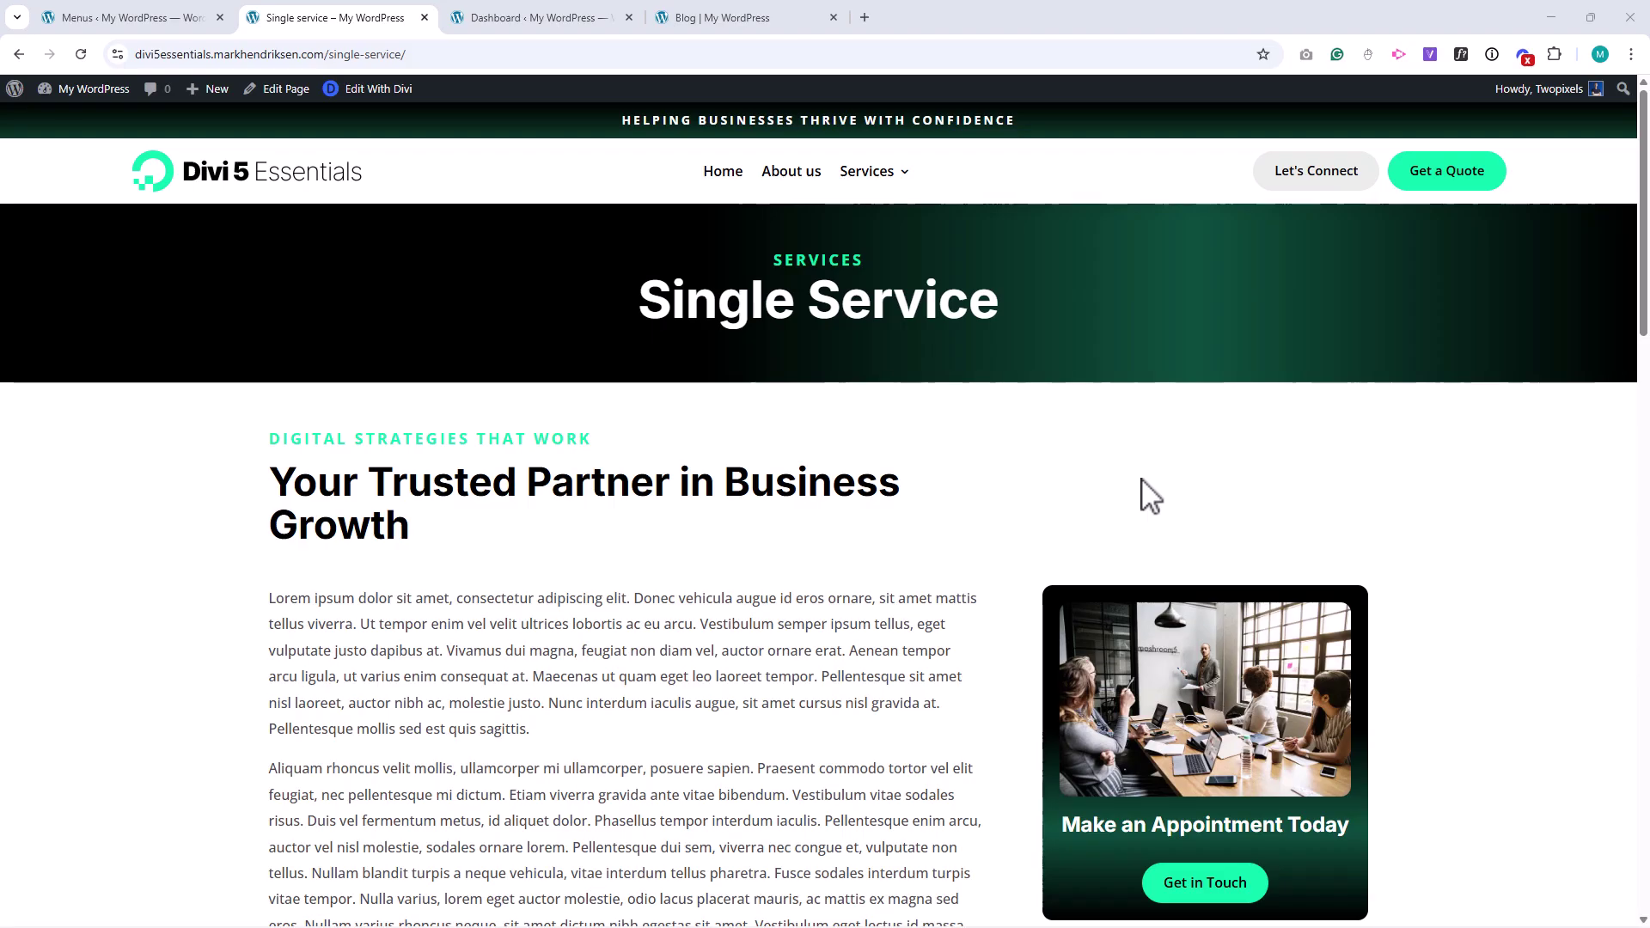
Step: Add a new WordPress page named 'Blog' and confirm publishing it
click(103, 17)
mouse_move(53, 232)
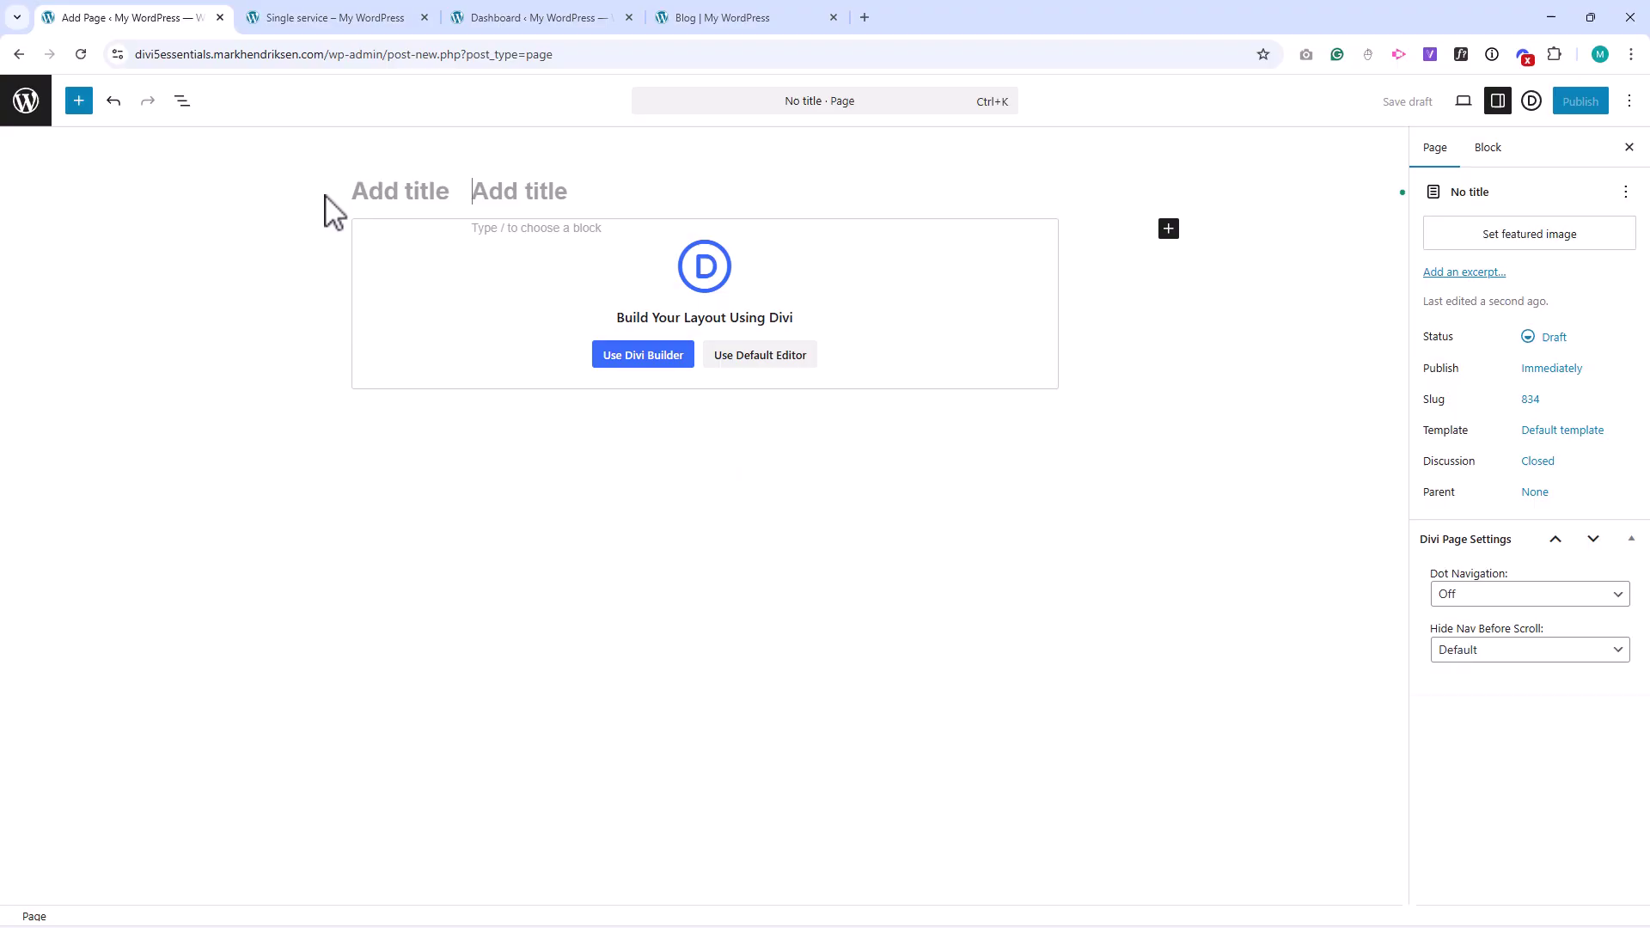
text(Blog)
click(1580, 101)
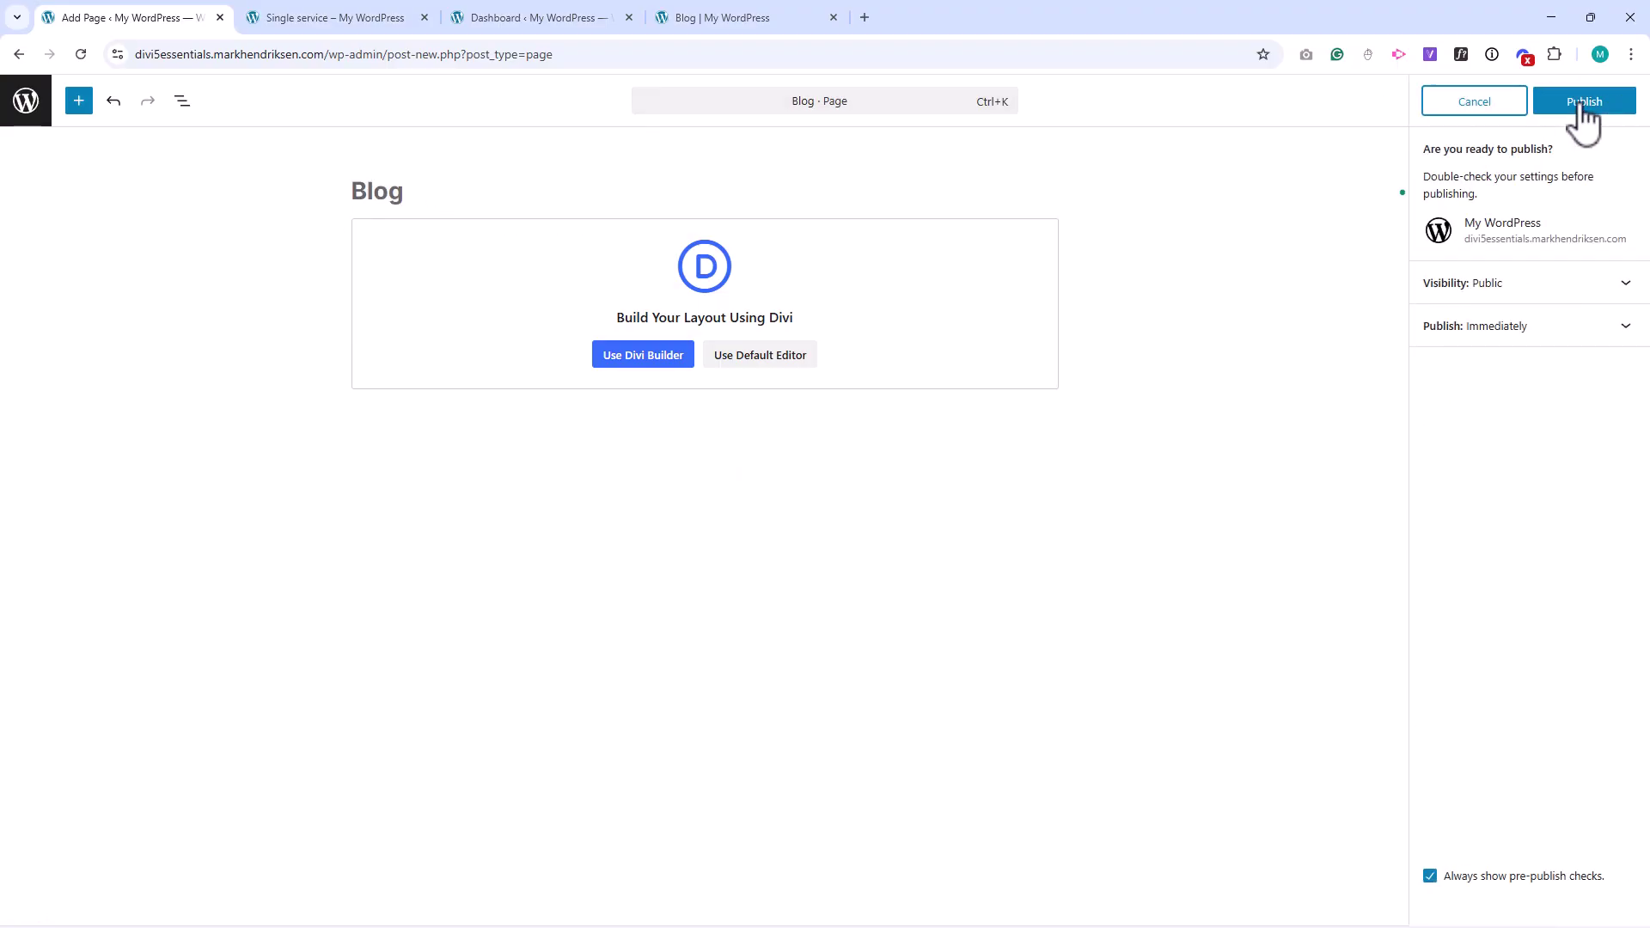
click(1577, 103)
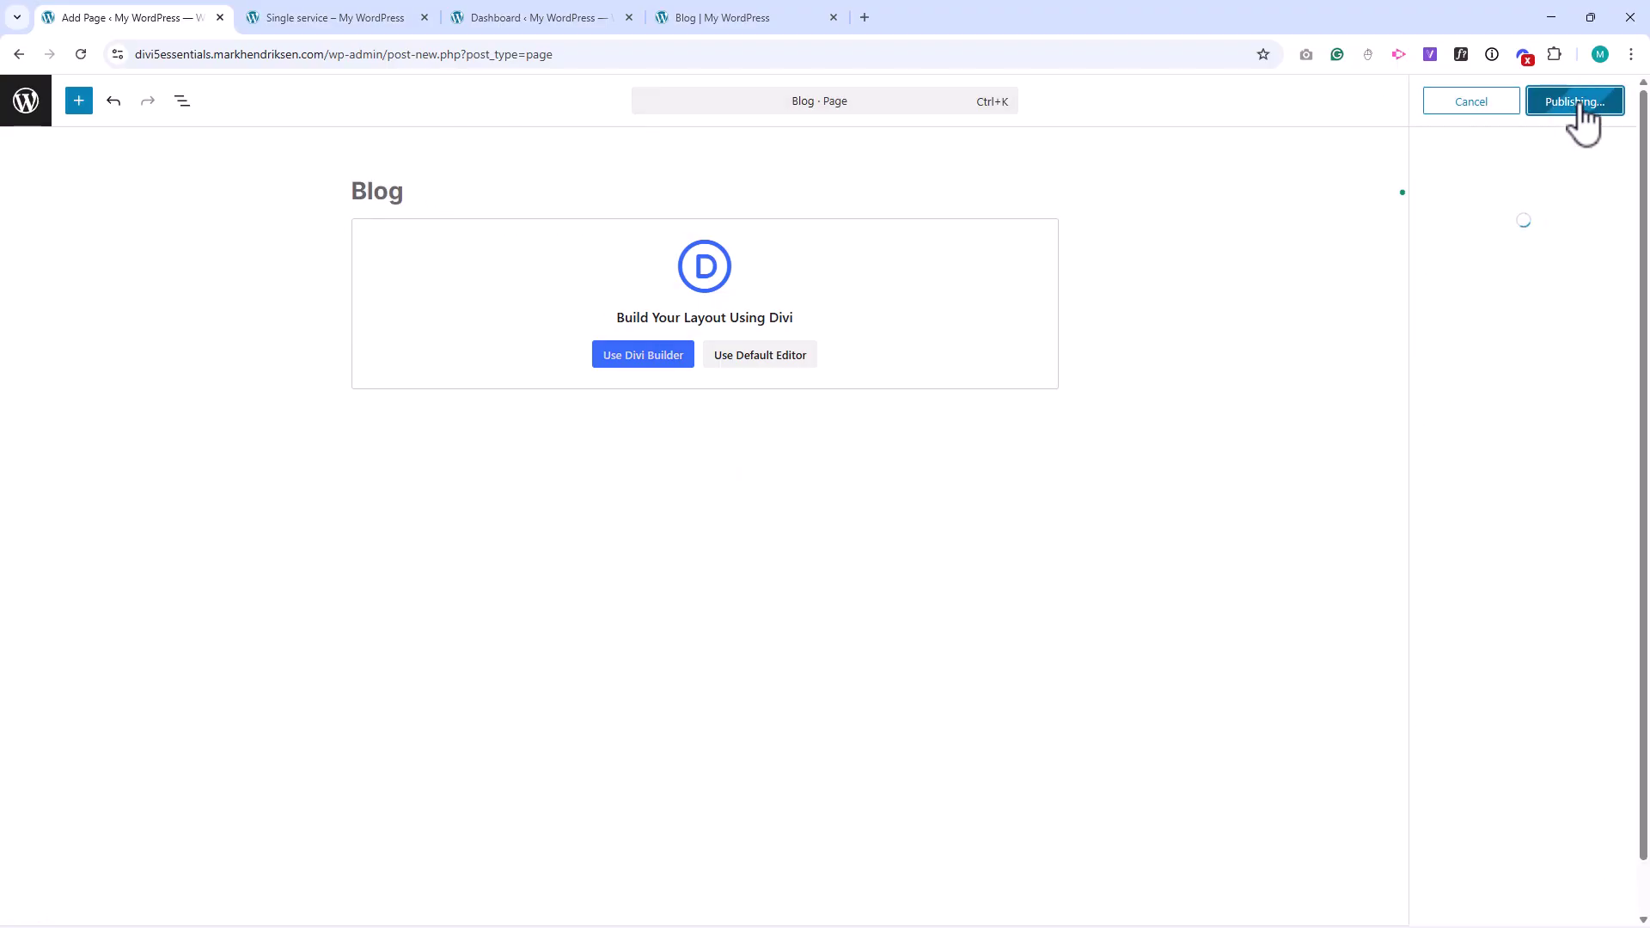
Step: Add the Blog page to the main navigation menu and save the menu
click(23, 107)
mouse_move(69, 384)
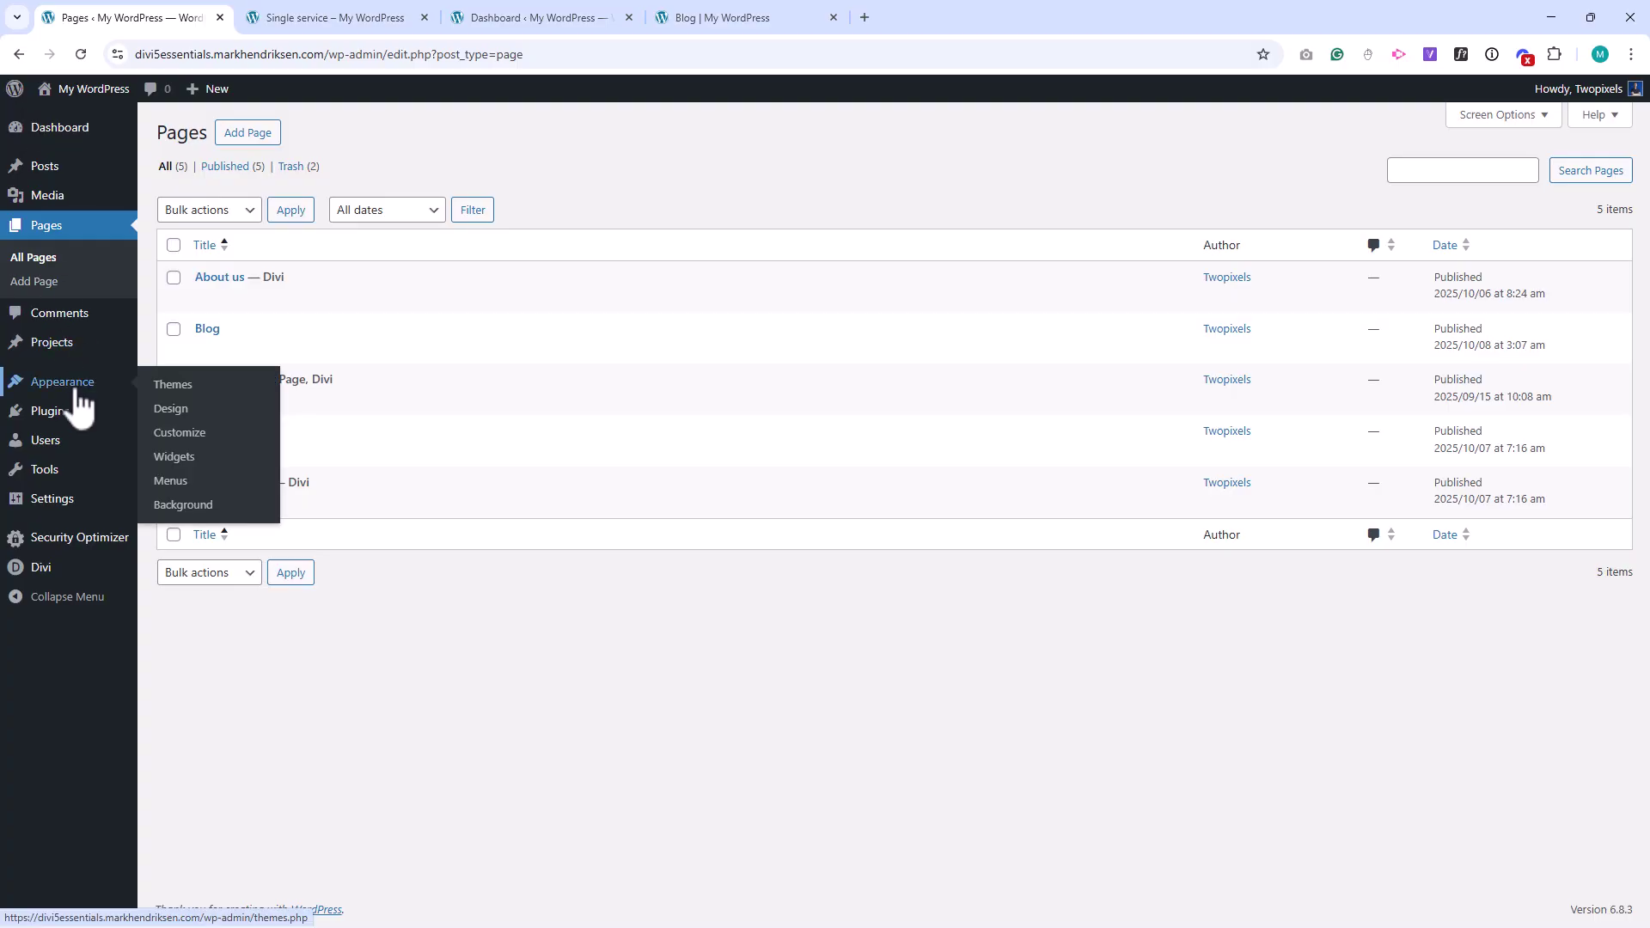
click(178, 483)
click(186, 408)
click(342, 512)
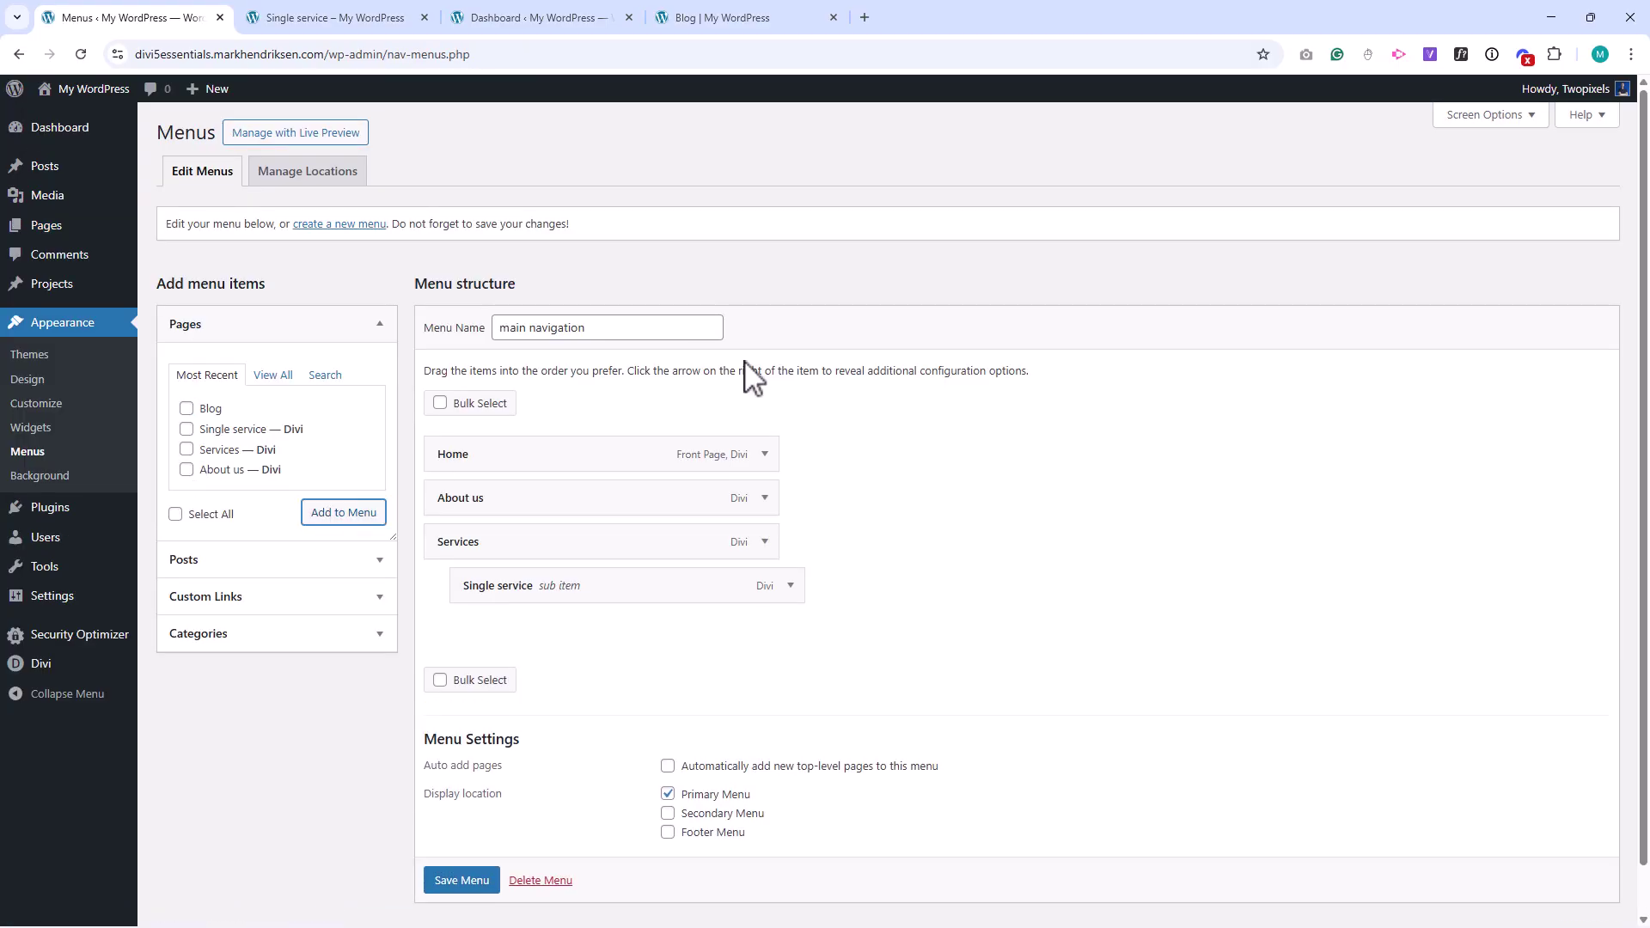
scroll(531, 837, down, 1)
click(485, 851)
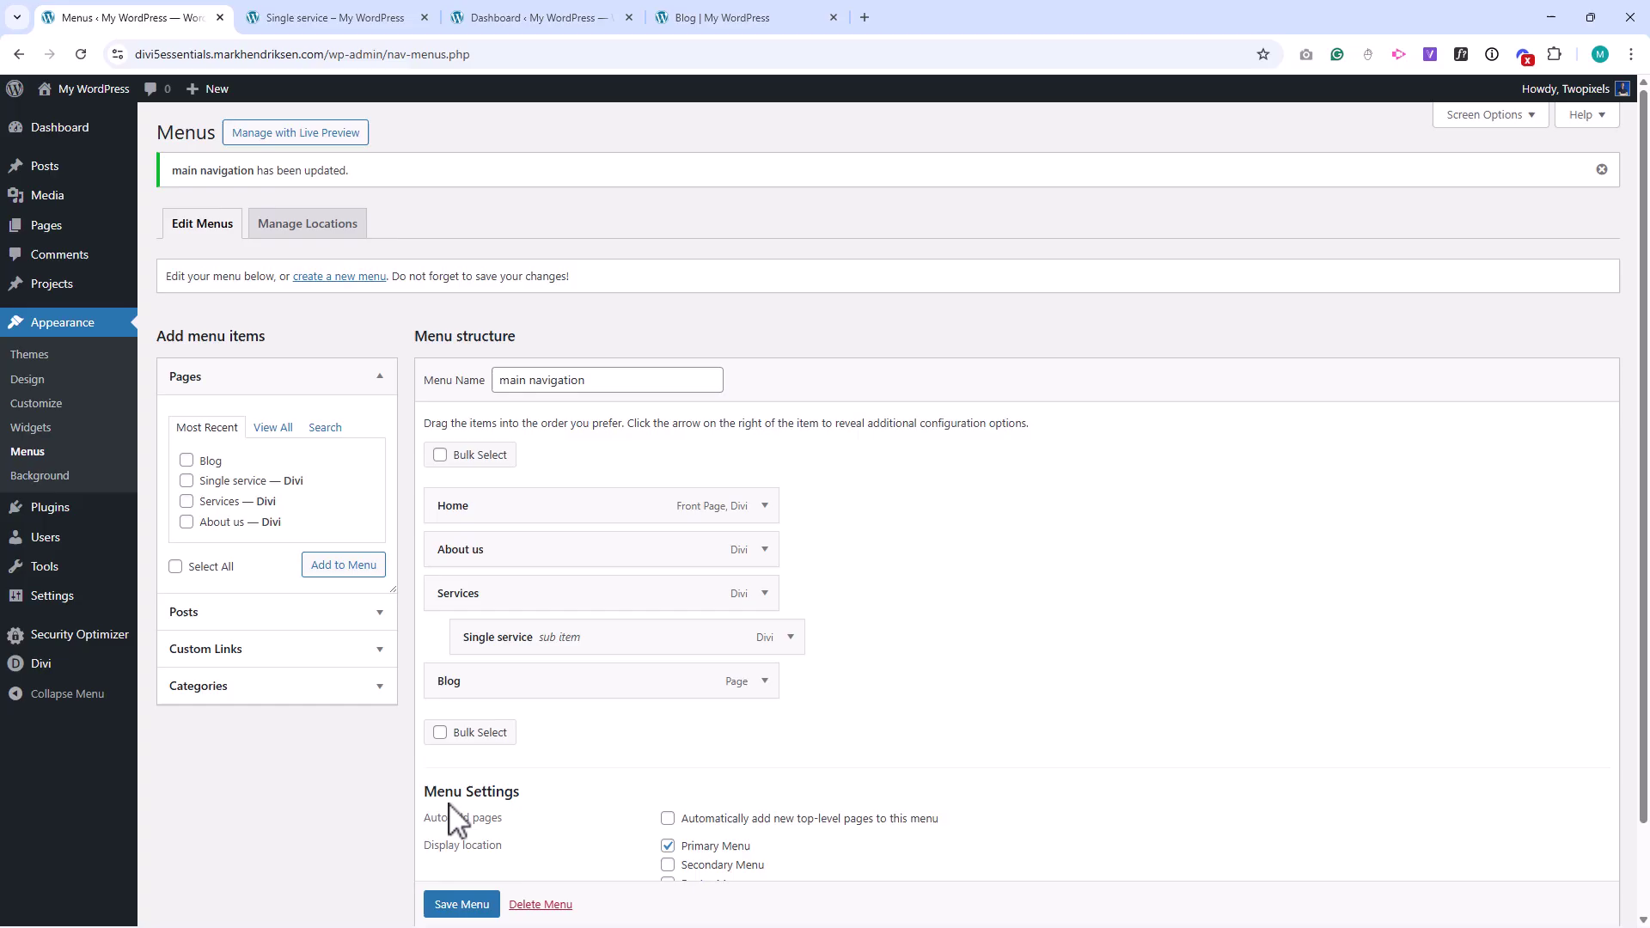
Step: Reload the live site and open the Blog page from its navigation
click(335, 17)
click(79, 53)
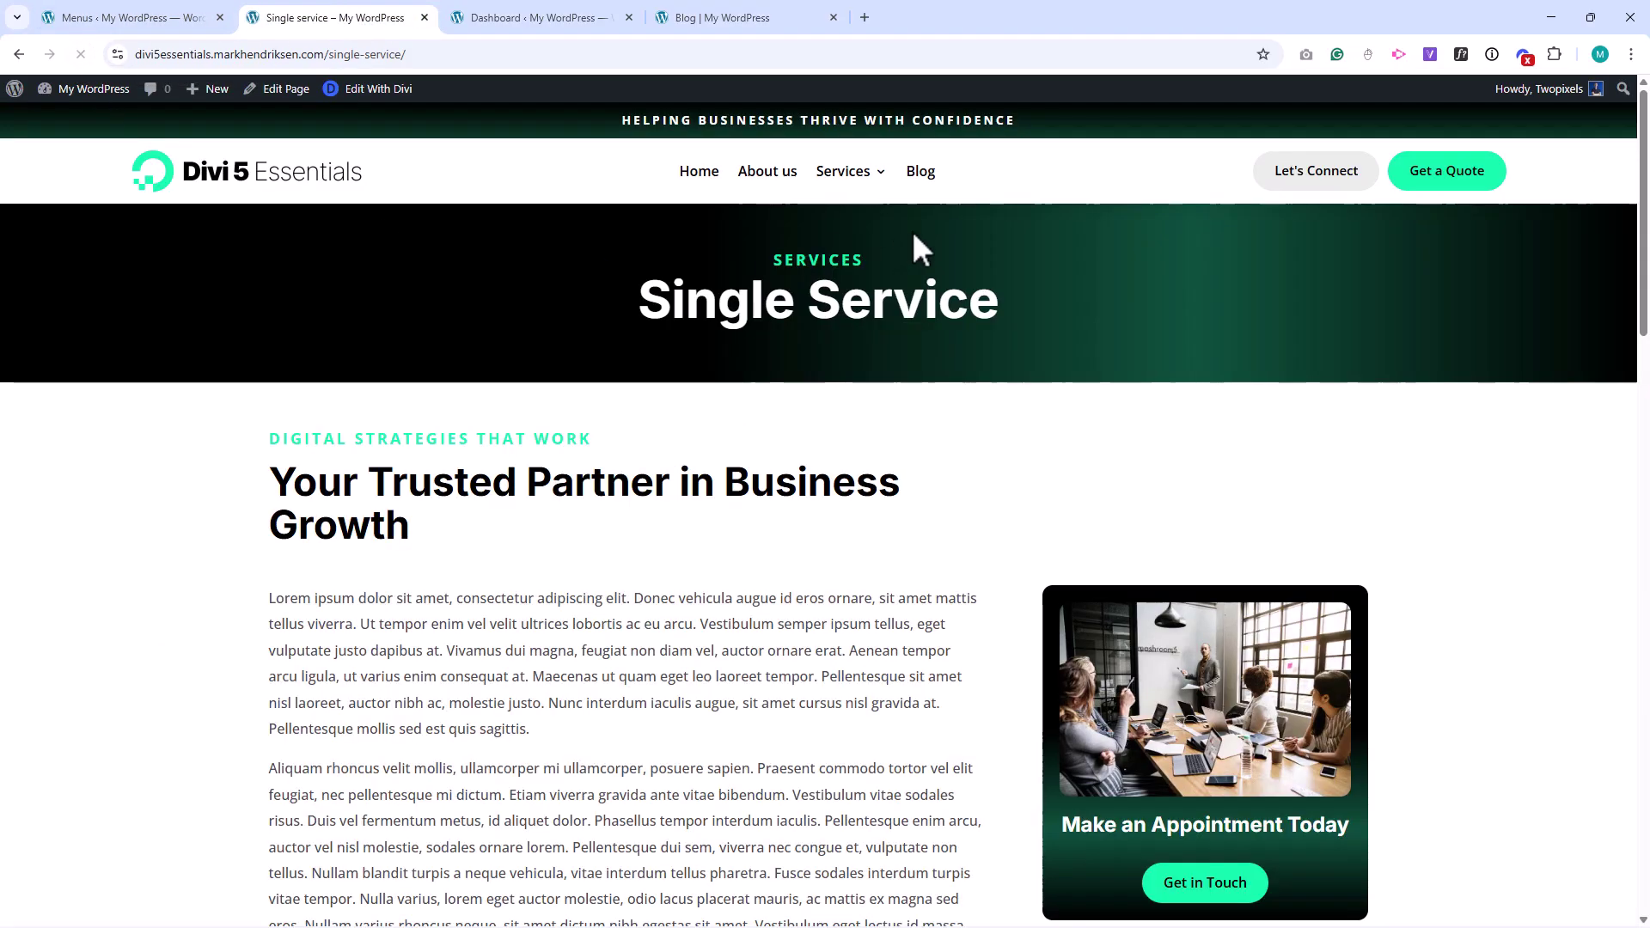
click(930, 172)
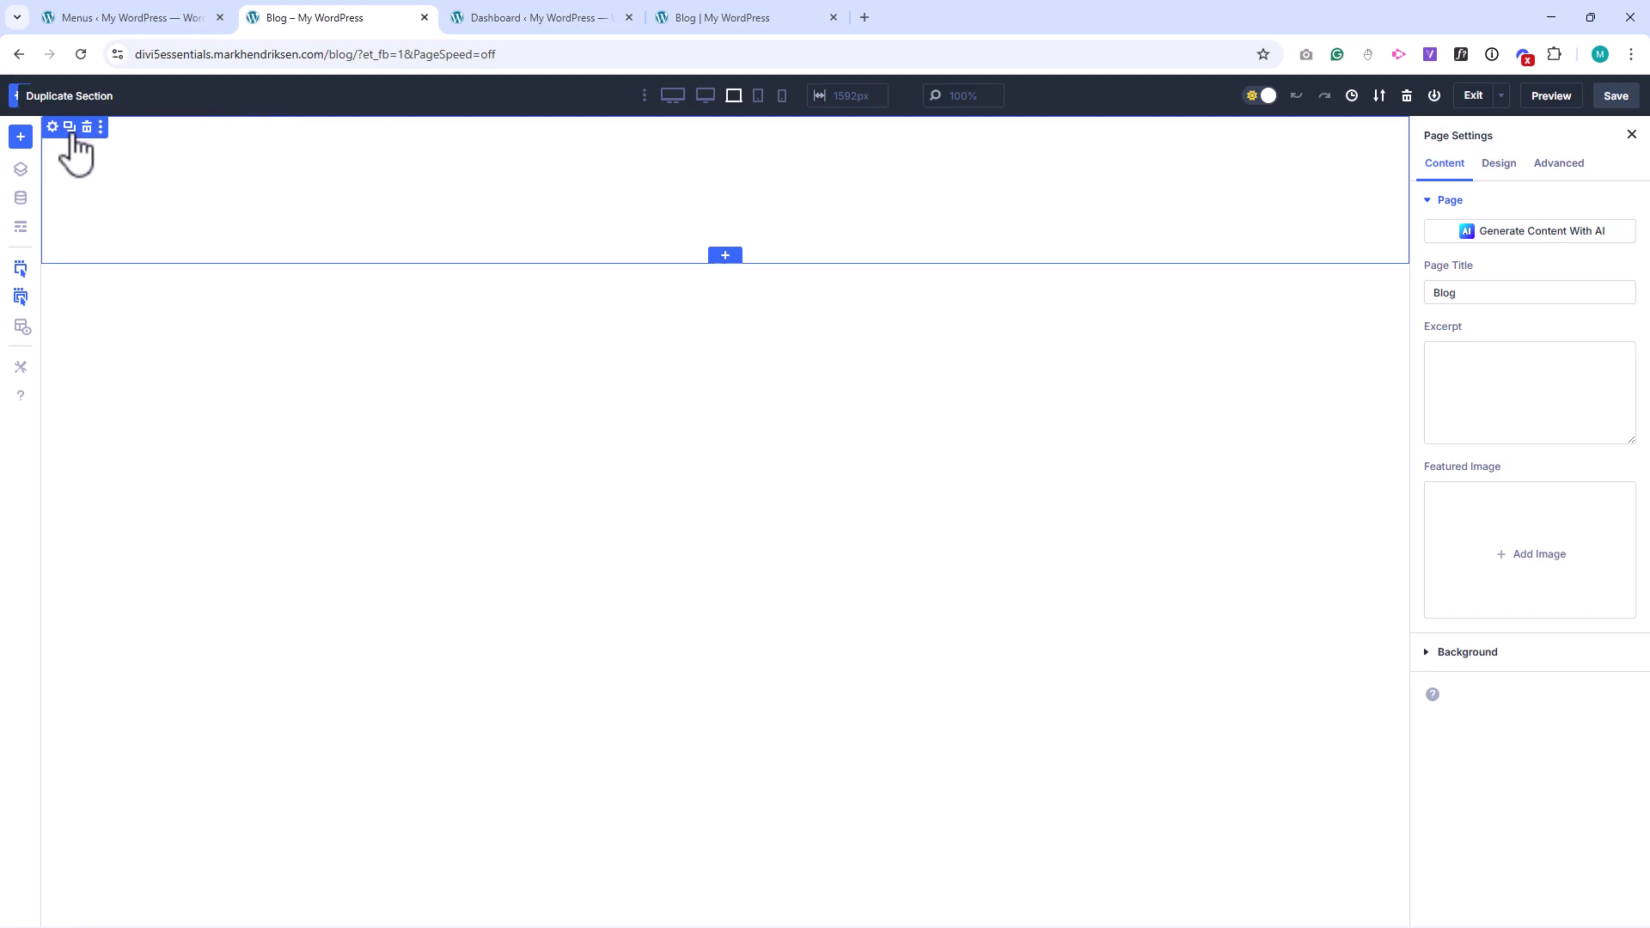
Step: Load the saved 'About us' layout and drag away the content section below its header
click(21, 137)
click(330, 236)
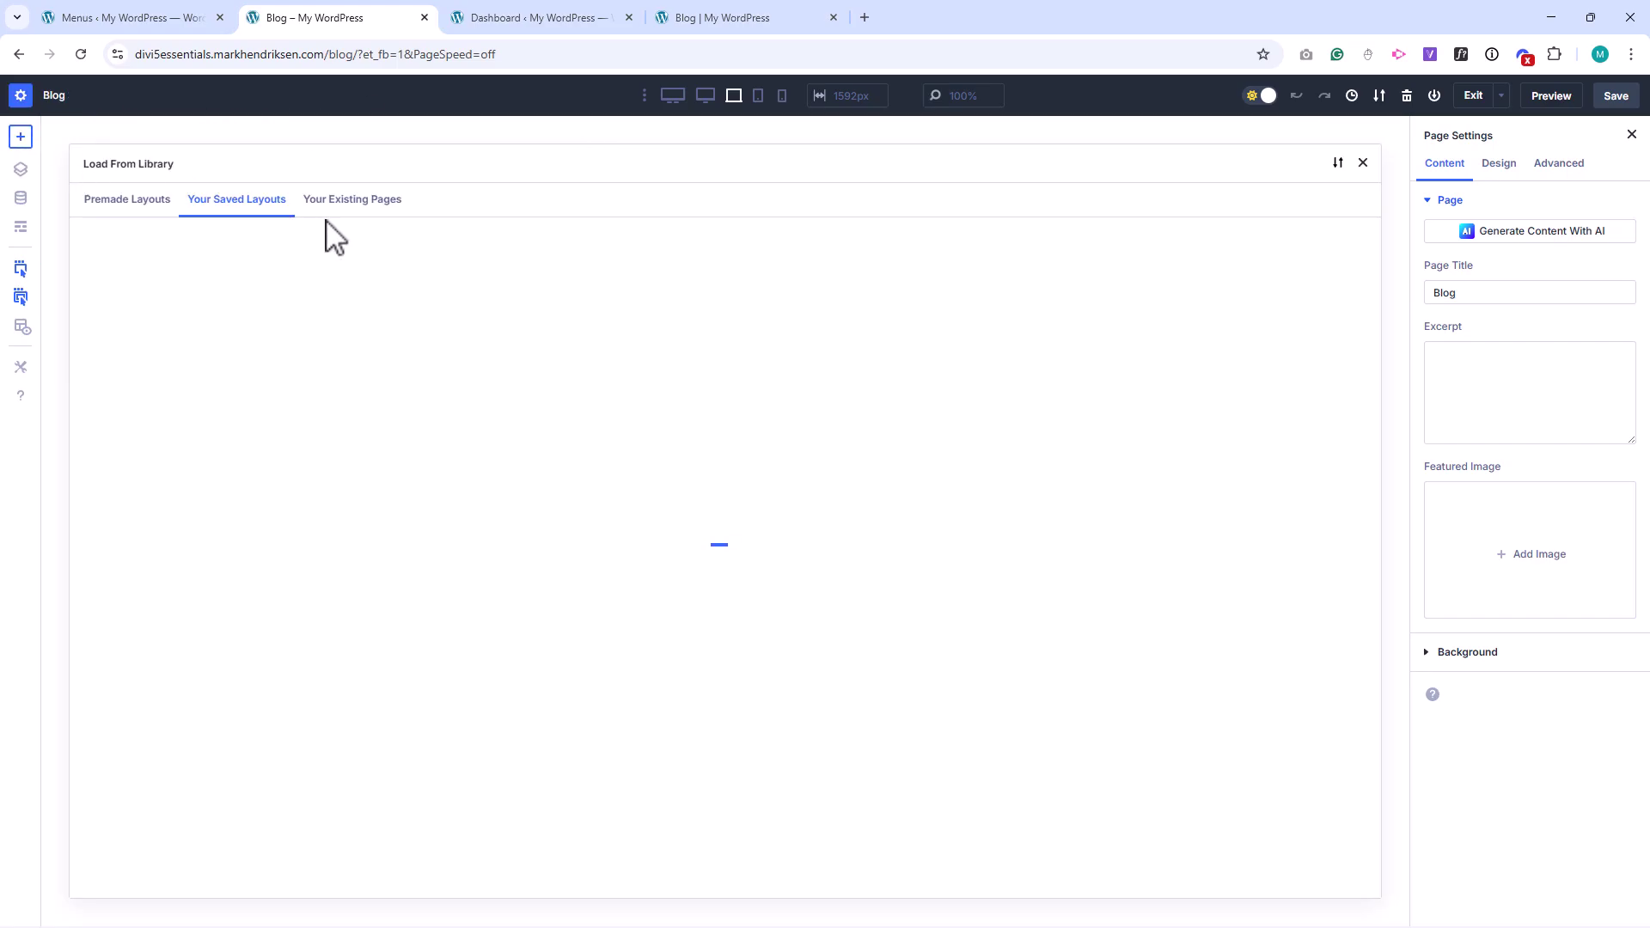
click(343, 317)
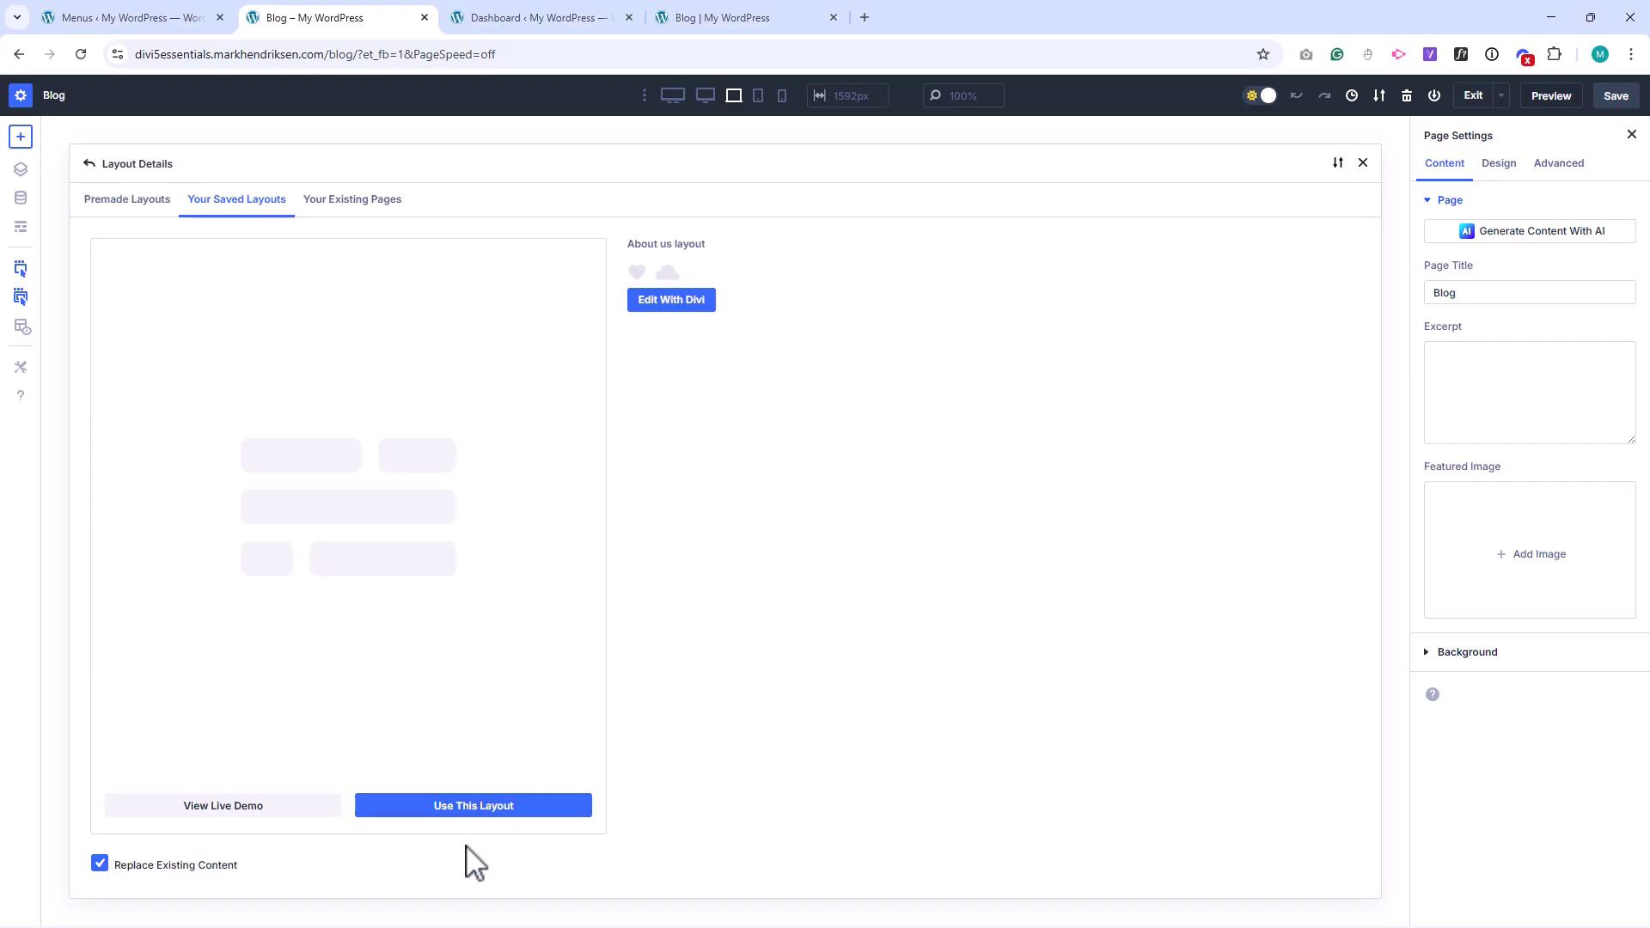
click(471, 805)
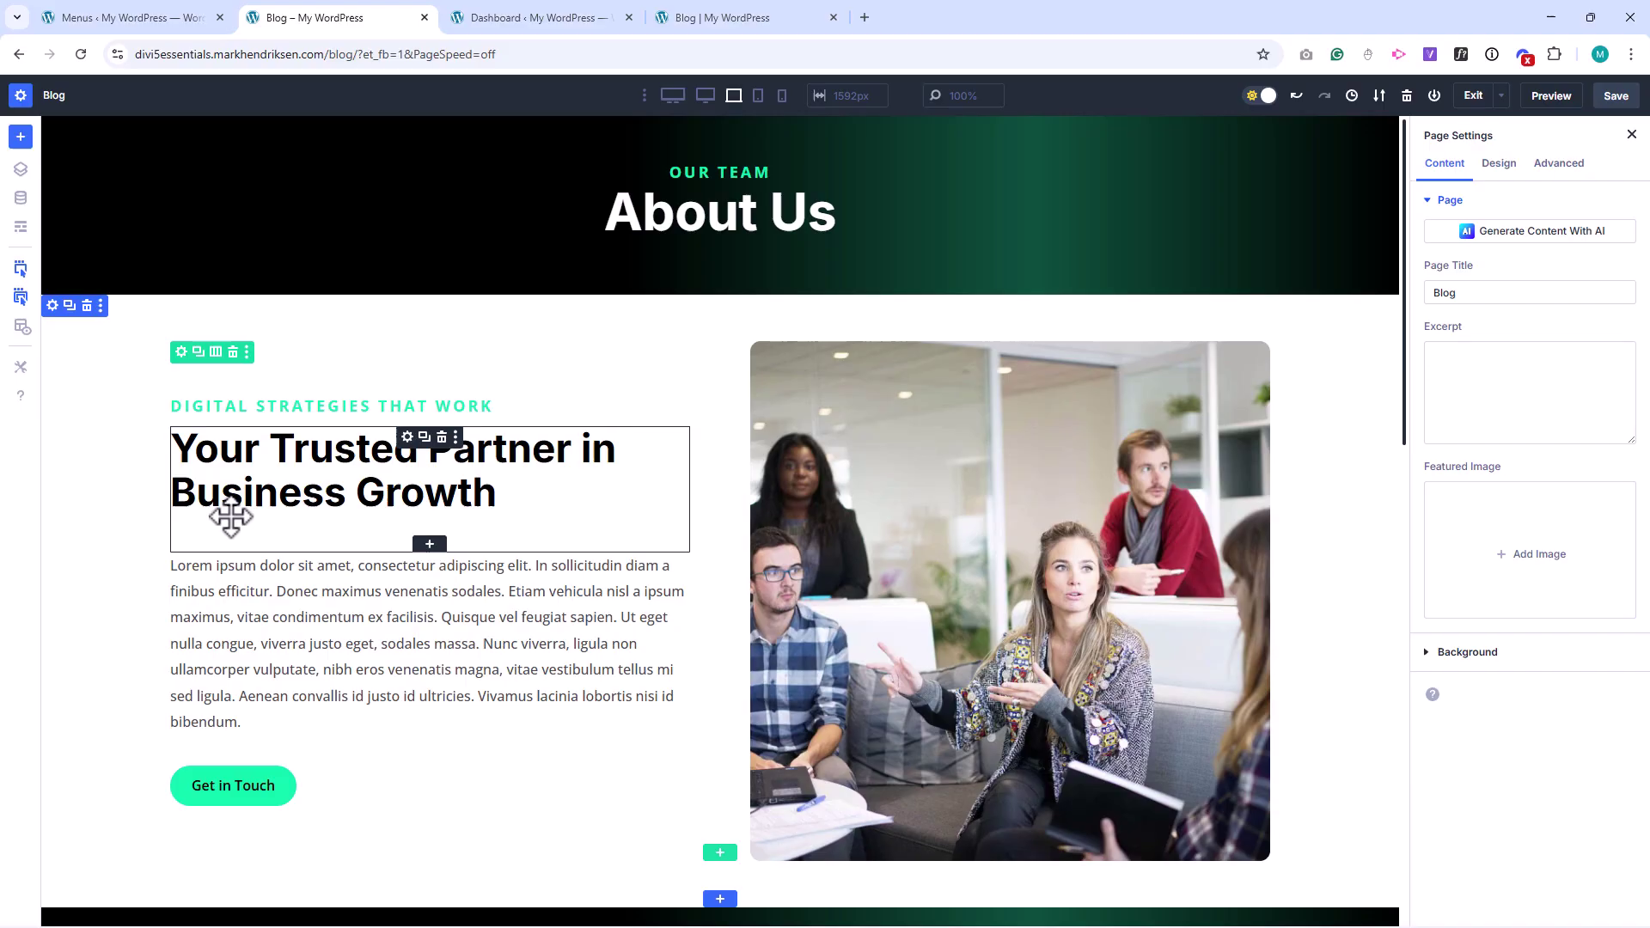
drag(87, 308, 94, 326)
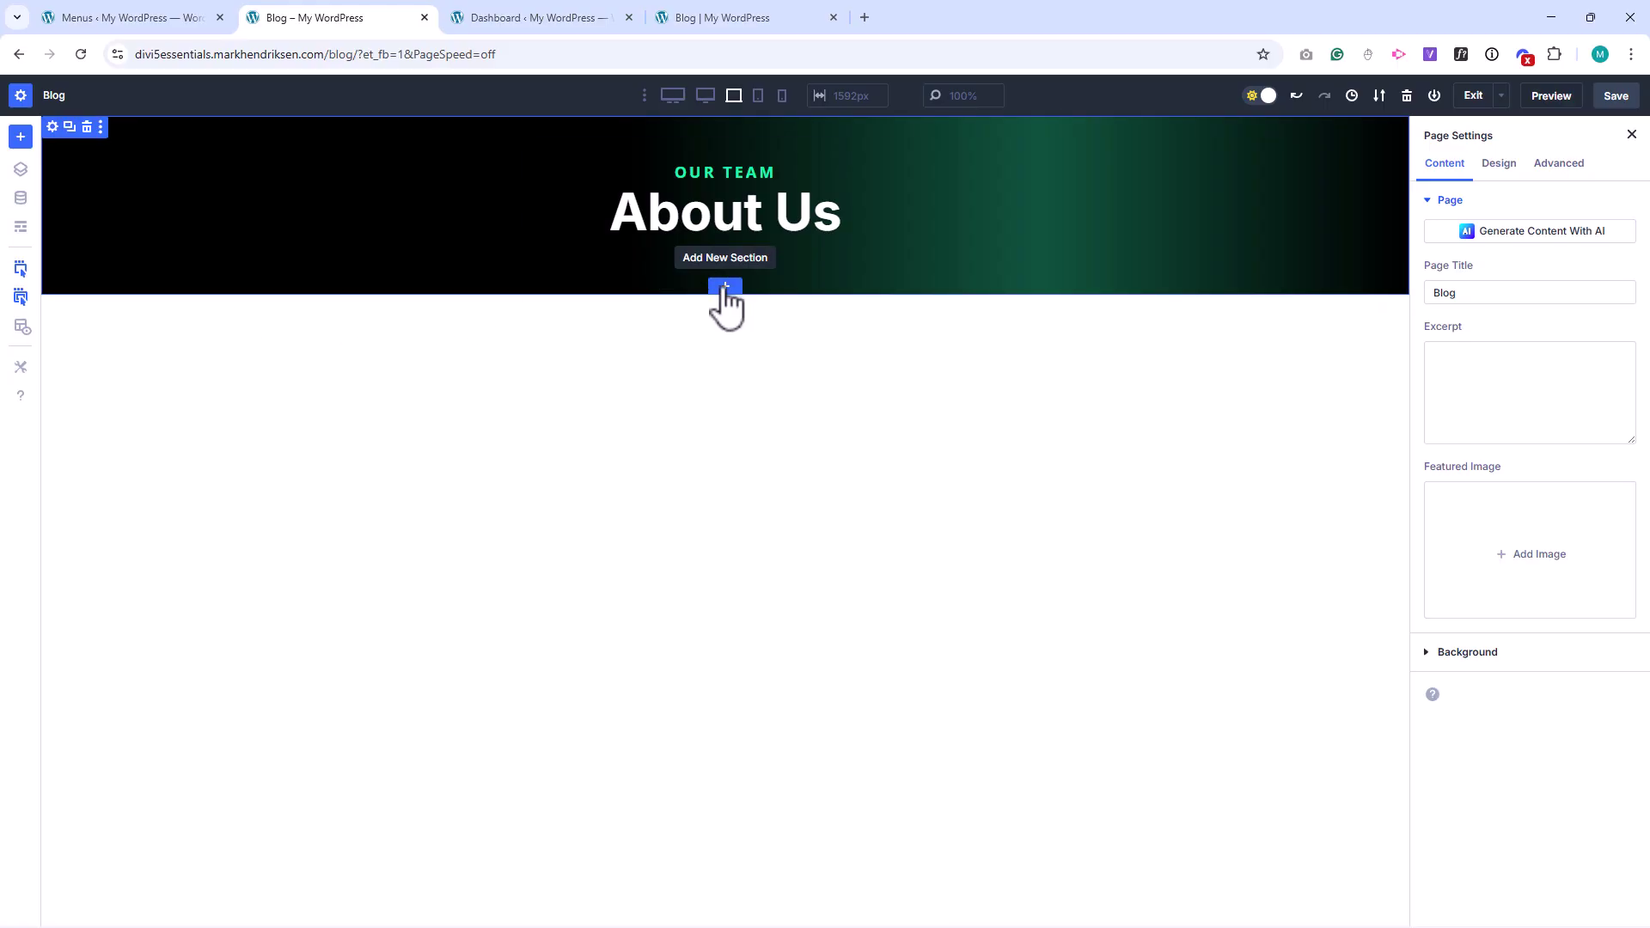
Step: Insert the saved blog section from the library below the header
click(724, 288)
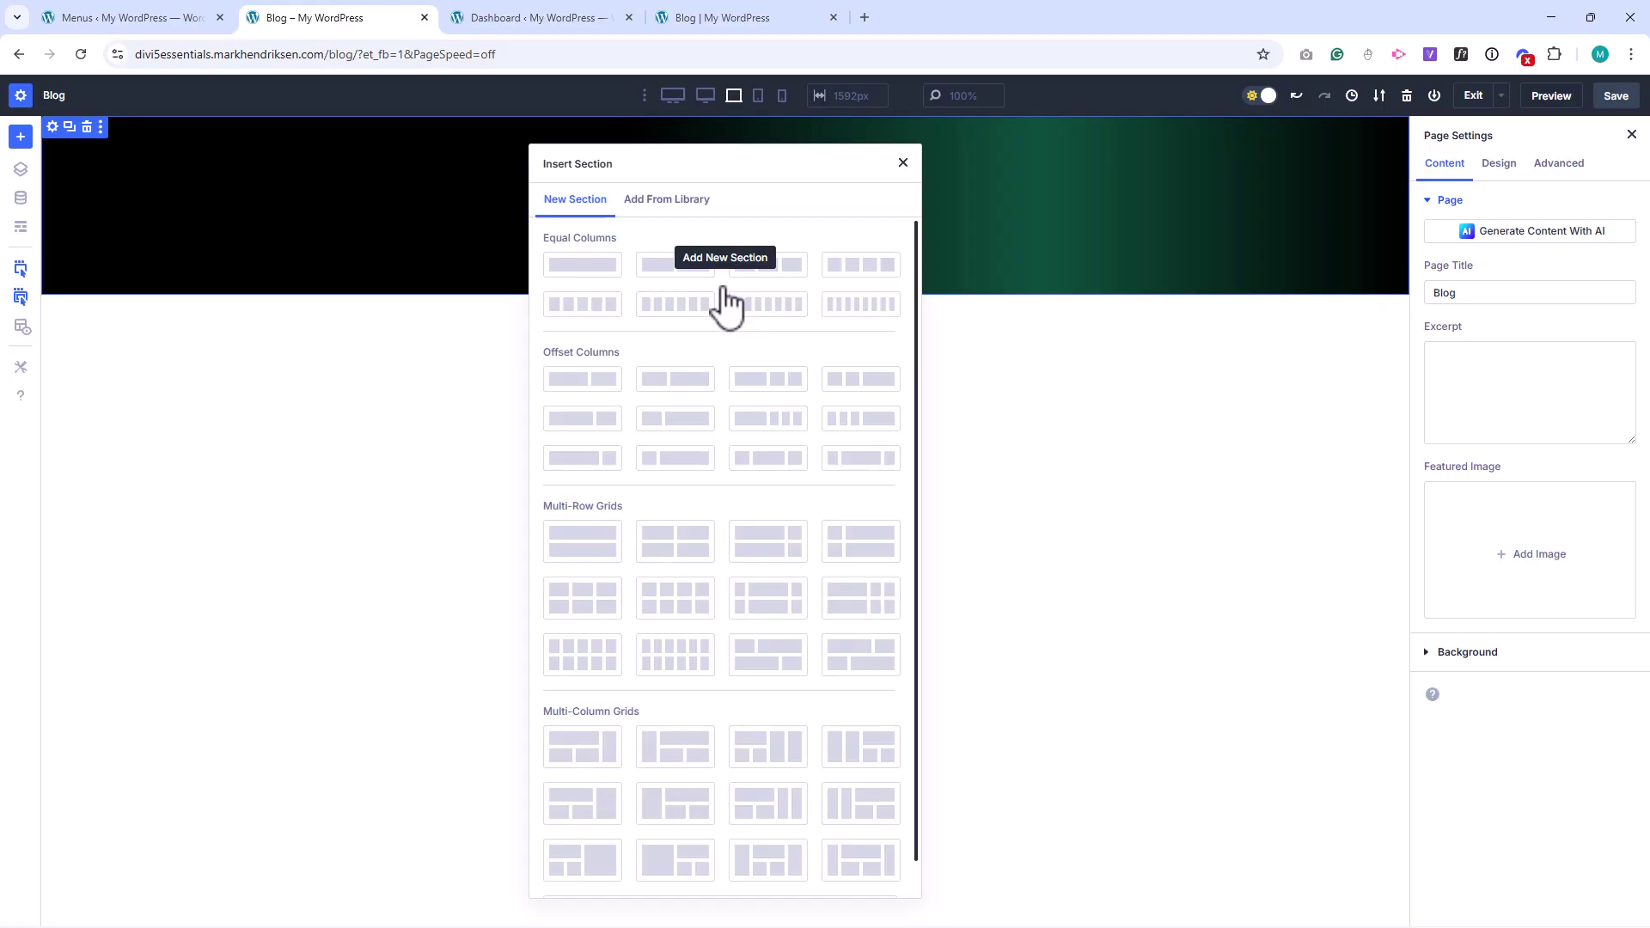
click(670, 202)
click(361, 357)
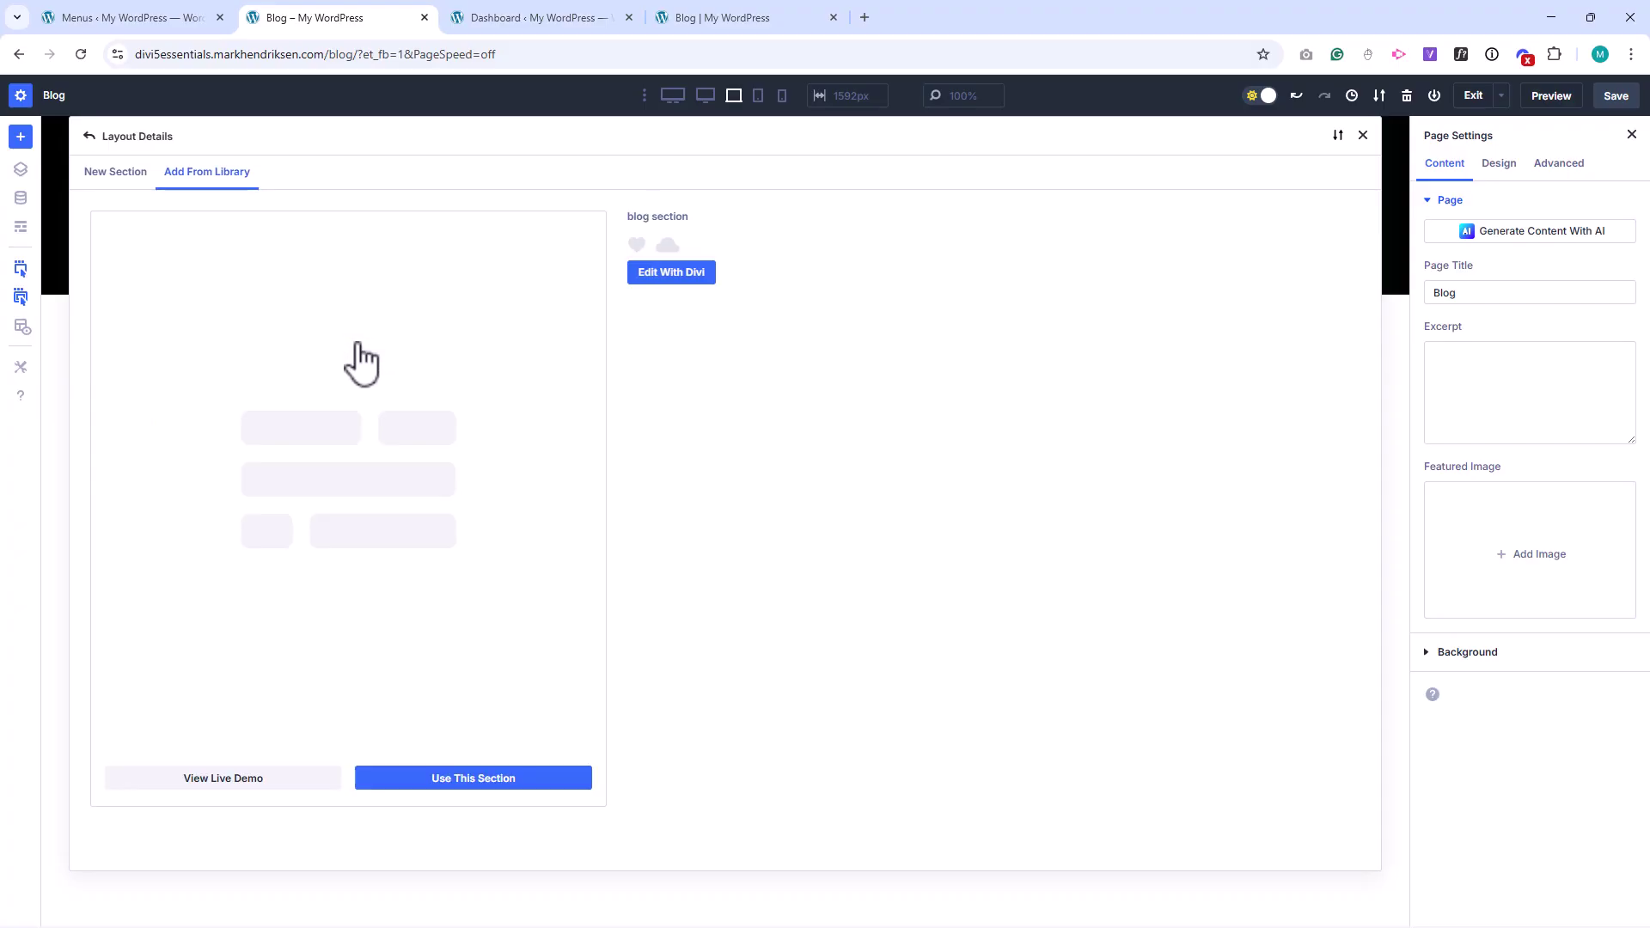
click(484, 780)
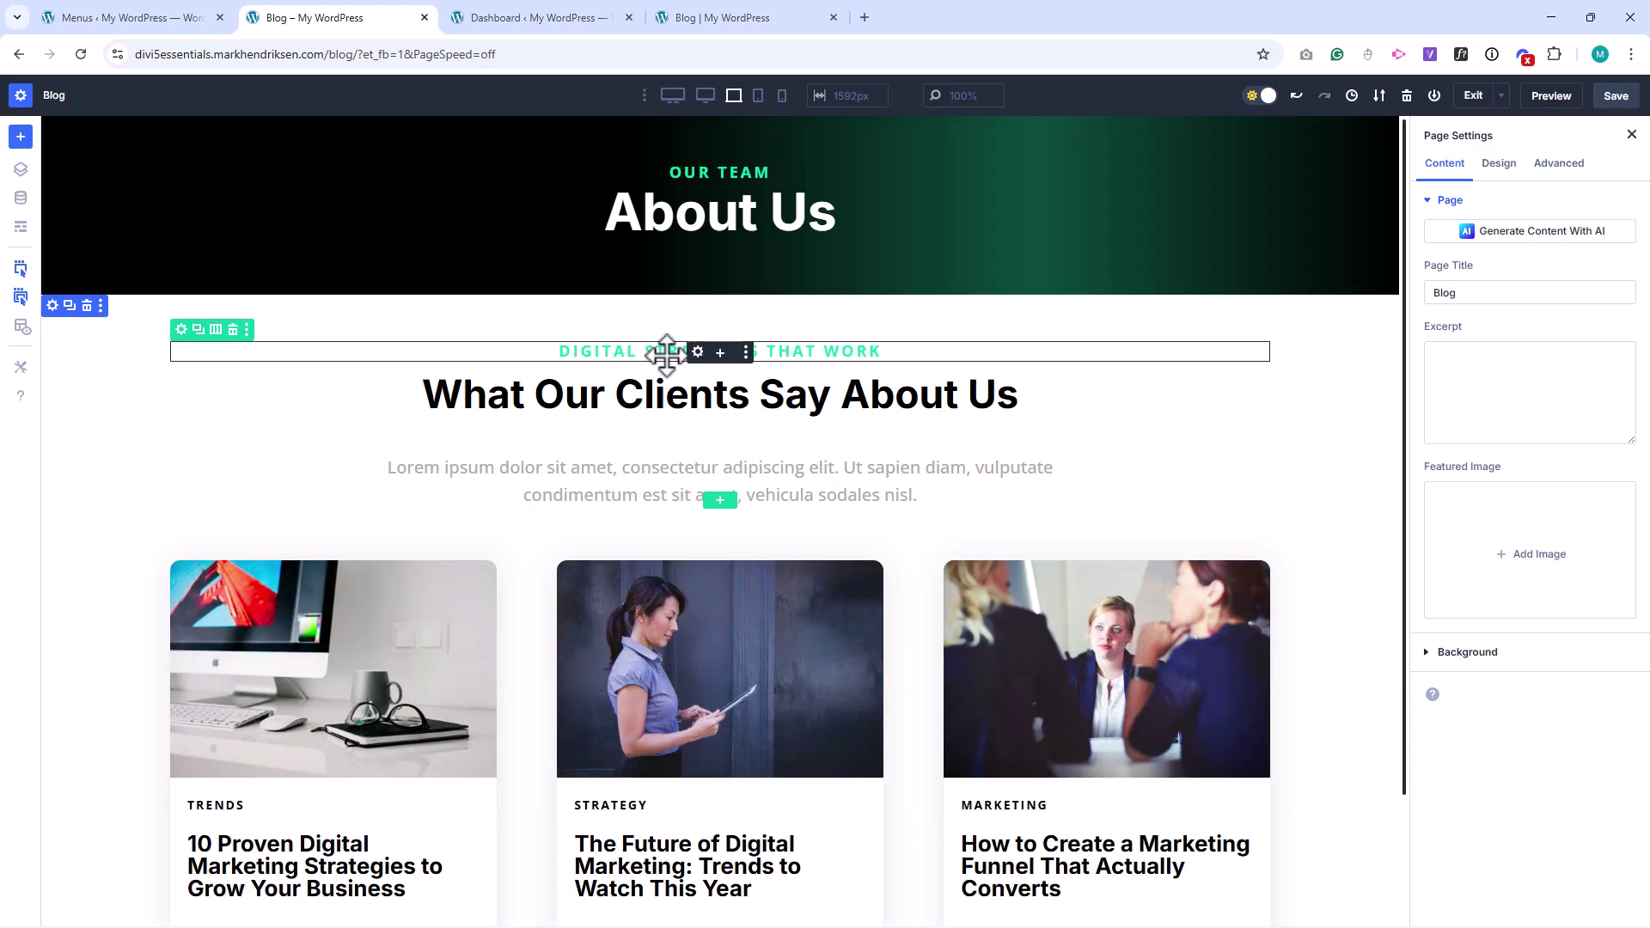
Step: Delete the 'Digital Strategies That Work' tagline and 'What Our Clients Say About Us' heading
click(745, 352)
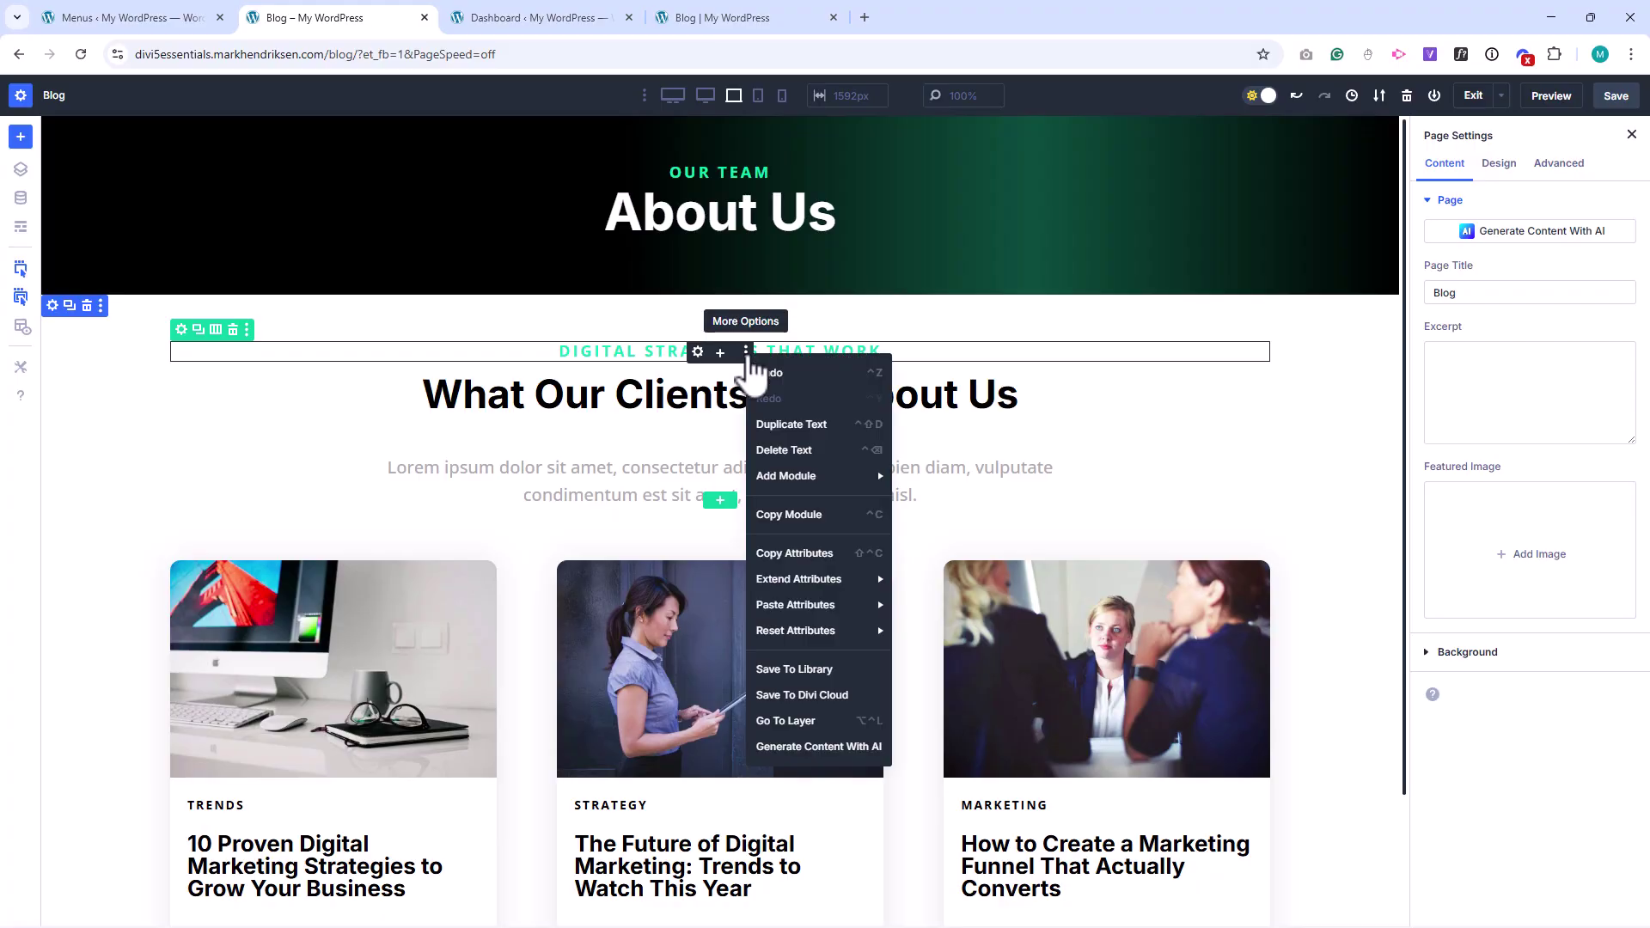
click(777, 531)
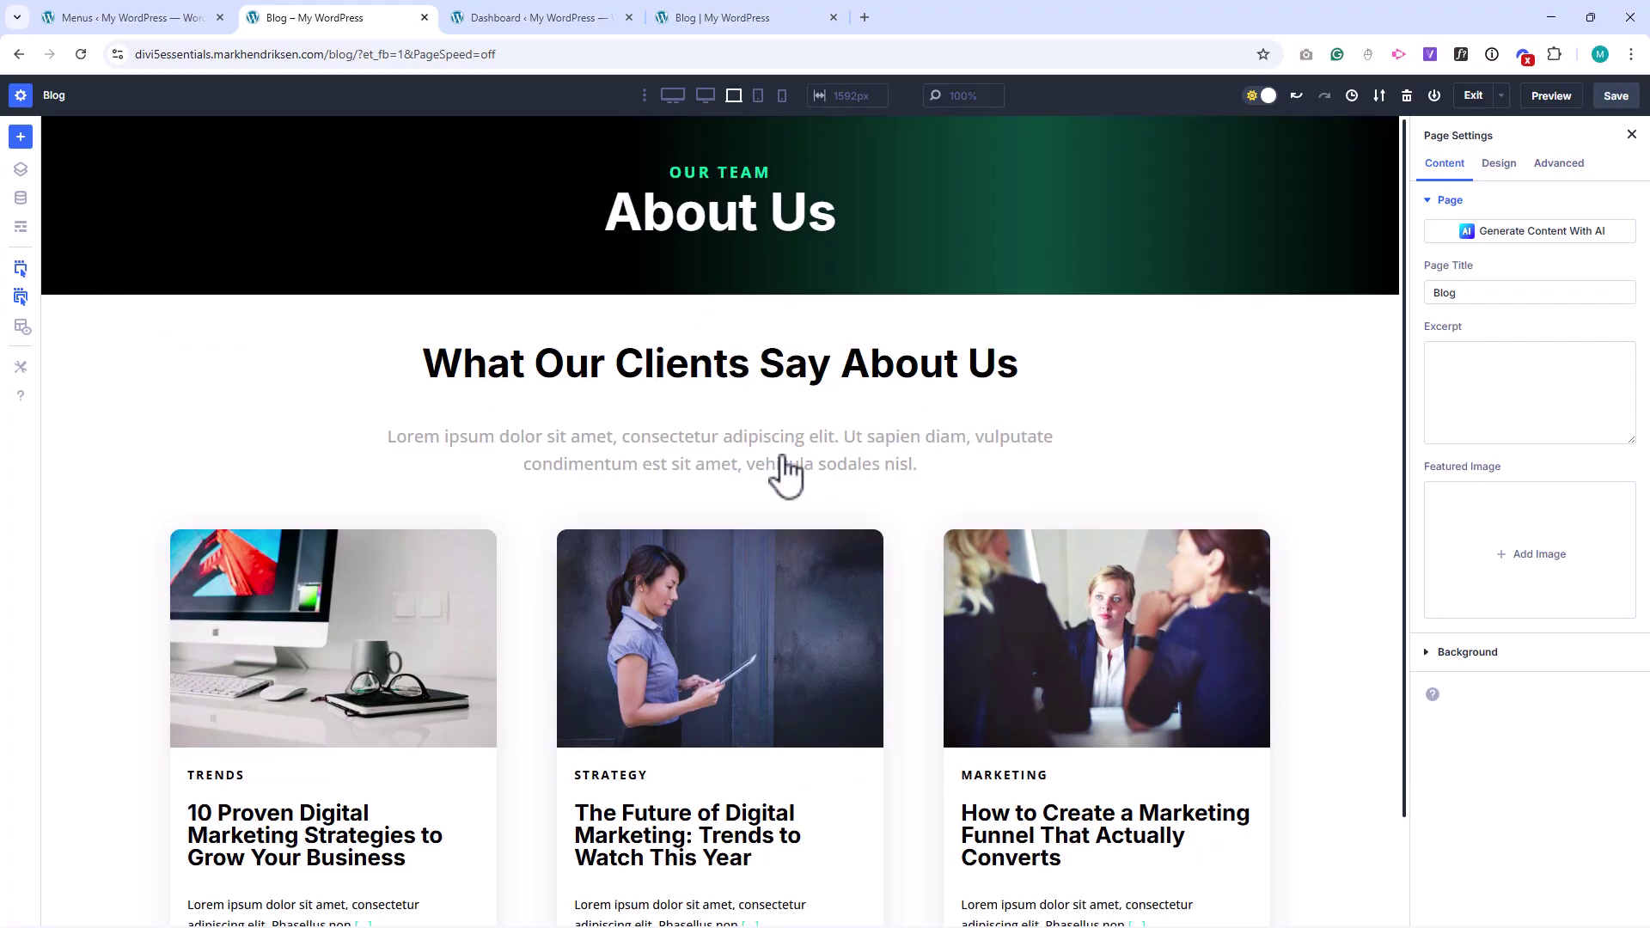
click(746, 352)
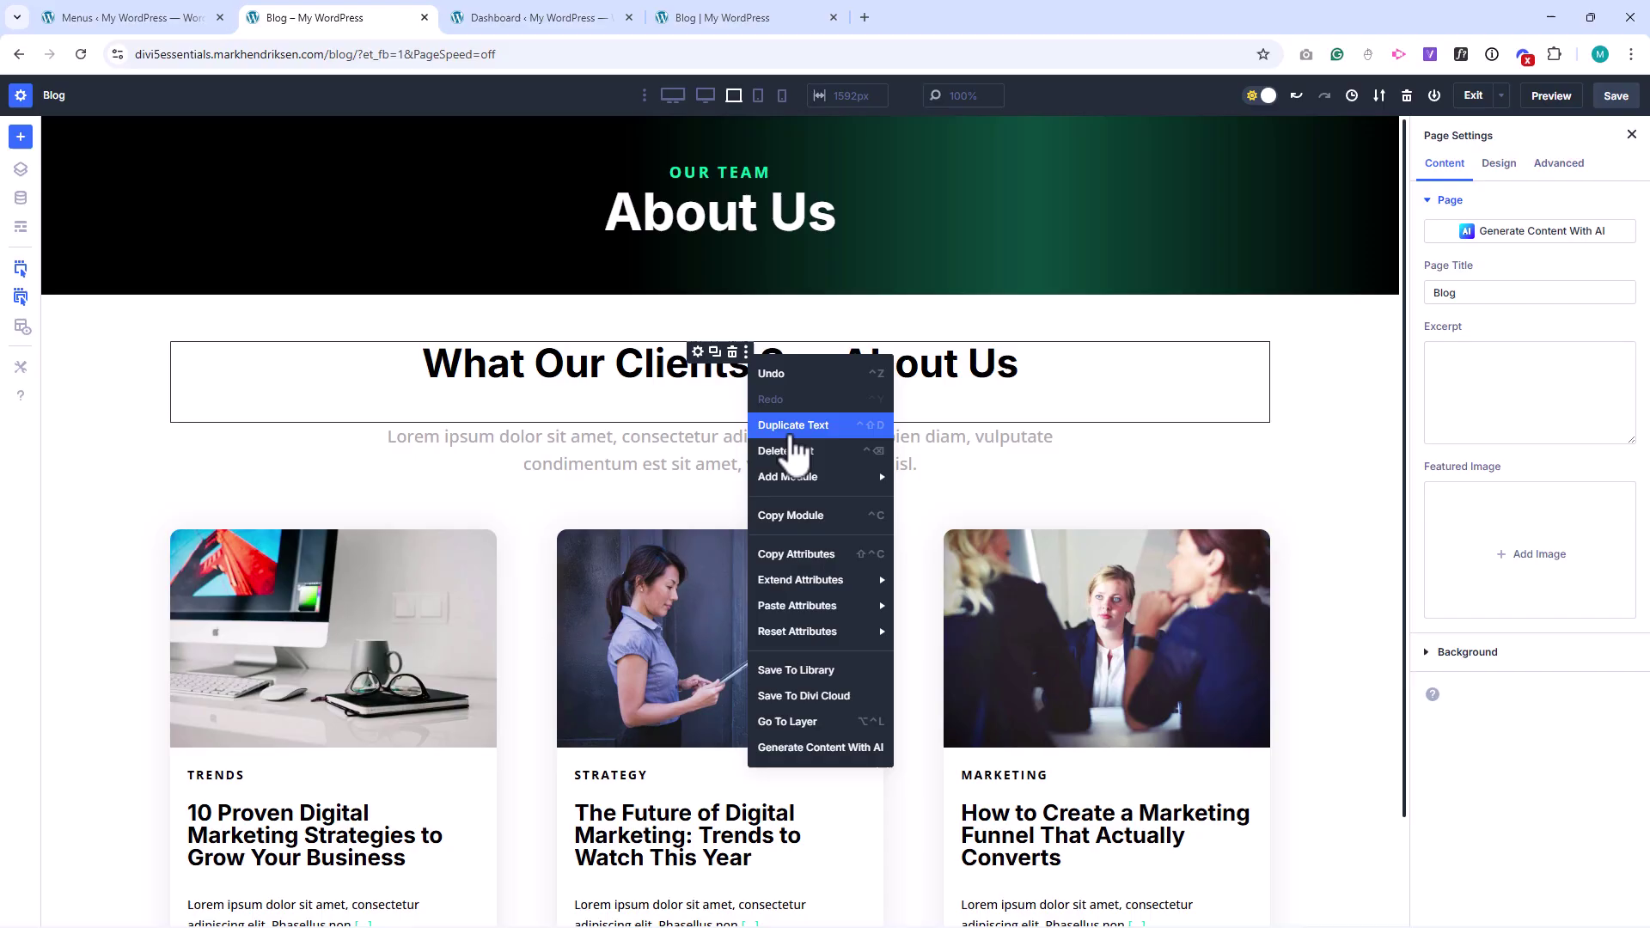
click(784, 450)
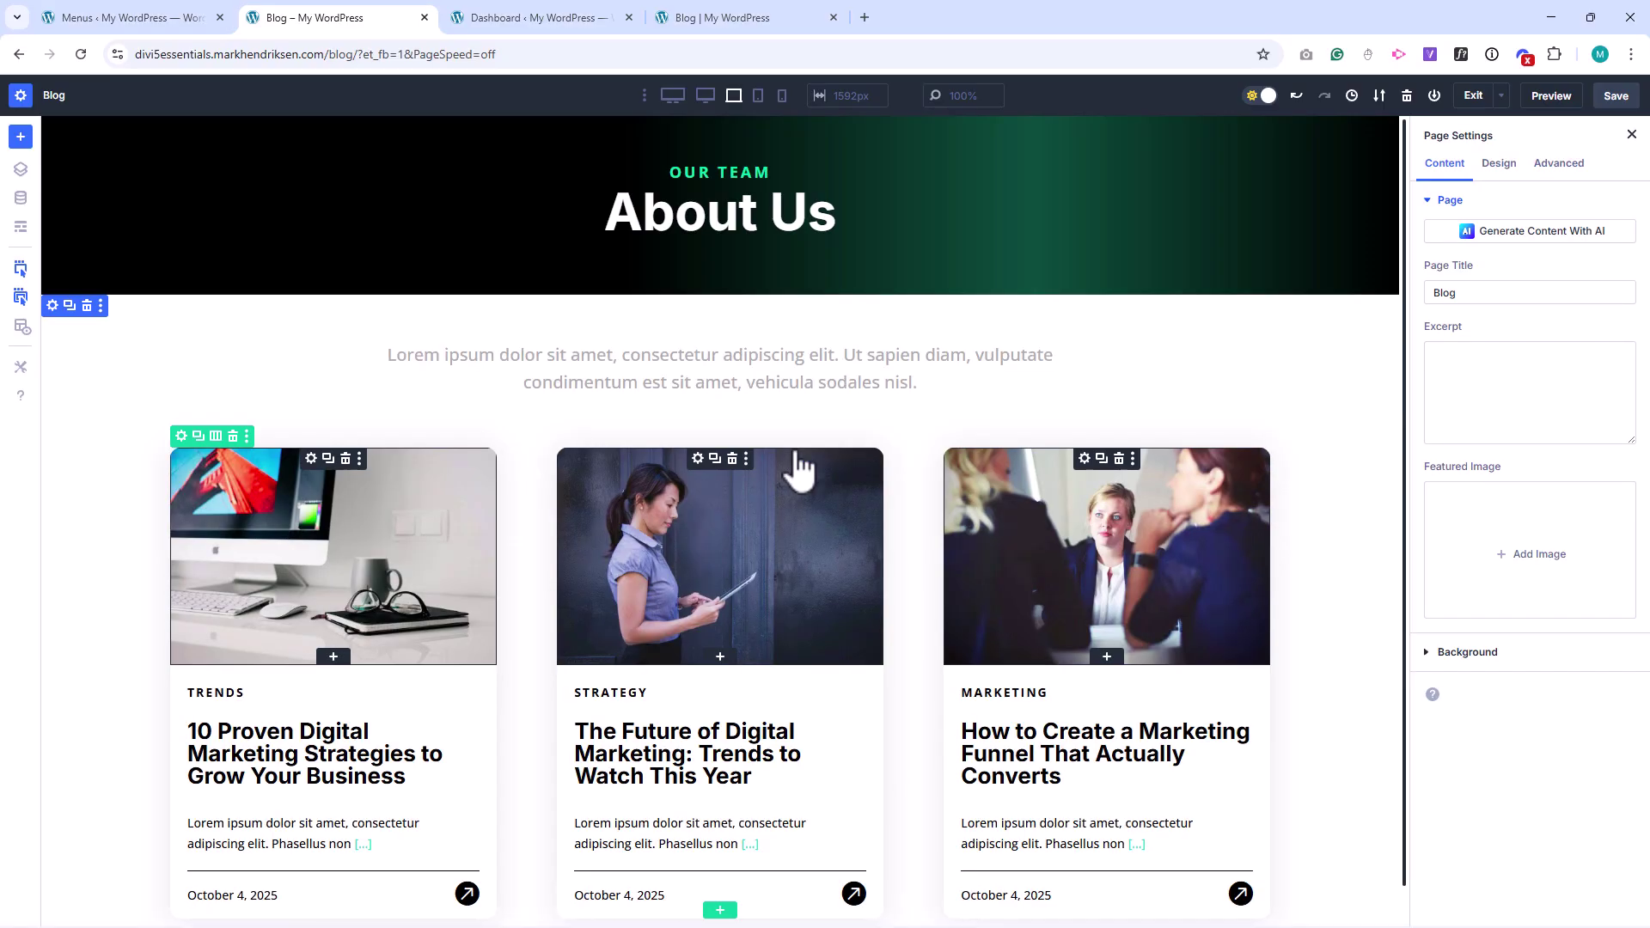
click(722, 210)
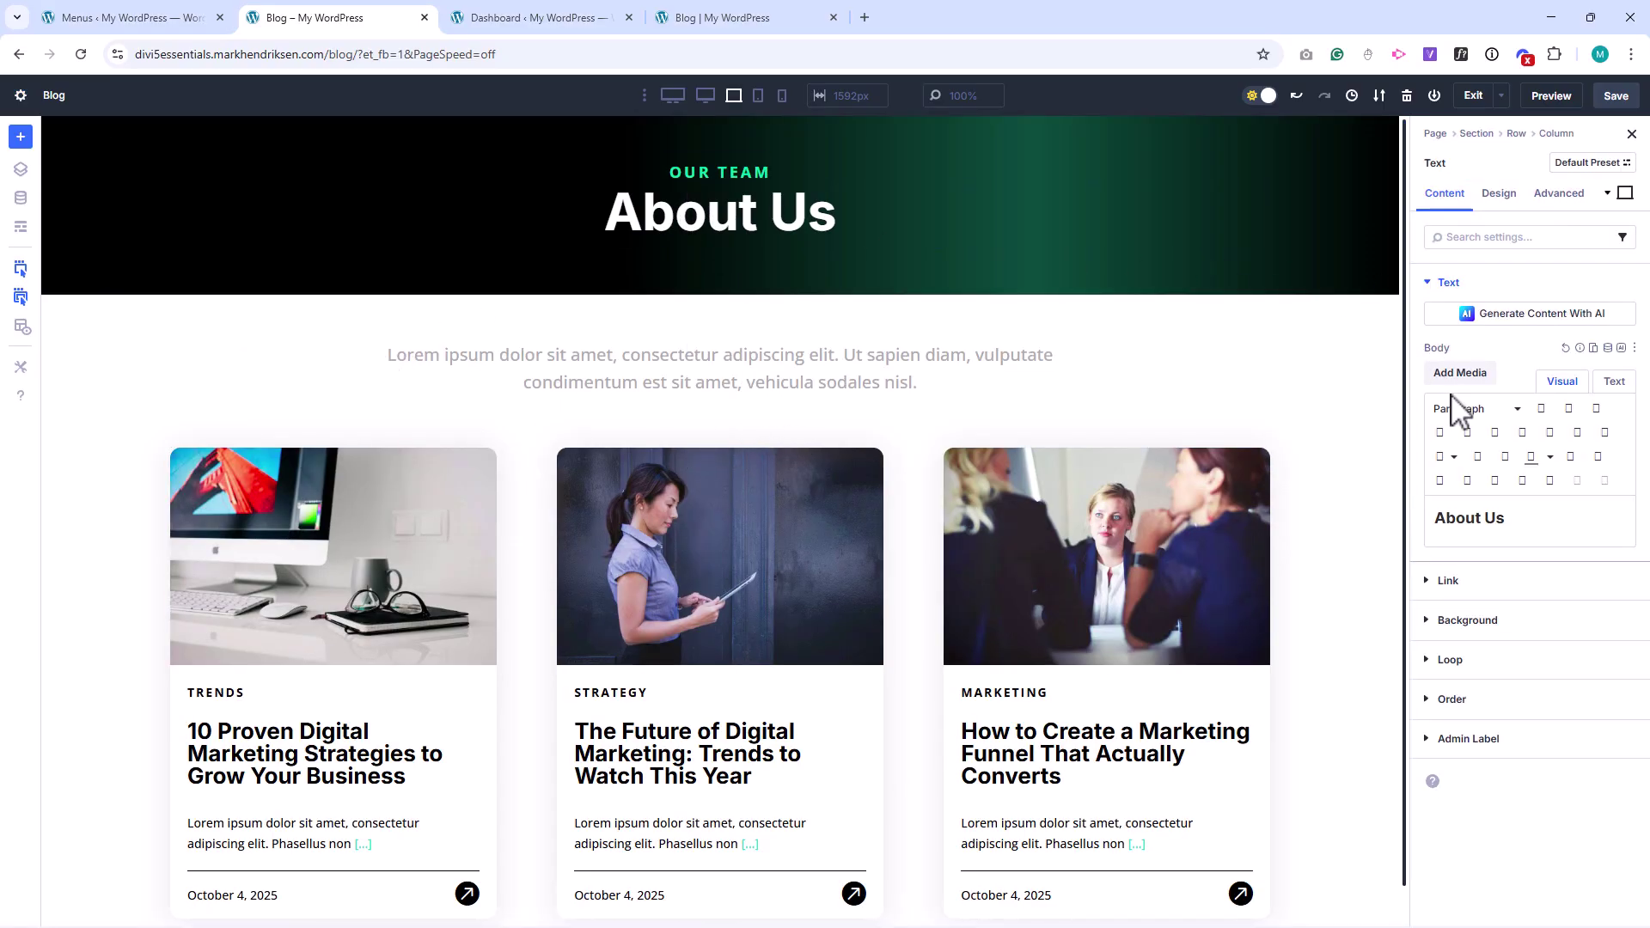
Step: Replace the 'About Us' heading with 'Blog' and the 'Our team' label with 'News'
triple_click(1465, 517)
text(Blog)
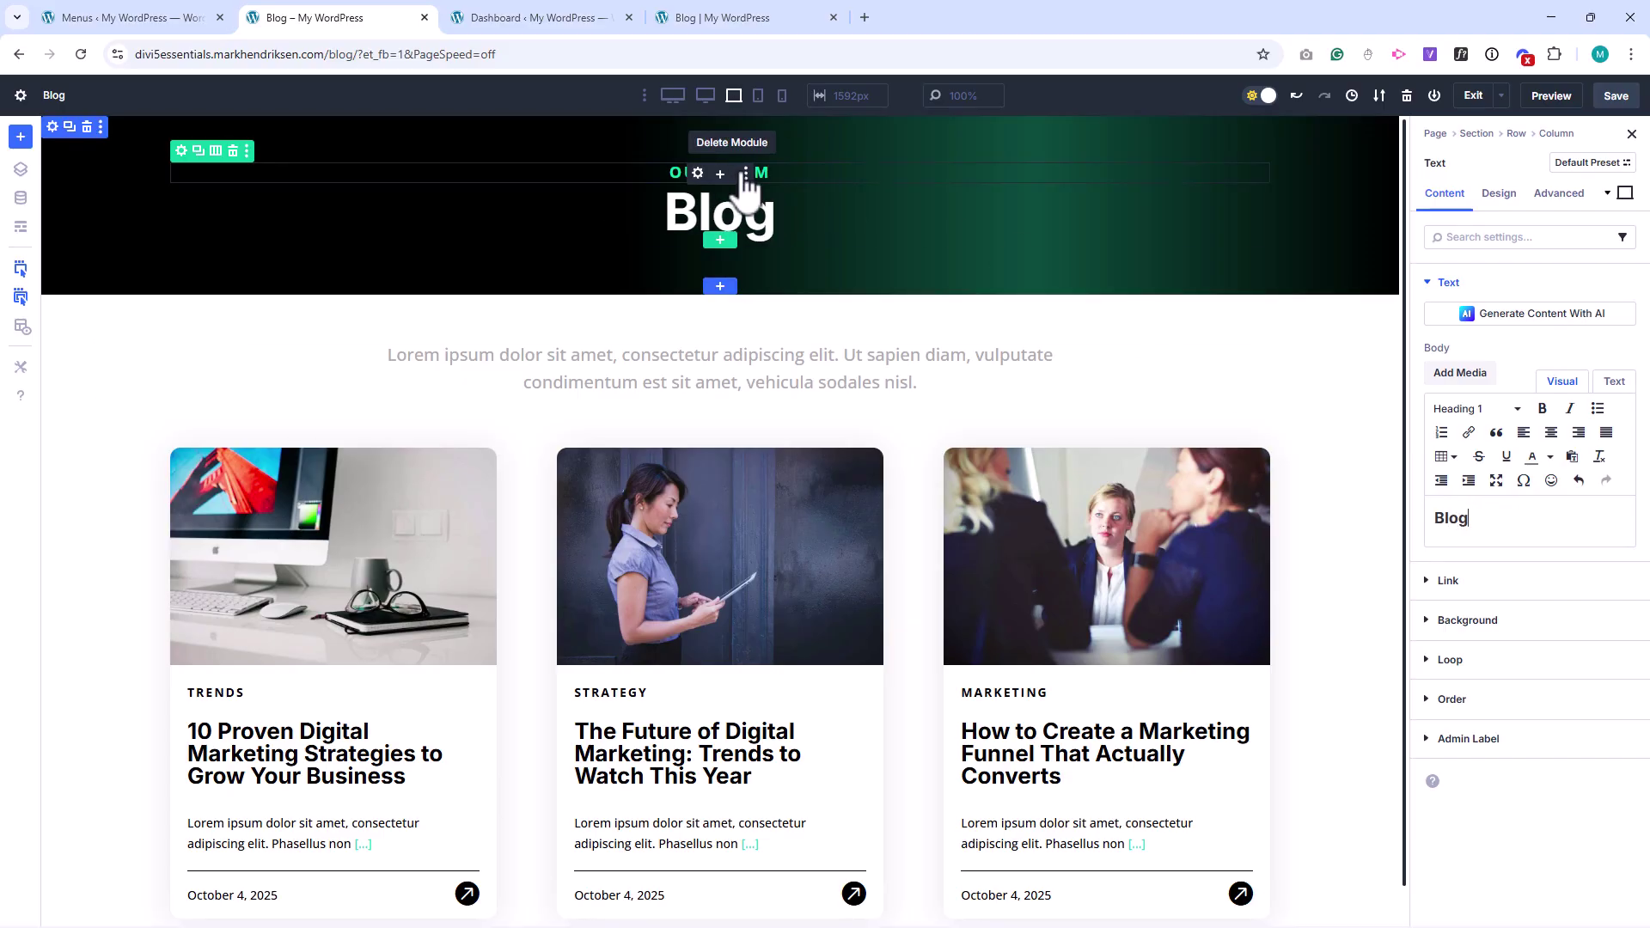
click(698, 174)
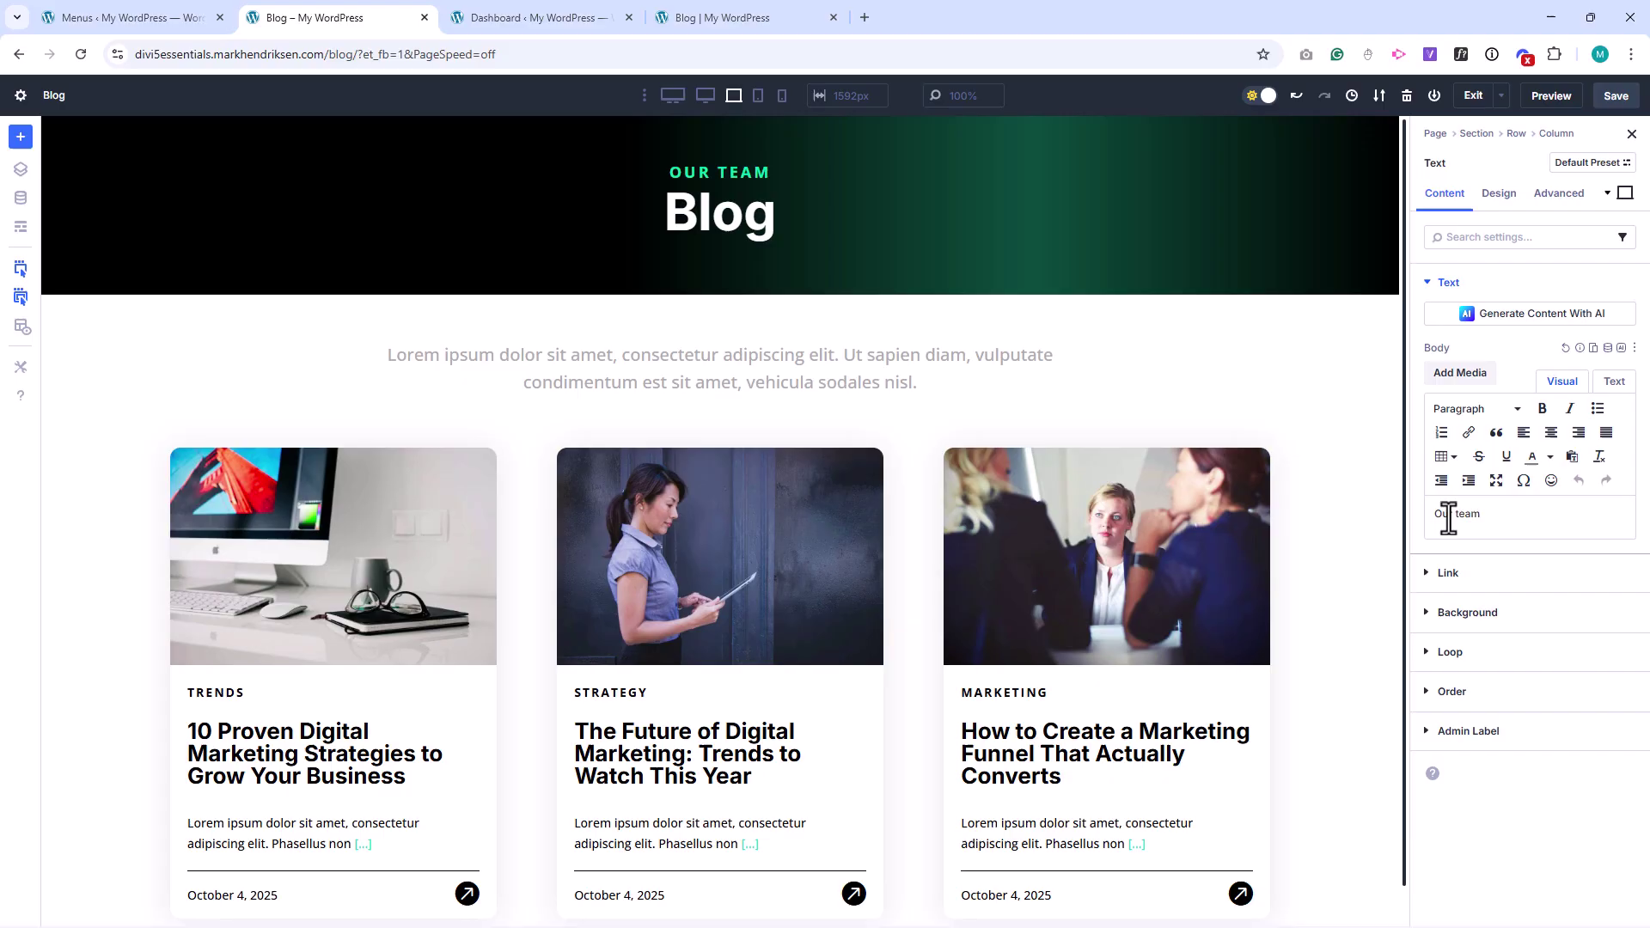
text(News)
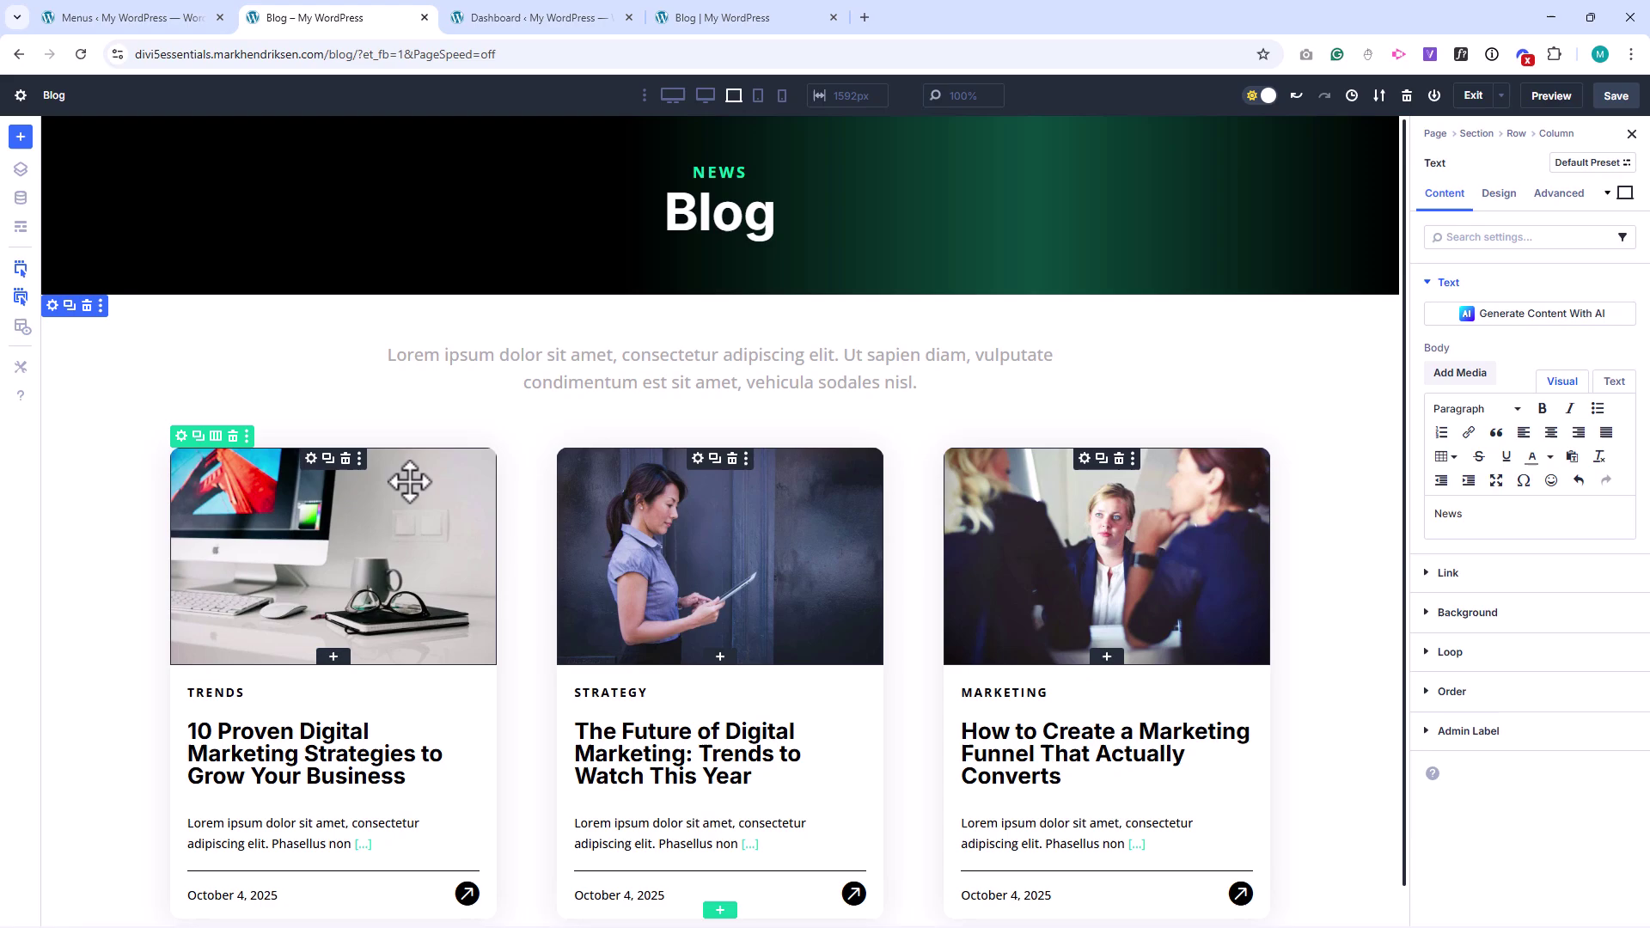
Step: Set Posts Per Page to 12 in the blog column's Loop settings
click(181, 436)
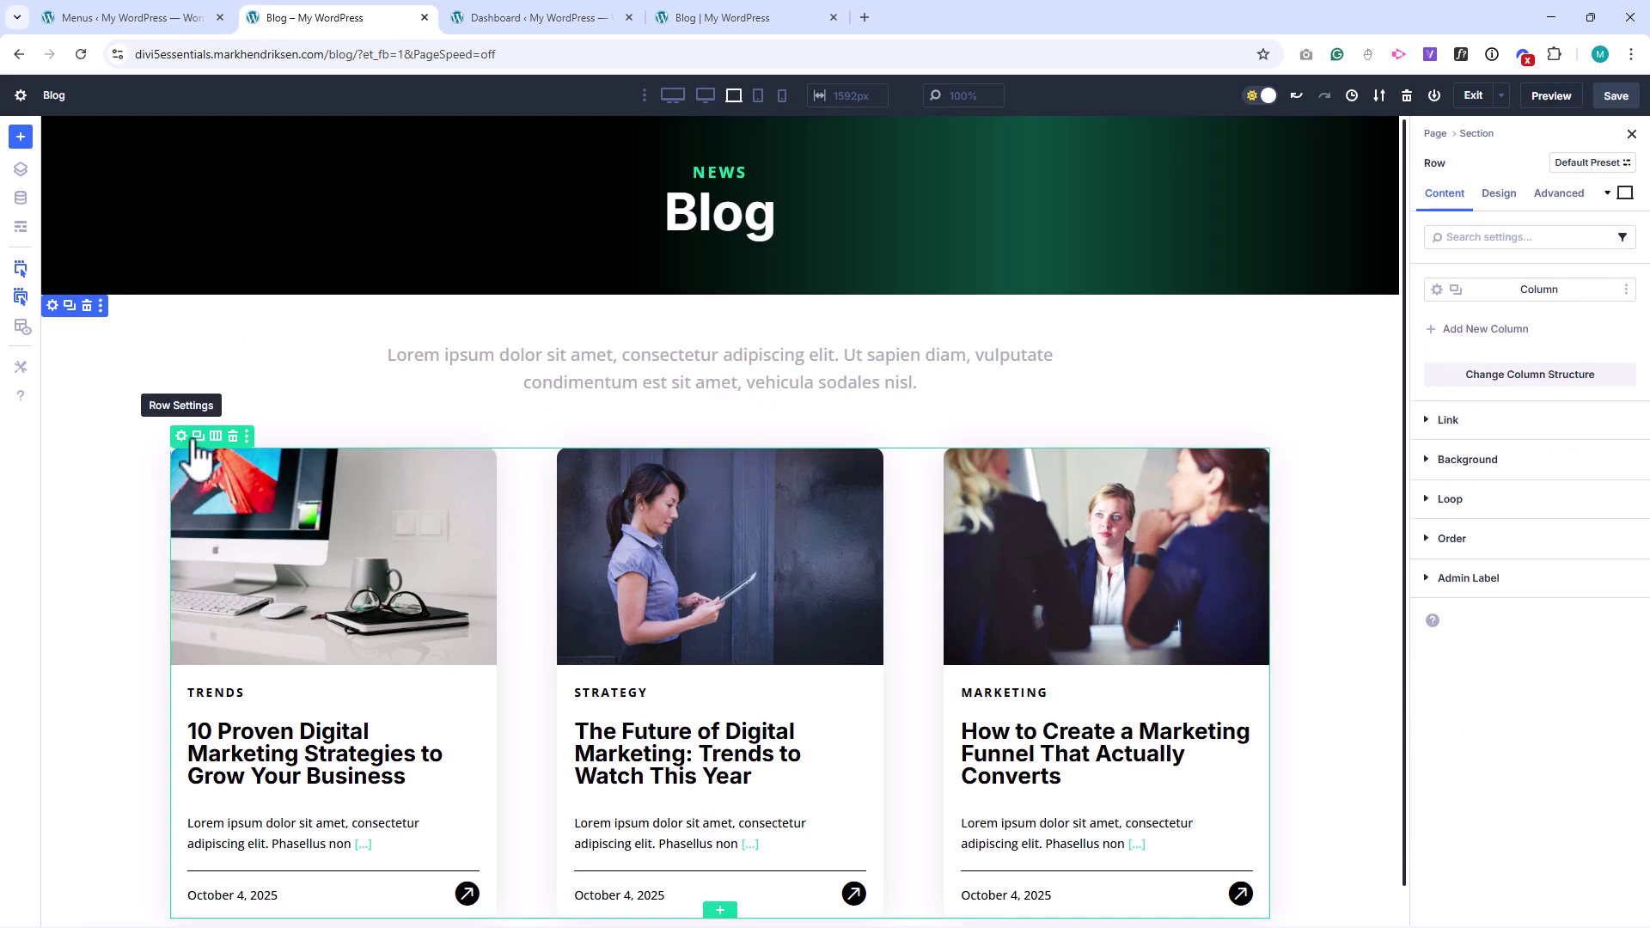
click(1437, 289)
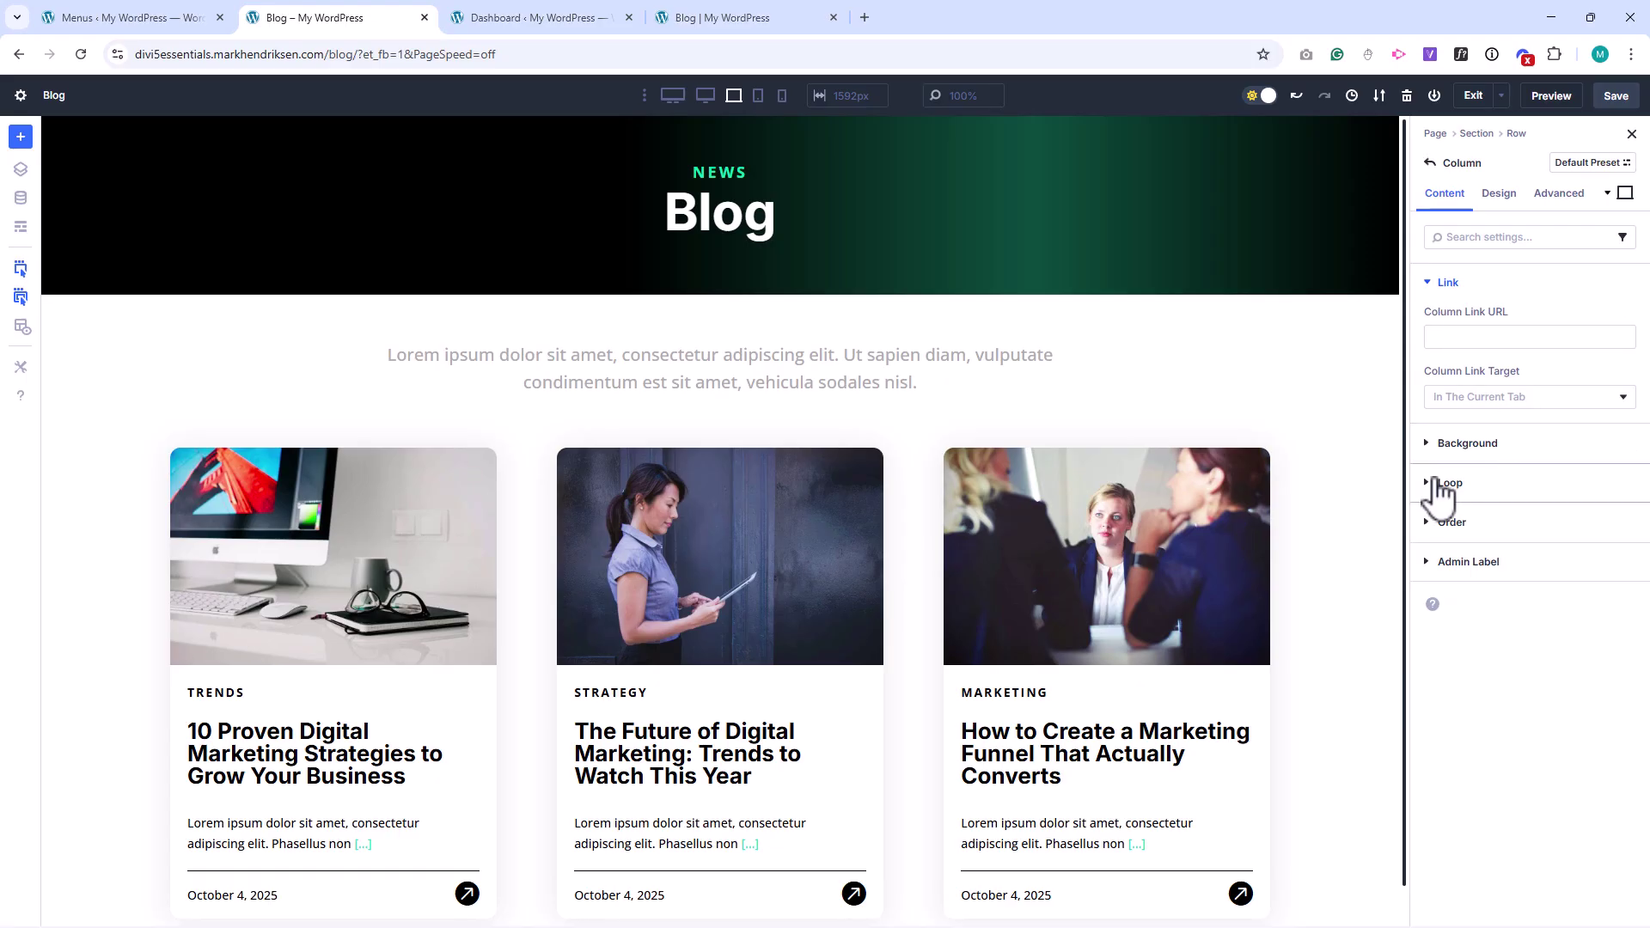
click(1437, 483)
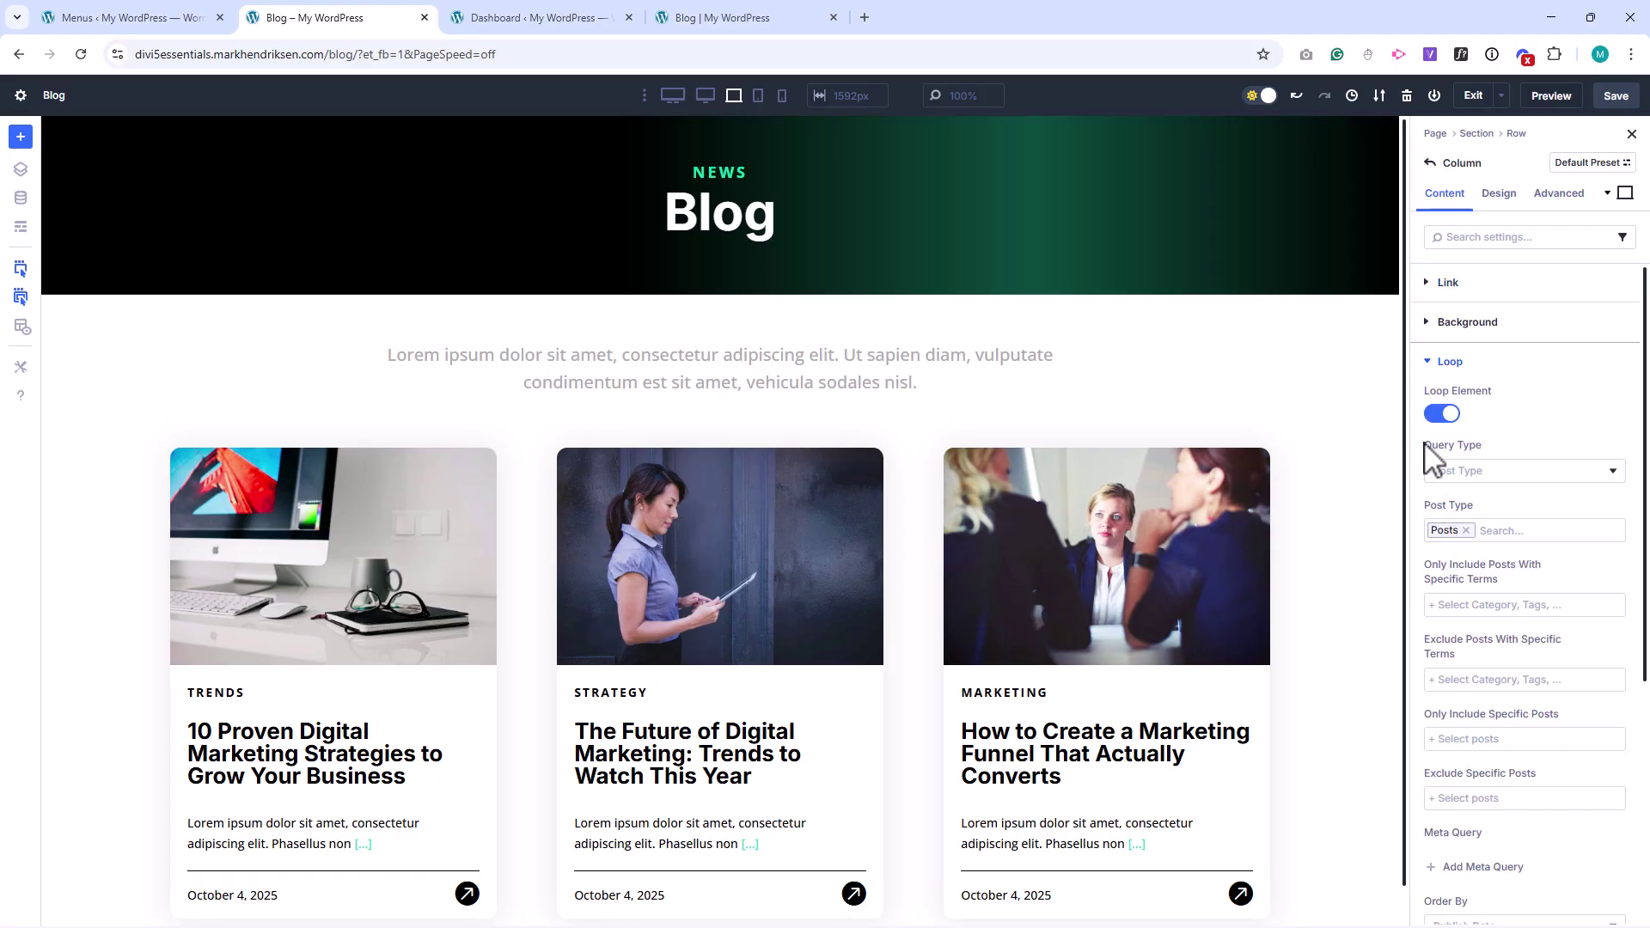
scroll(1433, 457, down, 5)
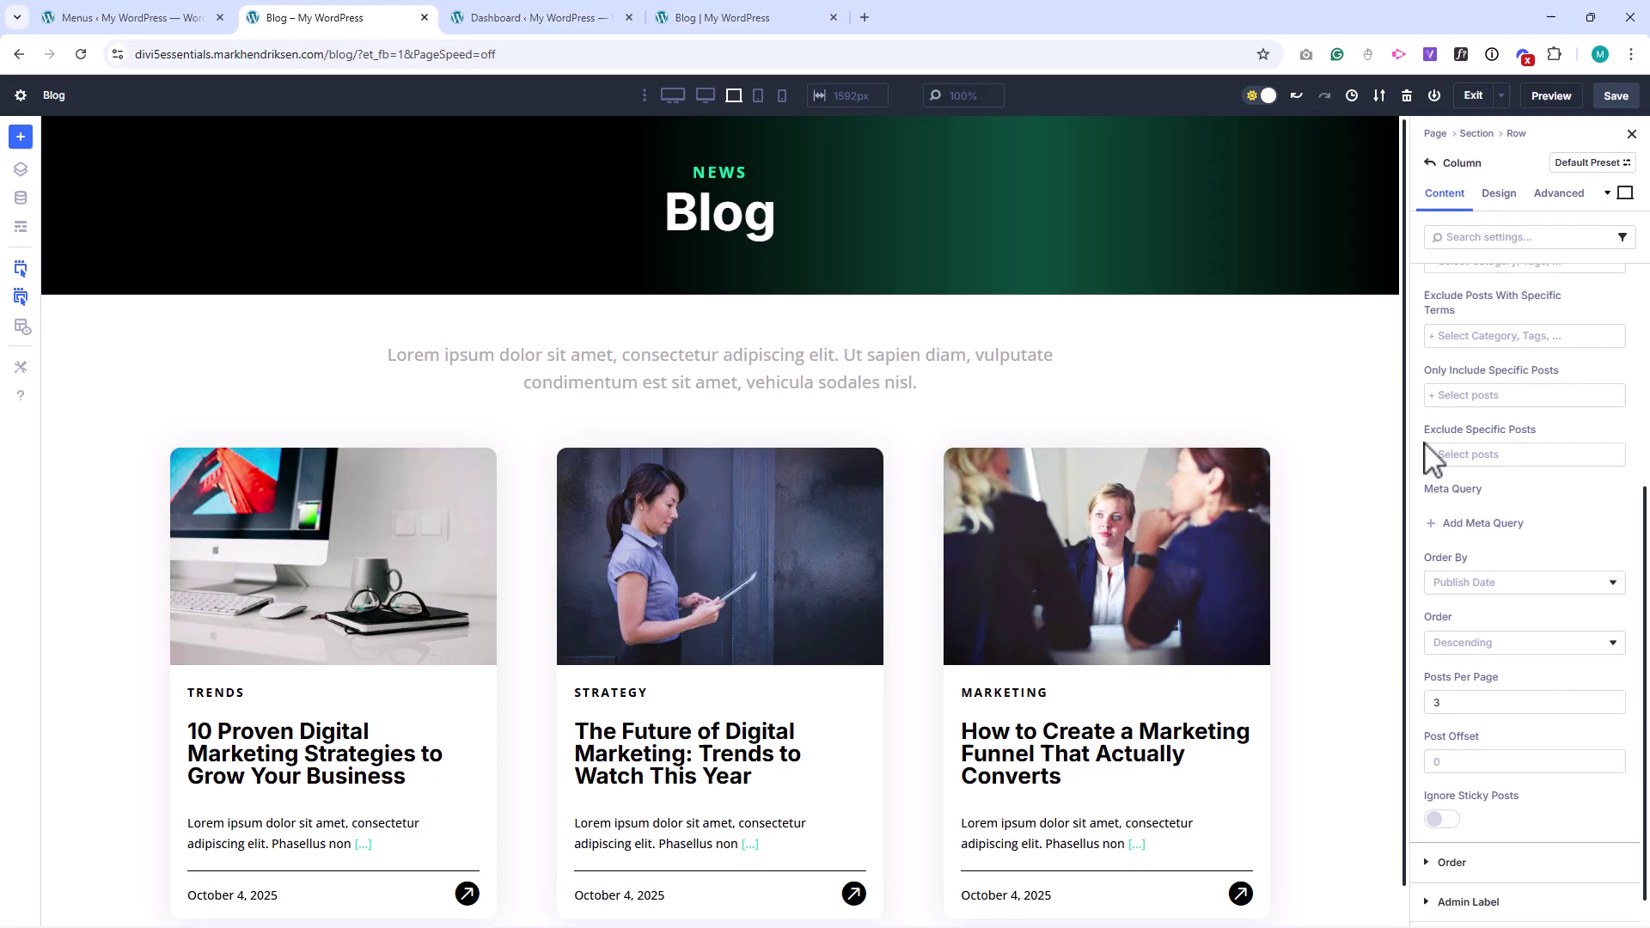
click(1443, 703)
click(1420, 664)
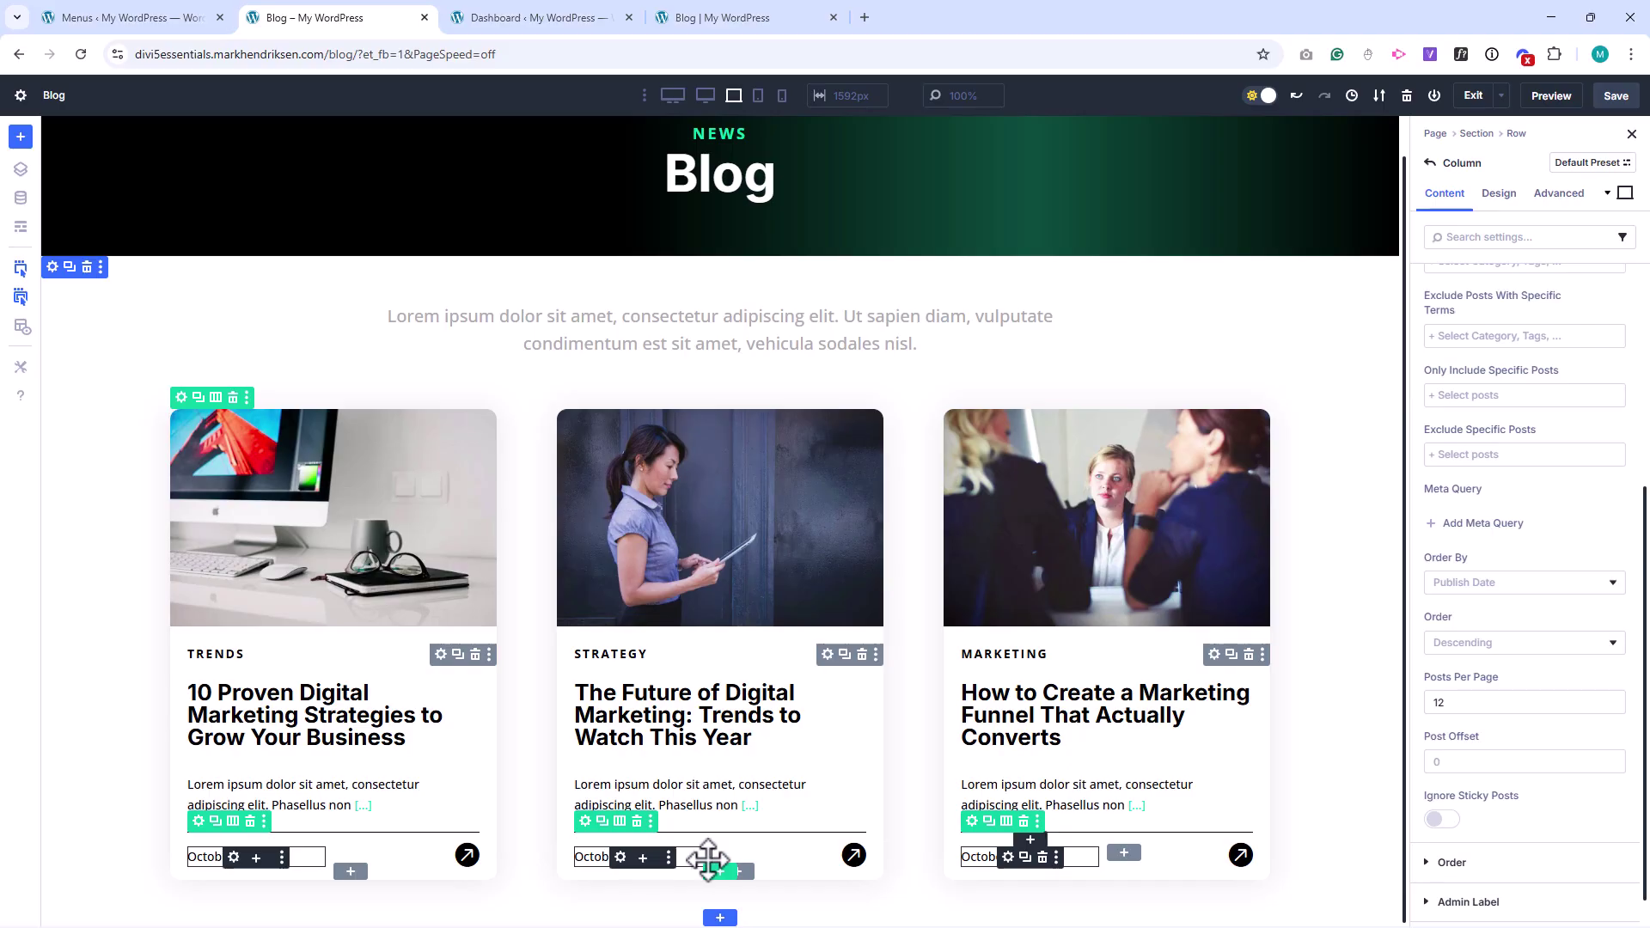
Step: Add a one-column row below the post grid containing a Pagination module
click(720, 873)
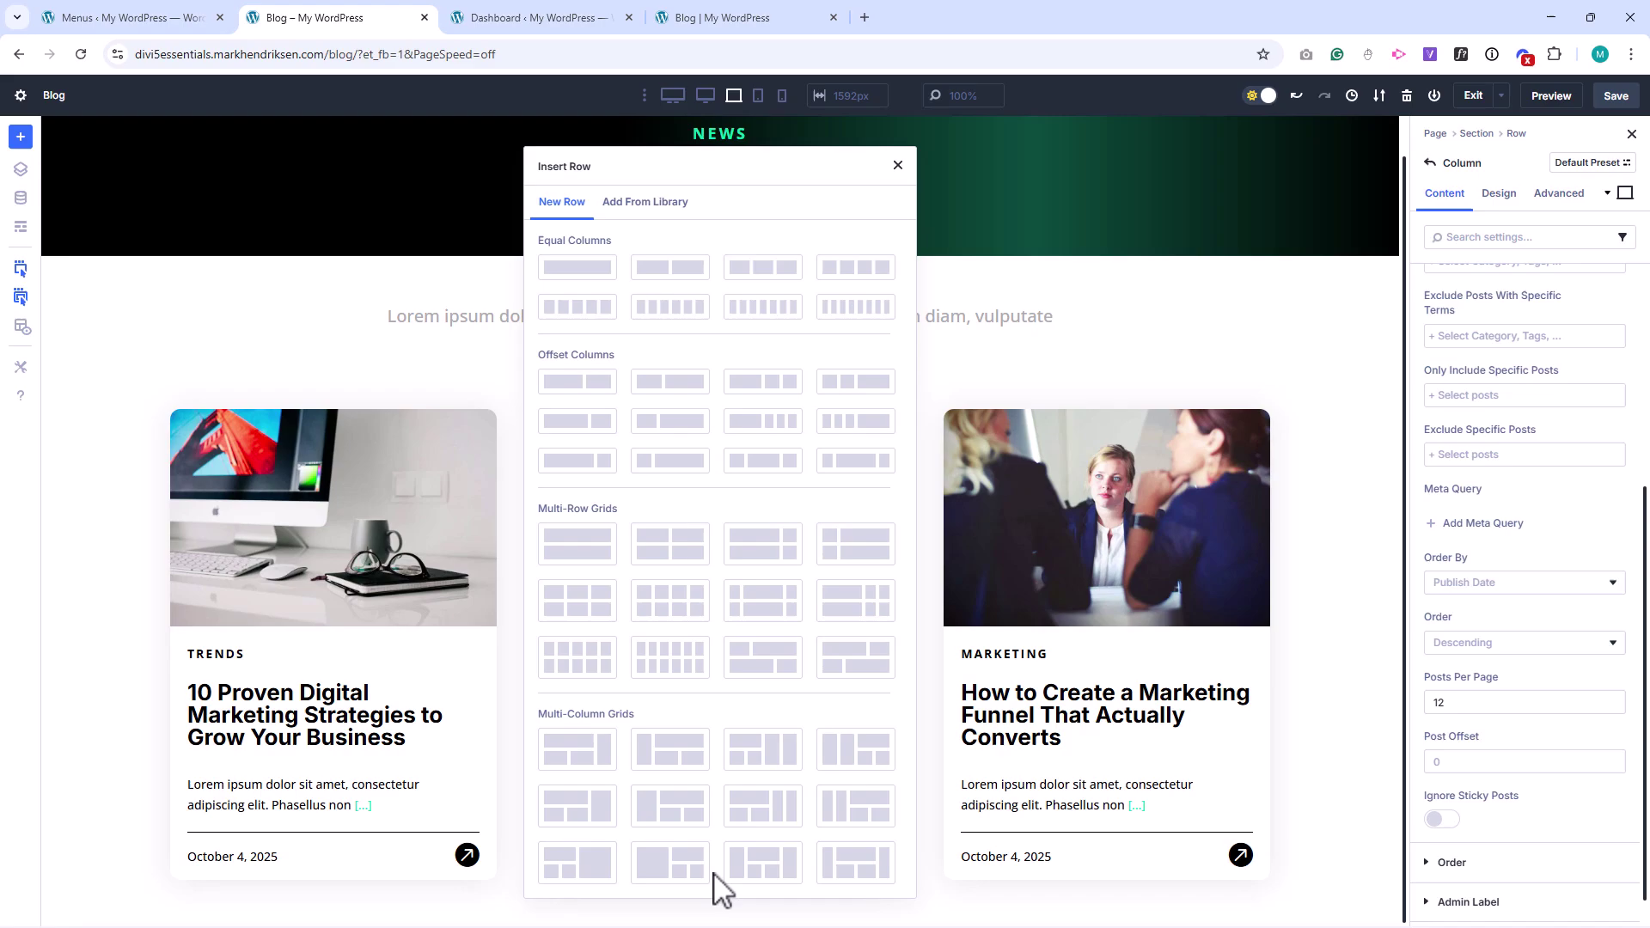
click(576, 268)
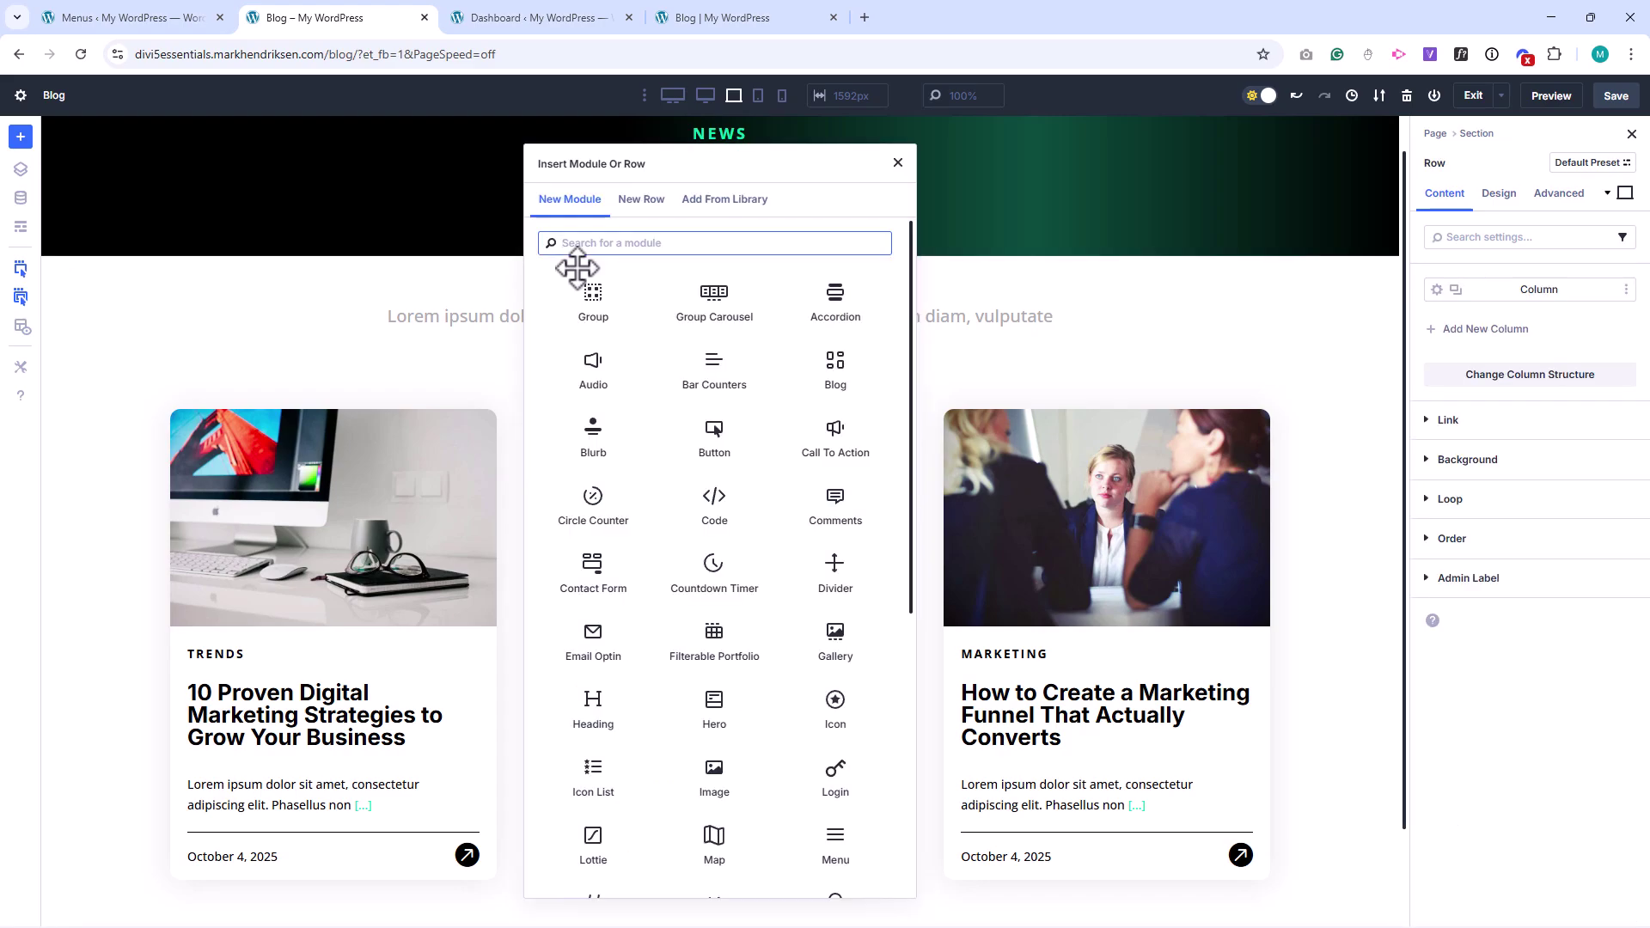
text(pag)
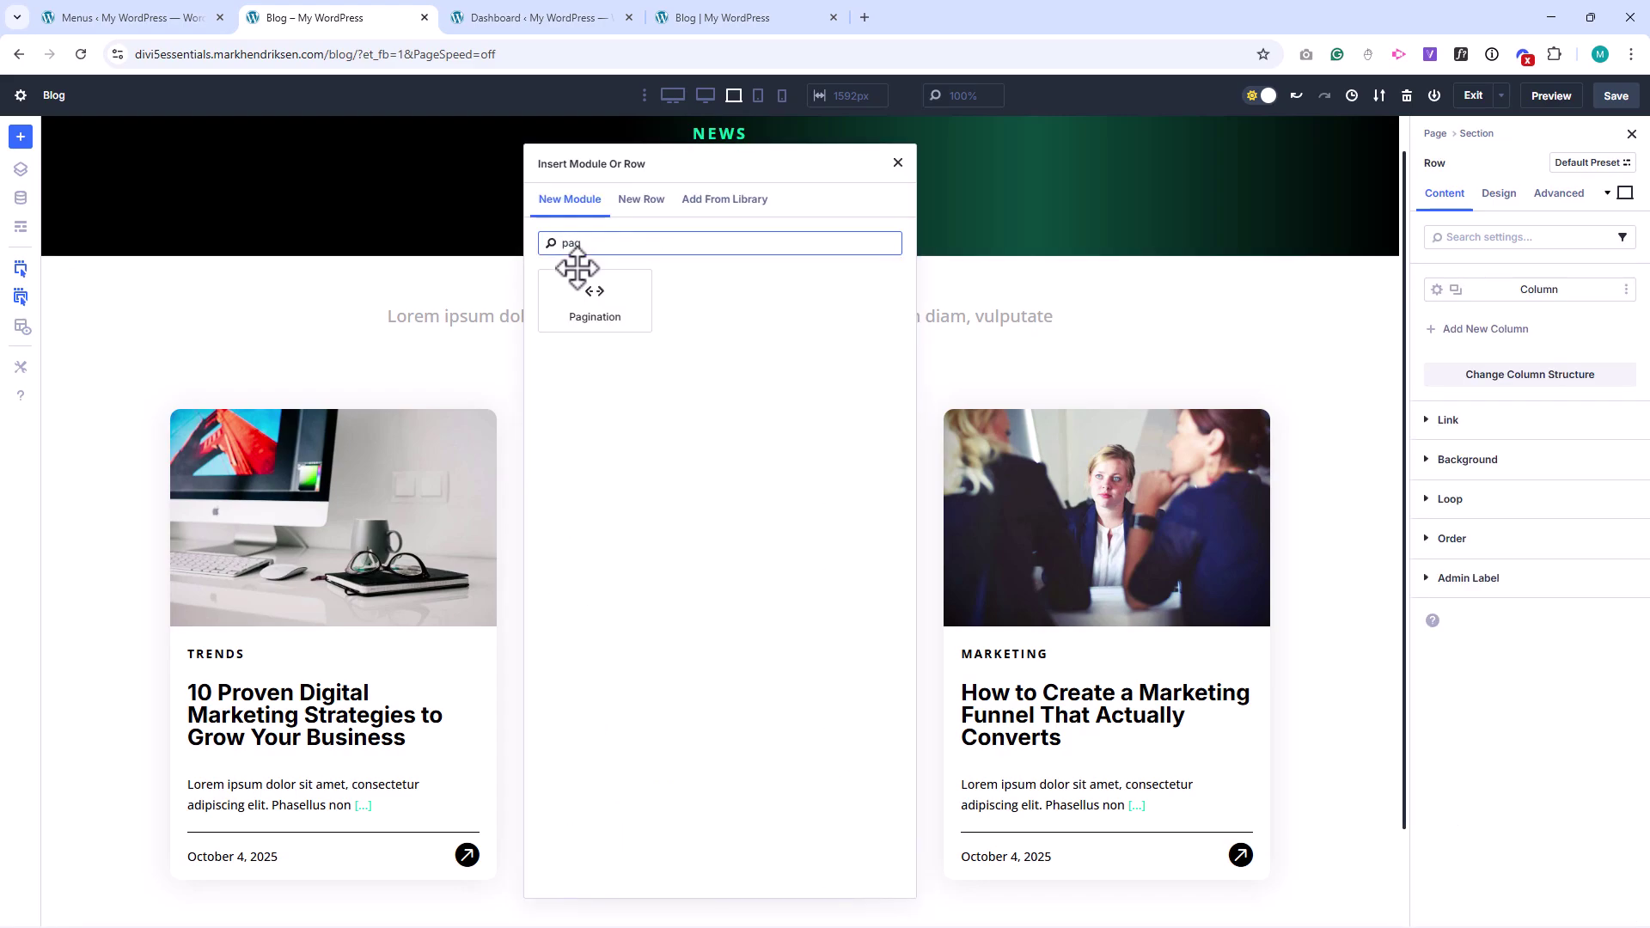
click(593, 303)
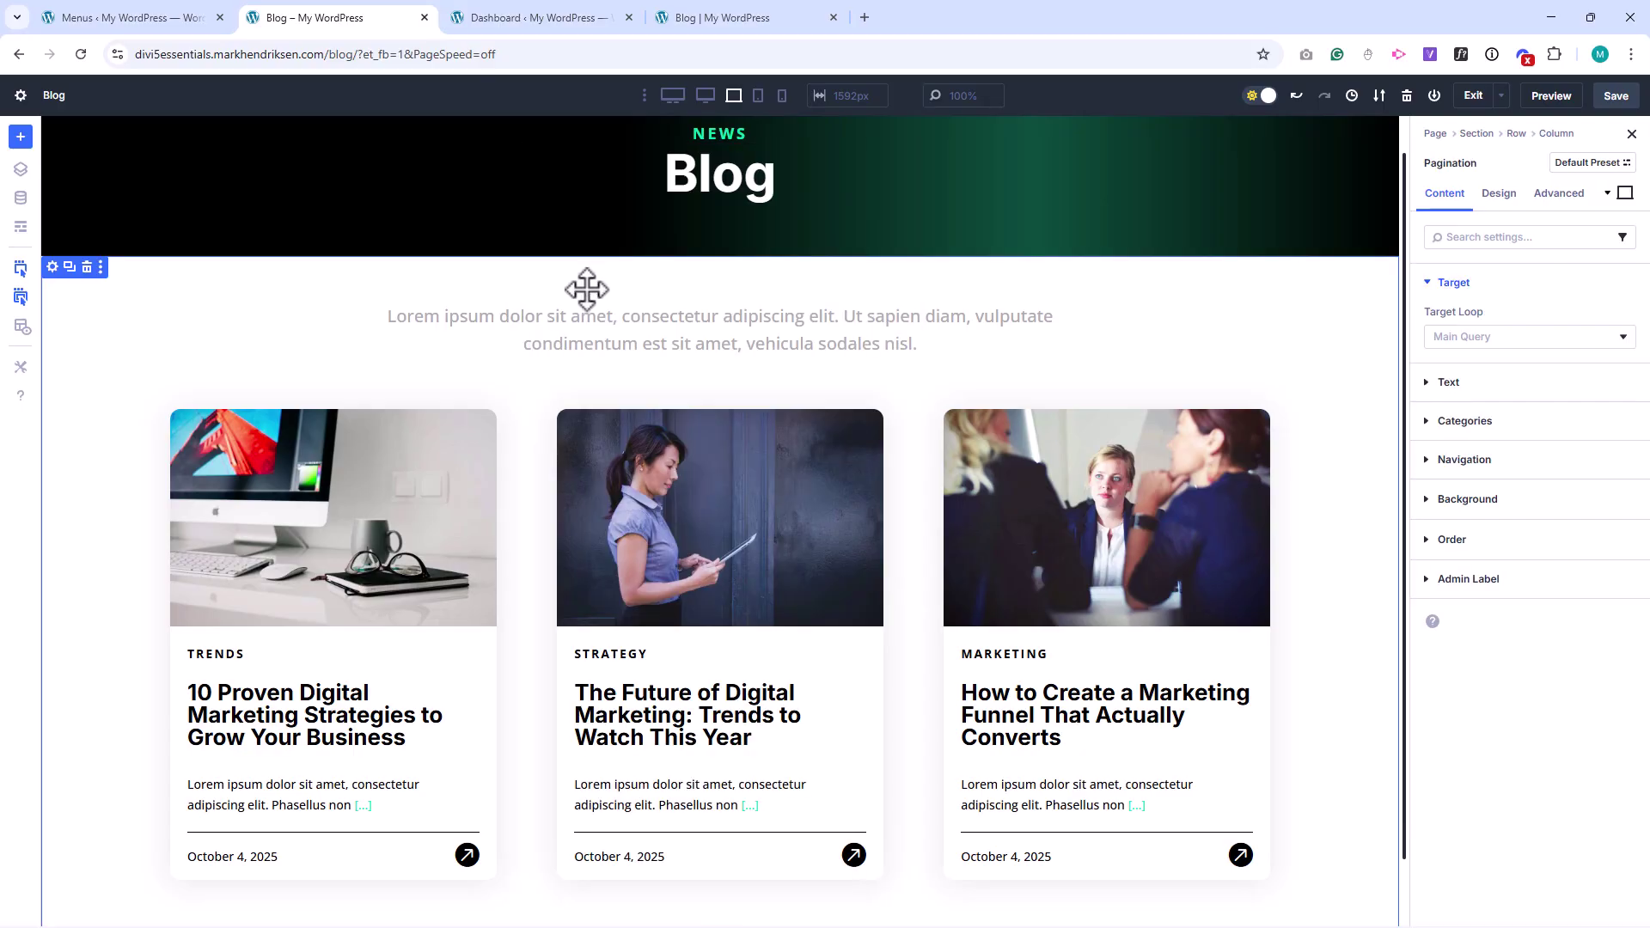
Step: Make the pagination link text black (000000) and bold, then save the page
scroll(164, 409, down, 1)
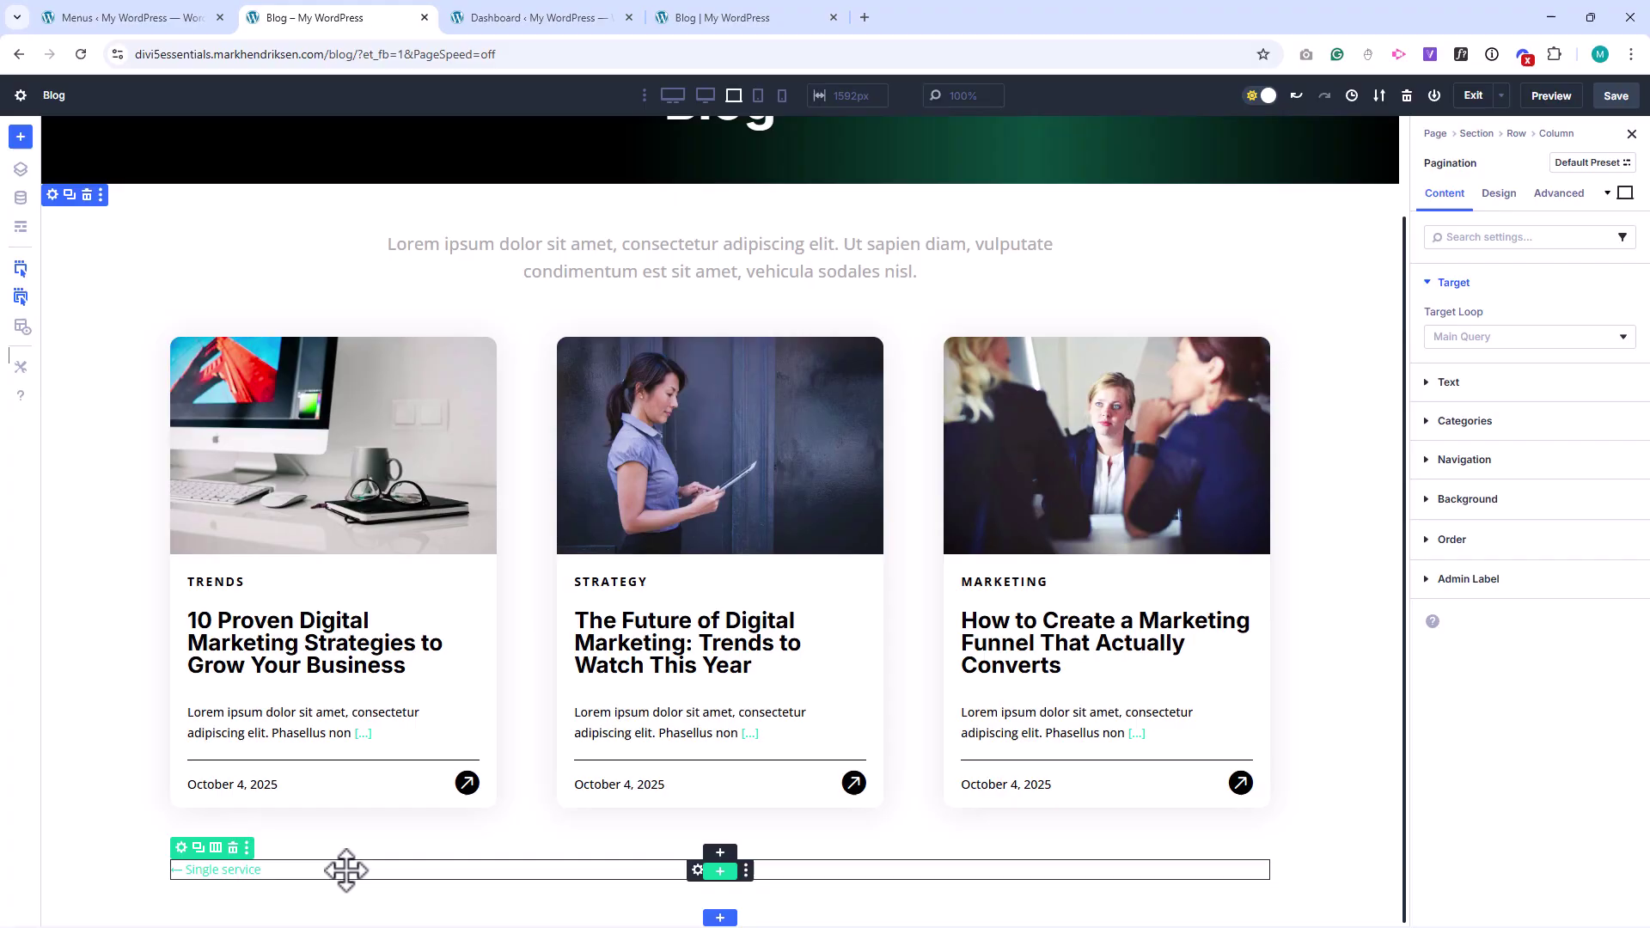
click(1498, 193)
click(1485, 286)
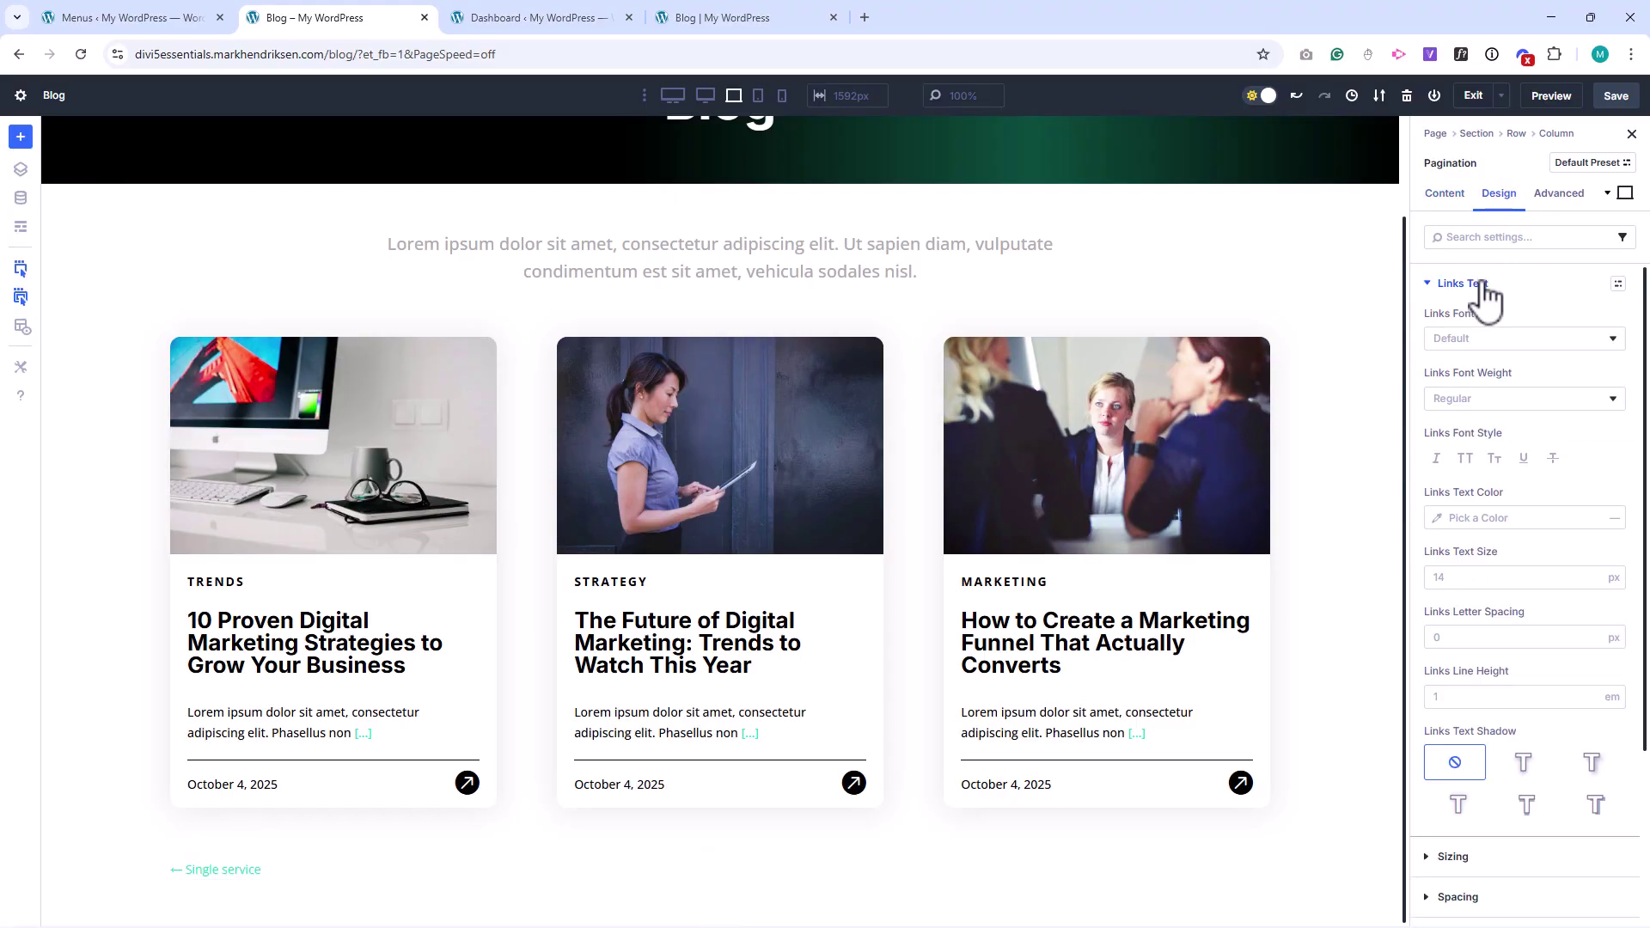
click(1465, 516)
click(1194, 633)
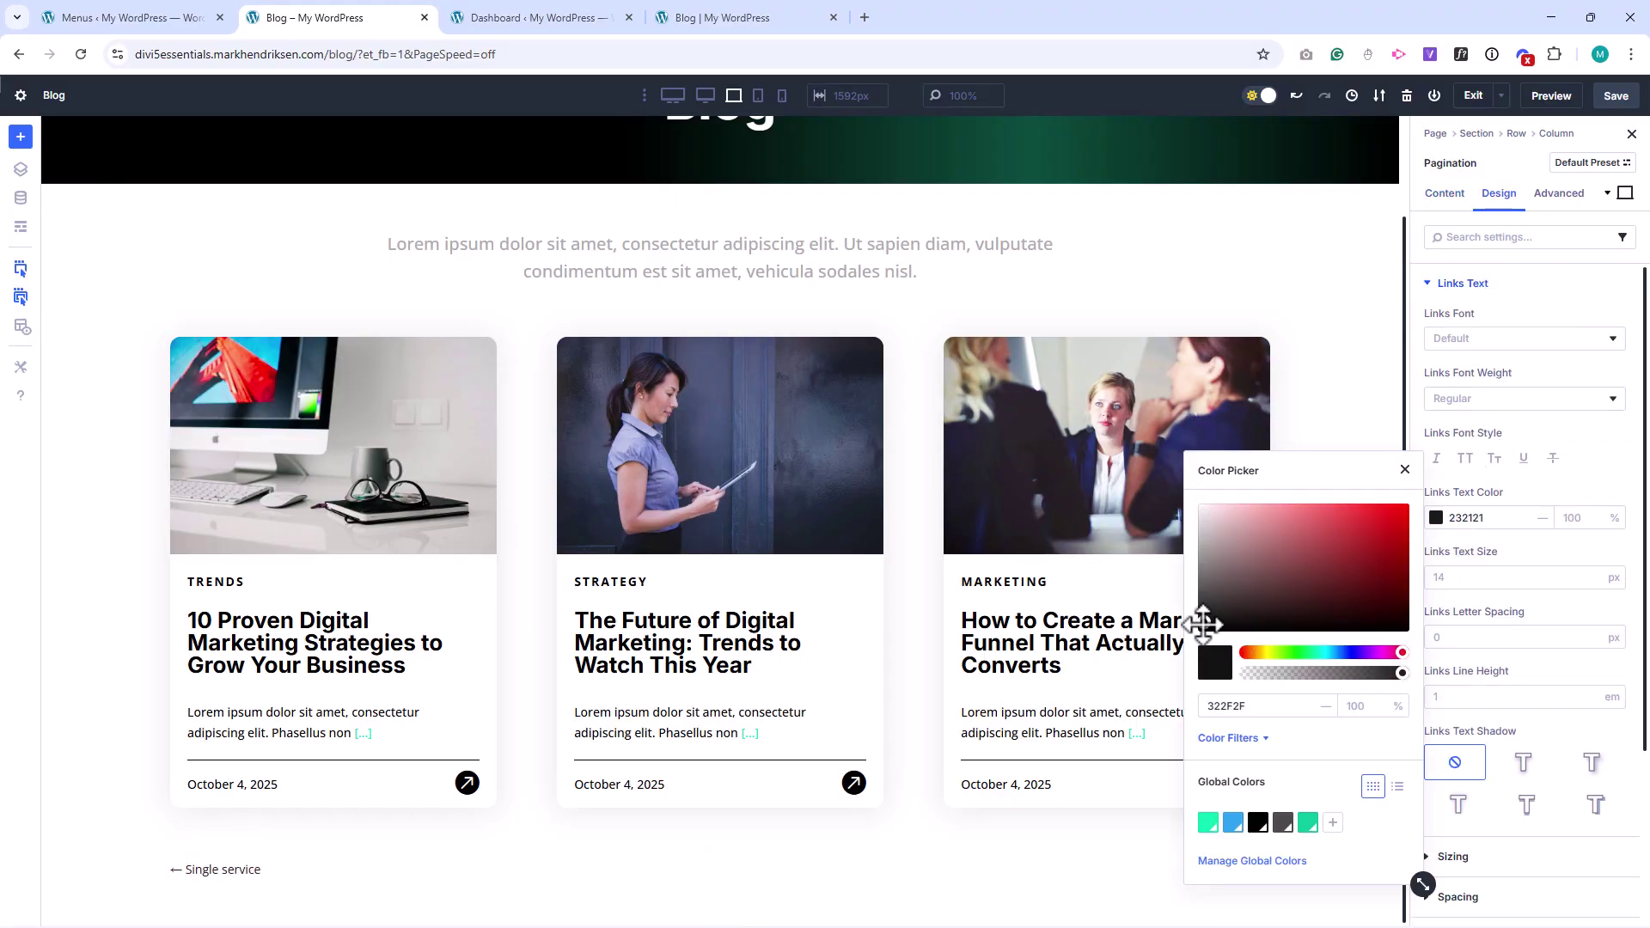
click(1504, 404)
click(1461, 683)
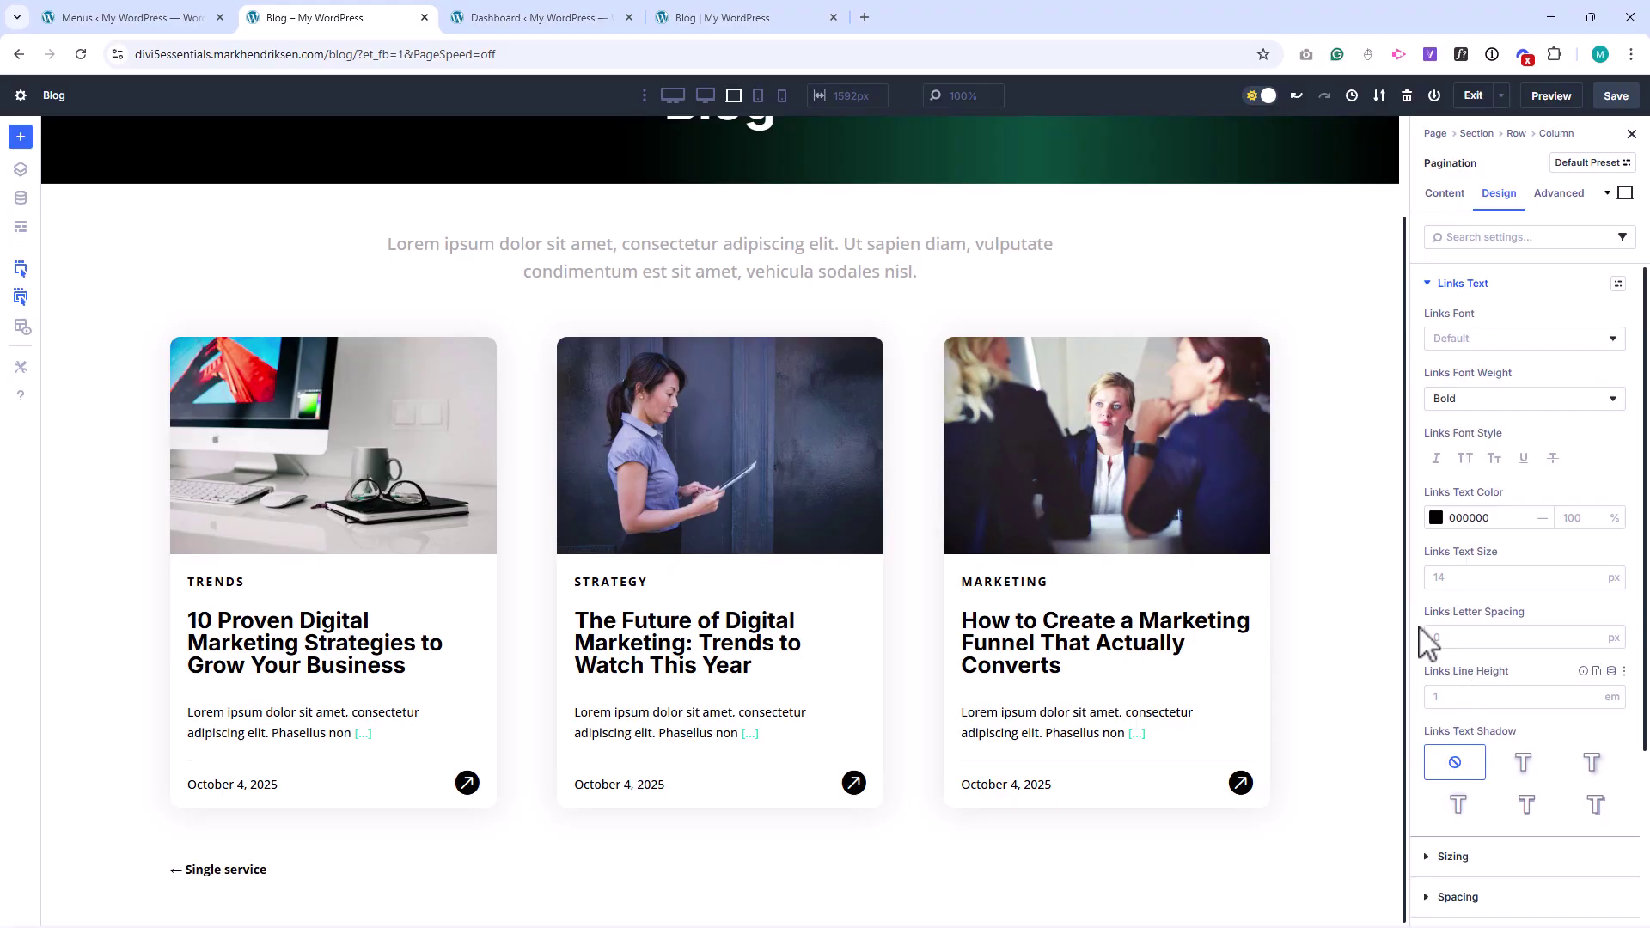
click(1615, 97)
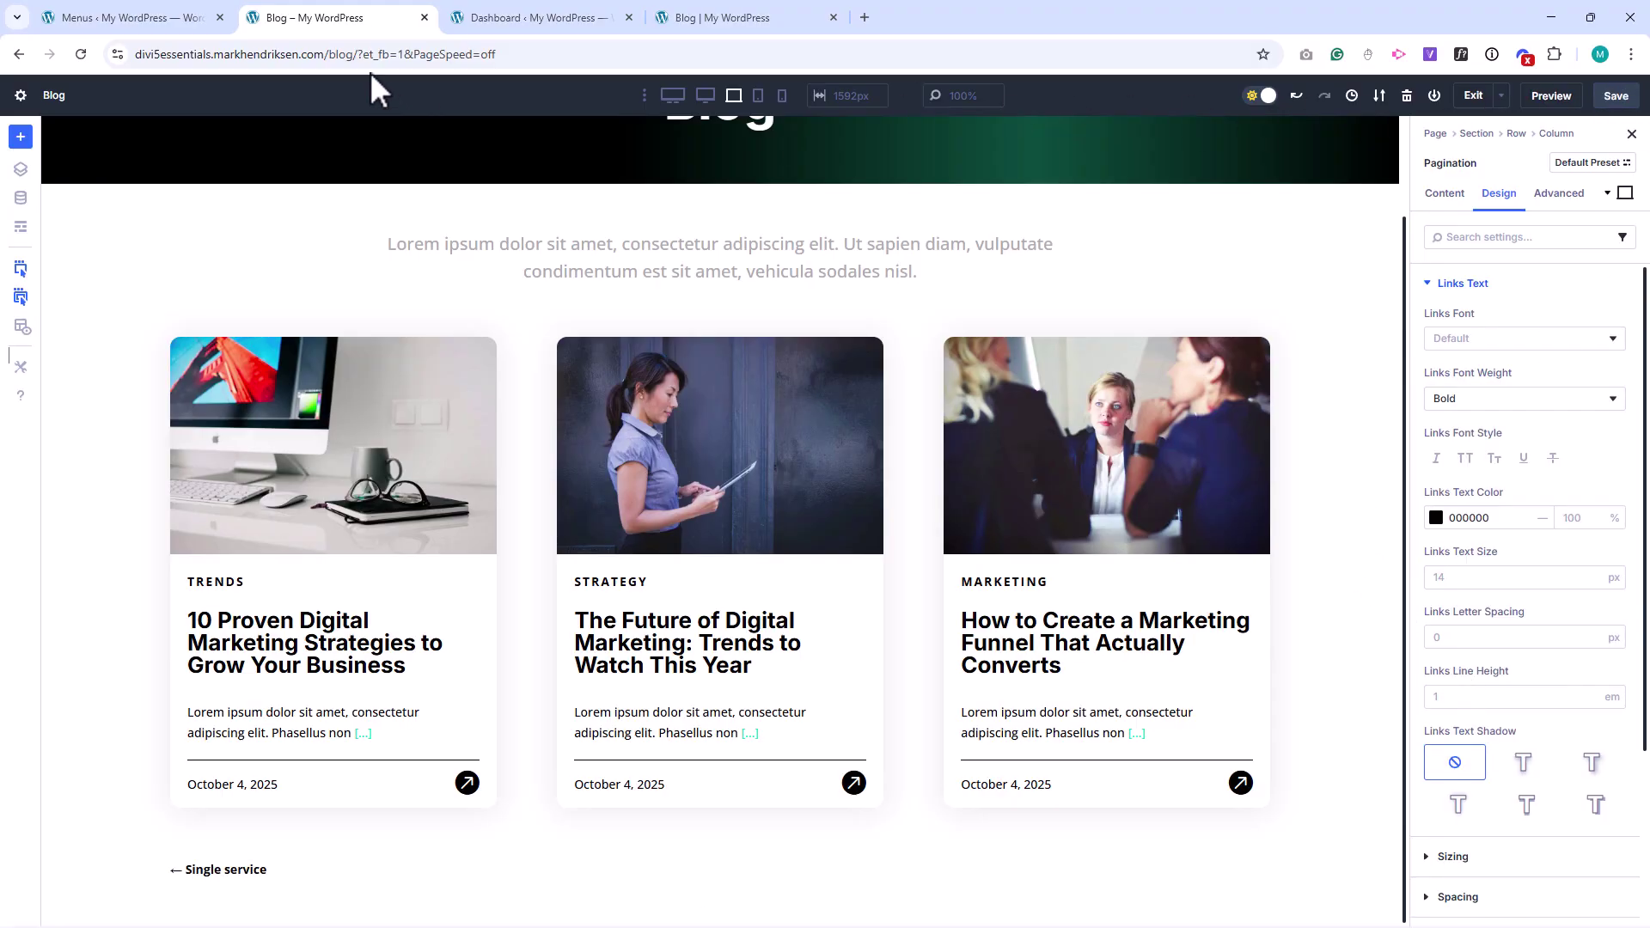
Step: Load the Blog page URL in the dashboard tab, scroll to the pagination, and return to the builder
drag(464, 54, 137, 54)
click(532, 18)
click(497, 53)
text(divi5essentials.markhendriksen.com/blog/)
key(Return)
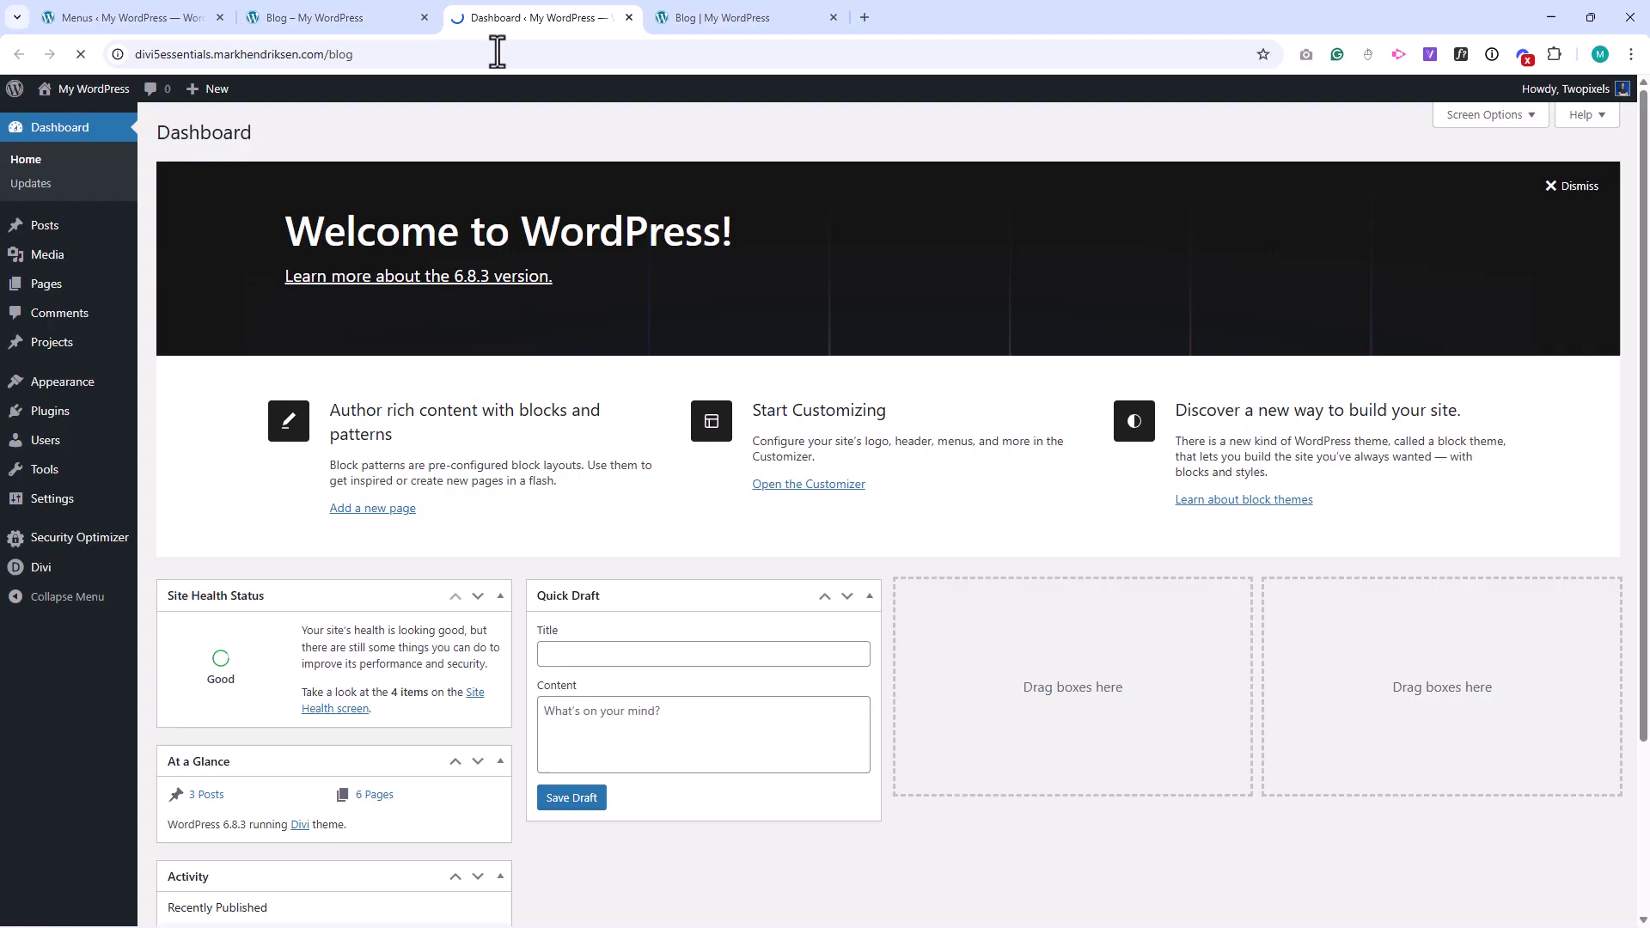
scroll(166, 313, down, 1)
scroll(166, 313, down, 2)
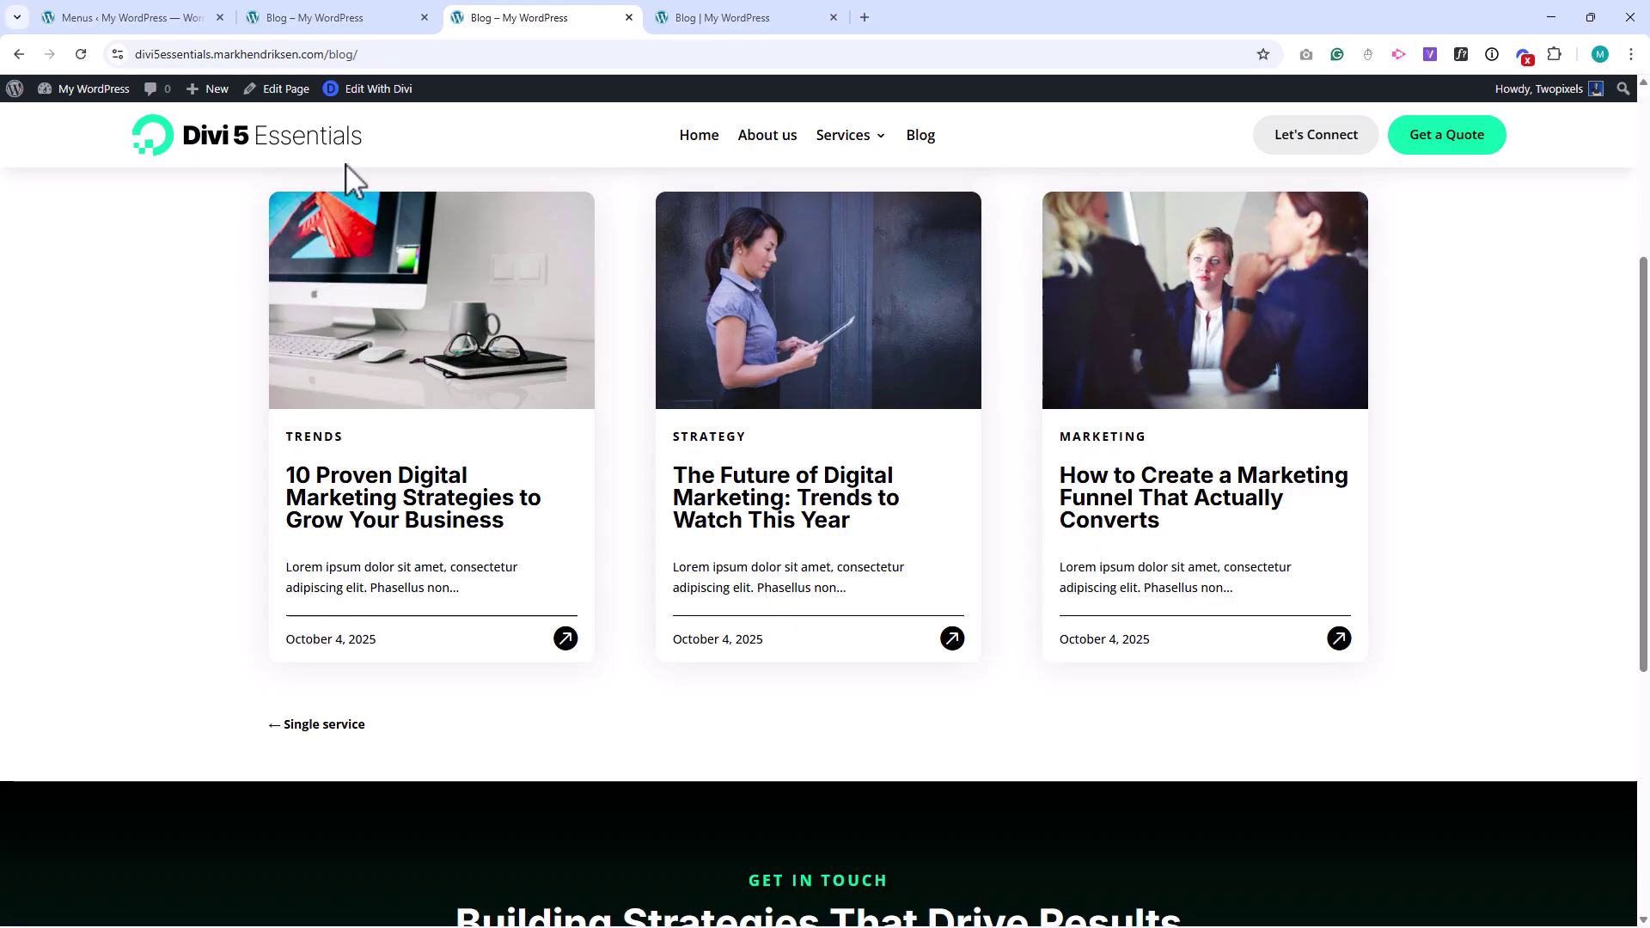
click(348, 18)
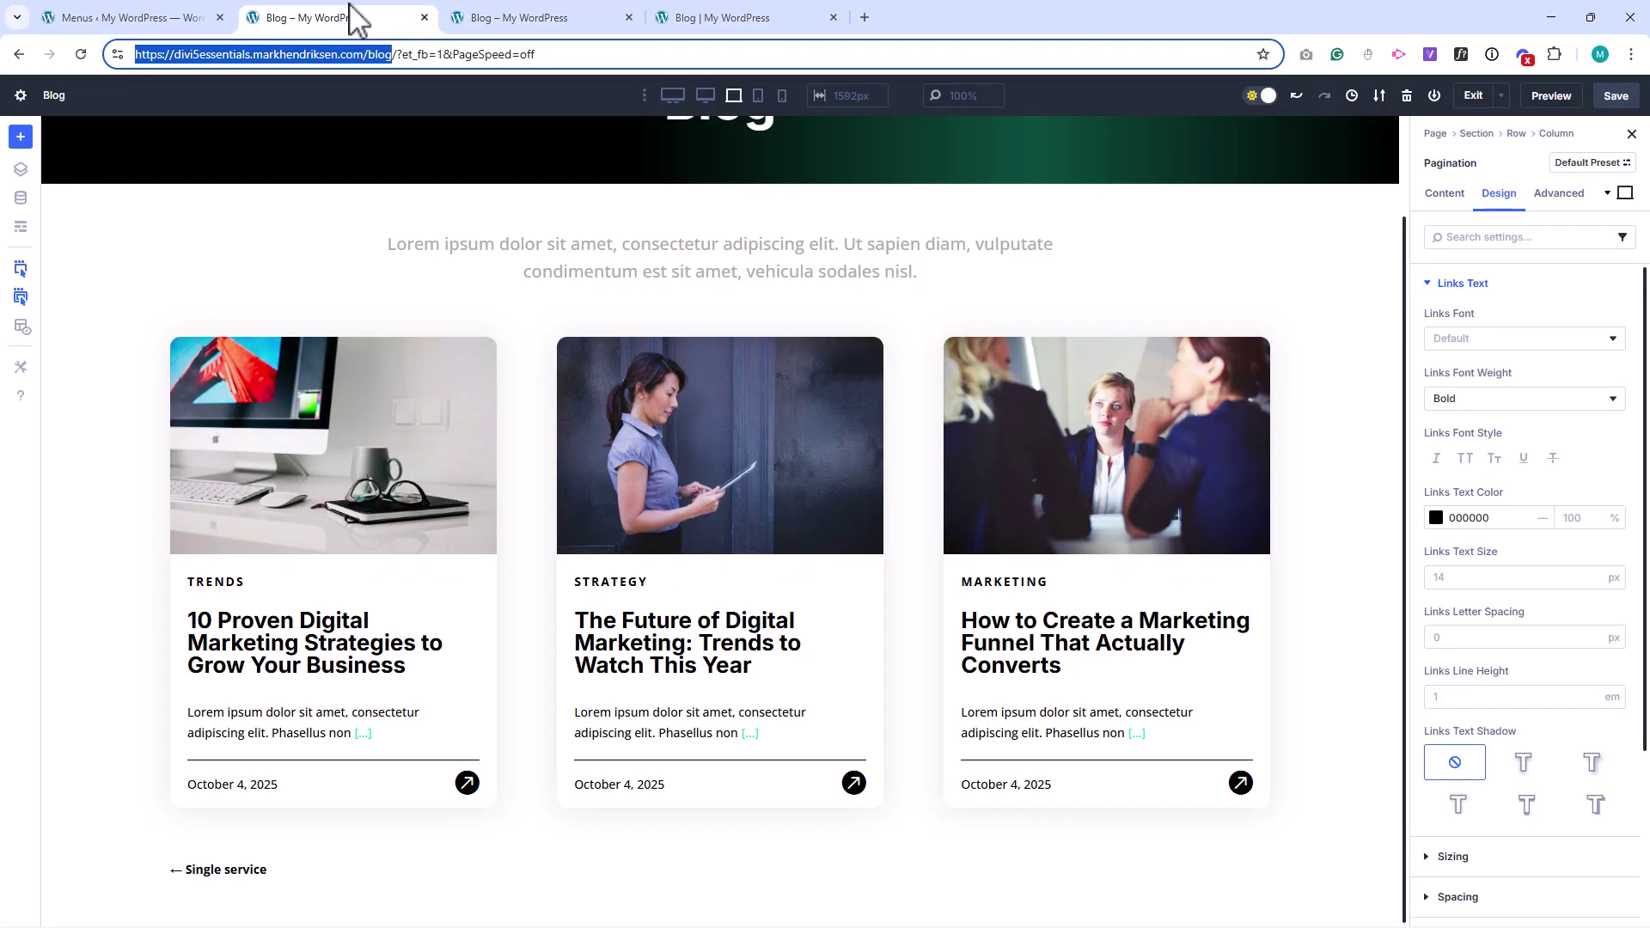
Step: Change the Pagination module's Target Loop from Main Query to Column
click(292, 870)
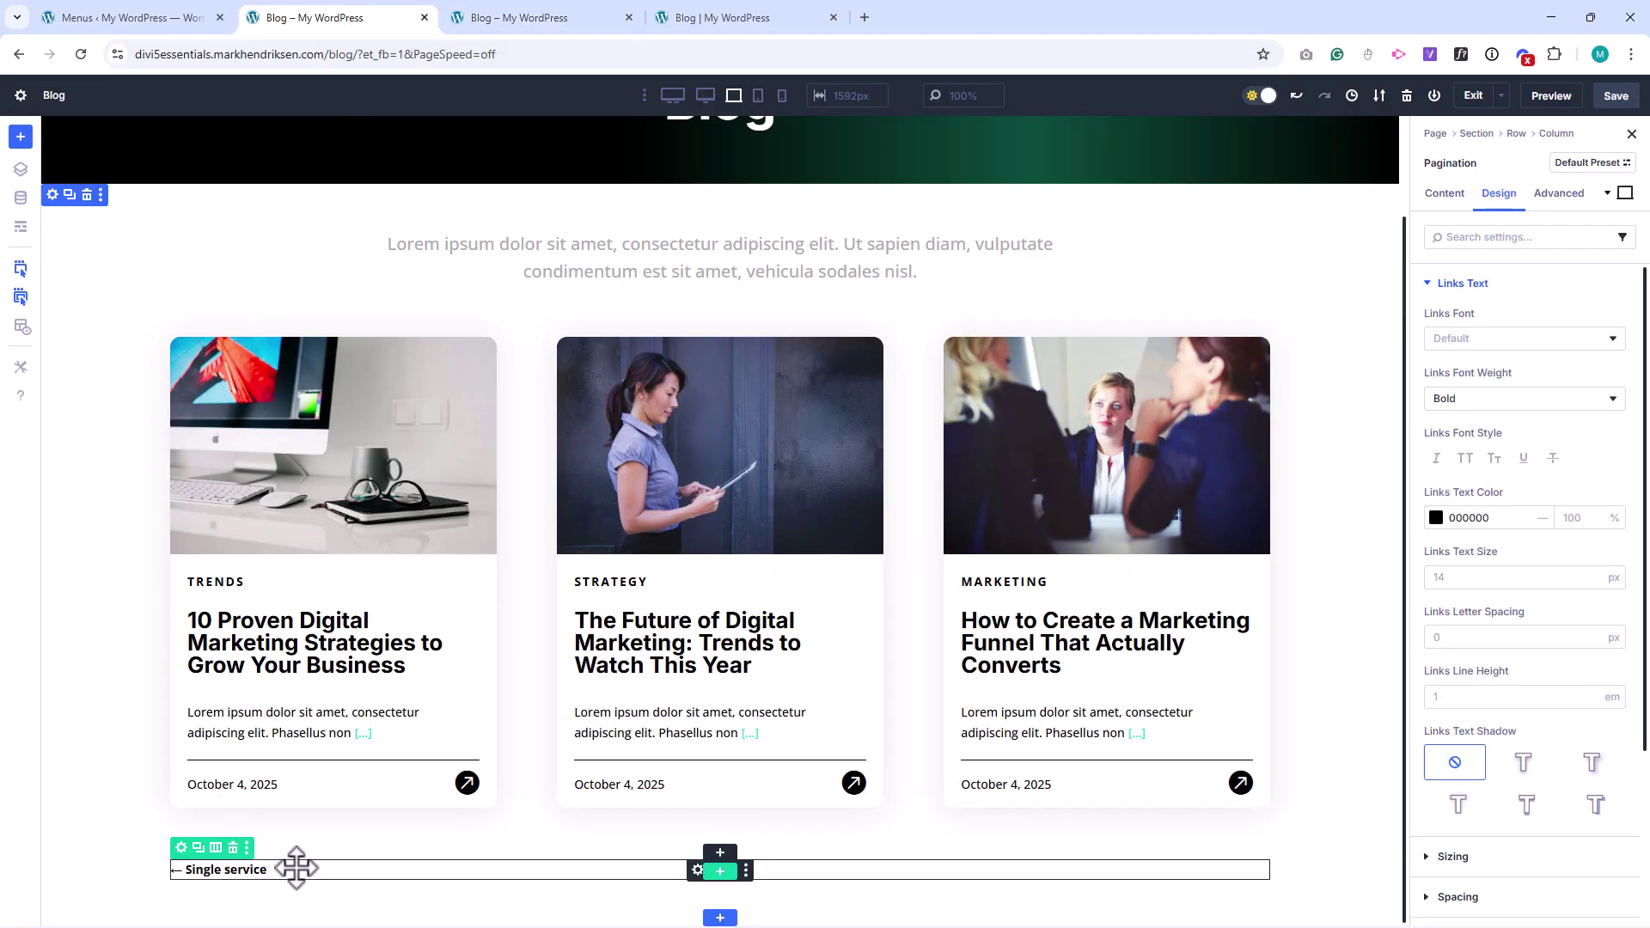
click(1447, 196)
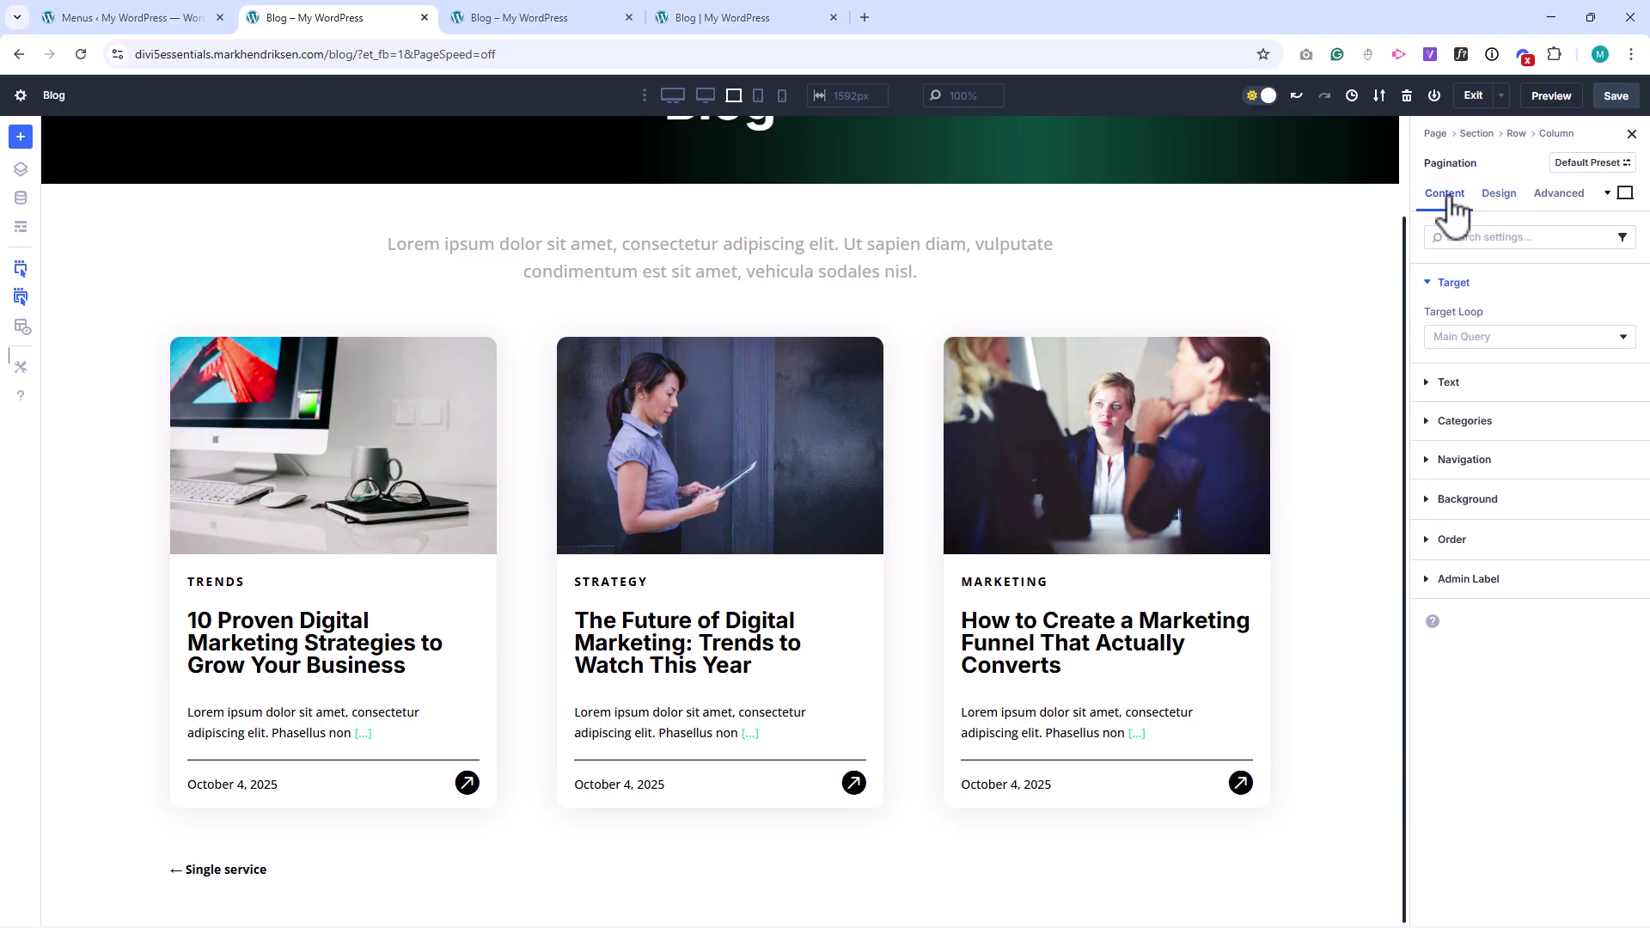
click(1505, 342)
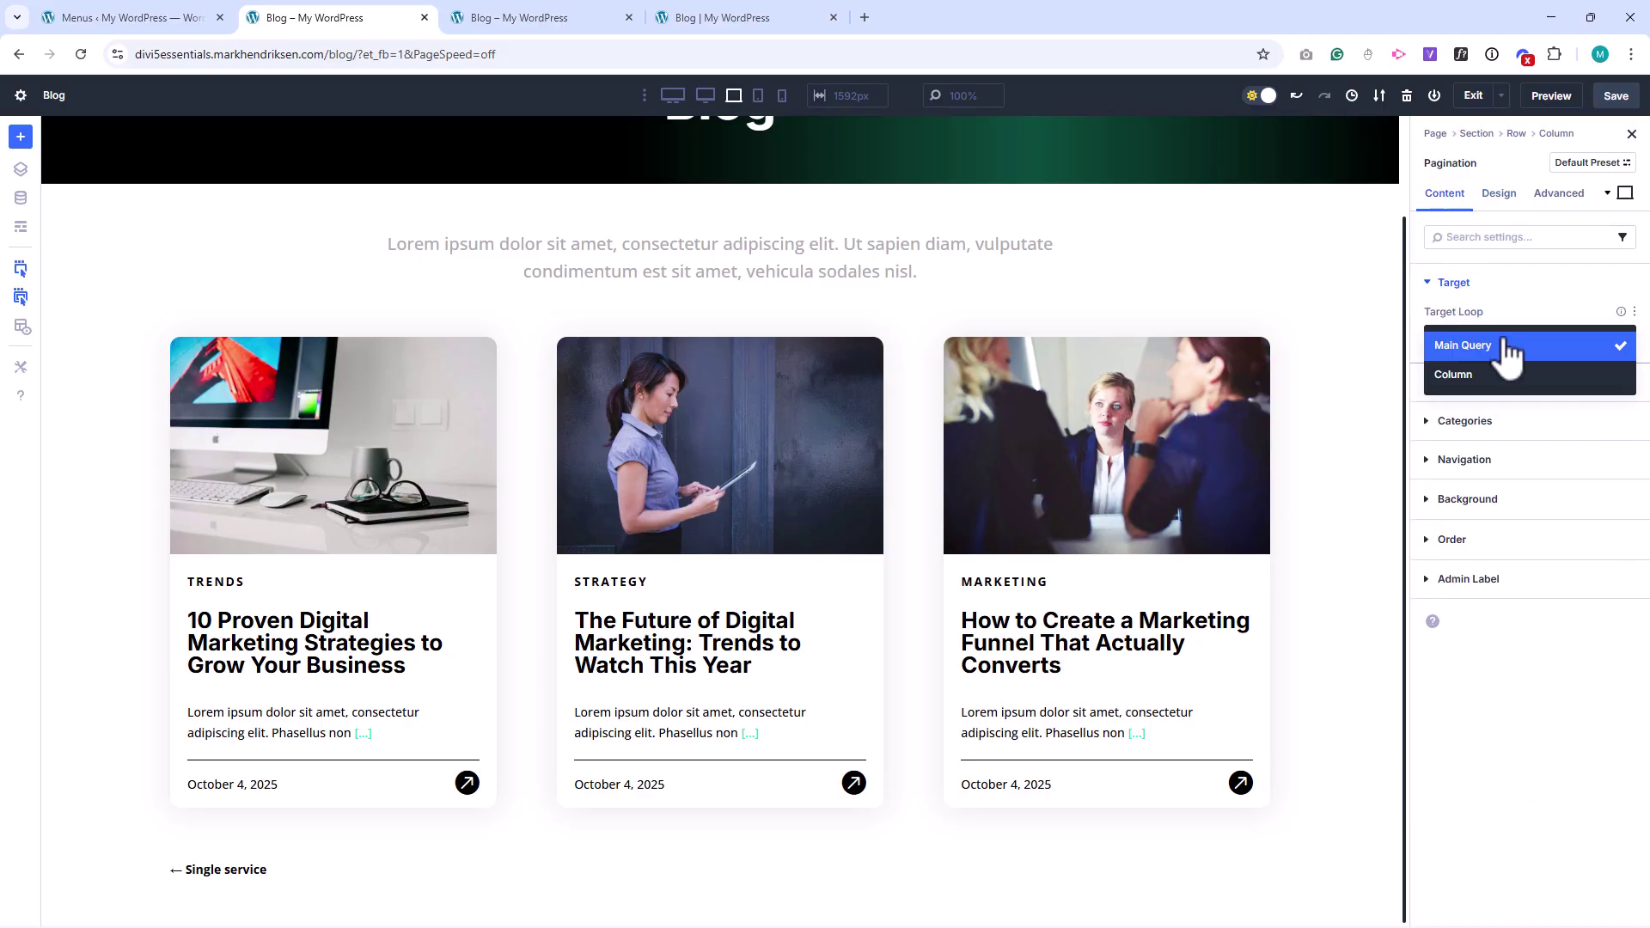
click(1484, 375)
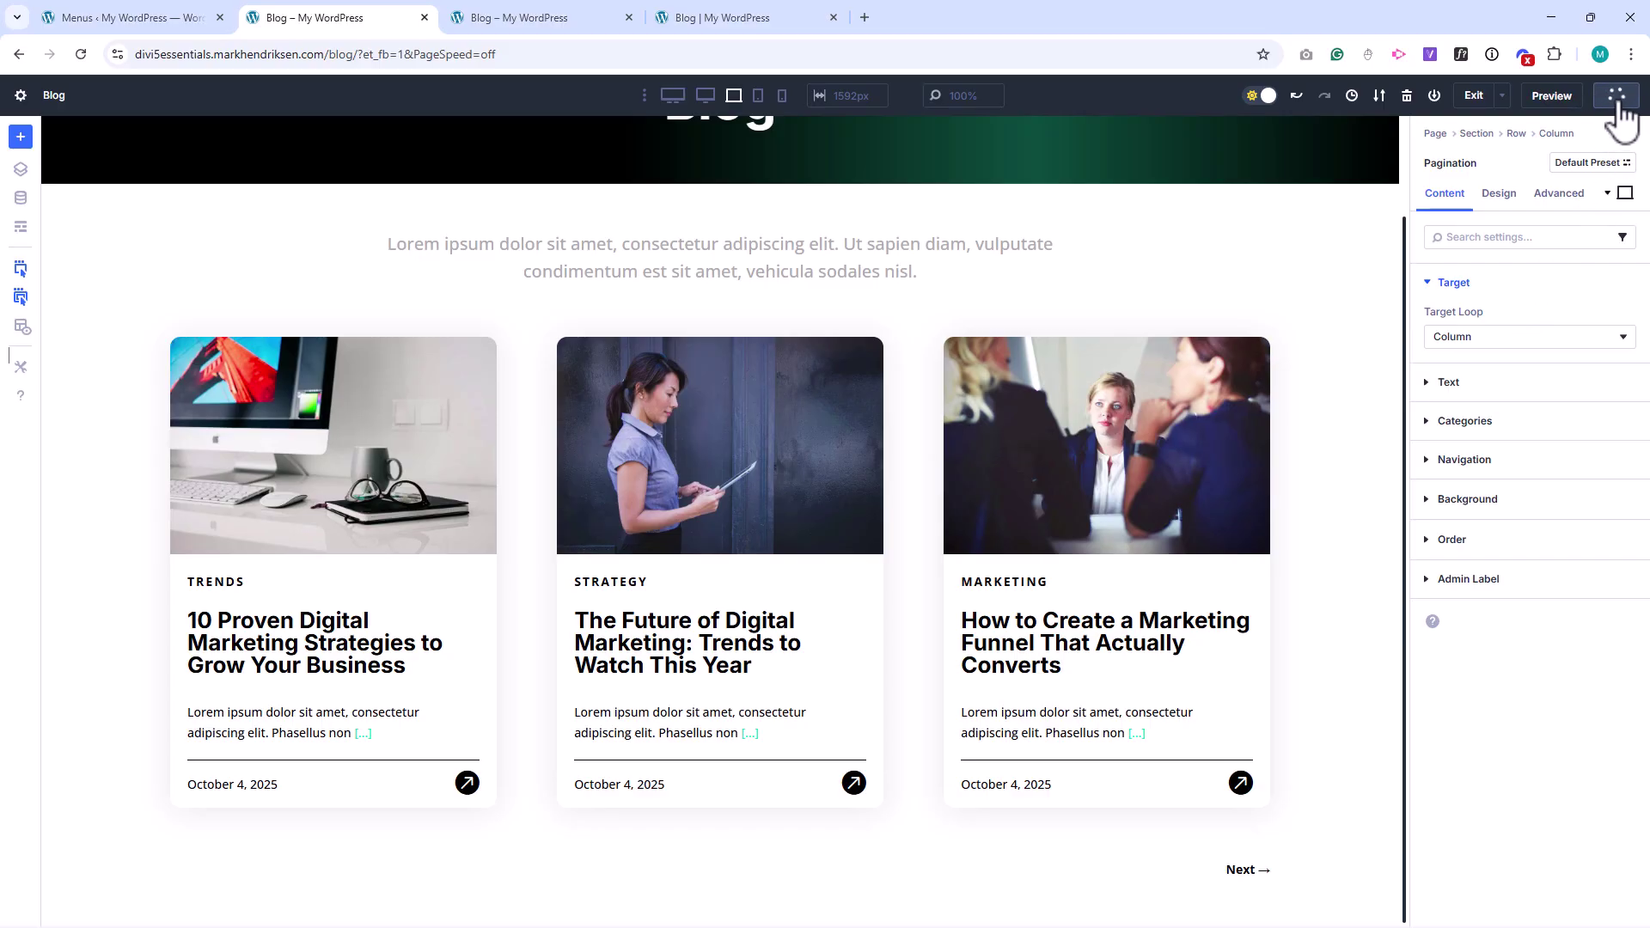
Step: Save and reload the live blog to check the pagination, then return to the builder
click(542, 21)
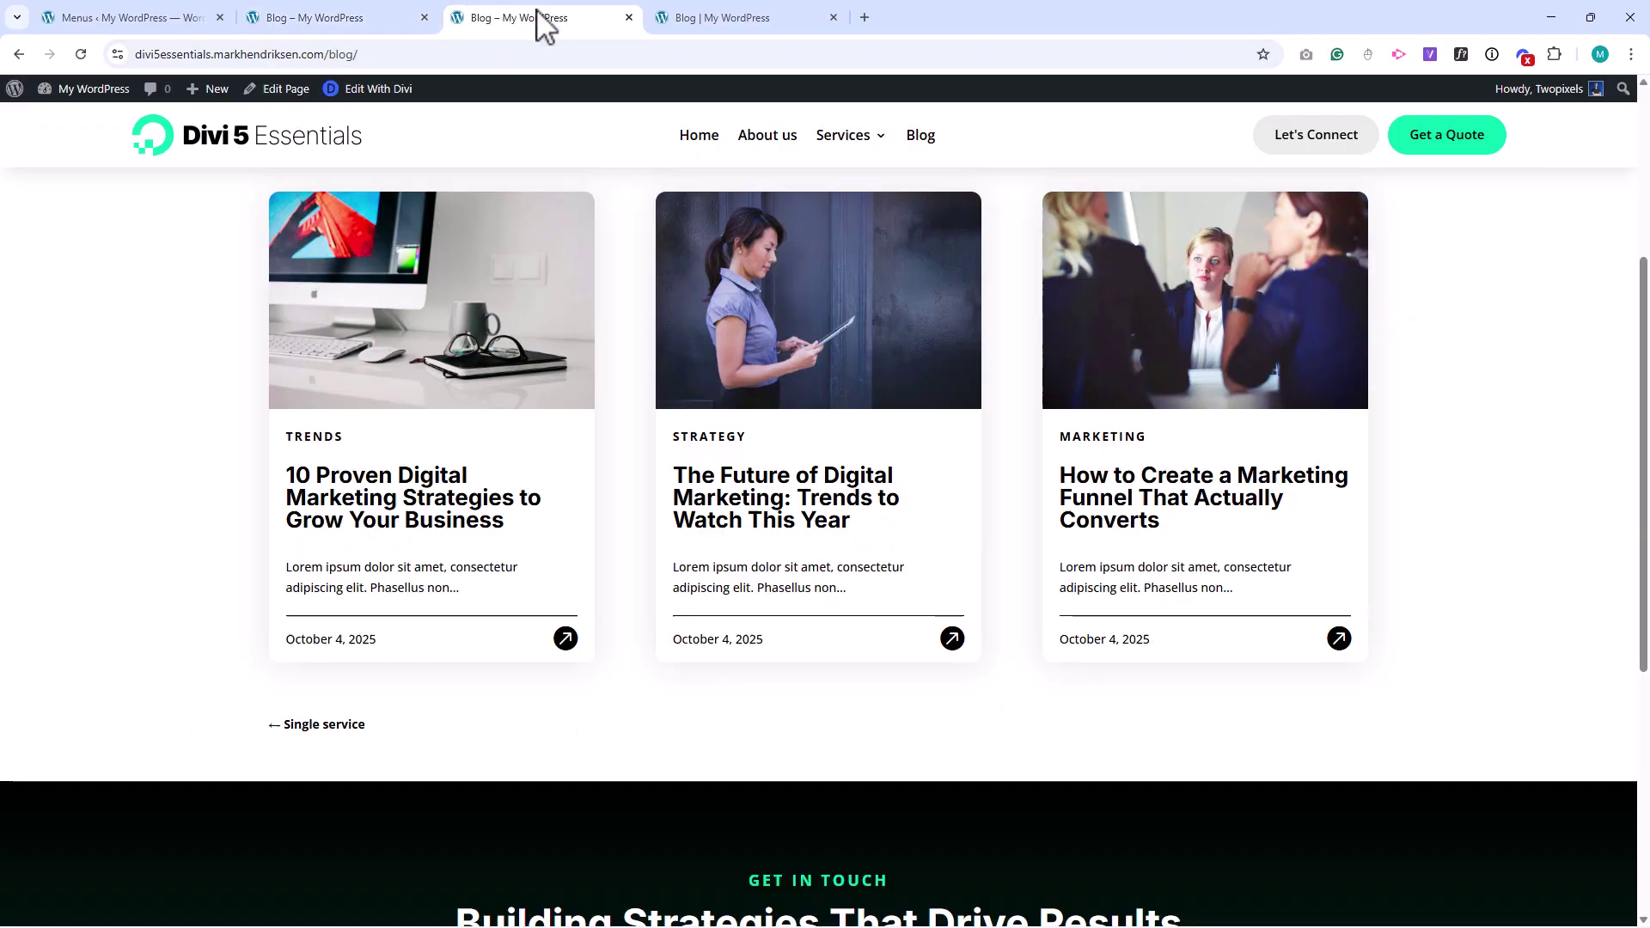
click(81, 55)
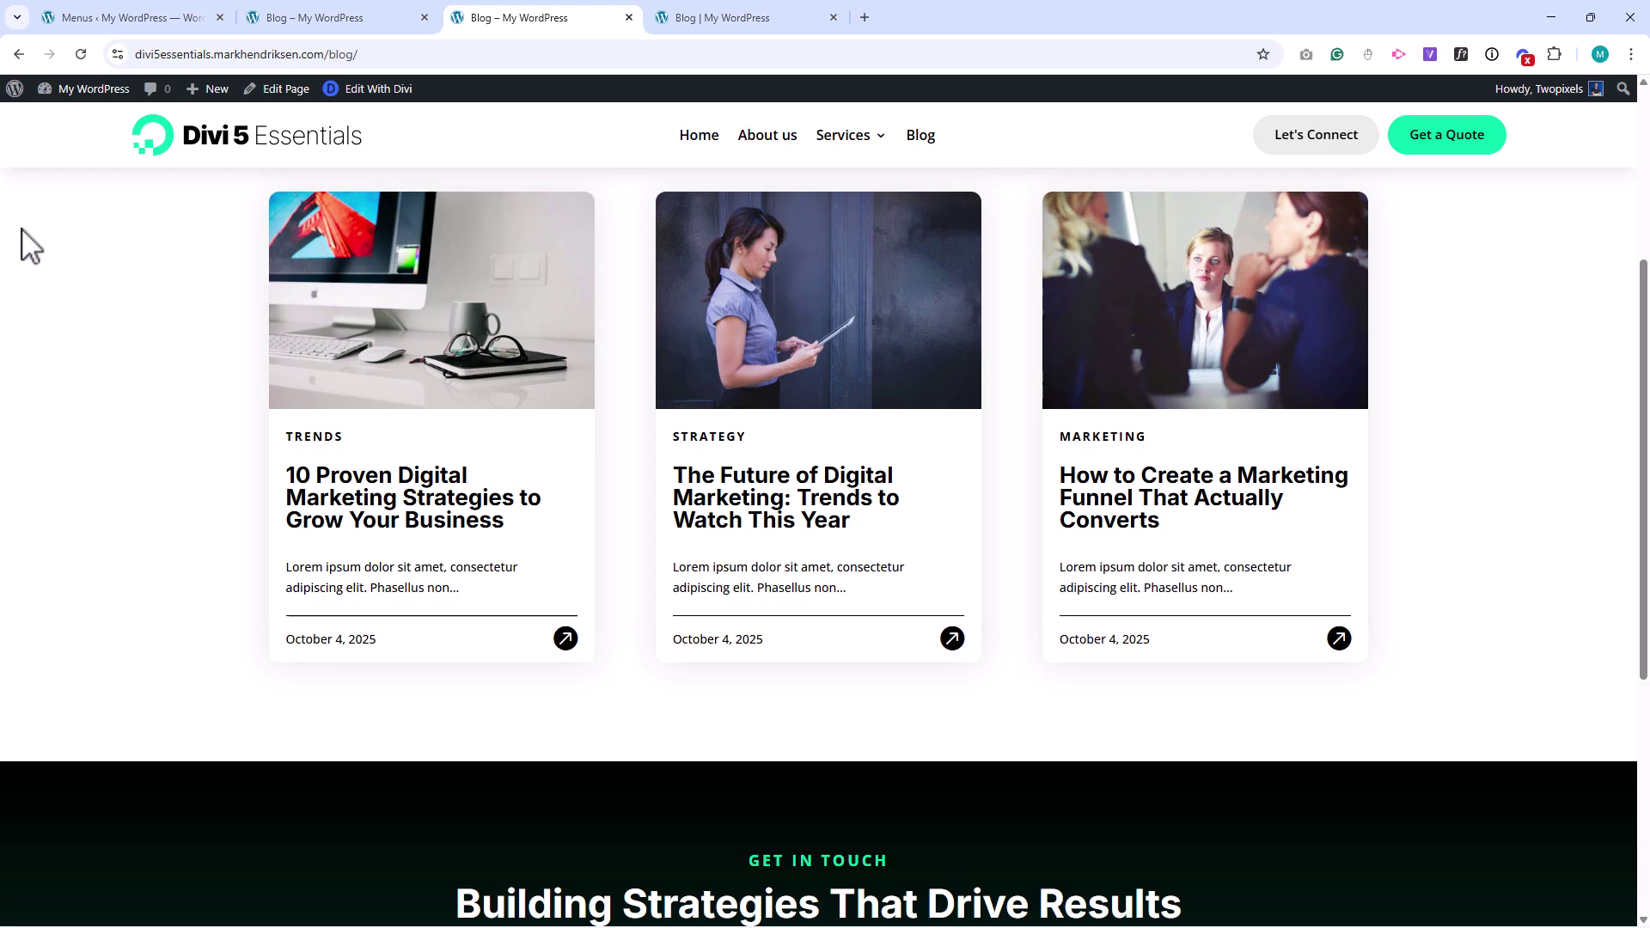
click(327, 19)
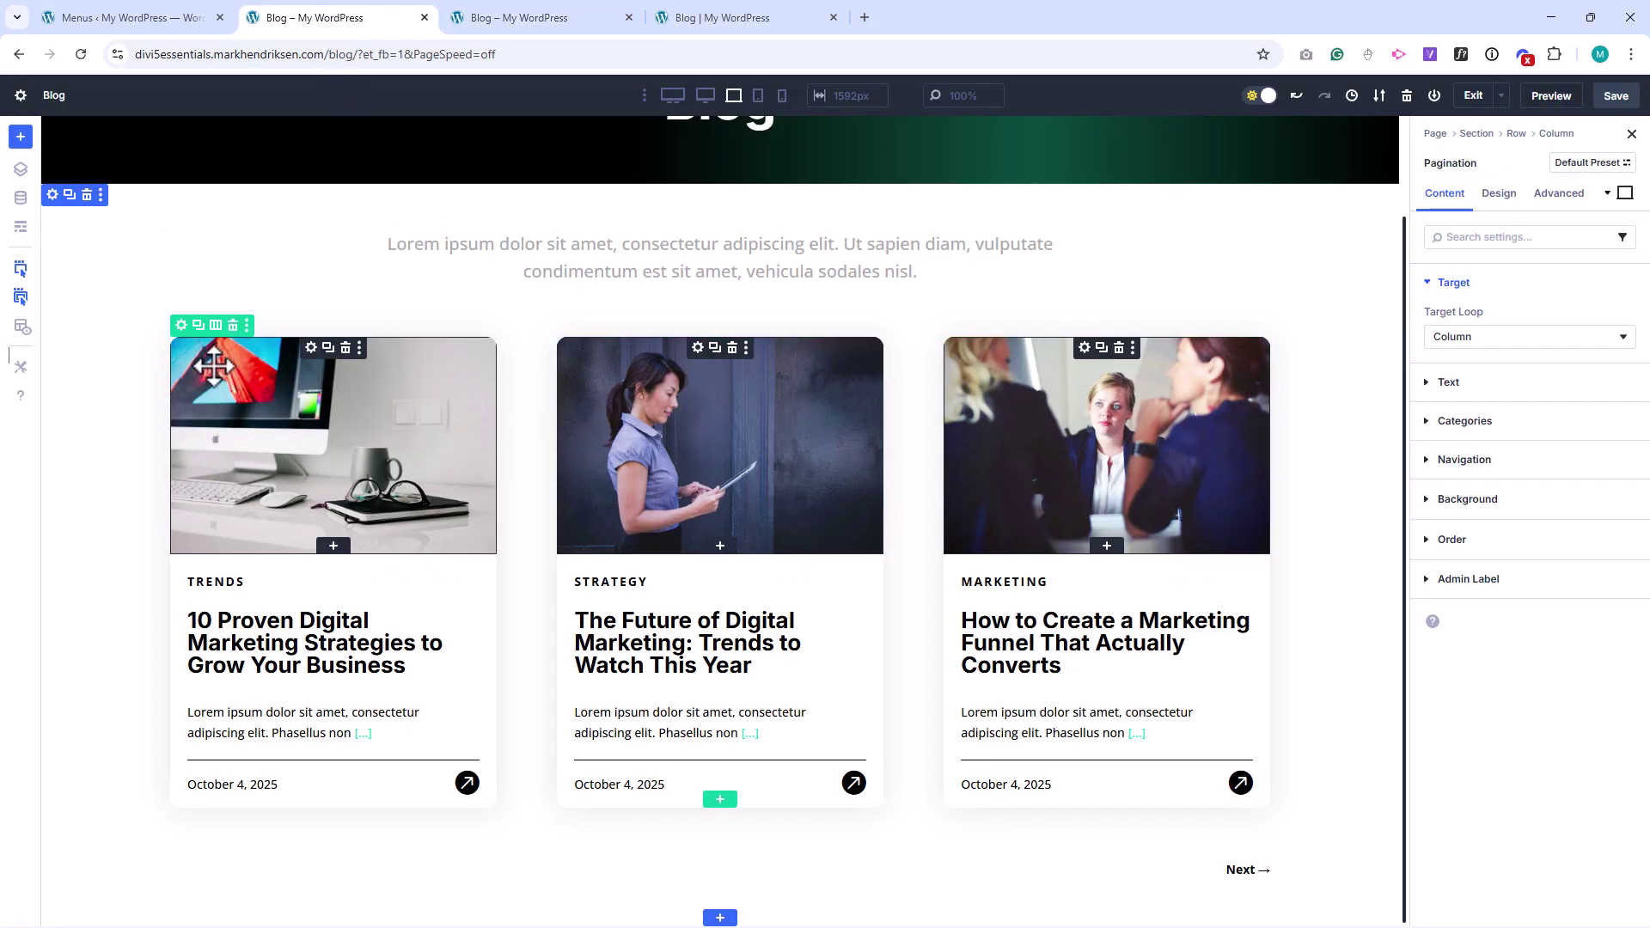
Step: Change the column loop's Posts Per Page from 12 to 2 and save
click(182, 324)
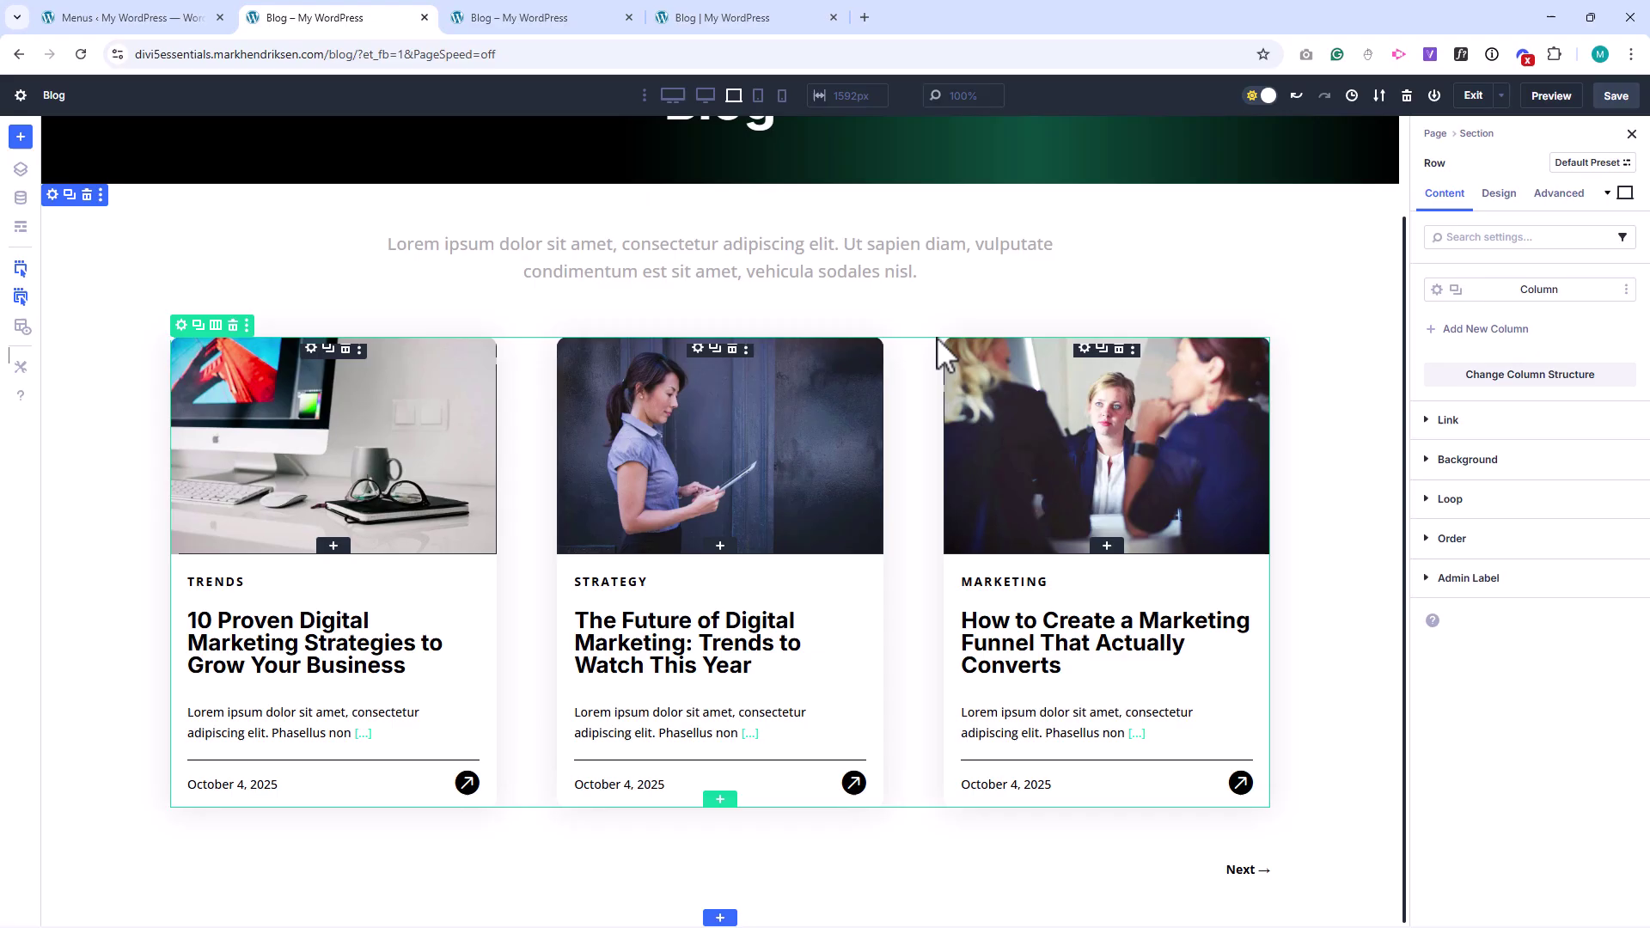
click(1436, 290)
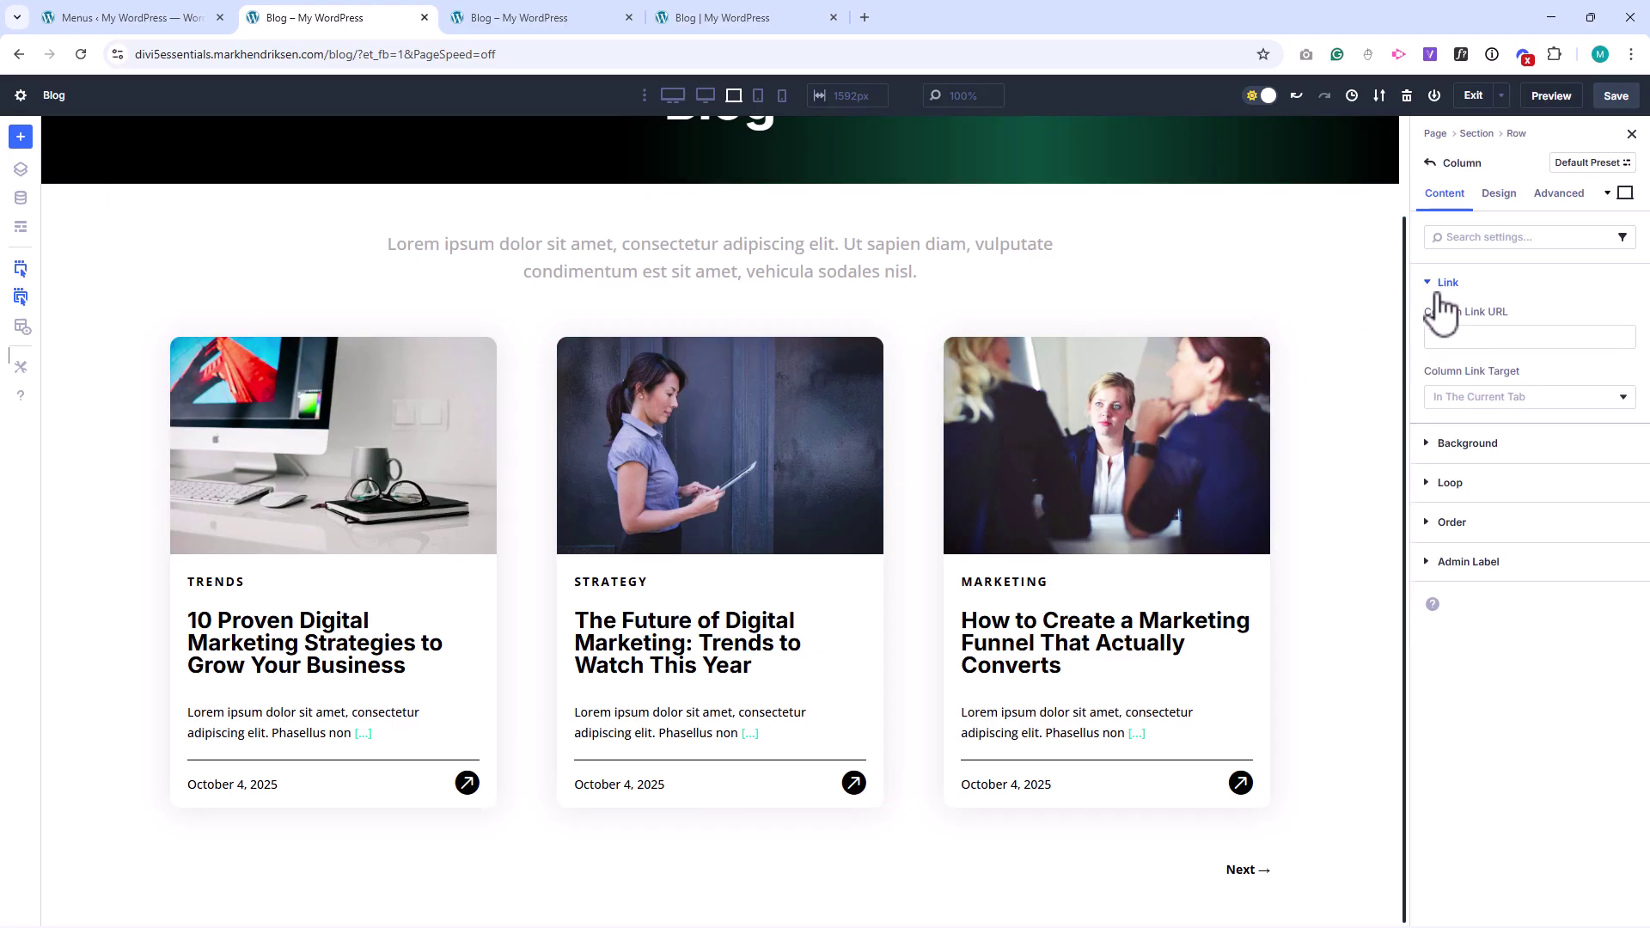
click(1449, 483)
scroll(1448, 645, down, 5)
click(1441, 788)
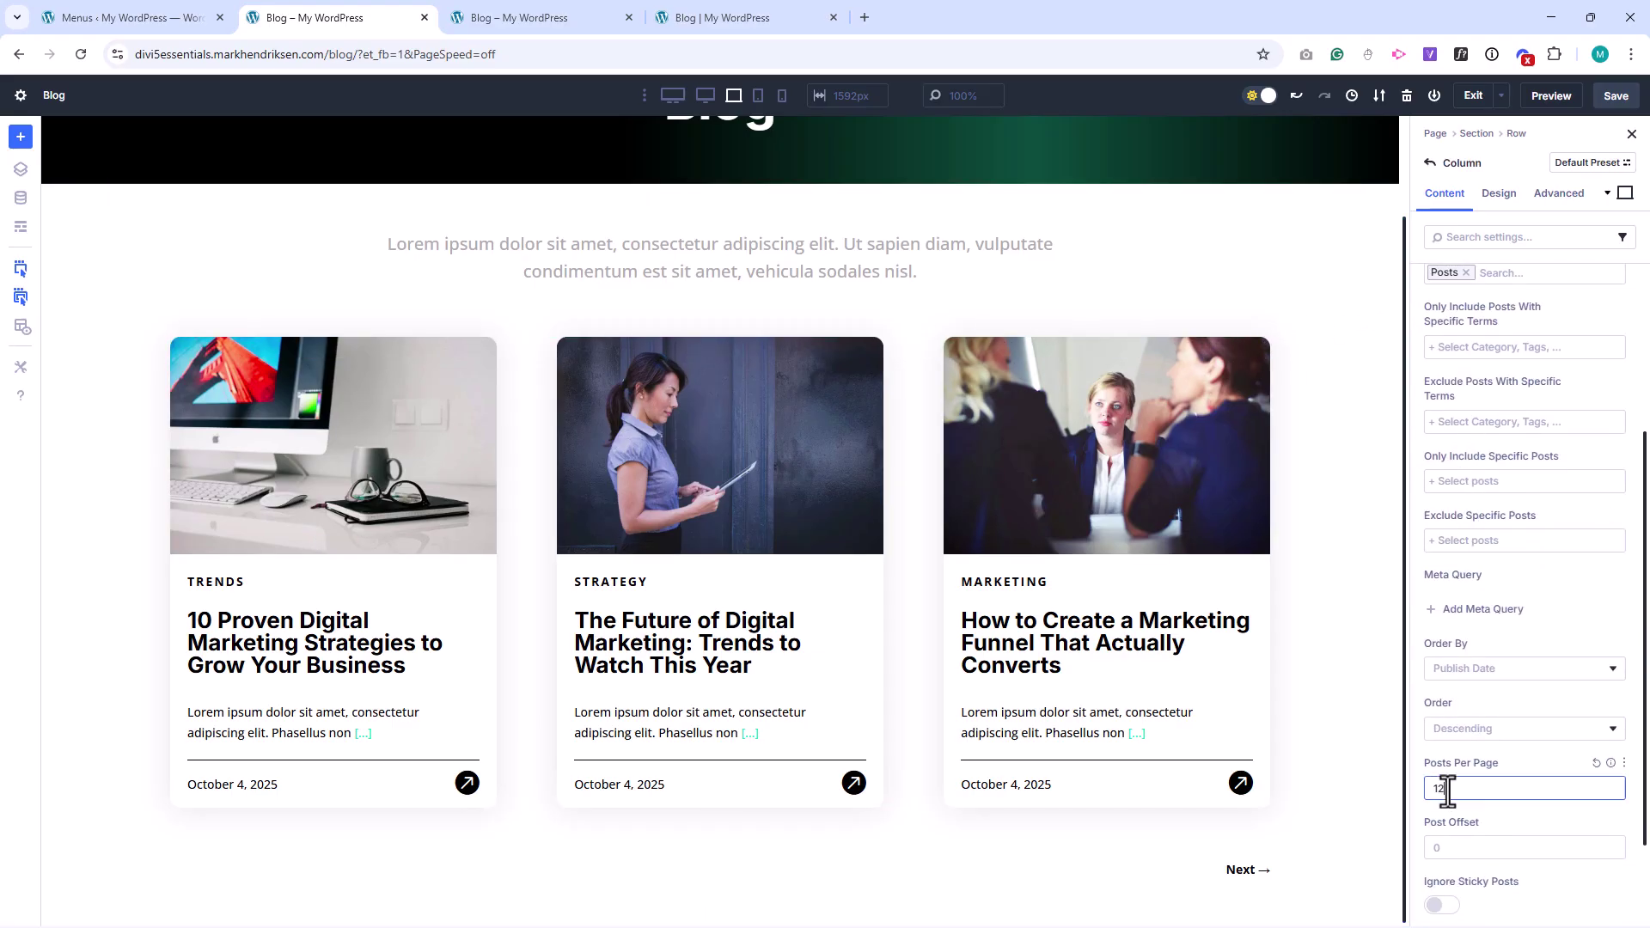
double_click(1444, 788)
text(2)
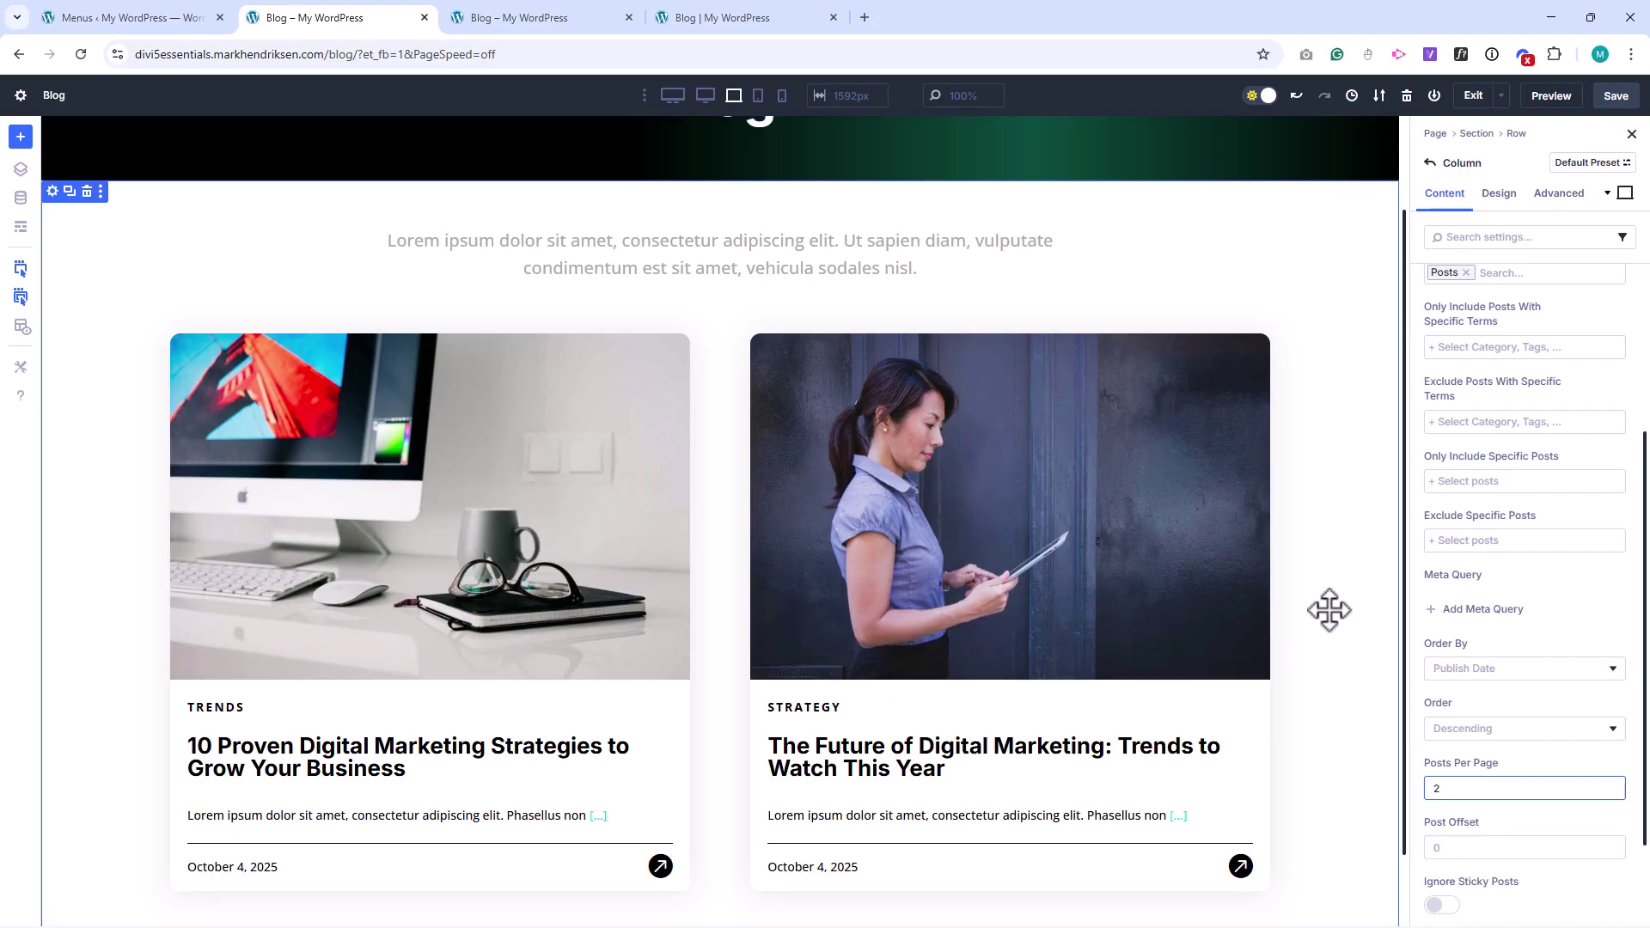
scroll(1329, 608, down, 1)
click(1615, 96)
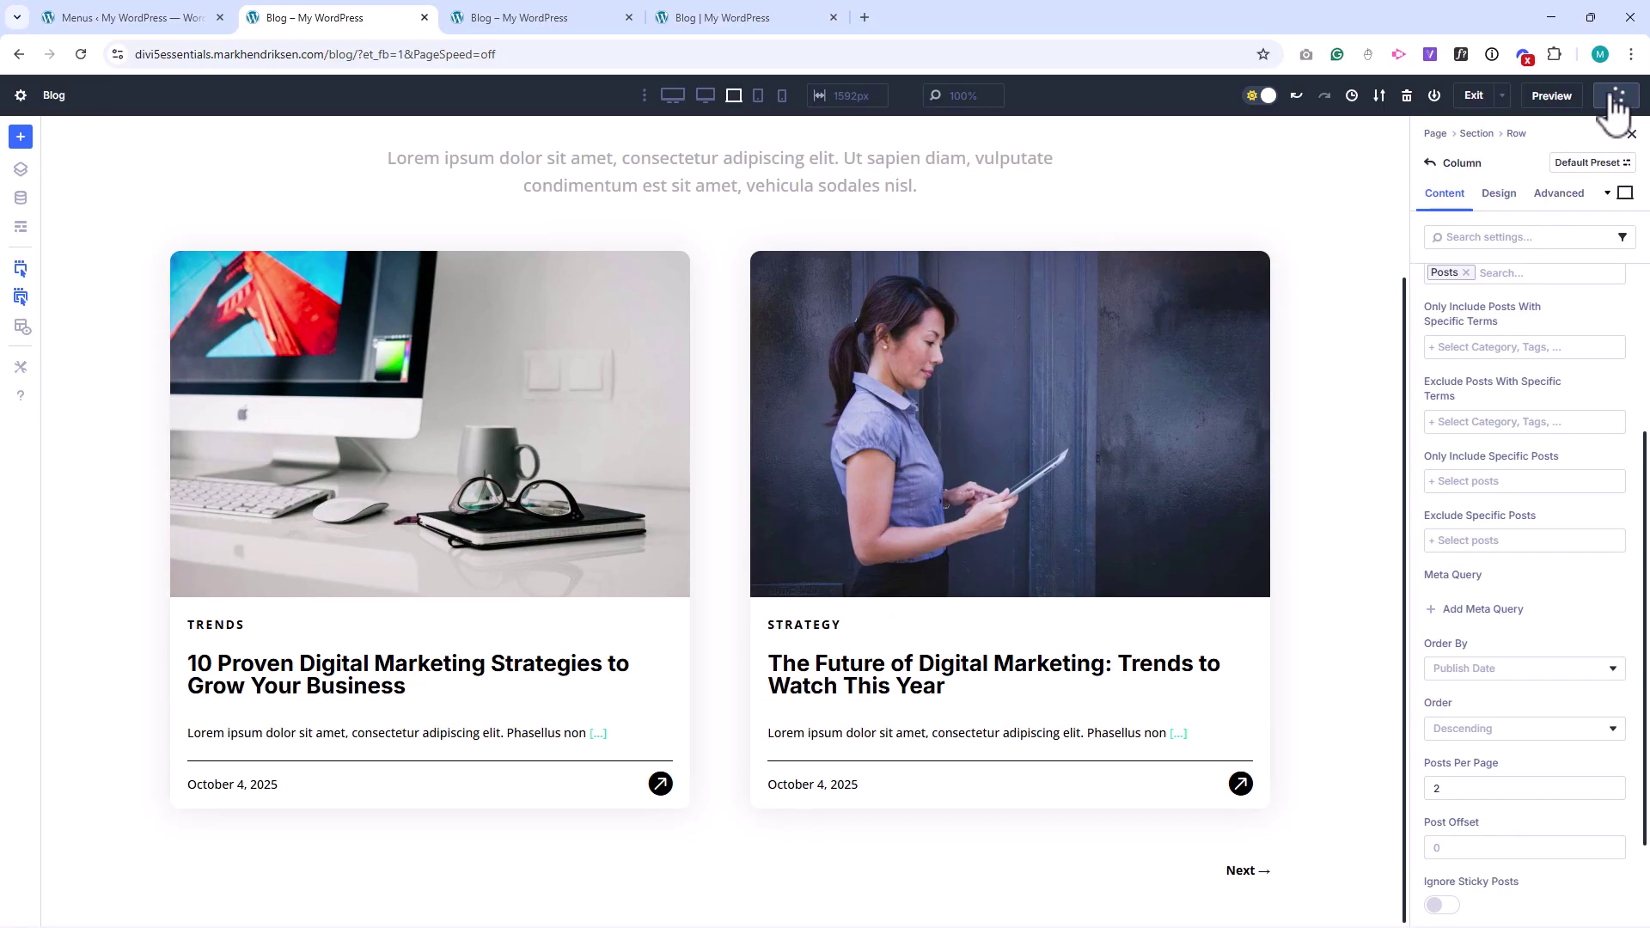
Step: Reload the live blog and follow the Next link to the second page of posts
click(545, 15)
click(81, 54)
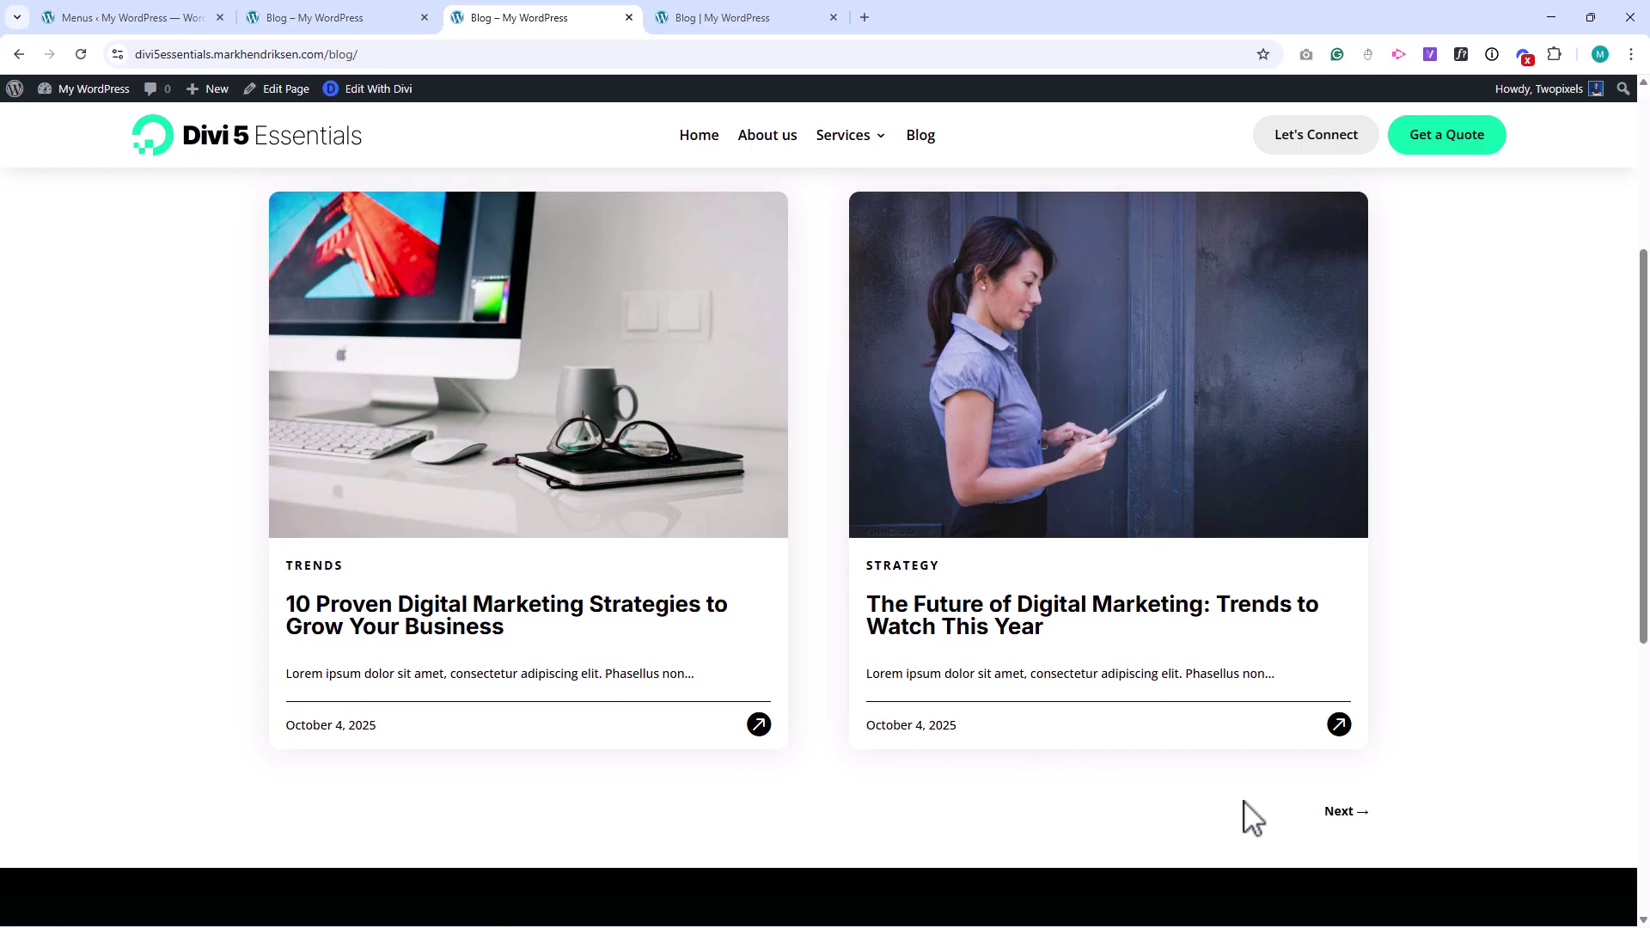
click(1338, 813)
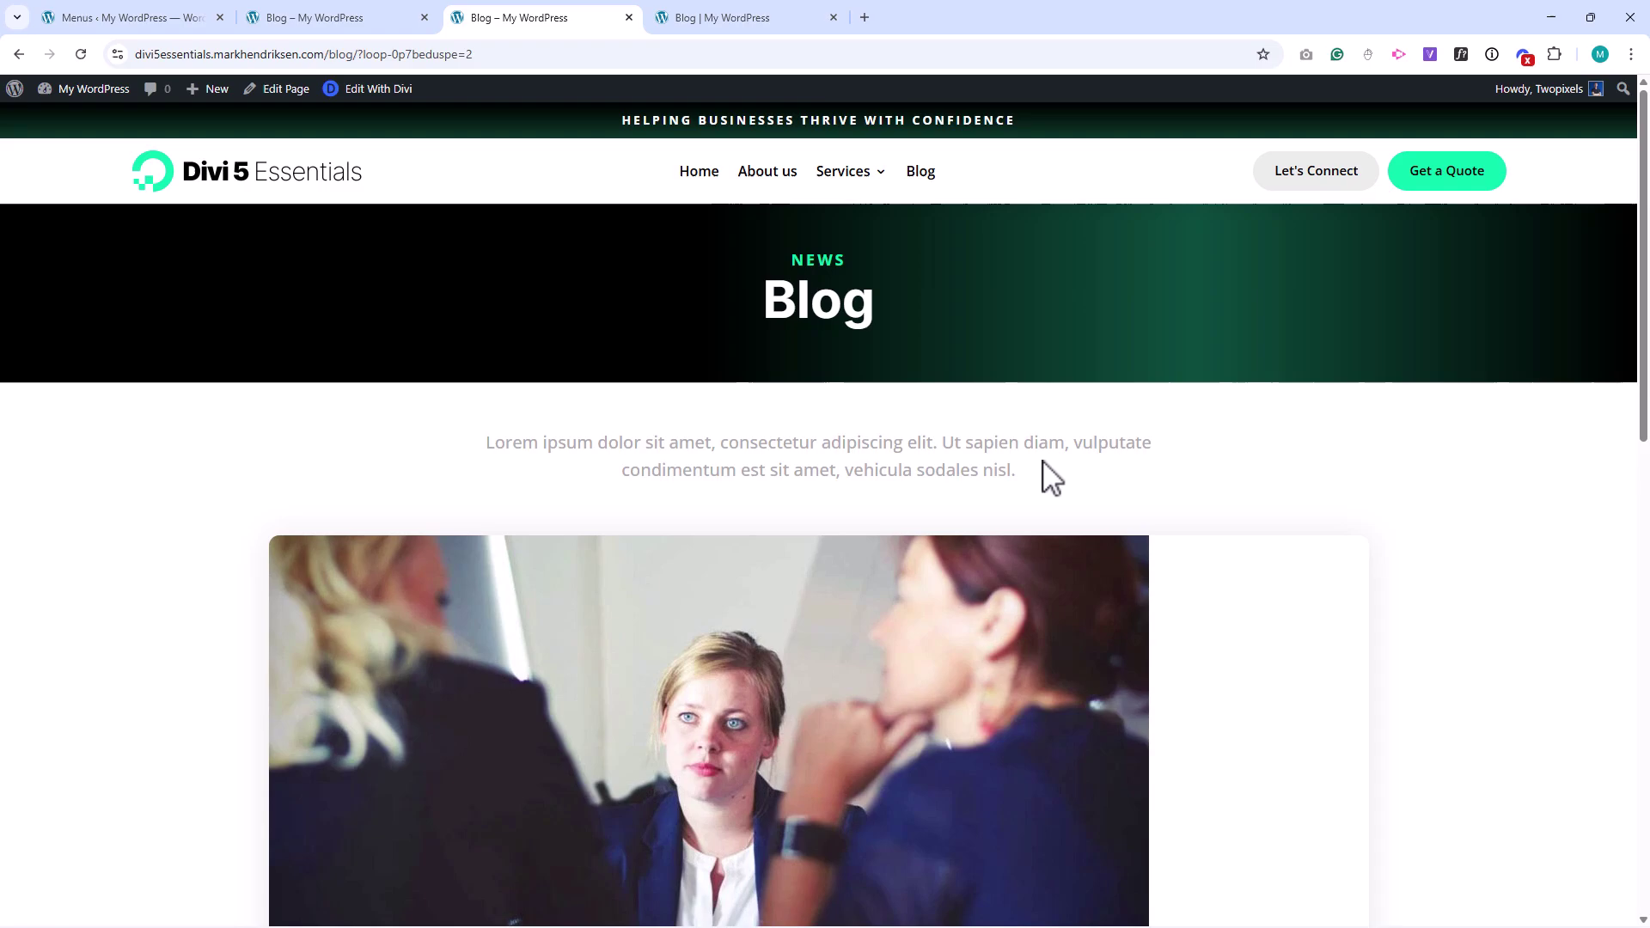
click(332, 18)
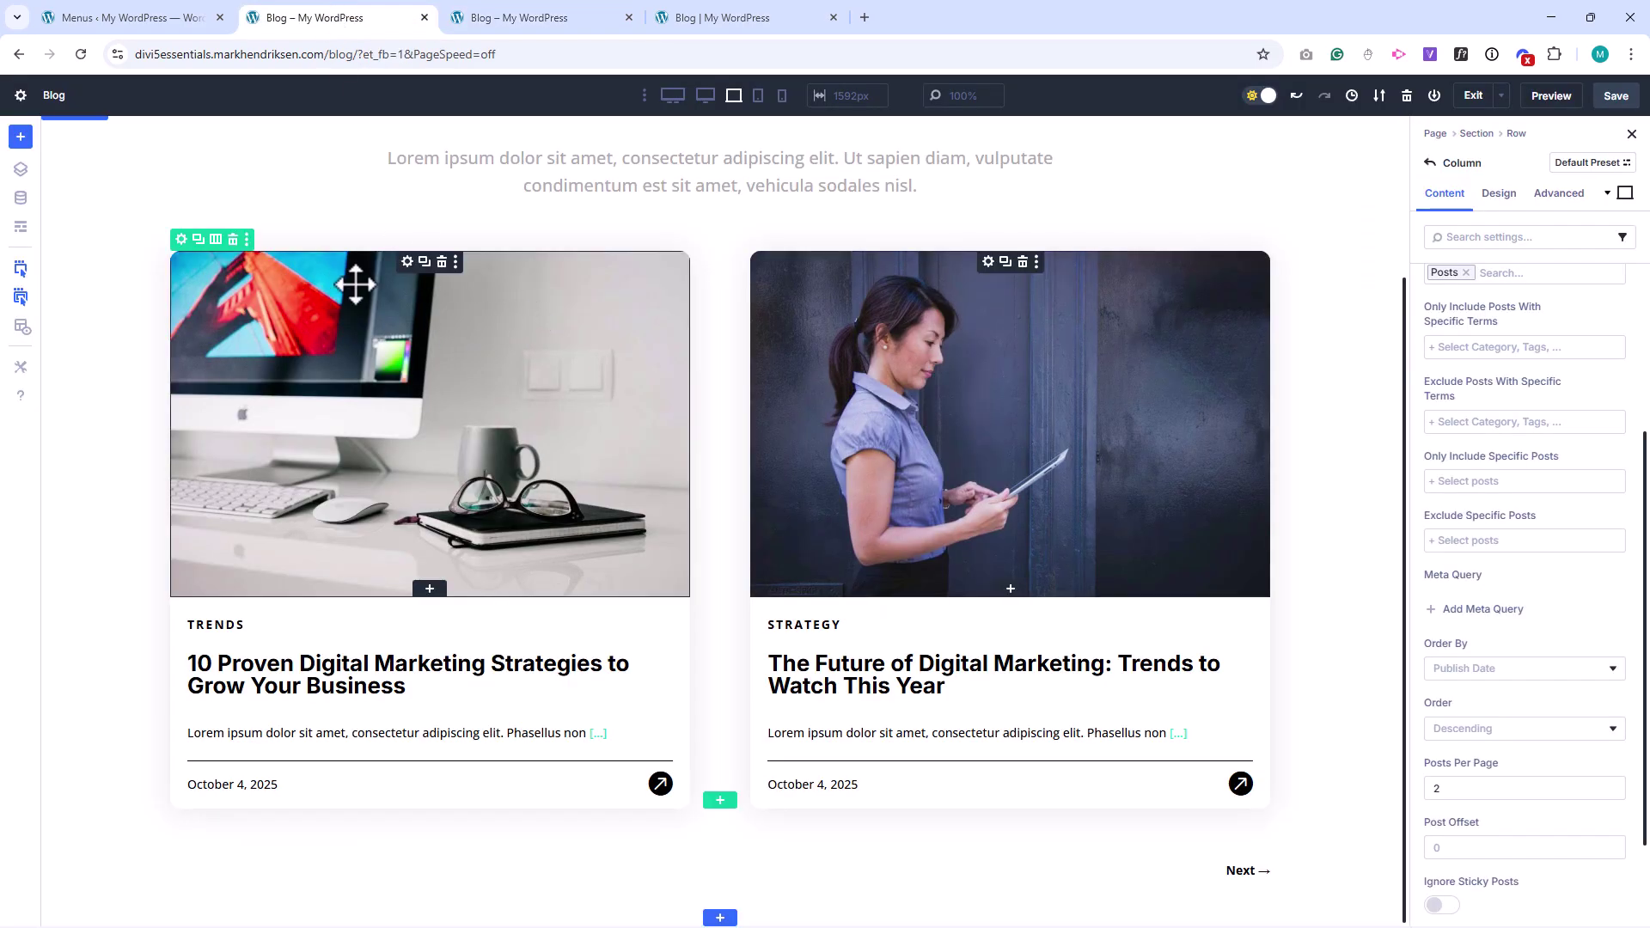
Step: Set the looping blog column's class to 1/3 width and save the Blog page
click(181, 239)
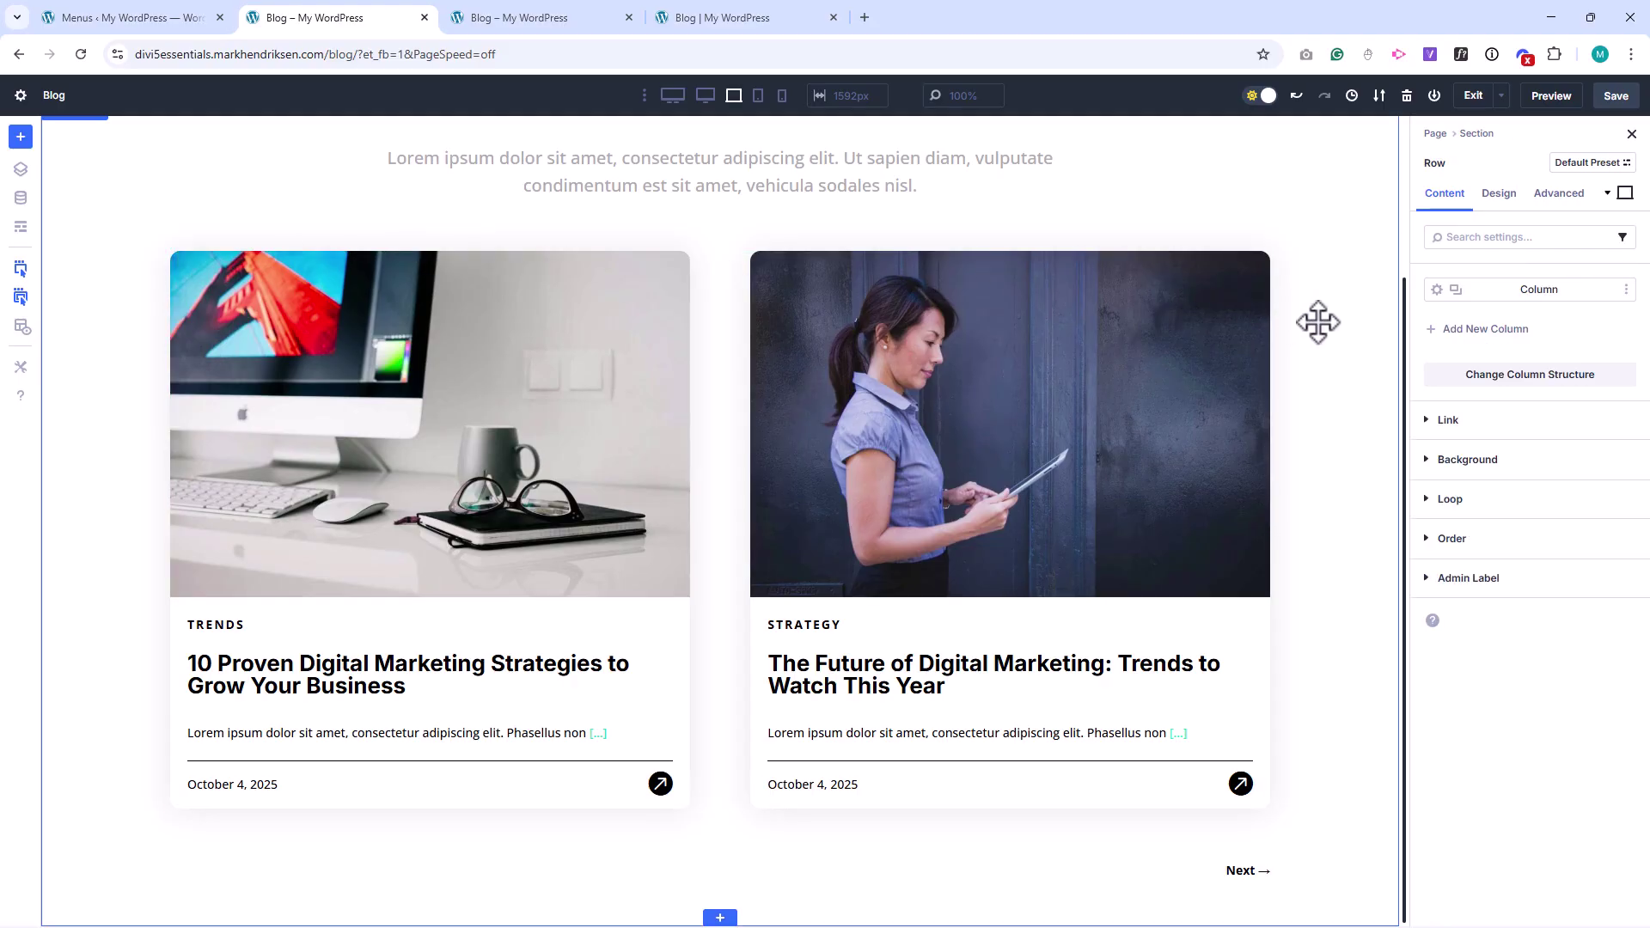
click(1436, 292)
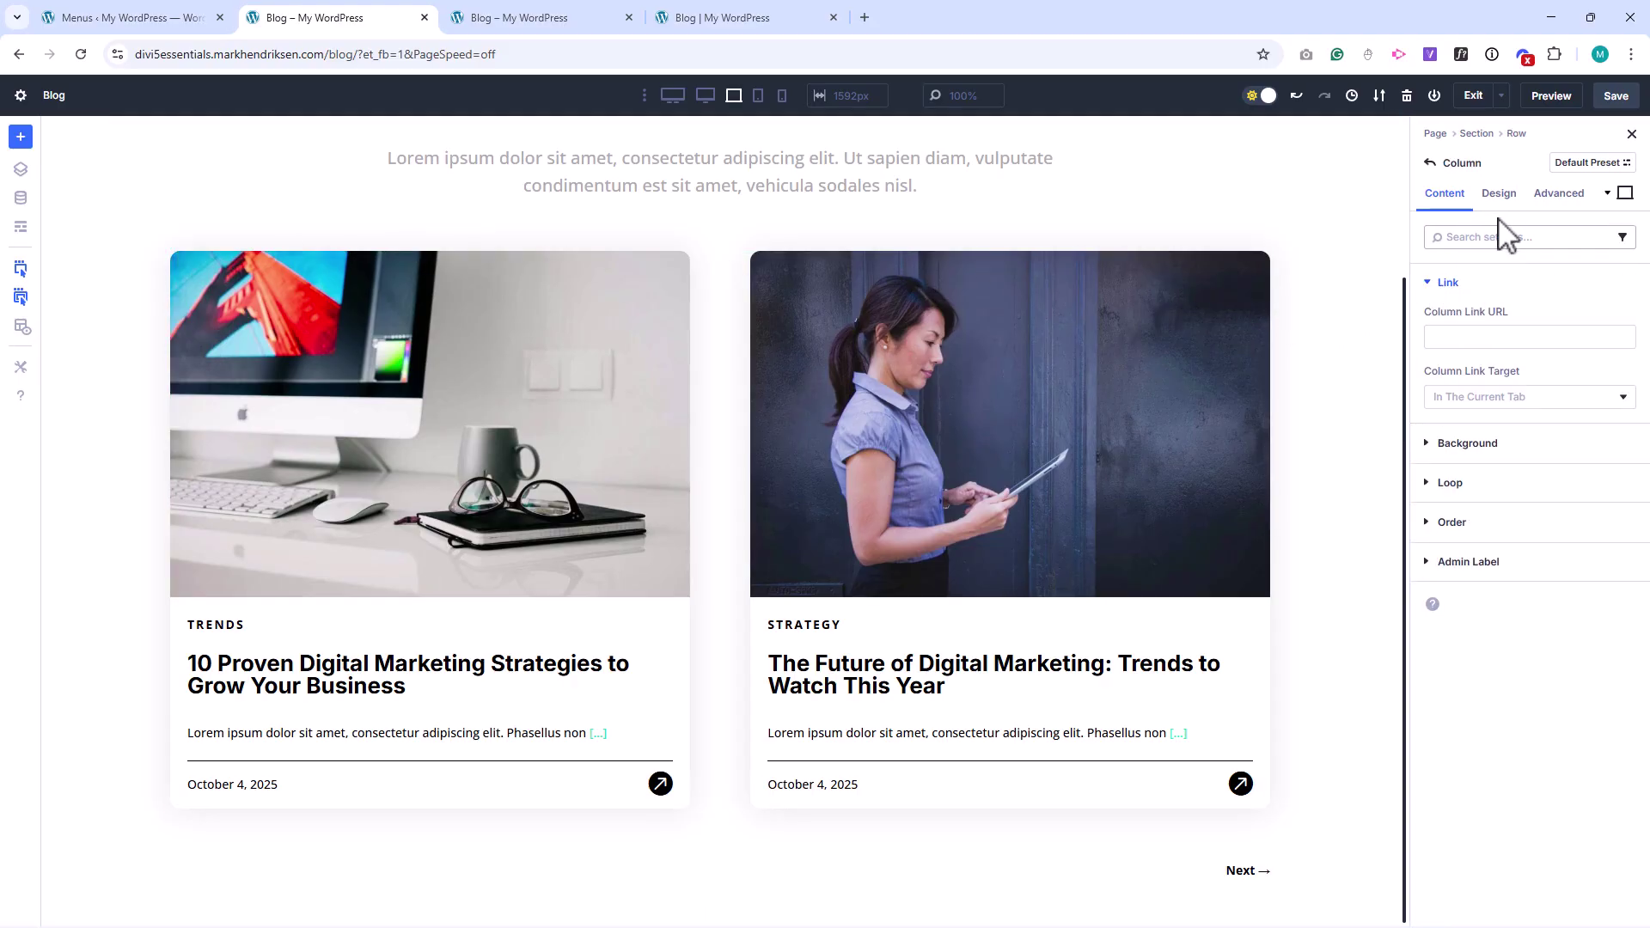
click(1498, 193)
click(1465, 324)
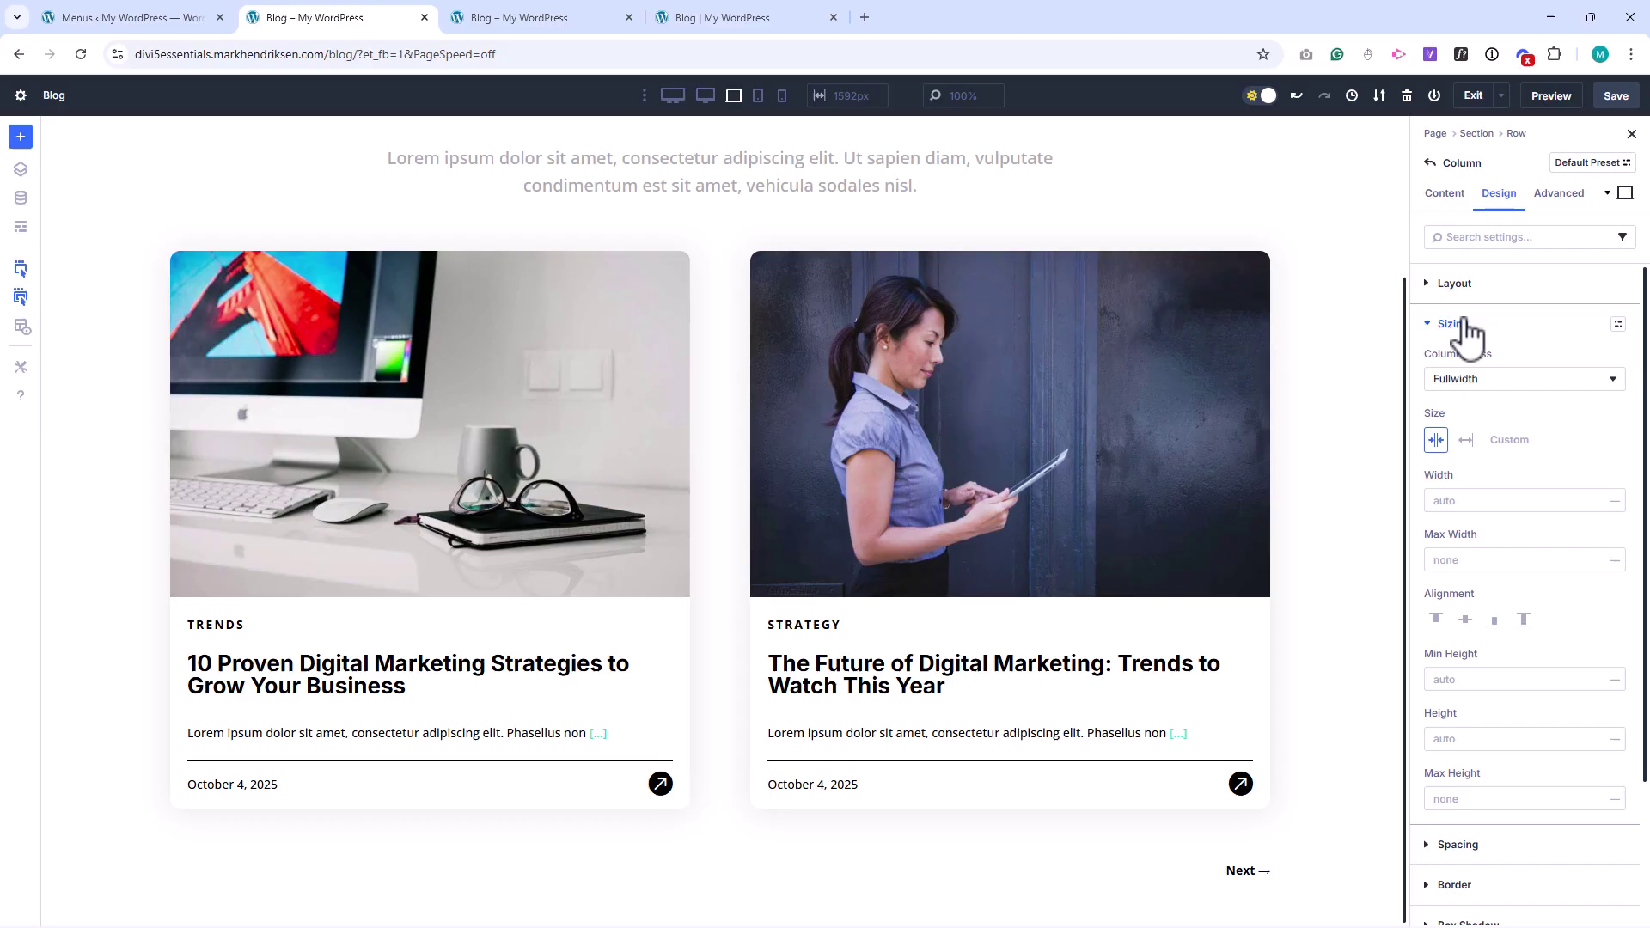
click(1500, 384)
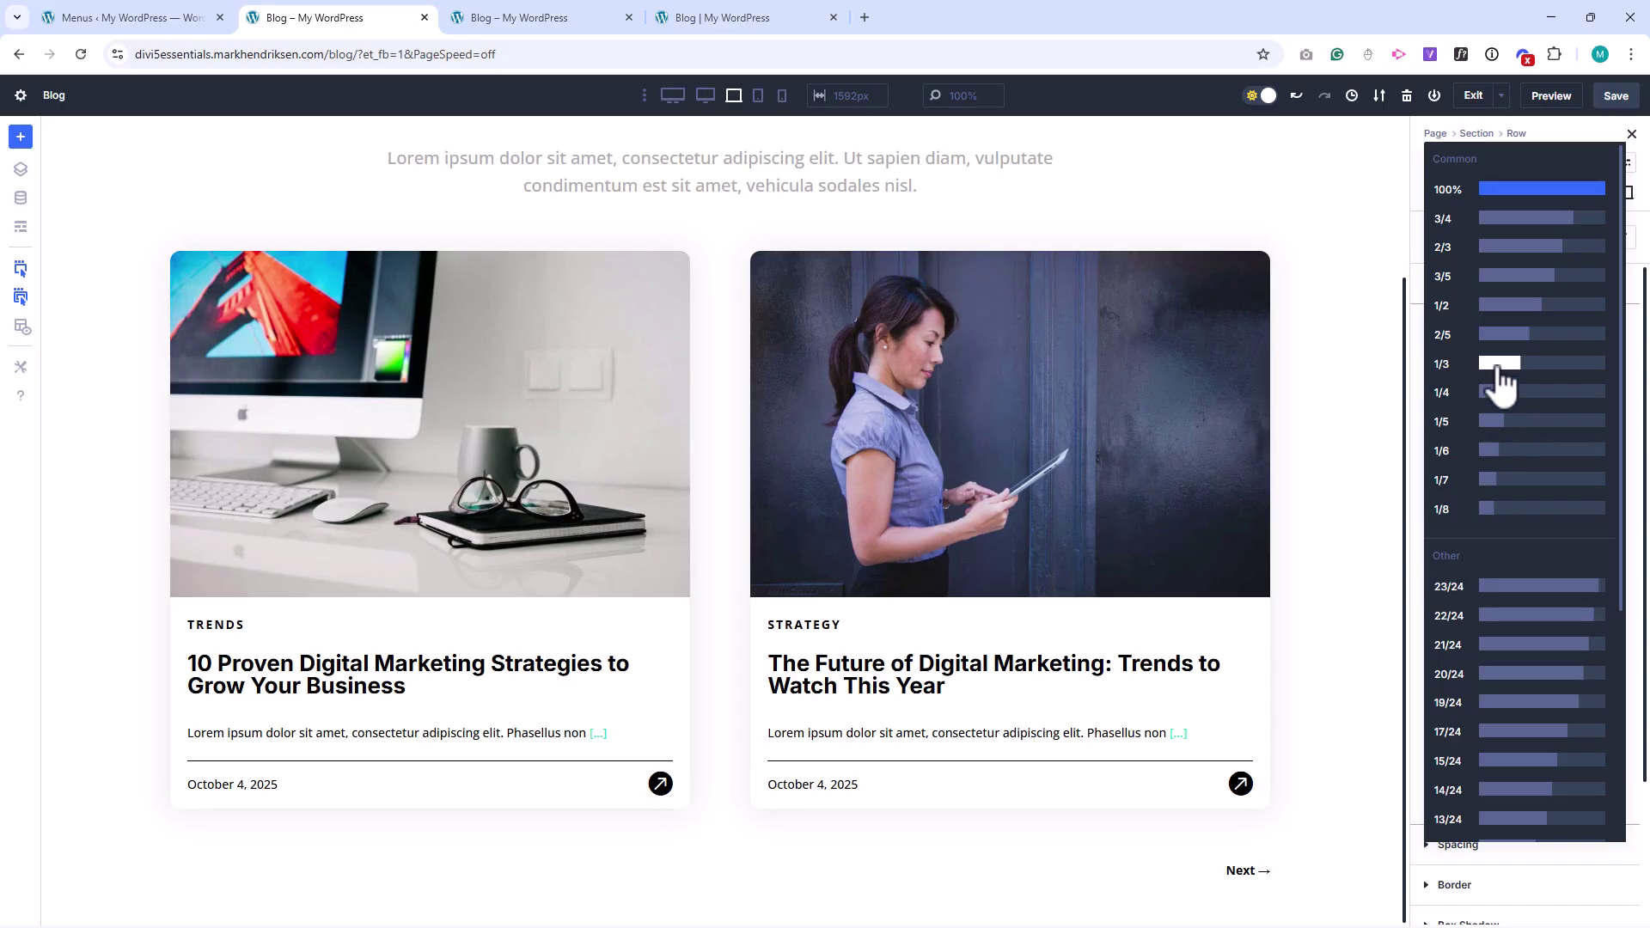
click(1500, 365)
click(1616, 97)
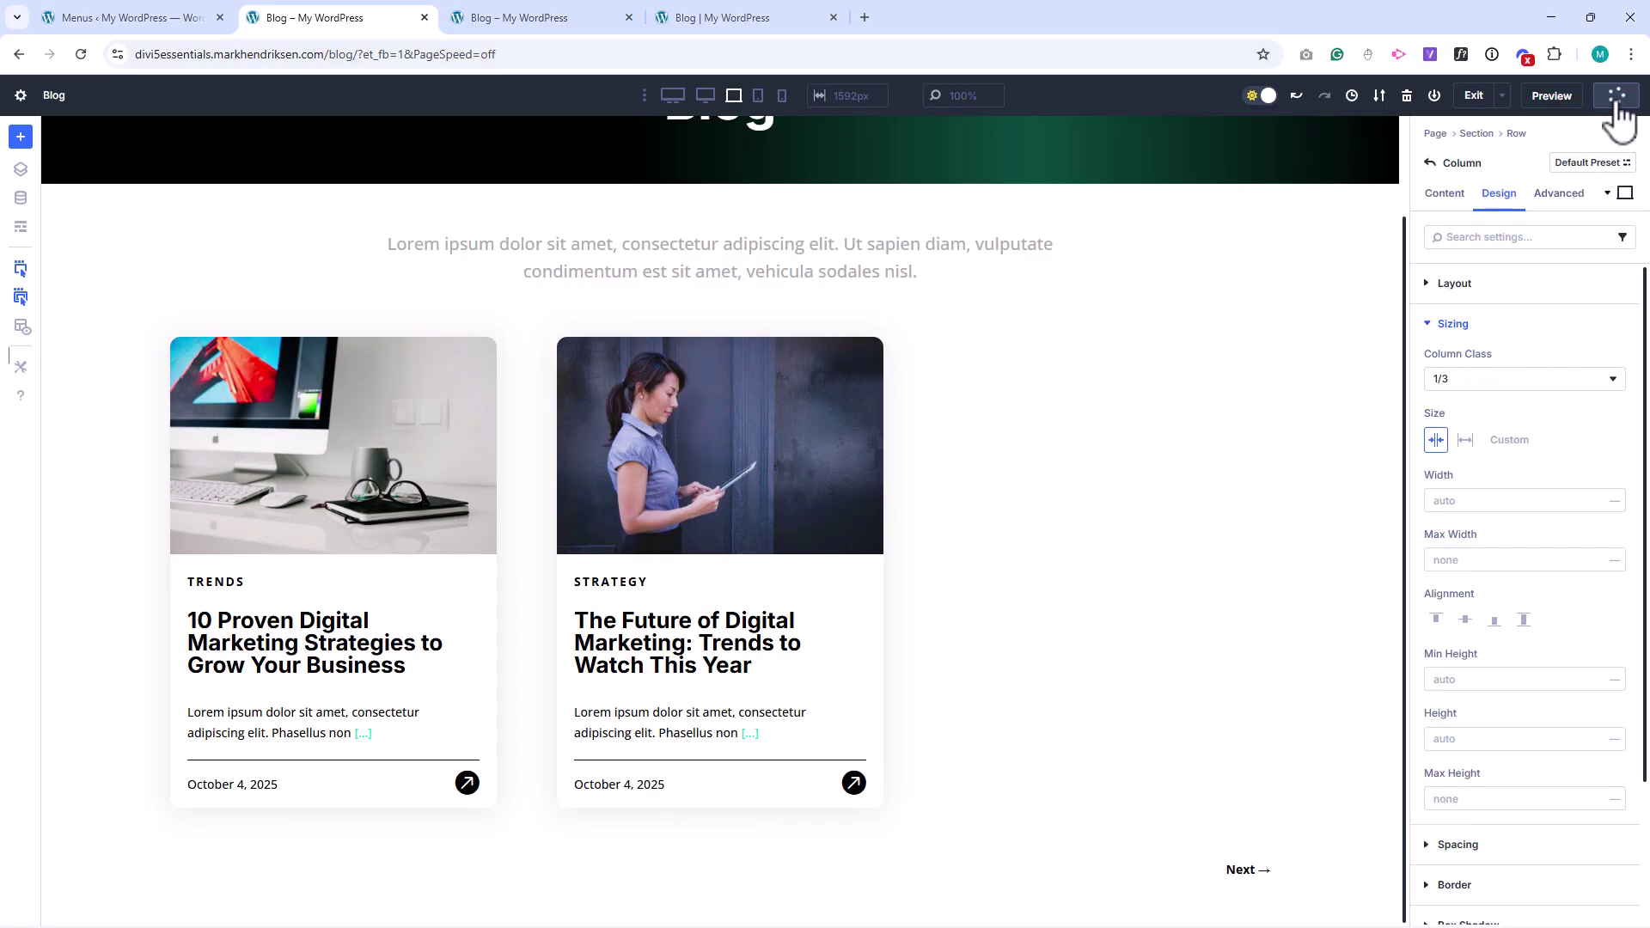
Step: On the live Blog page, check the Next and Previous post pagination
click(555, 20)
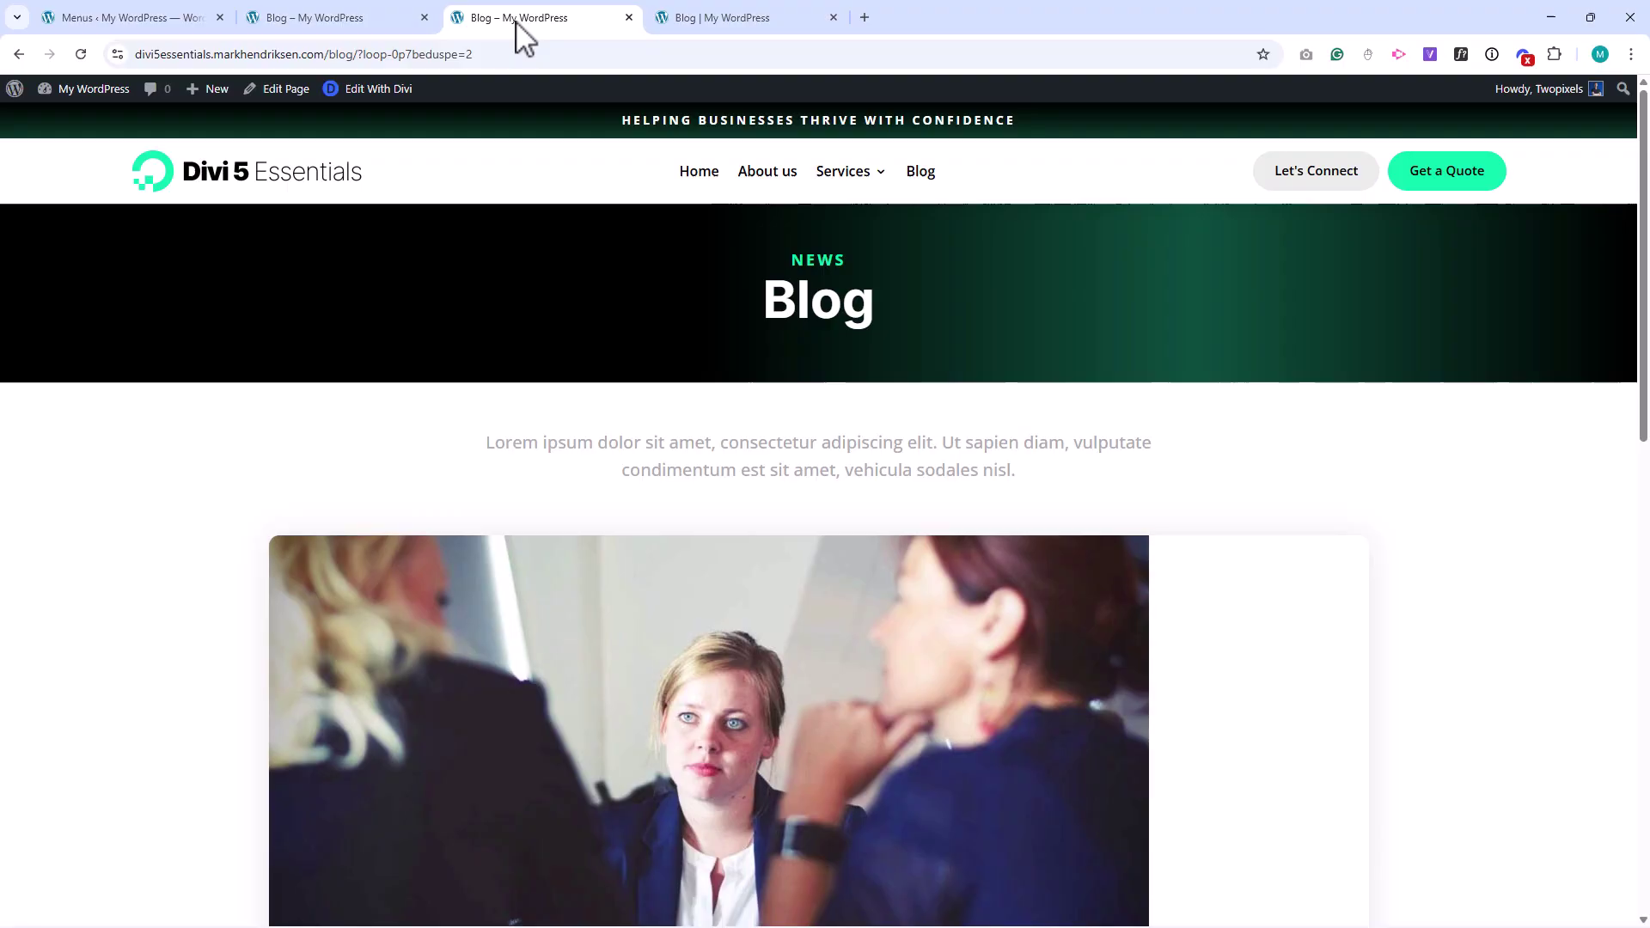
click(19, 54)
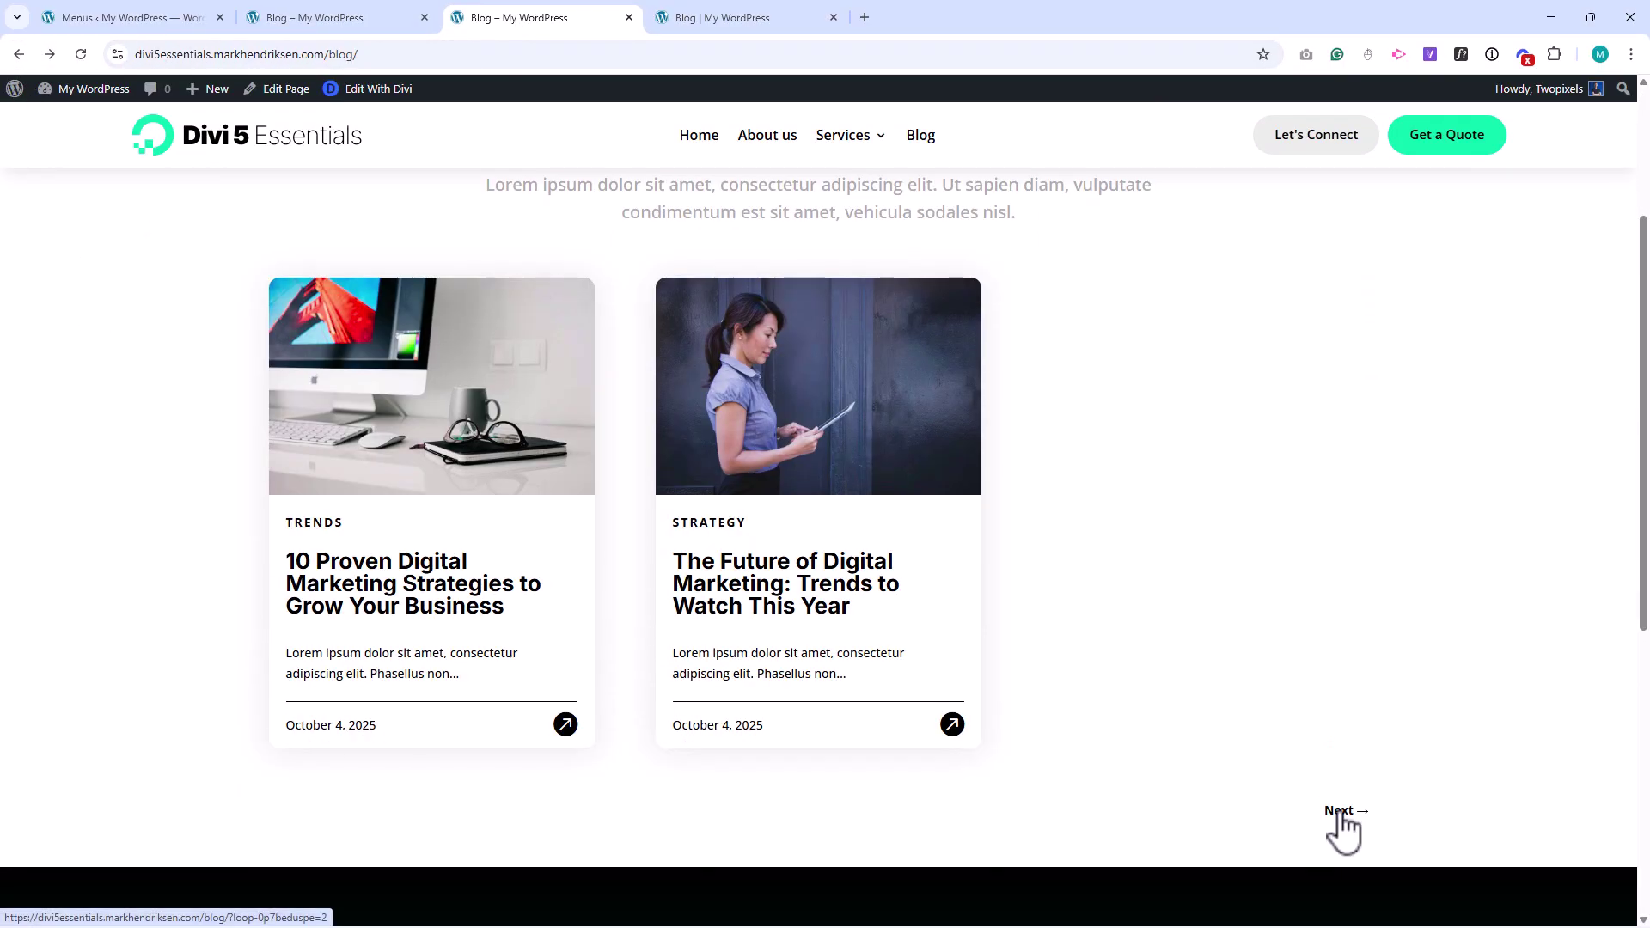
click(1342, 812)
click(311, 813)
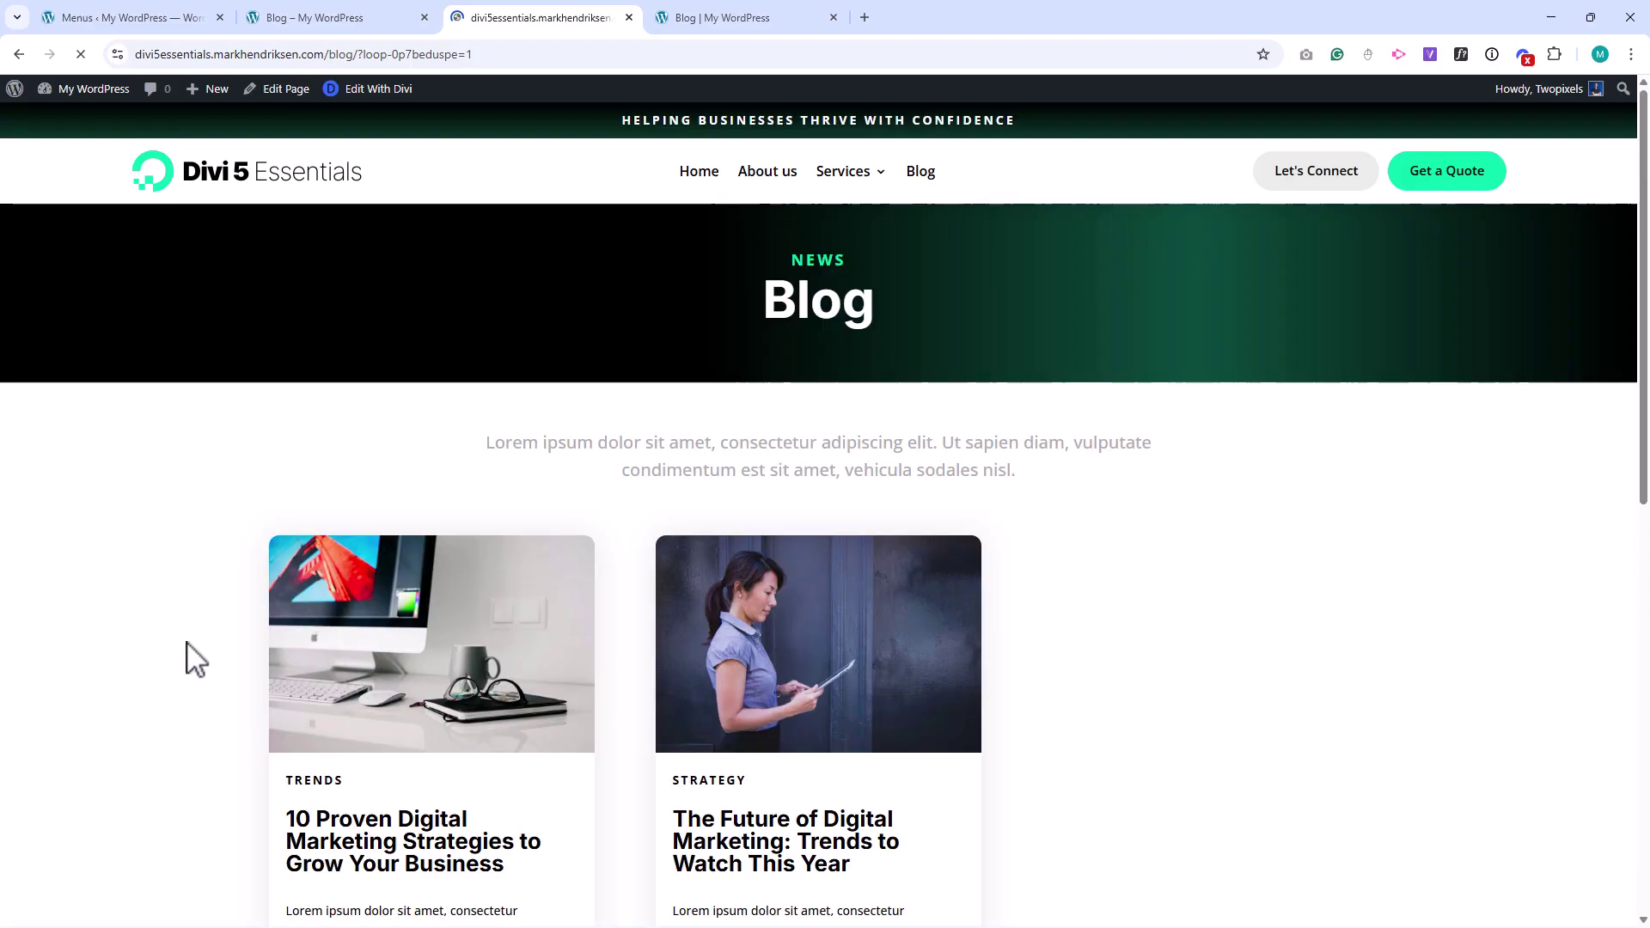
Step: Set the blog loop's Posts Per Page to 12
click(340, 19)
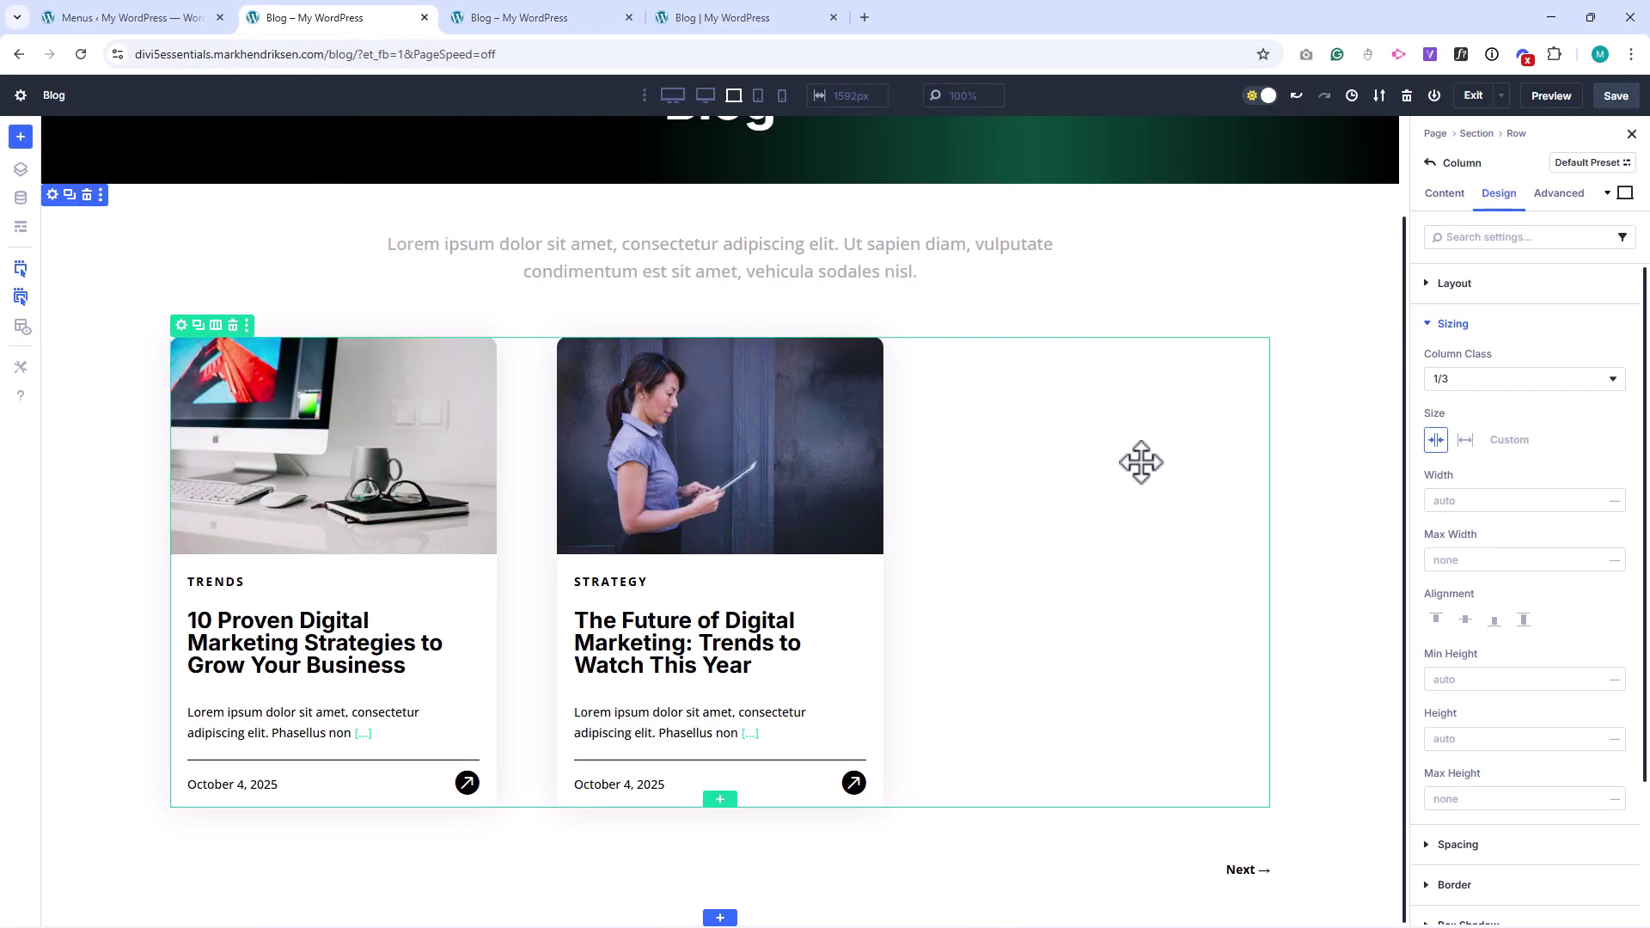
click(1445, 195)
click(1428, 486)
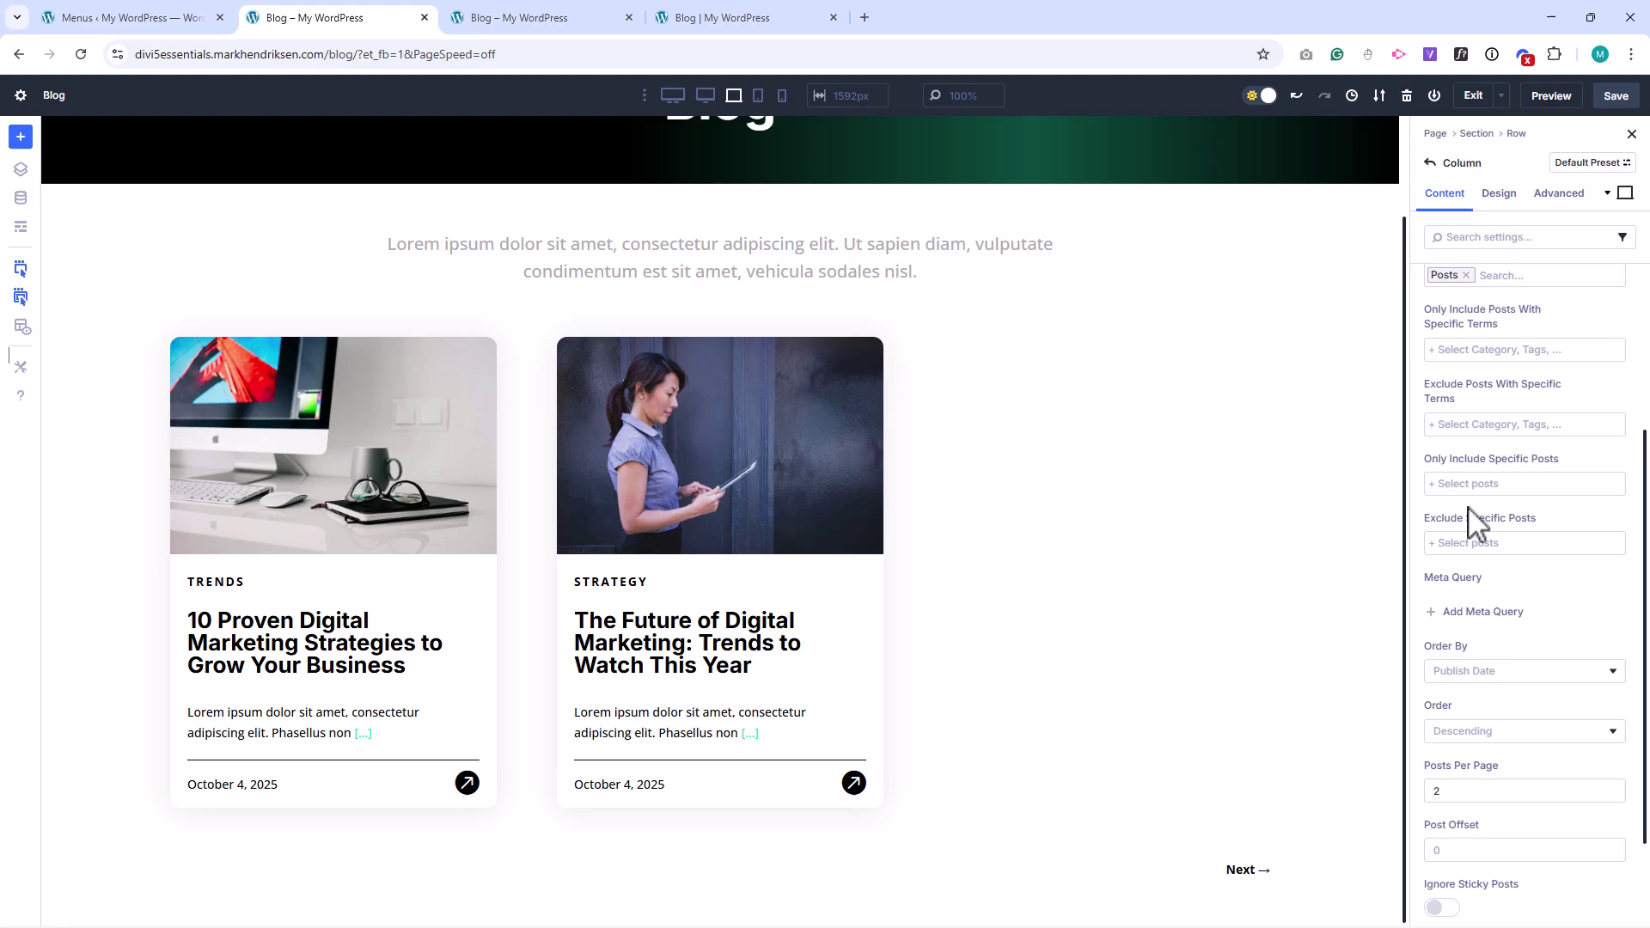
scroll(1469, 515, down, 5)
click(1435, 702)
text(1)
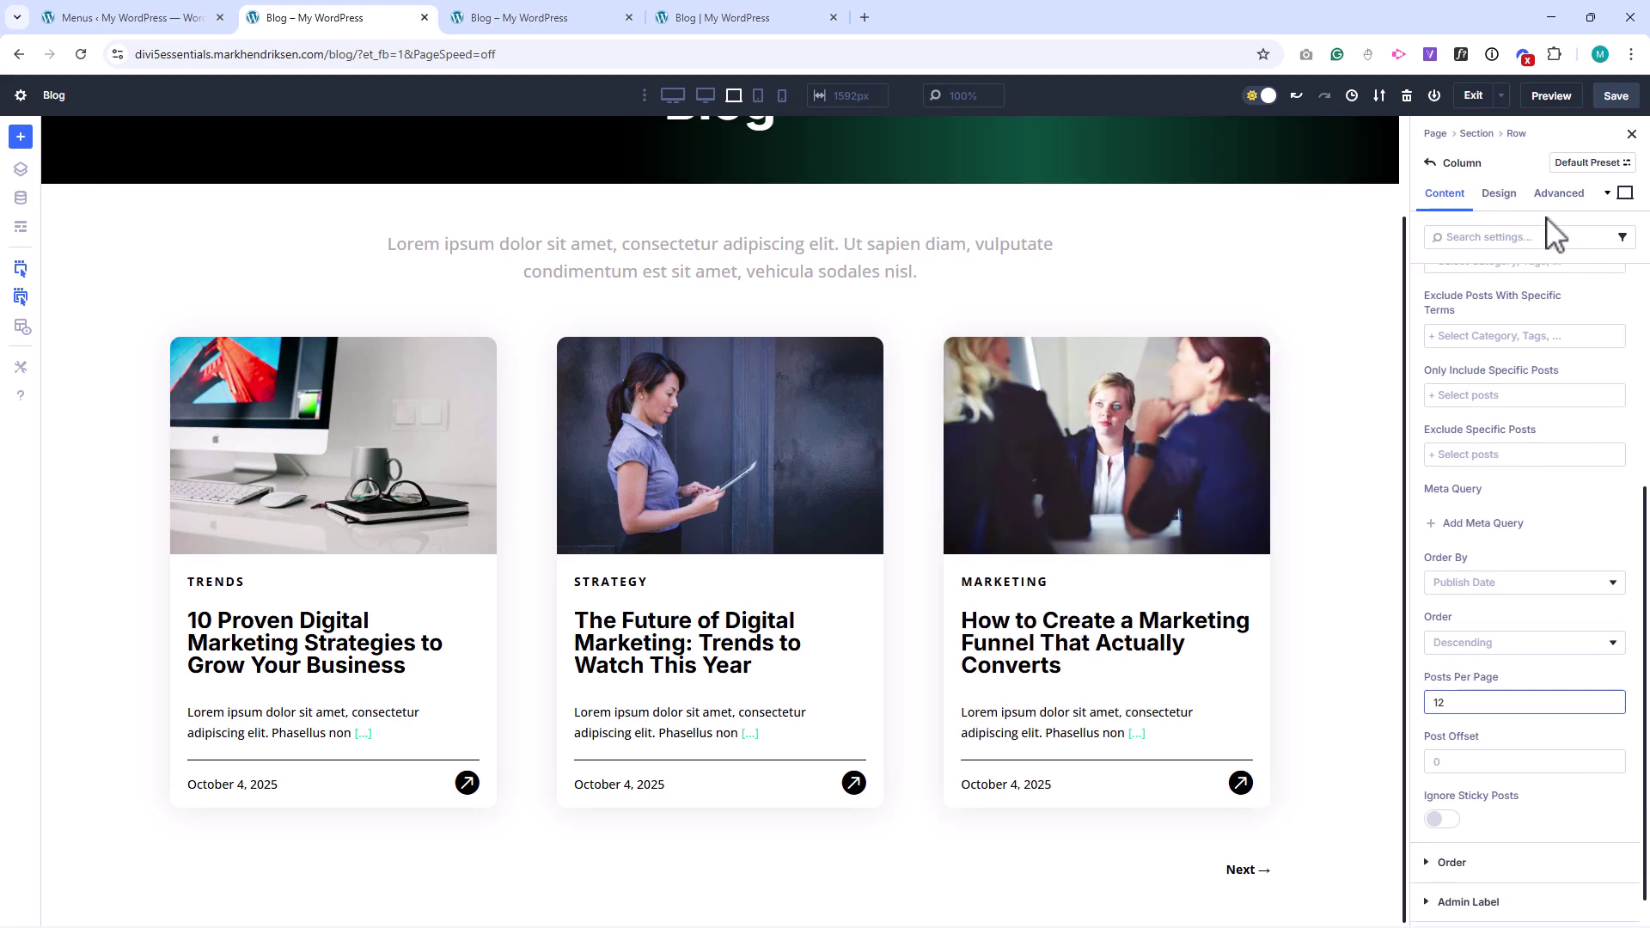
Step: Open the first post, '10 Proven Digital Marketing Strategies', on the live Blog page
scroll(1330, 599, up, 2)
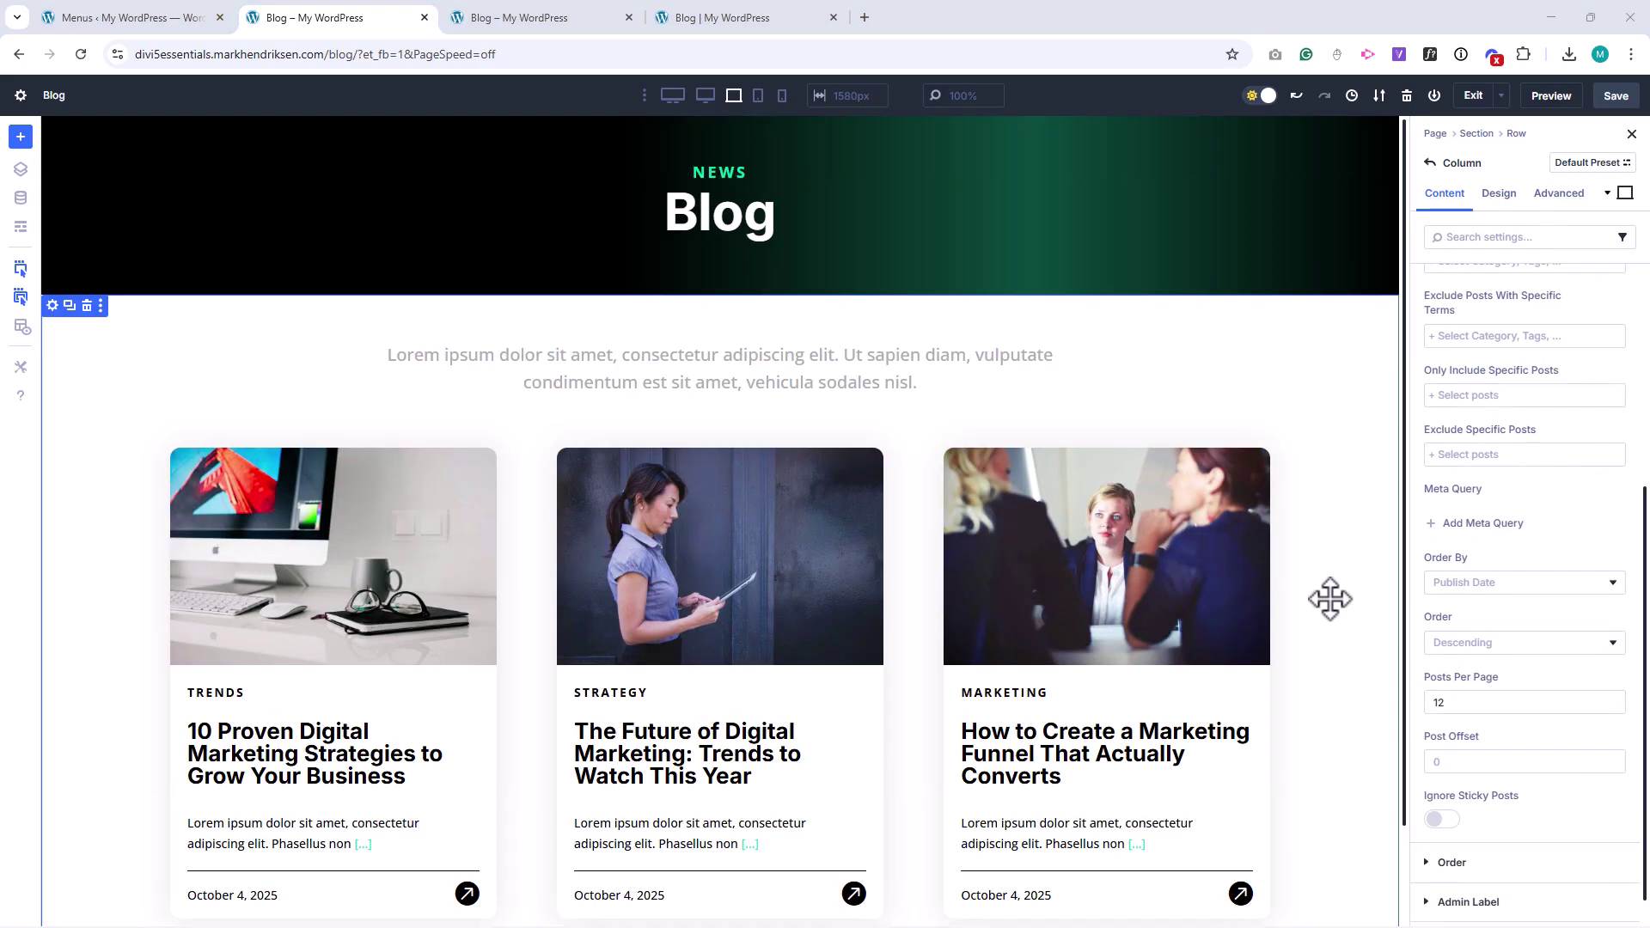
click(542, 18)
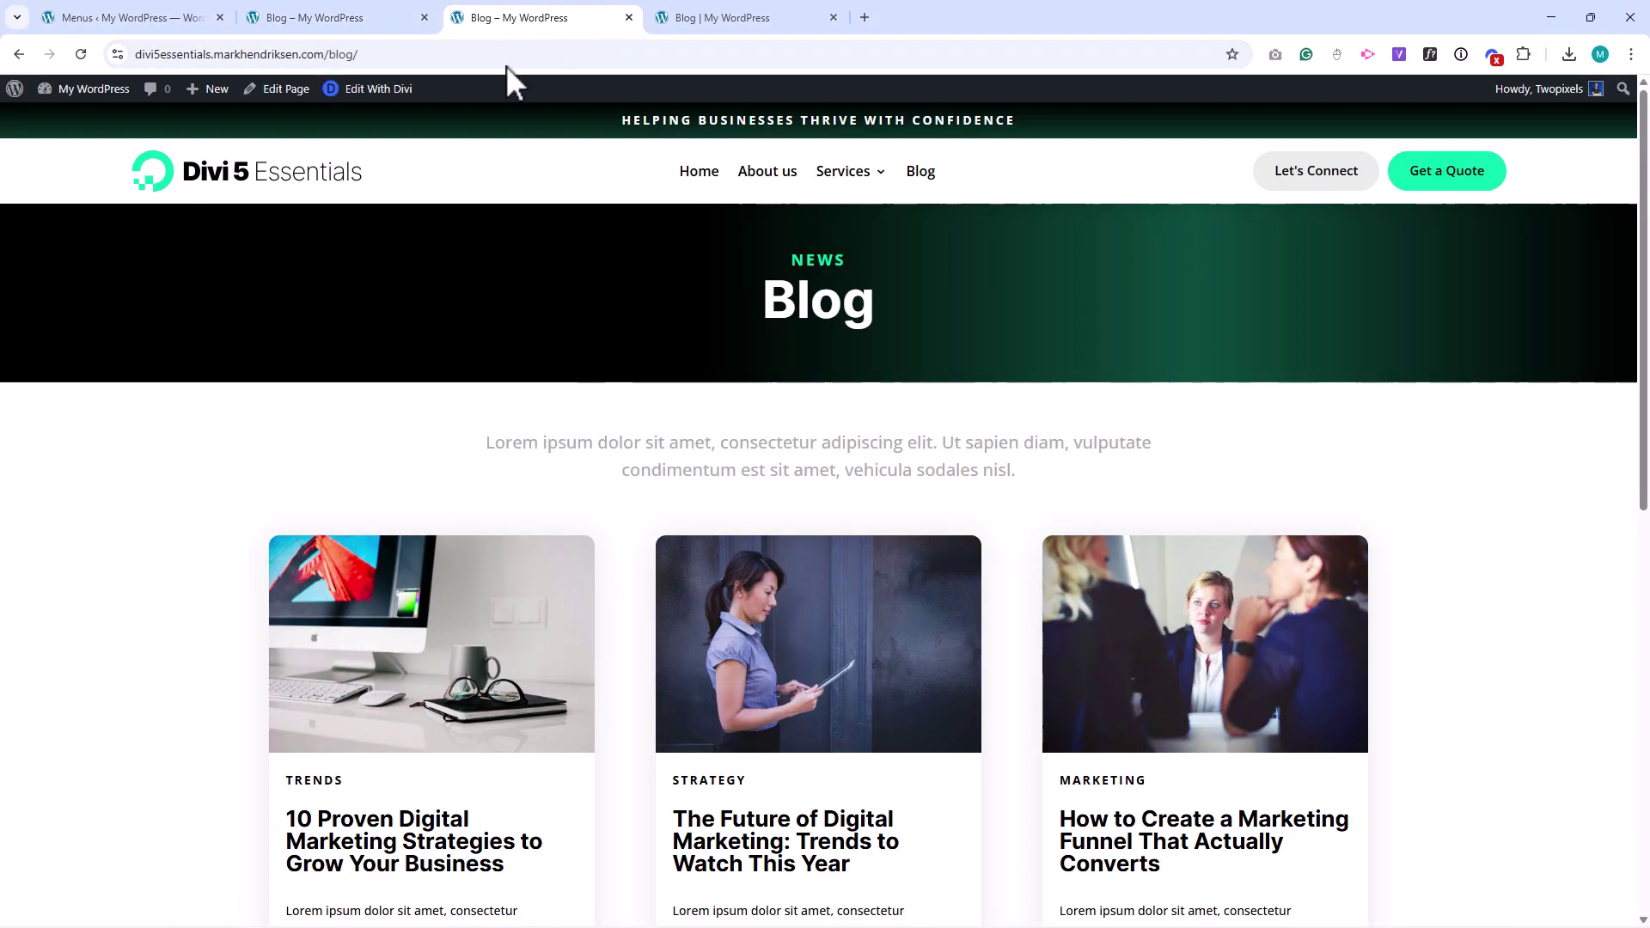
click(424, 563)
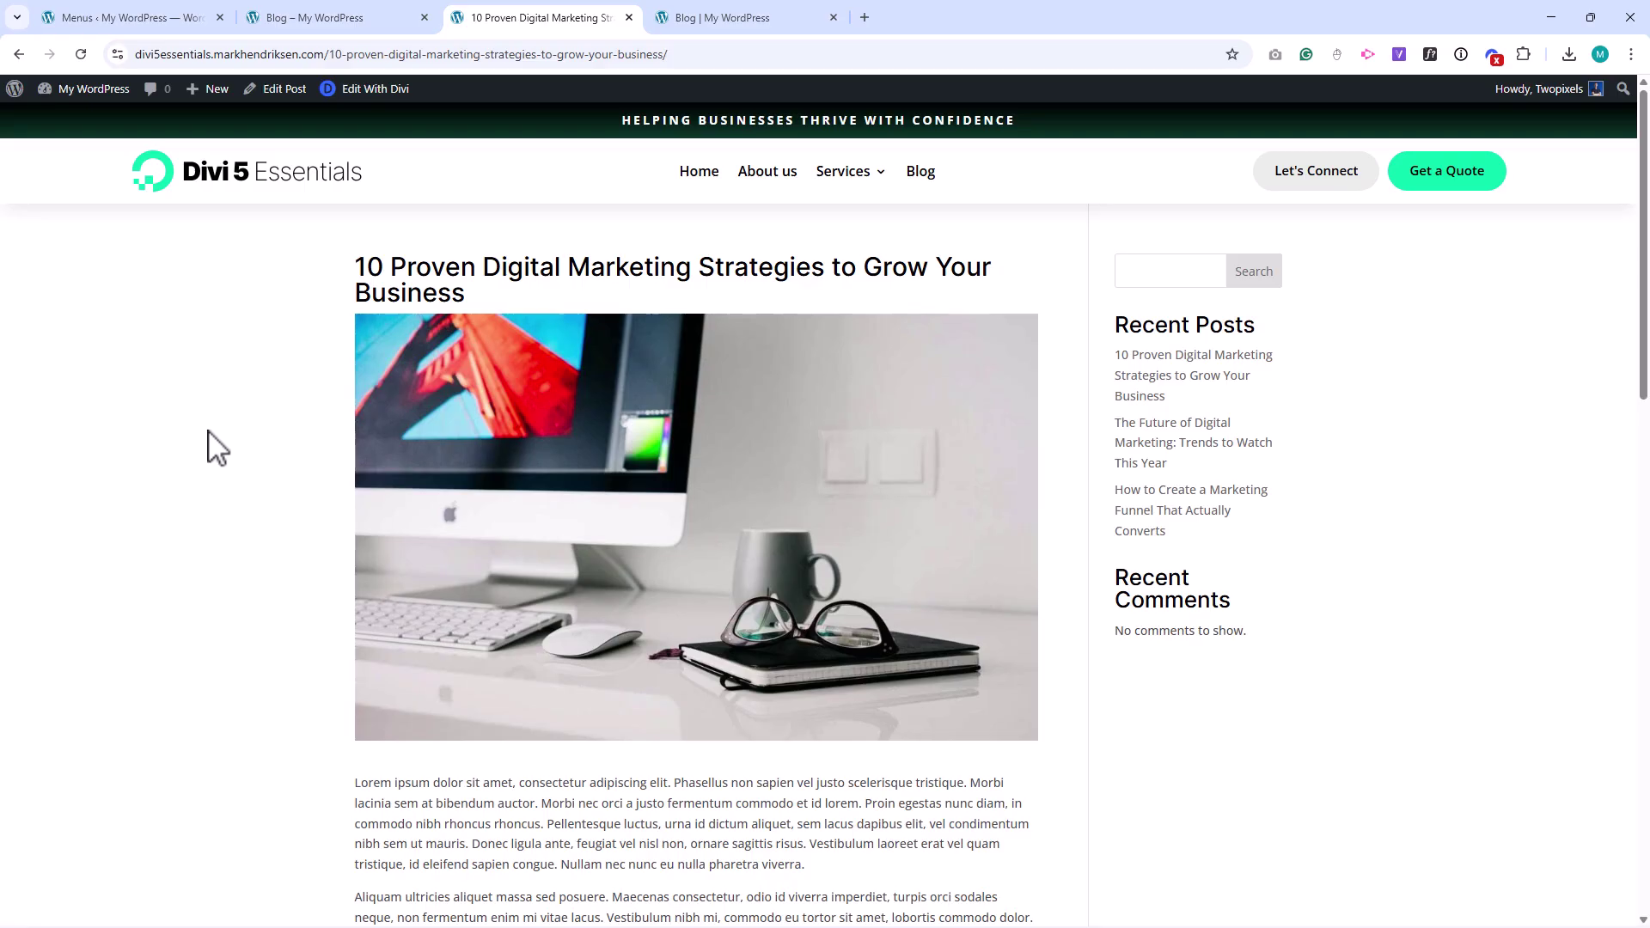
Step: Build a new Theme Builder template with All Posts ticked, then save the Theme Builder changes
click(129, 19)
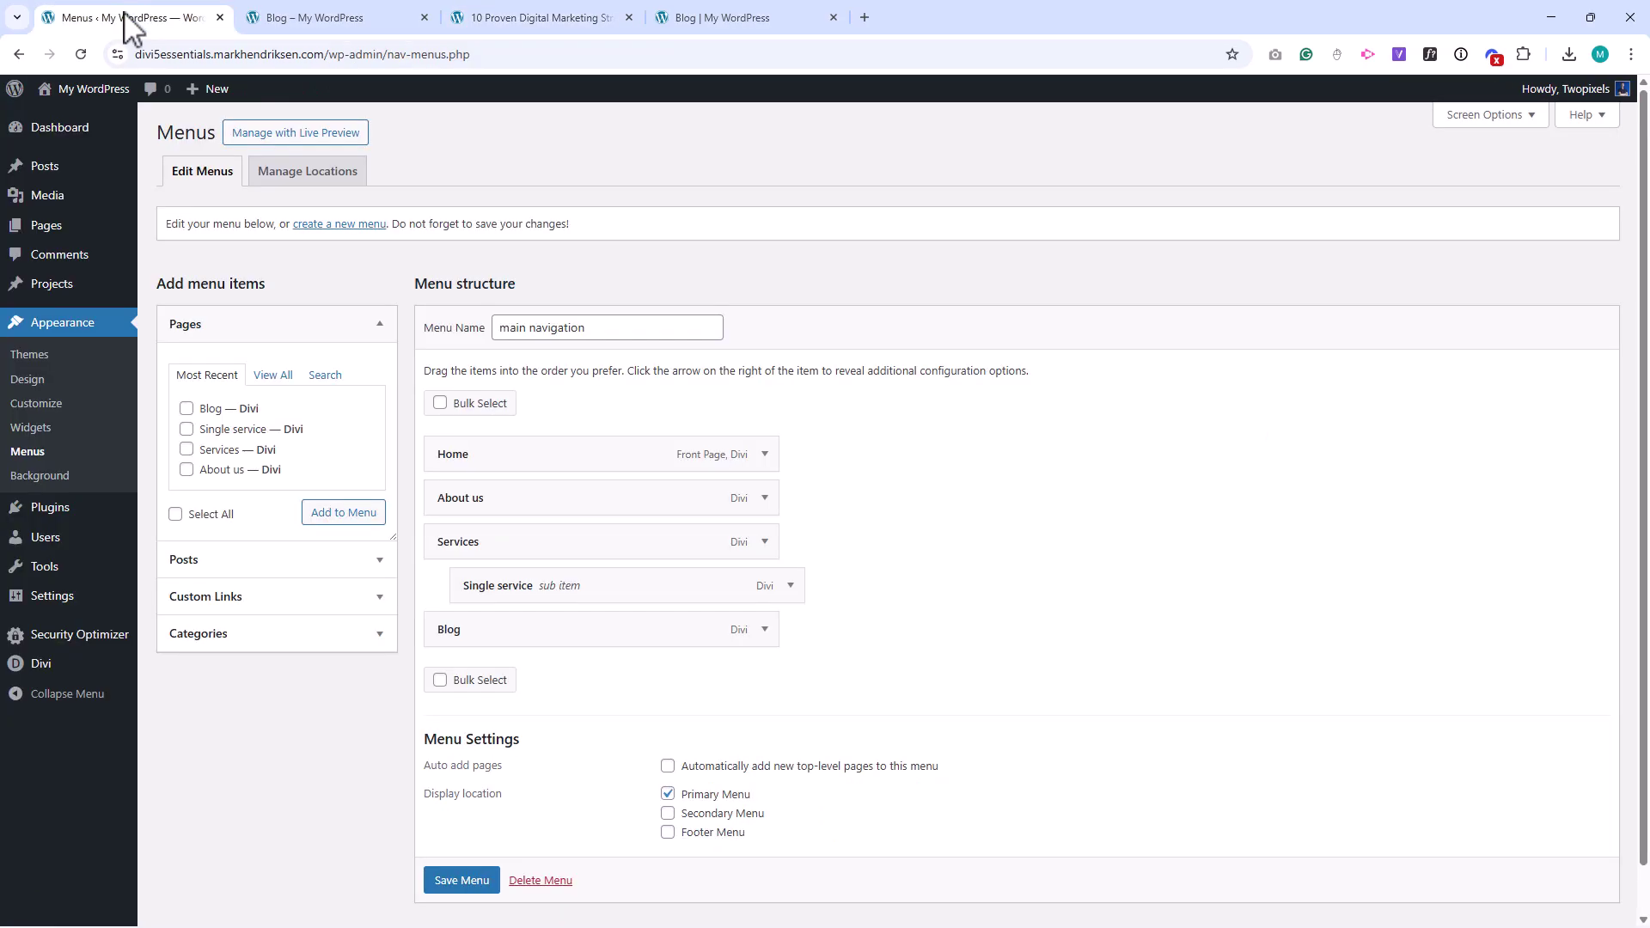
mouse_move(74, 670)
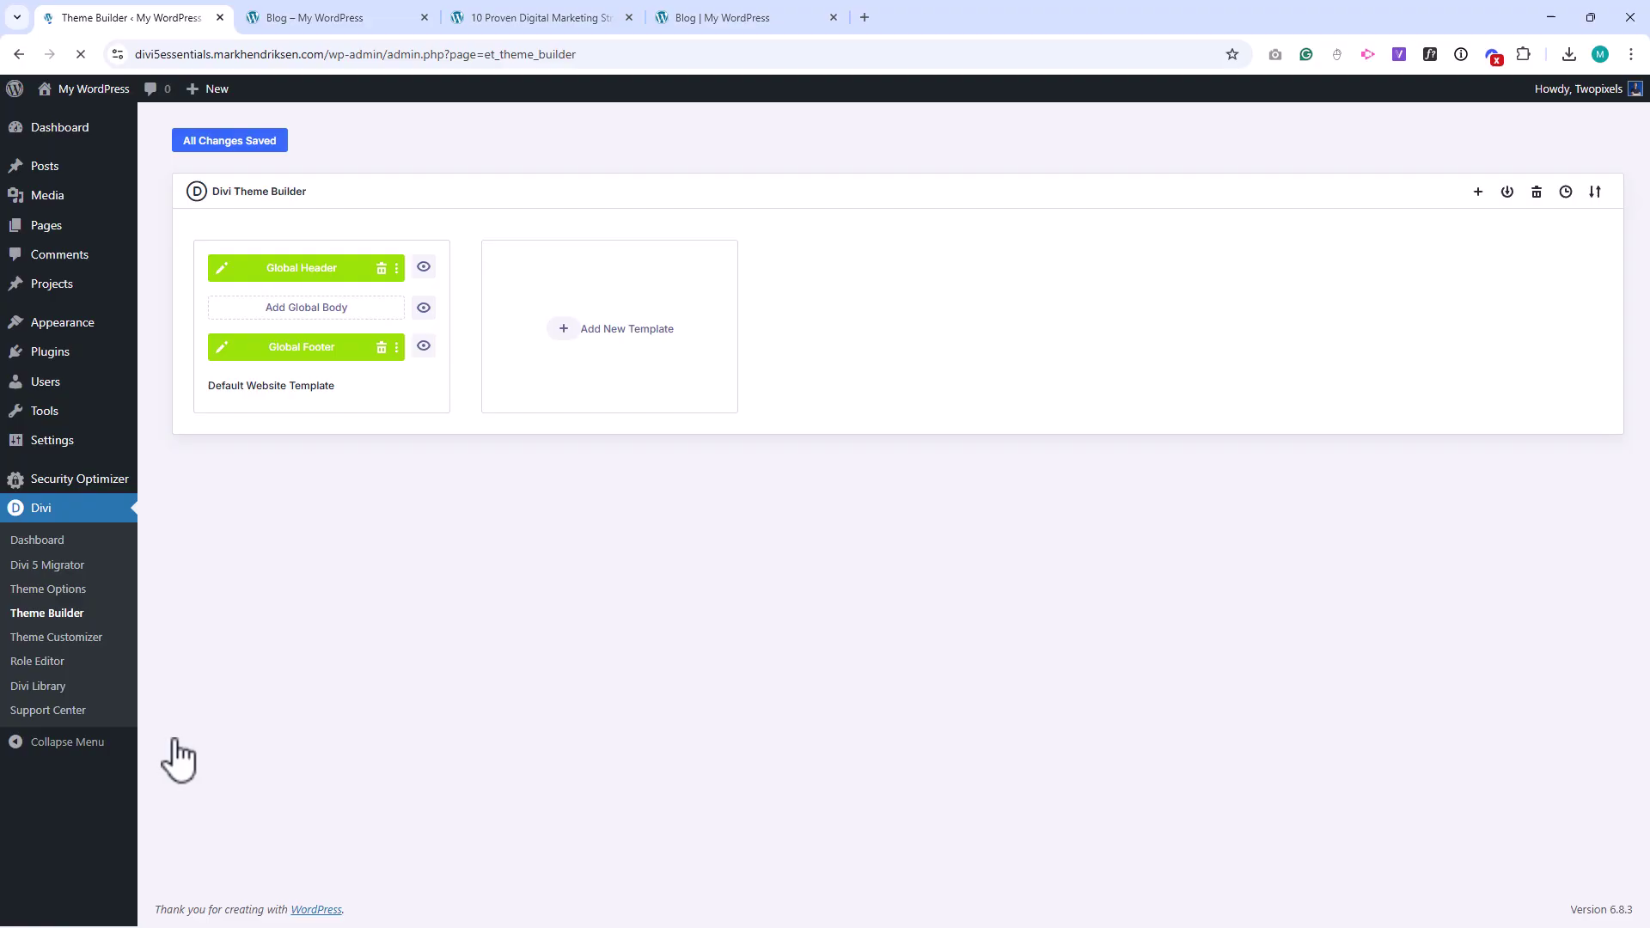
click(566, 335)
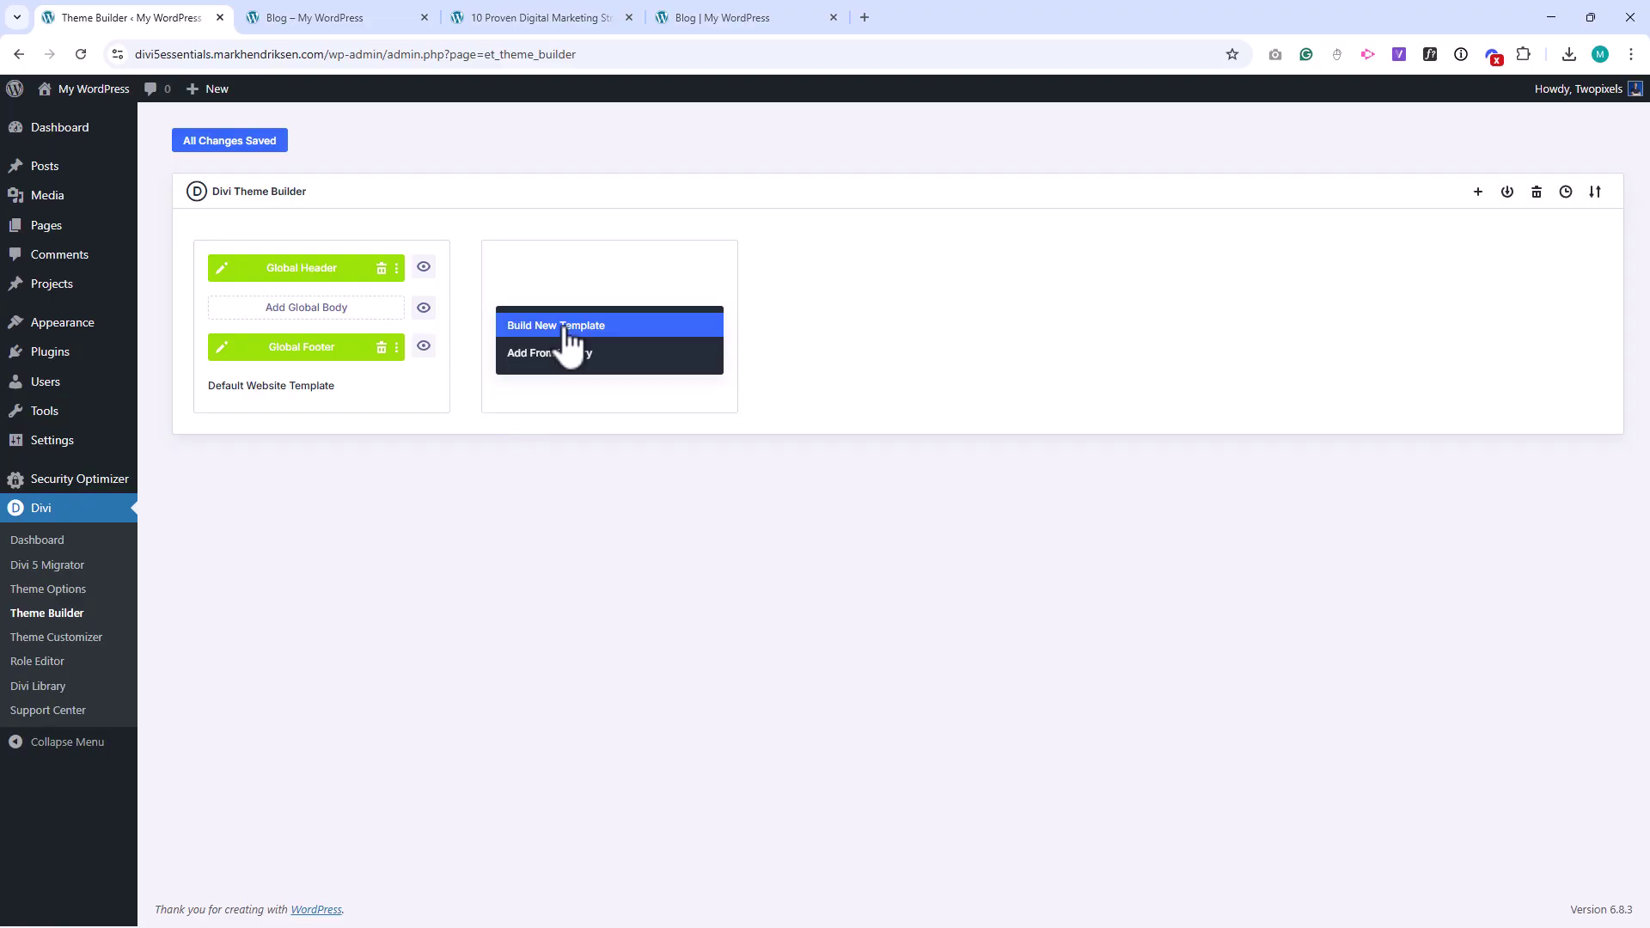
click(566, 330)
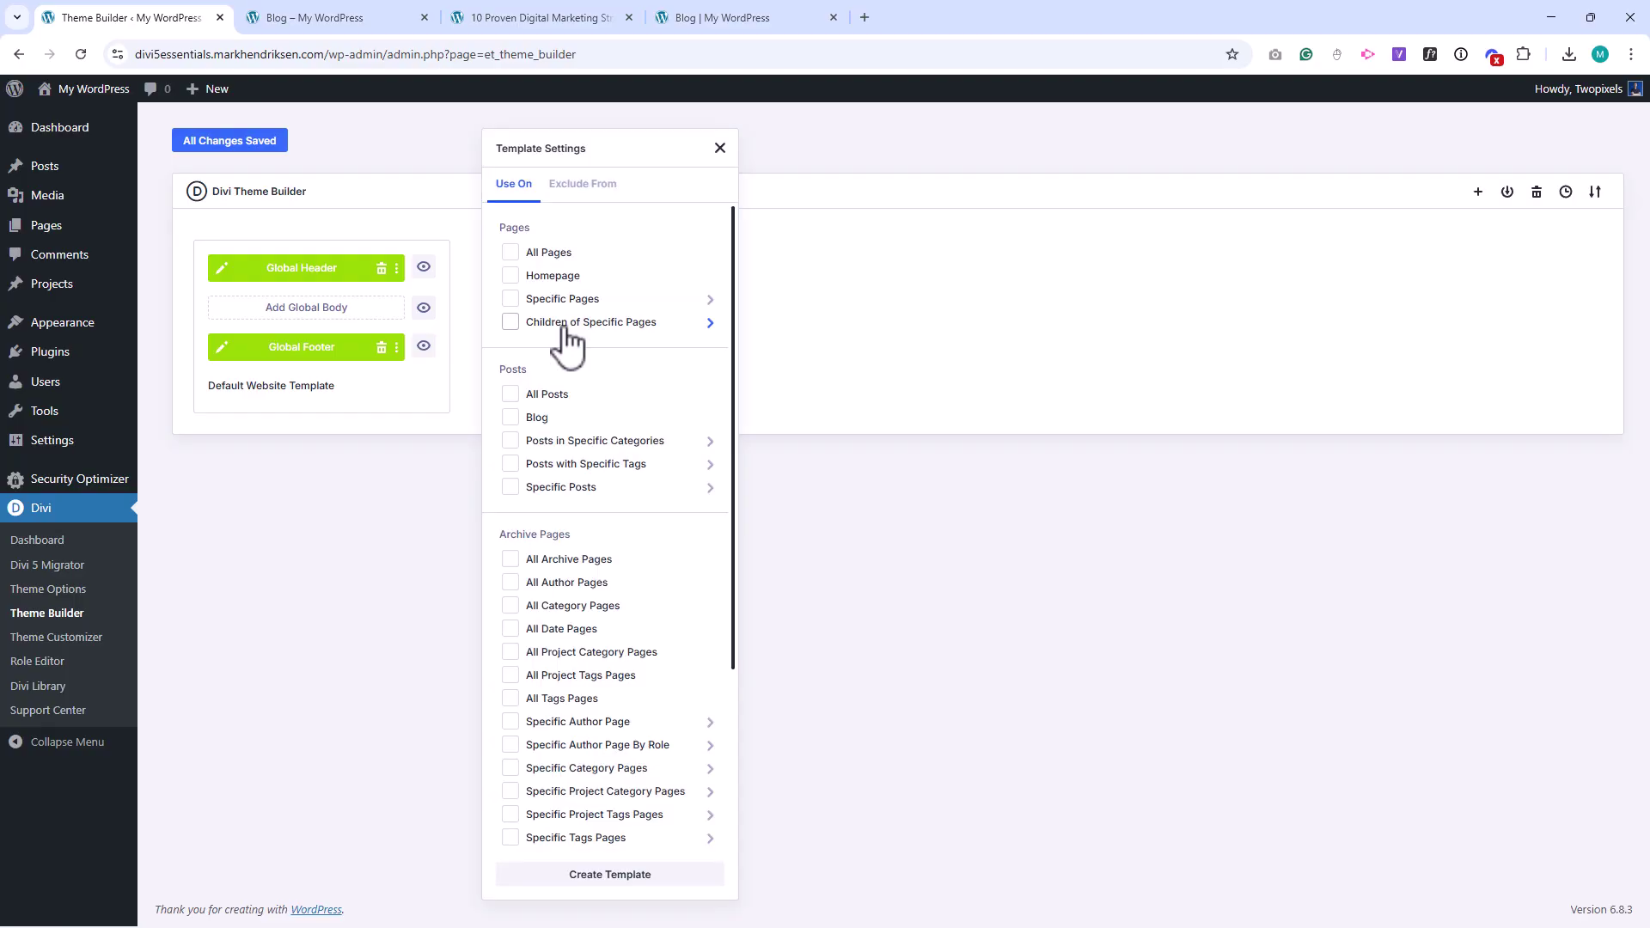
click(519, 393)
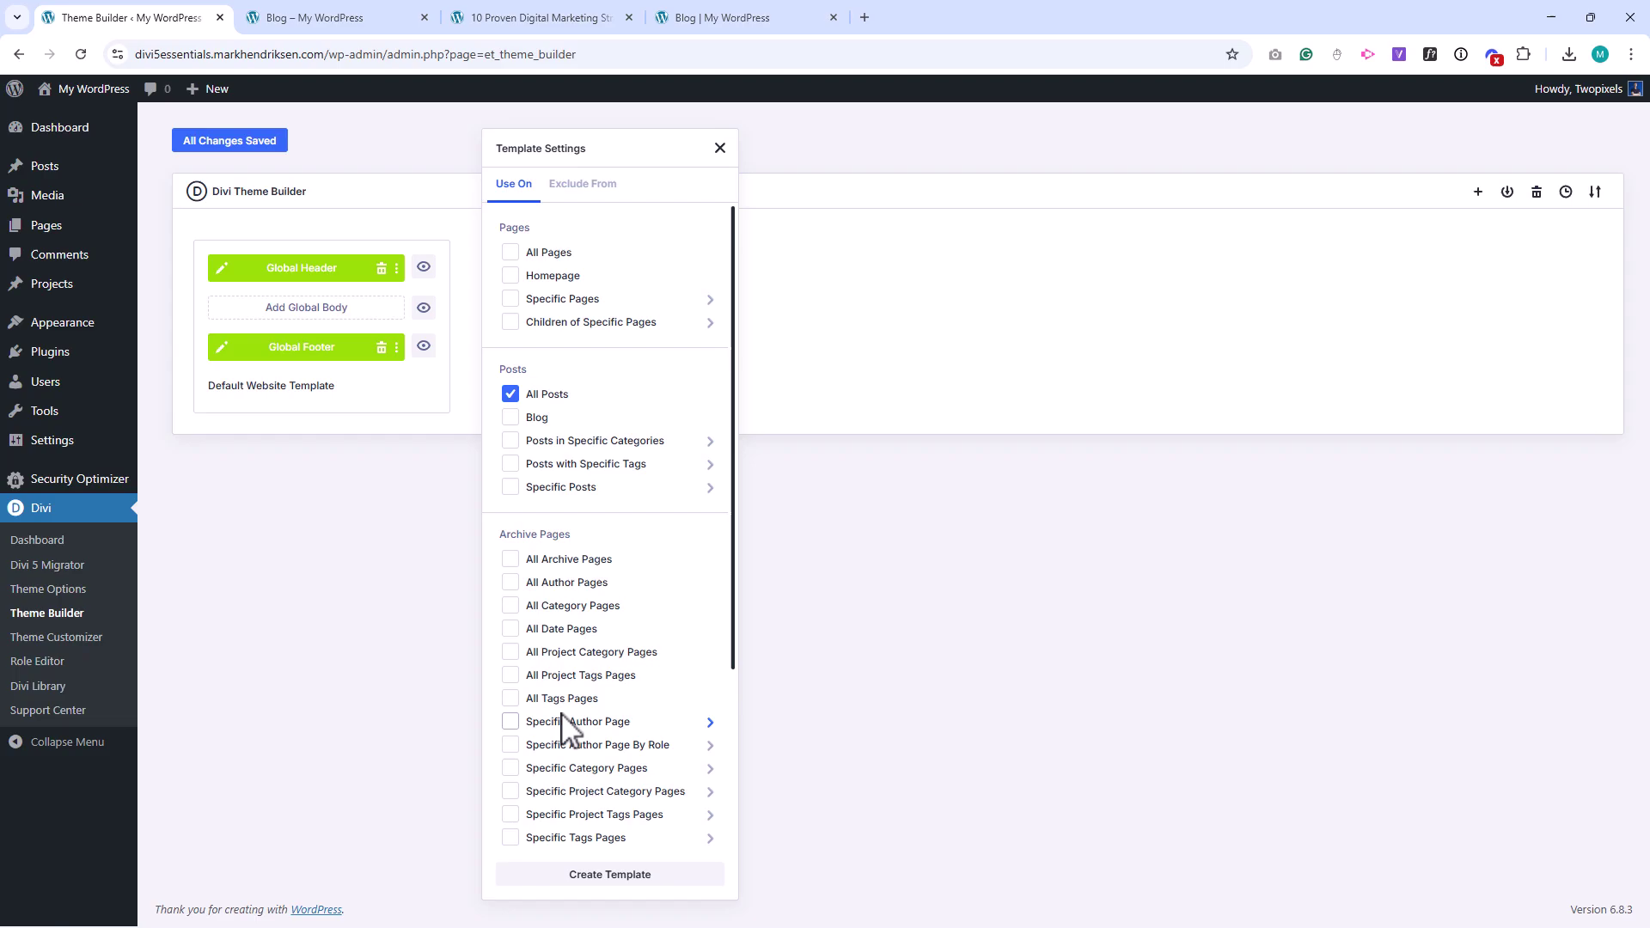
click(615, 874)
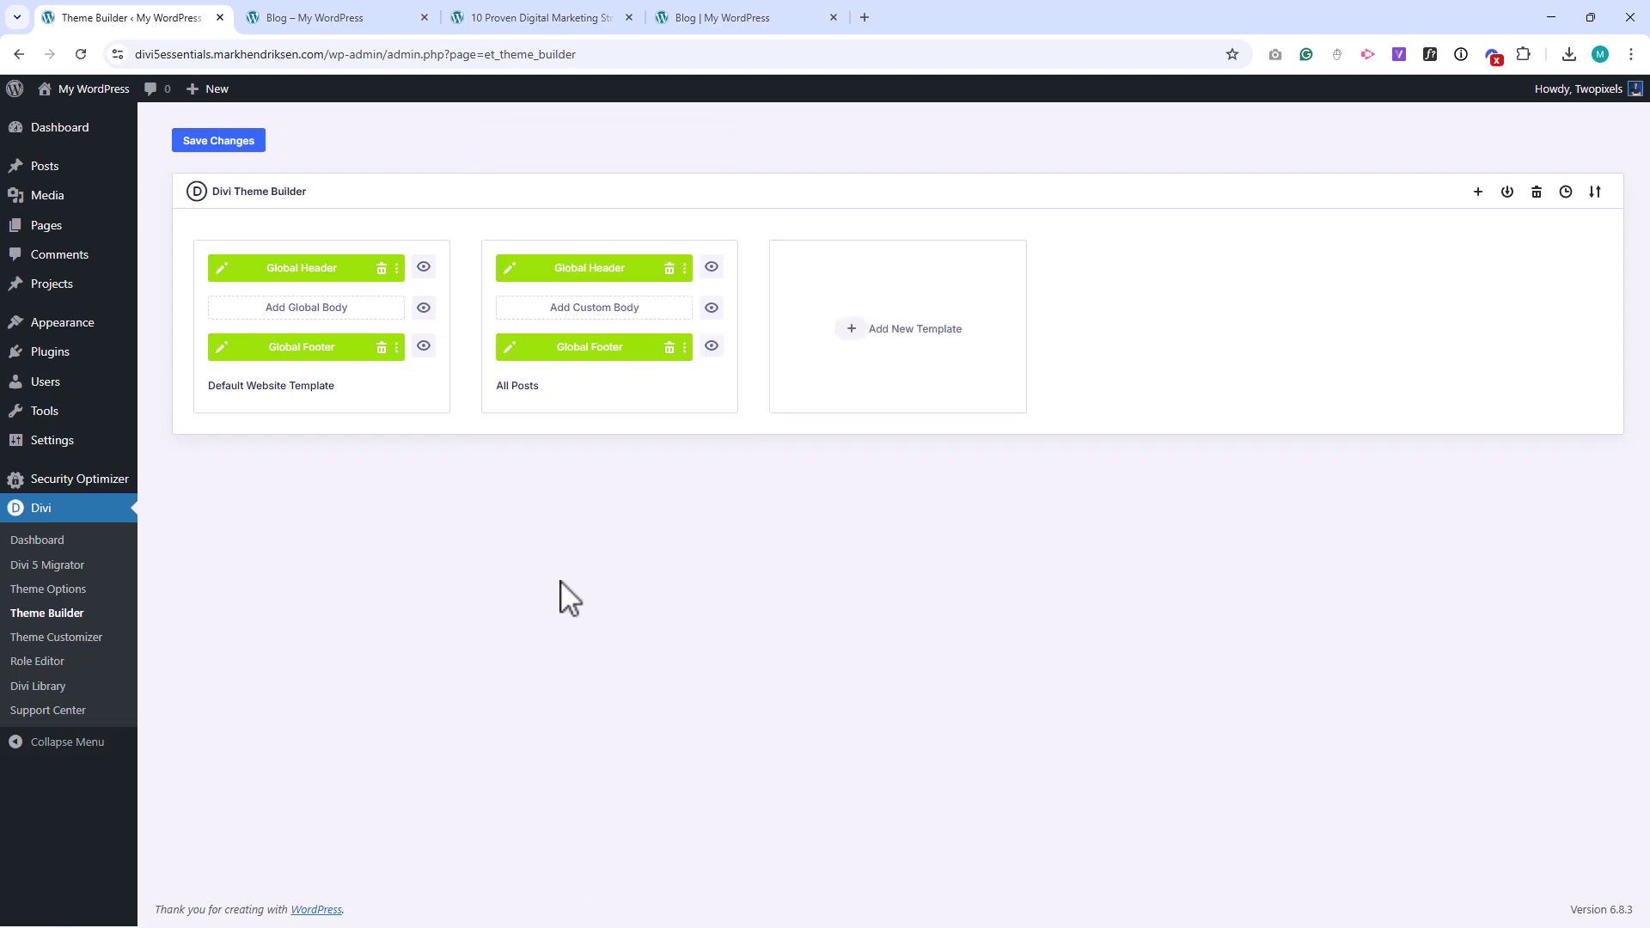
click(239, 146)
Step: Build the custom body from the saved 'About us' layout
click(545, 325)
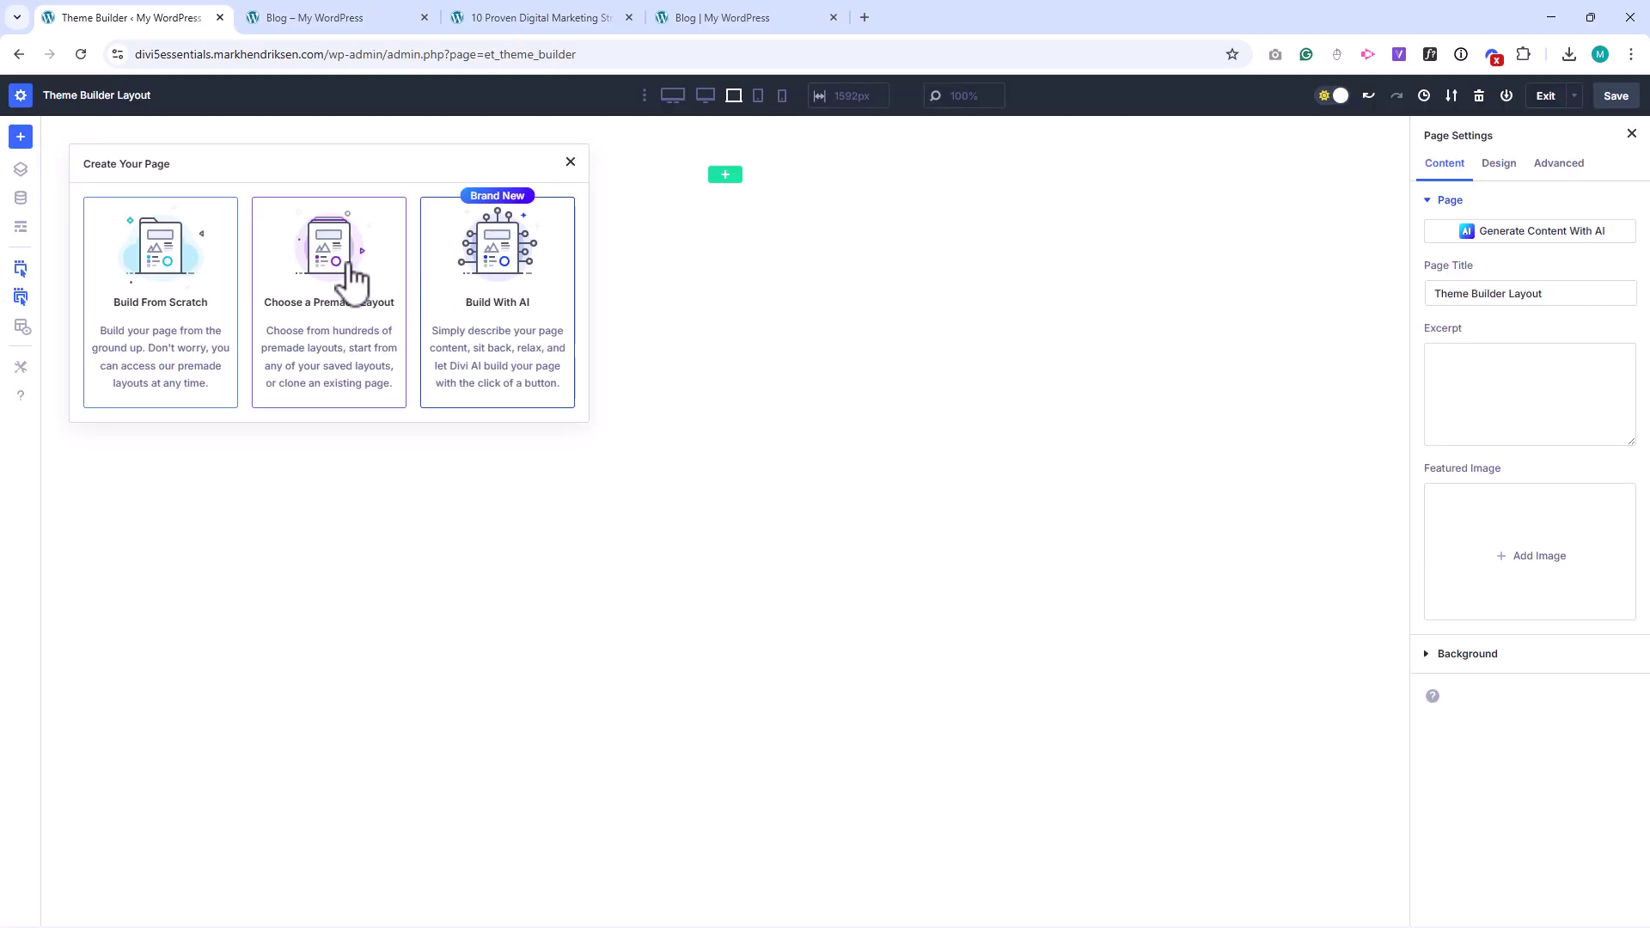
click(332, 262)
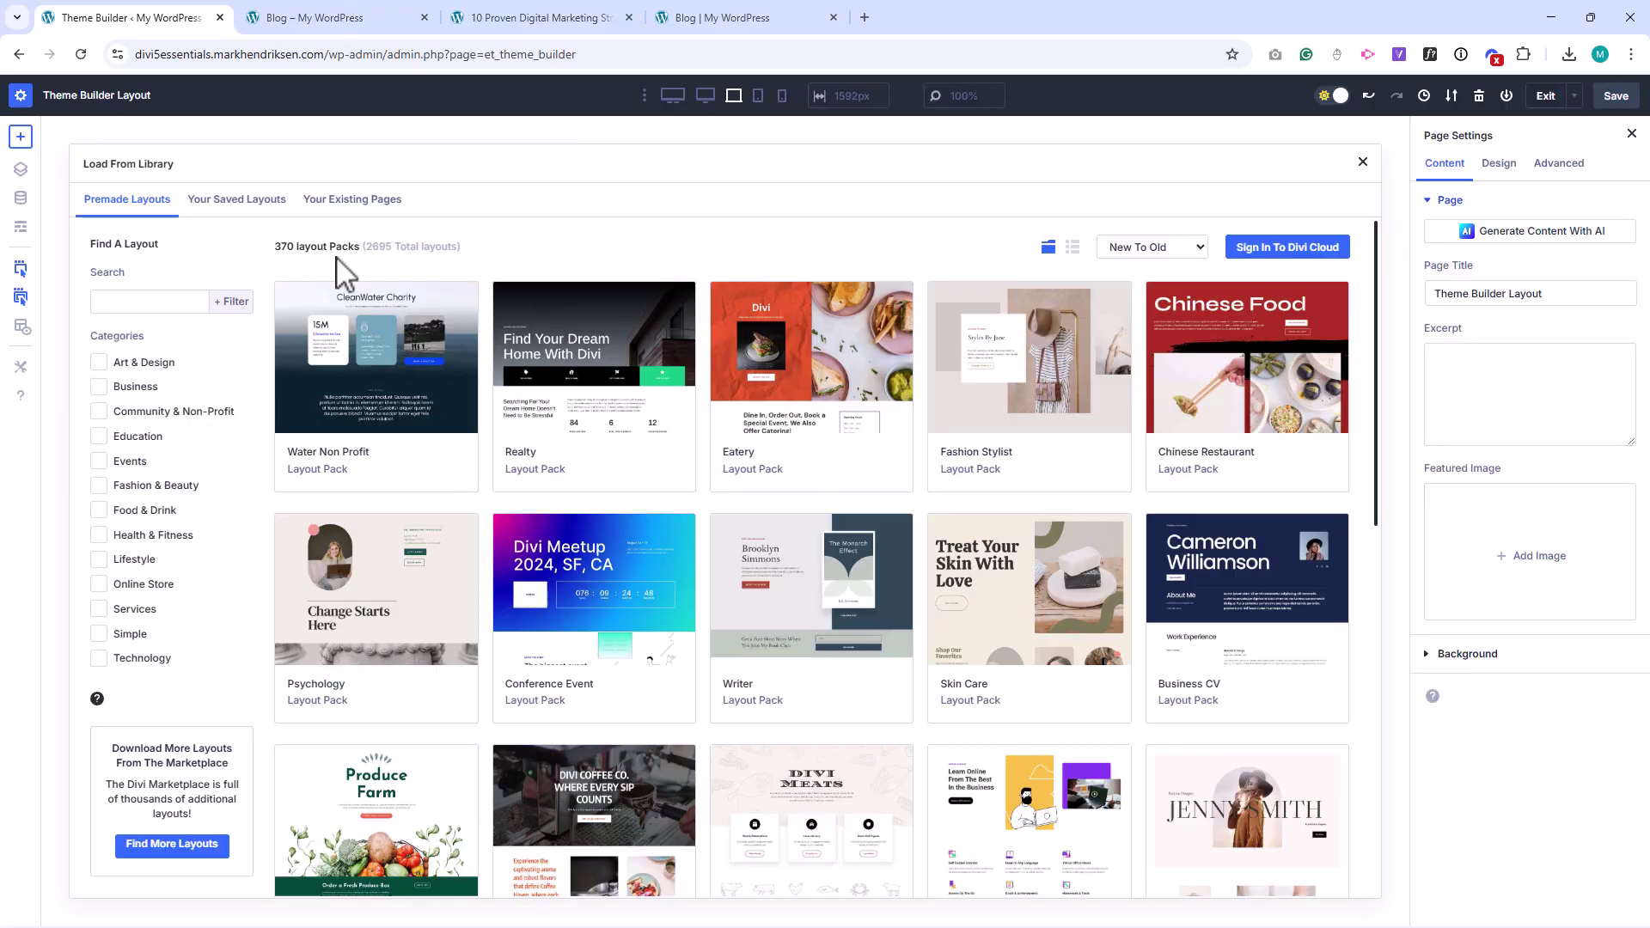
click(249, 203)
click(421, 331)
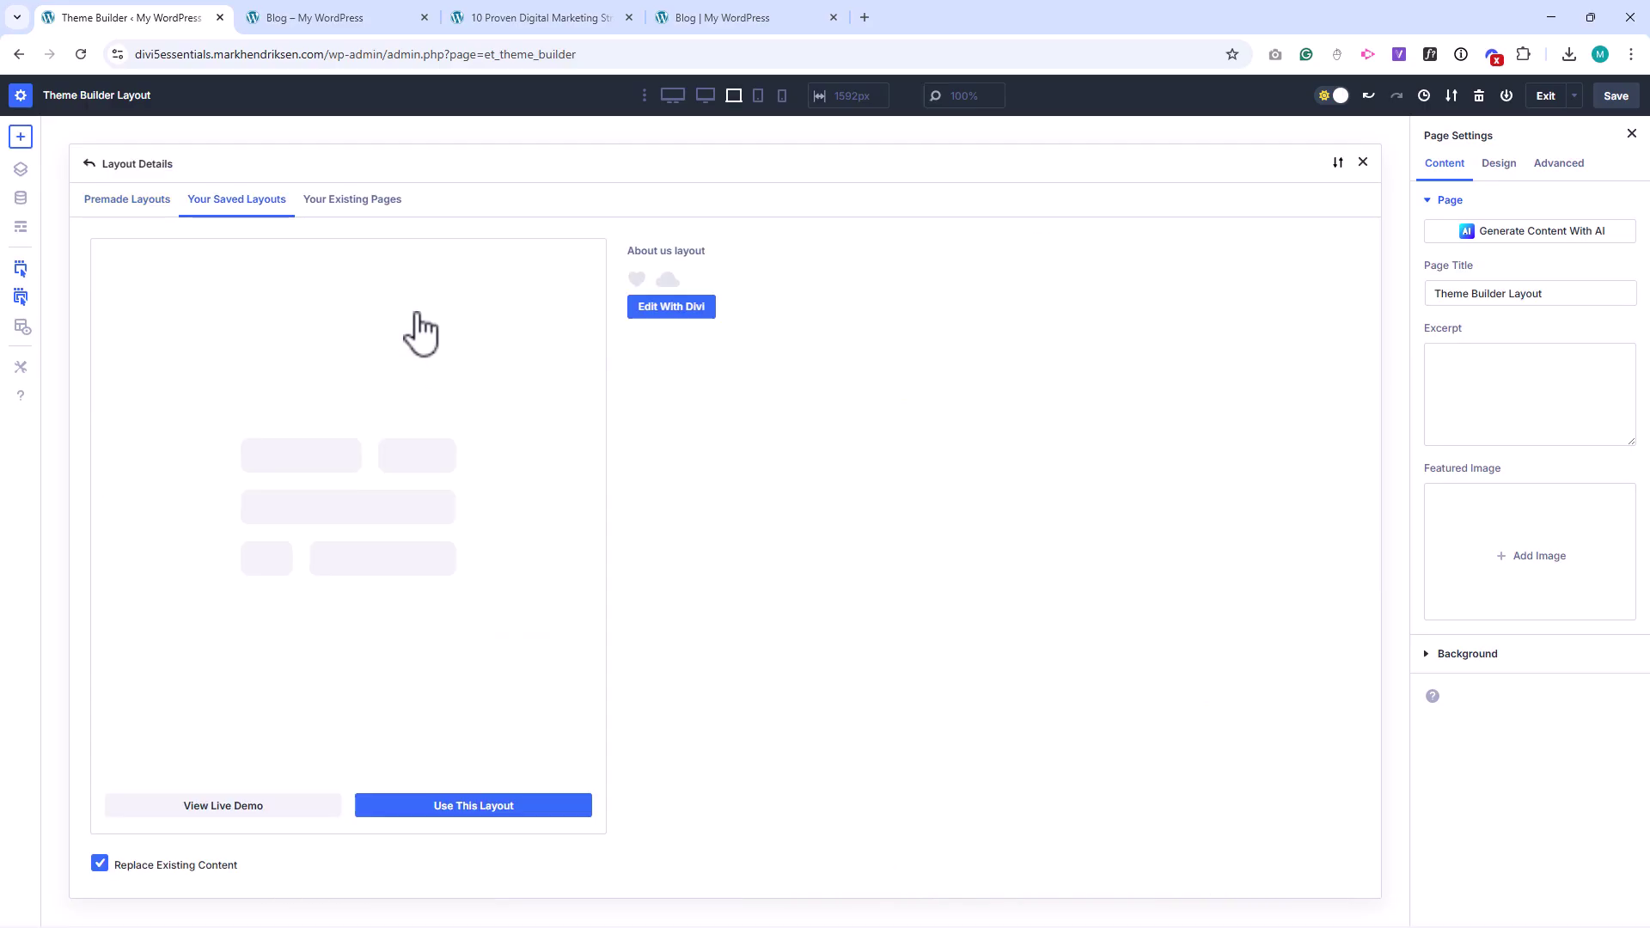
click(513, 807)
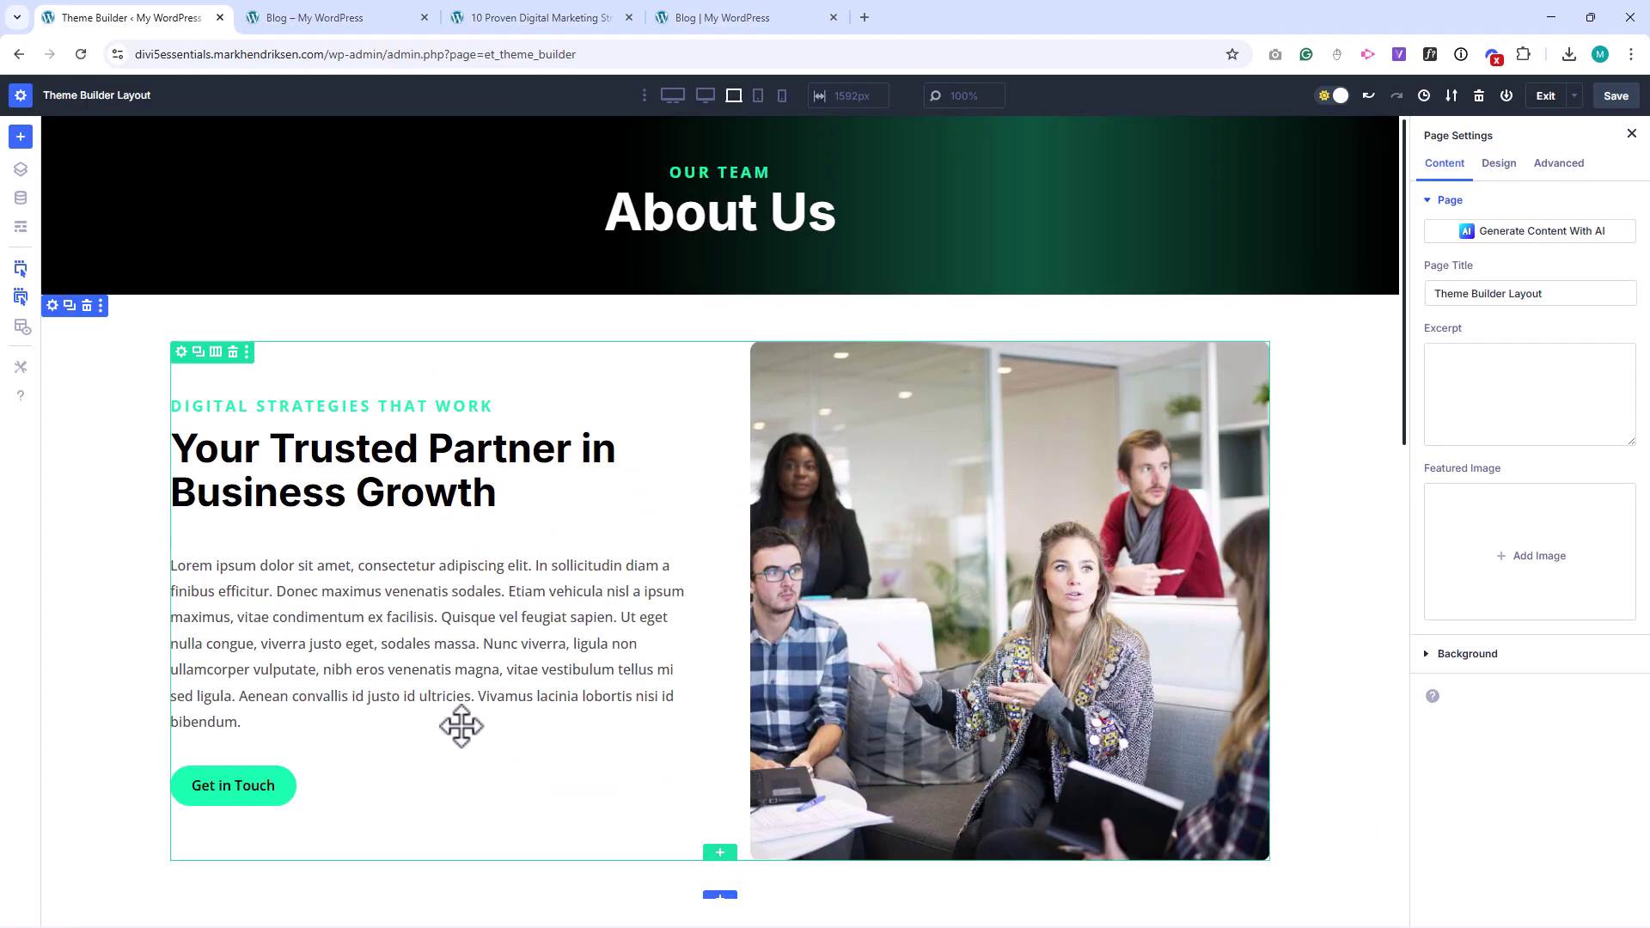
Step: Delete the Trusted Partner and Mission/Vision sections and the About Us heading
click(87, 306)
click(87, 306)
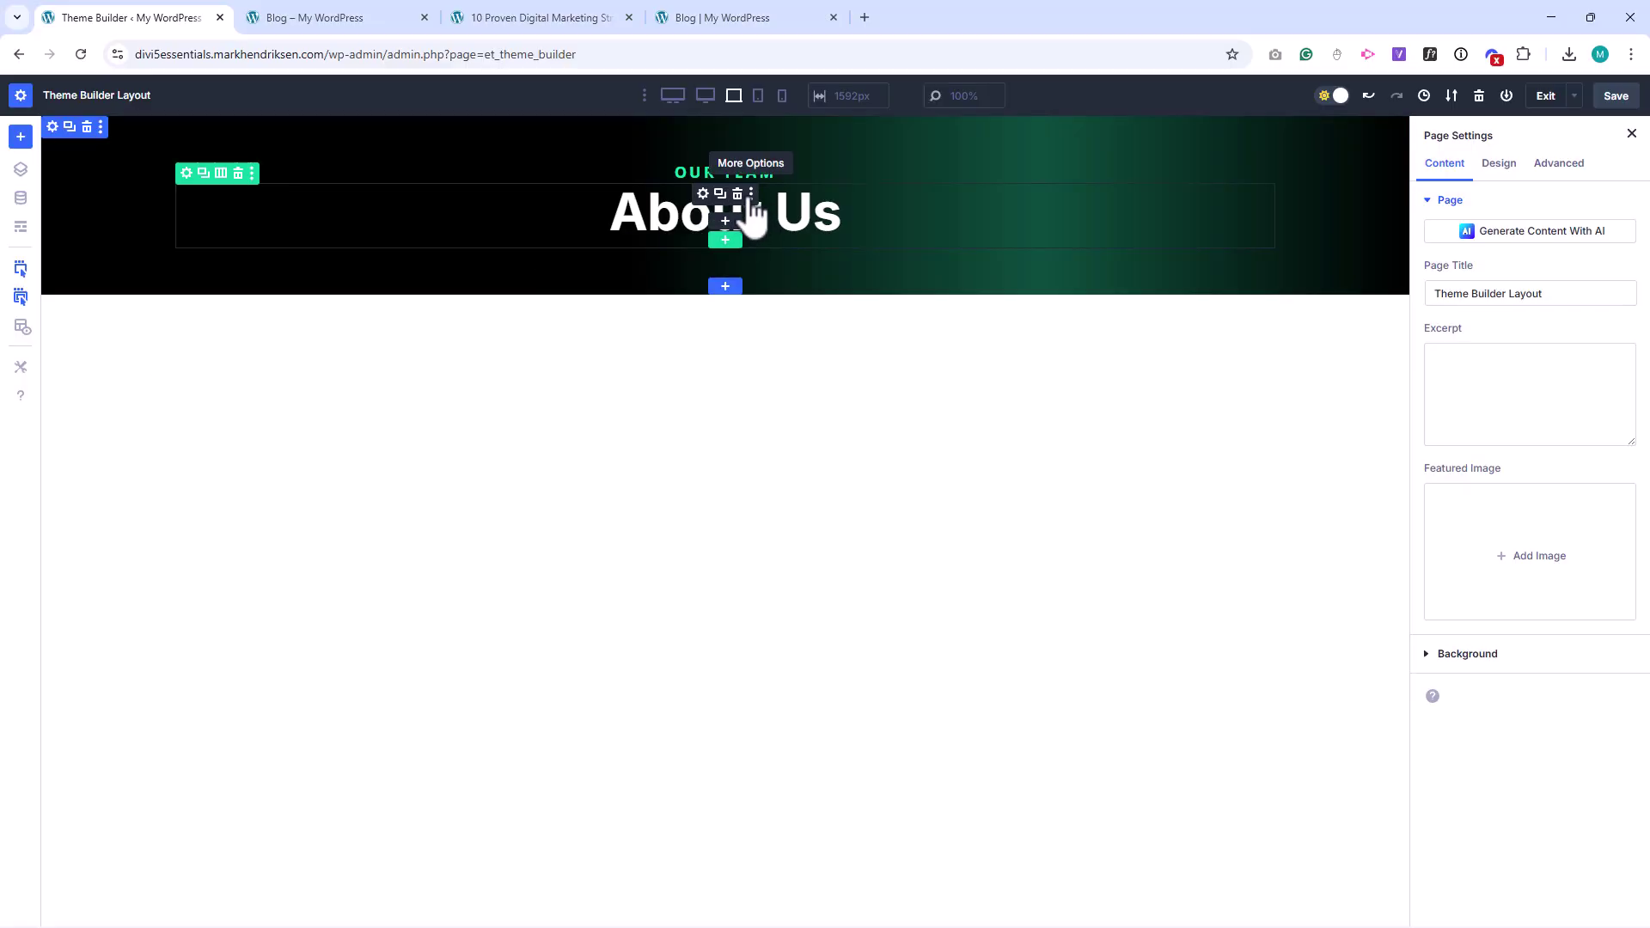
click(732, 213)
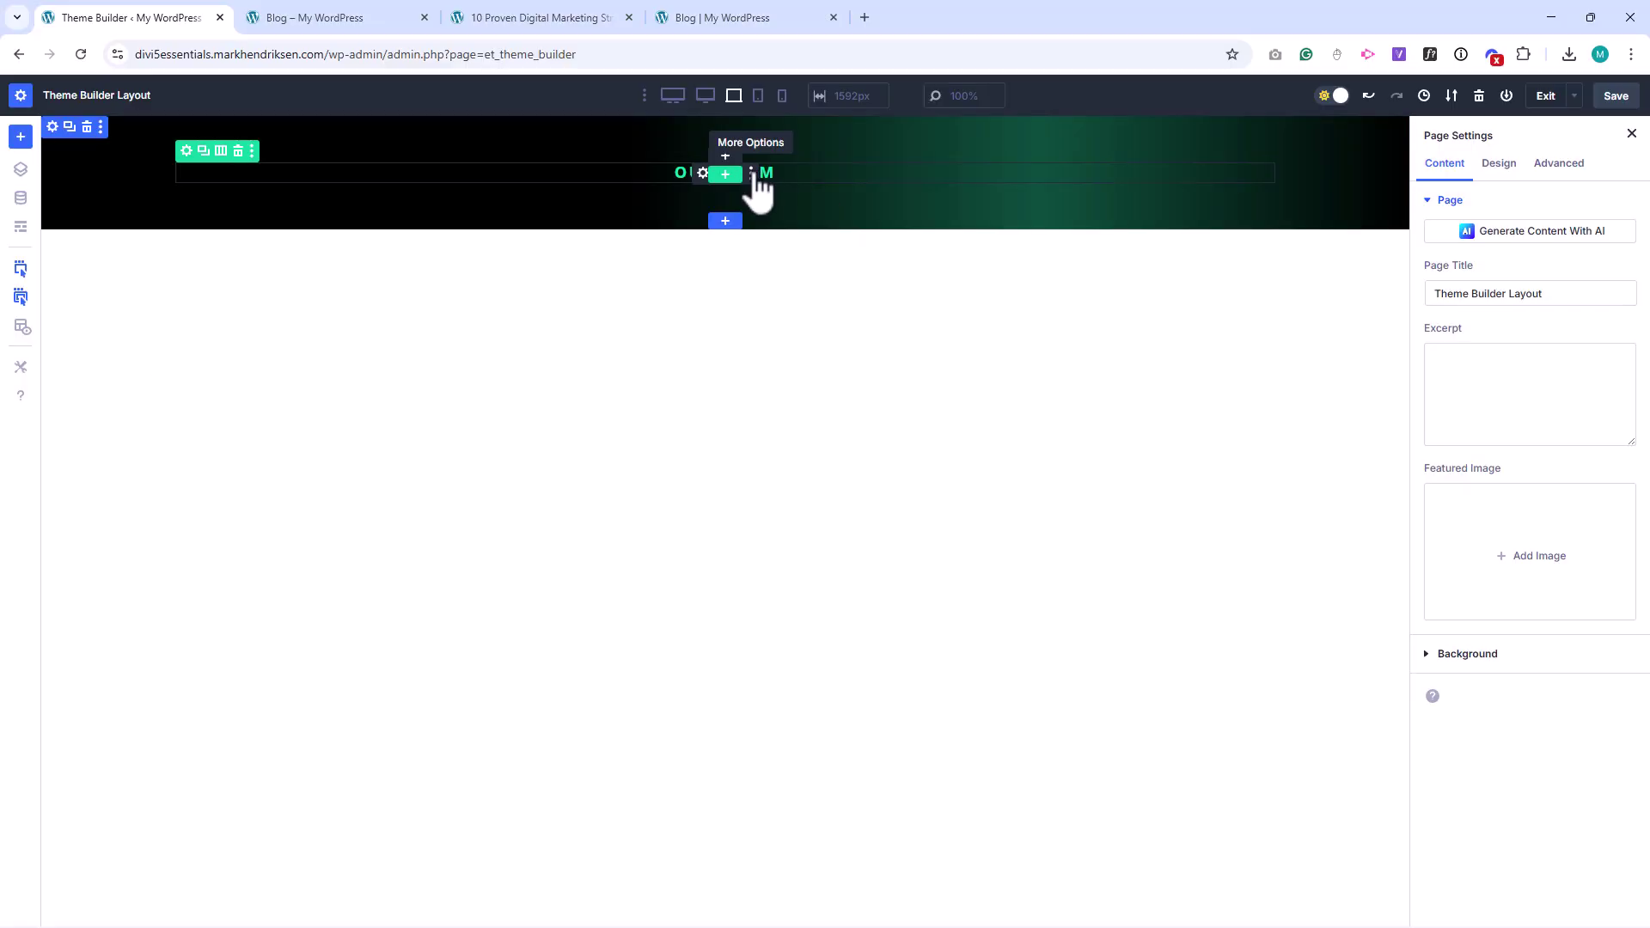
Step: Swap the OUR TEAM text for a Post Title module with Show Featured Image and Show Author off
click(750, 174)
click(791, 266)
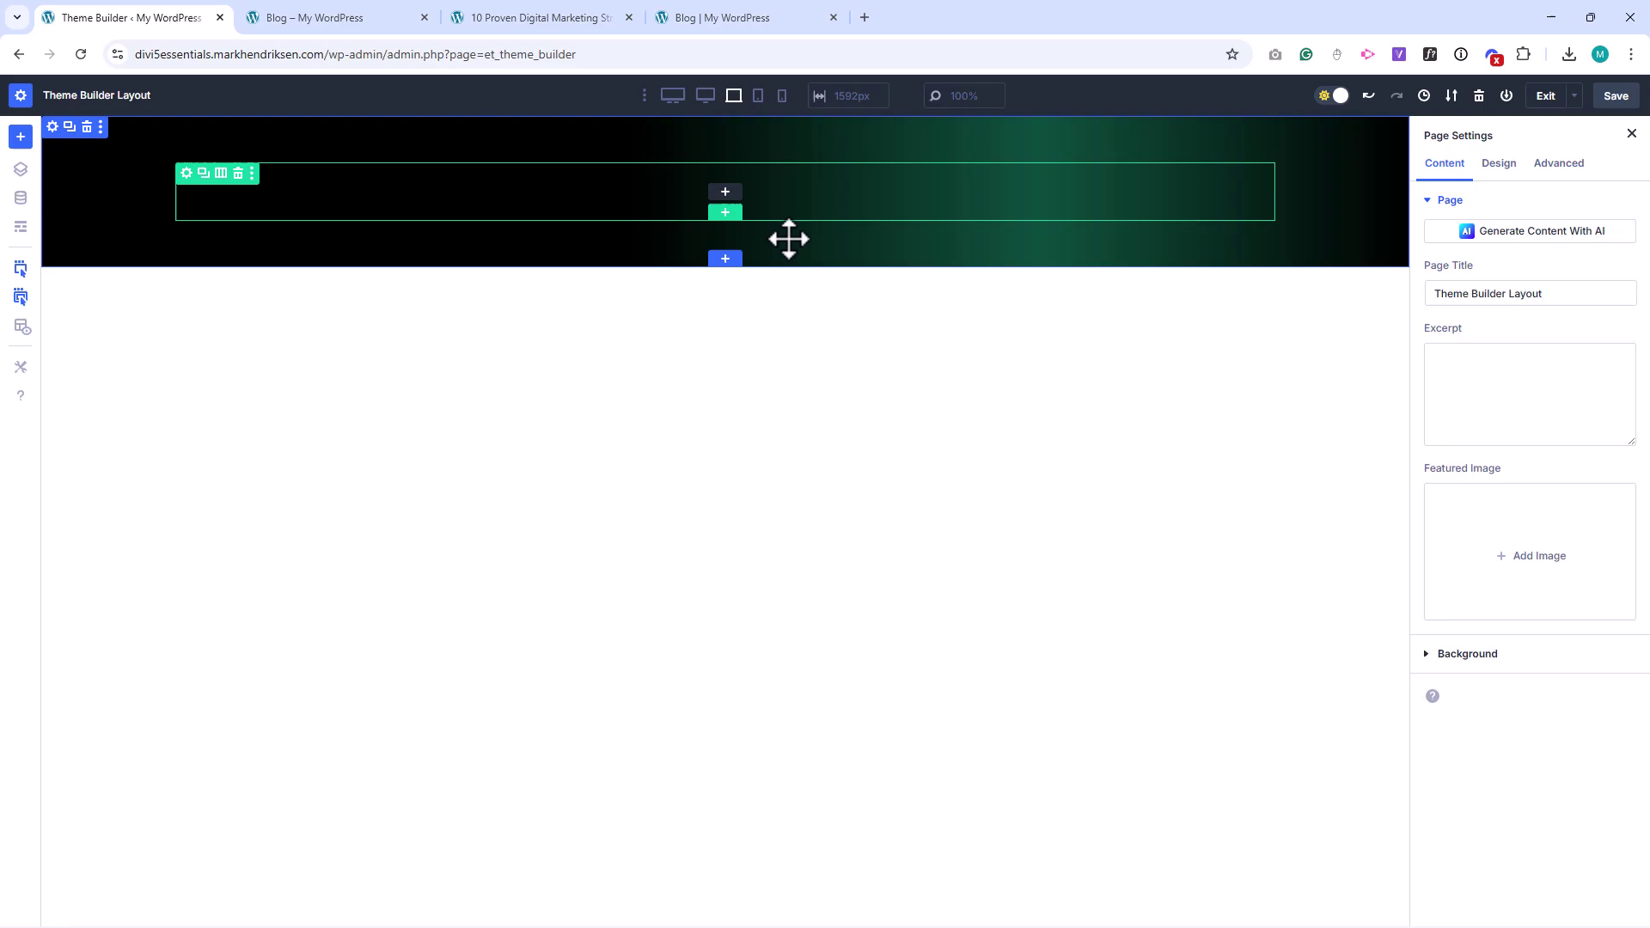
click(726, 194)
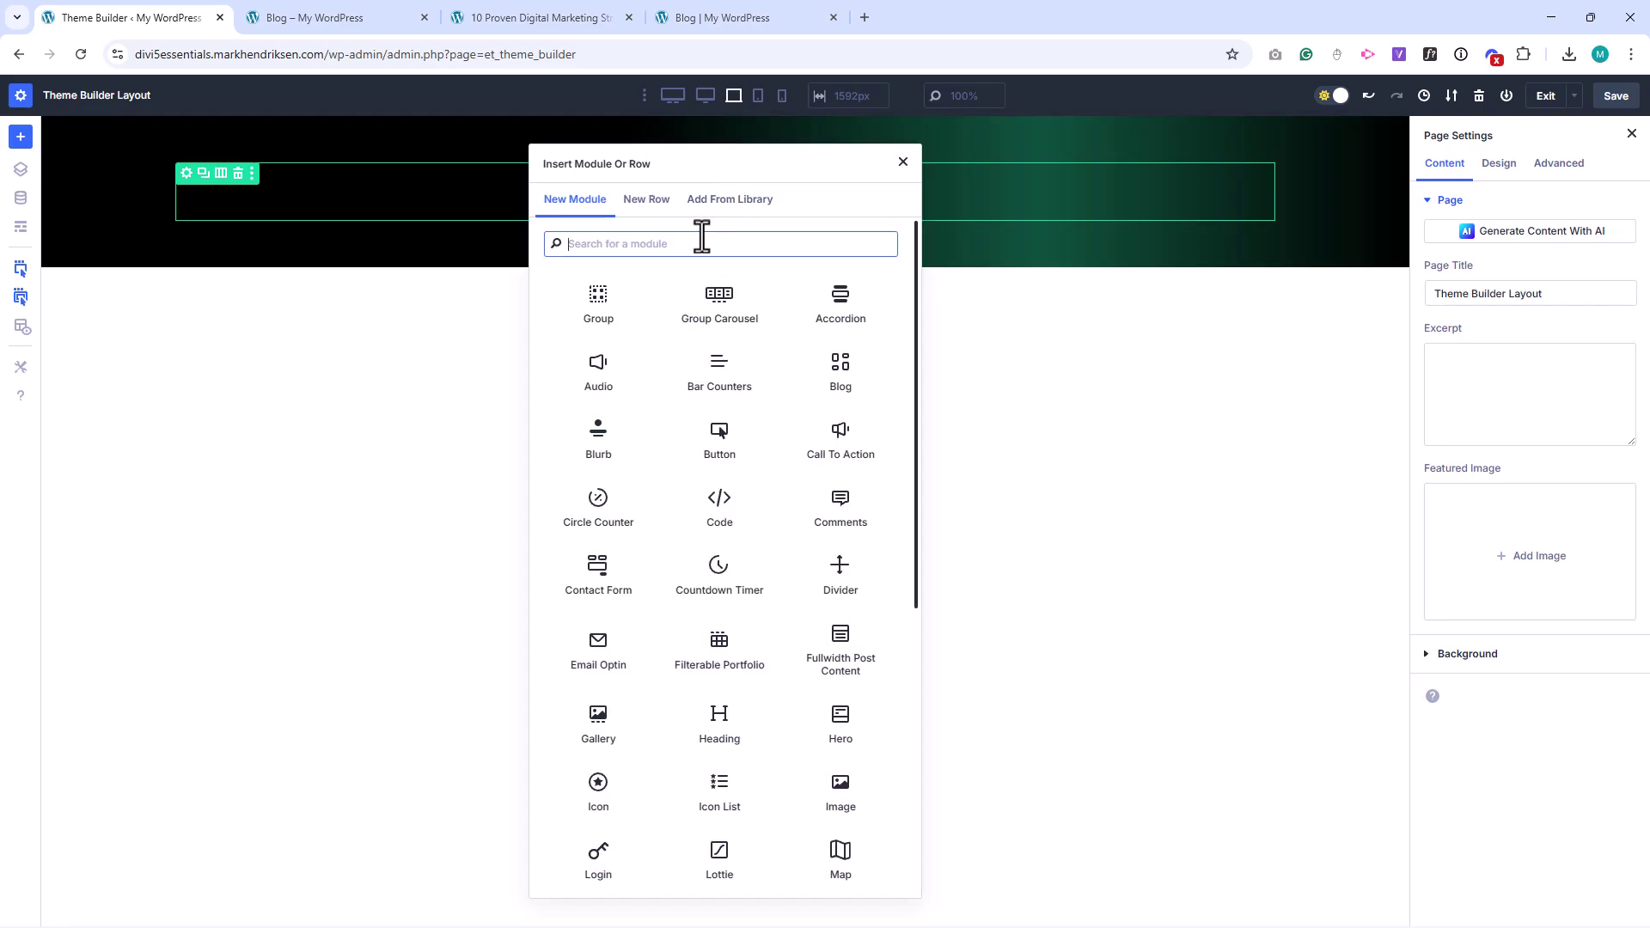
text(pos)
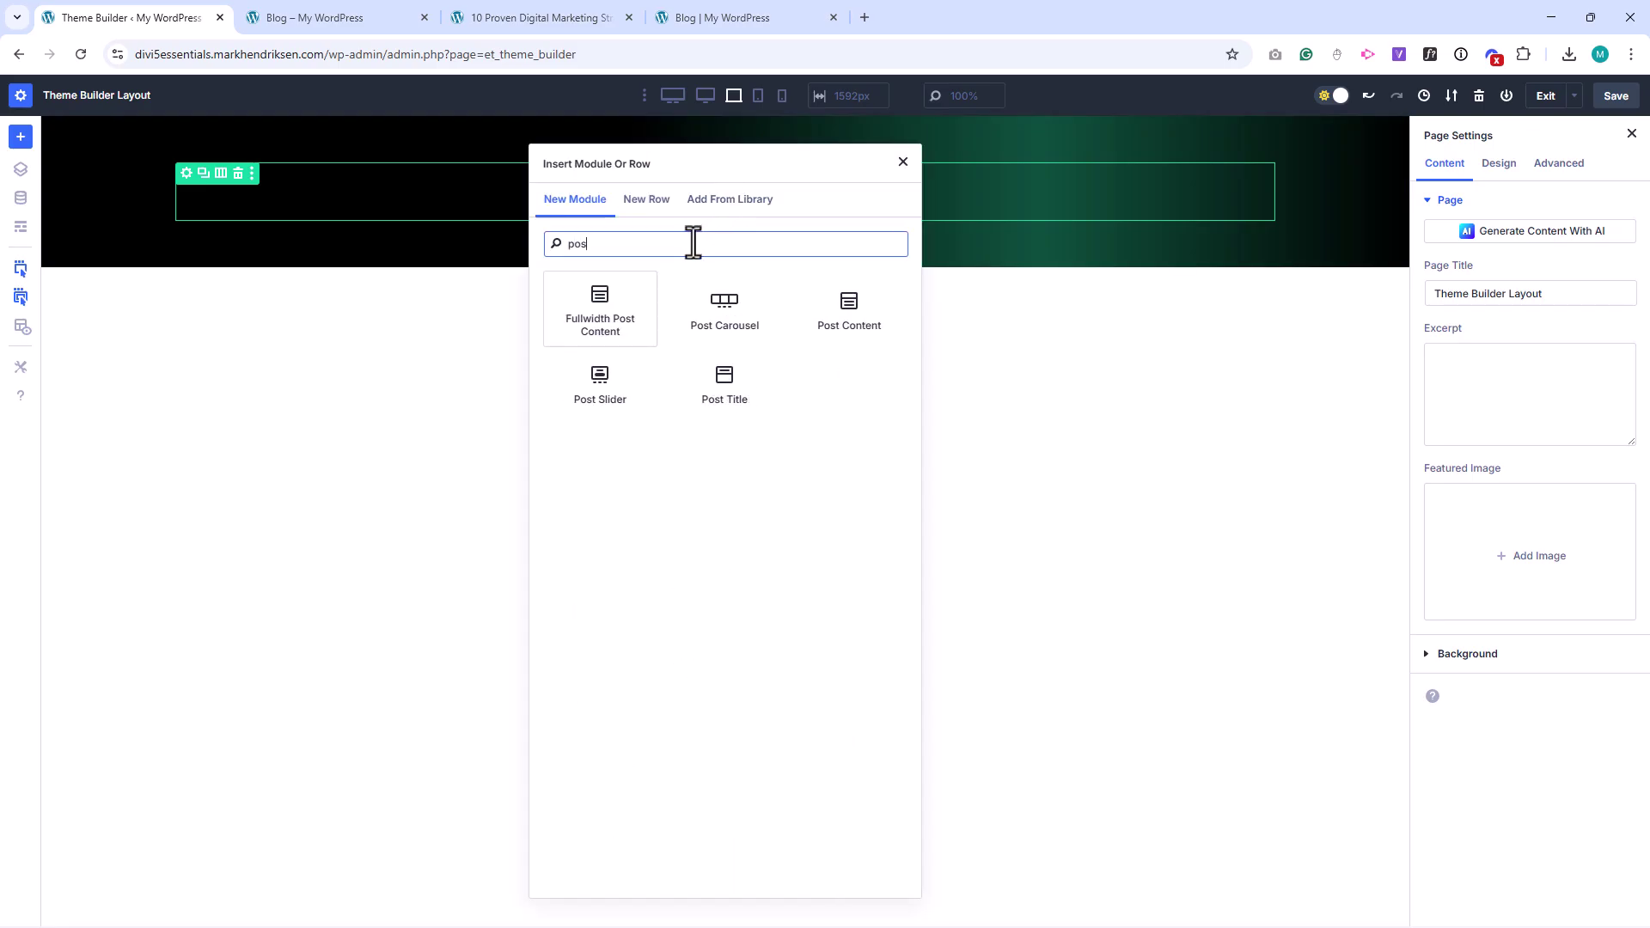
click(727, 387)
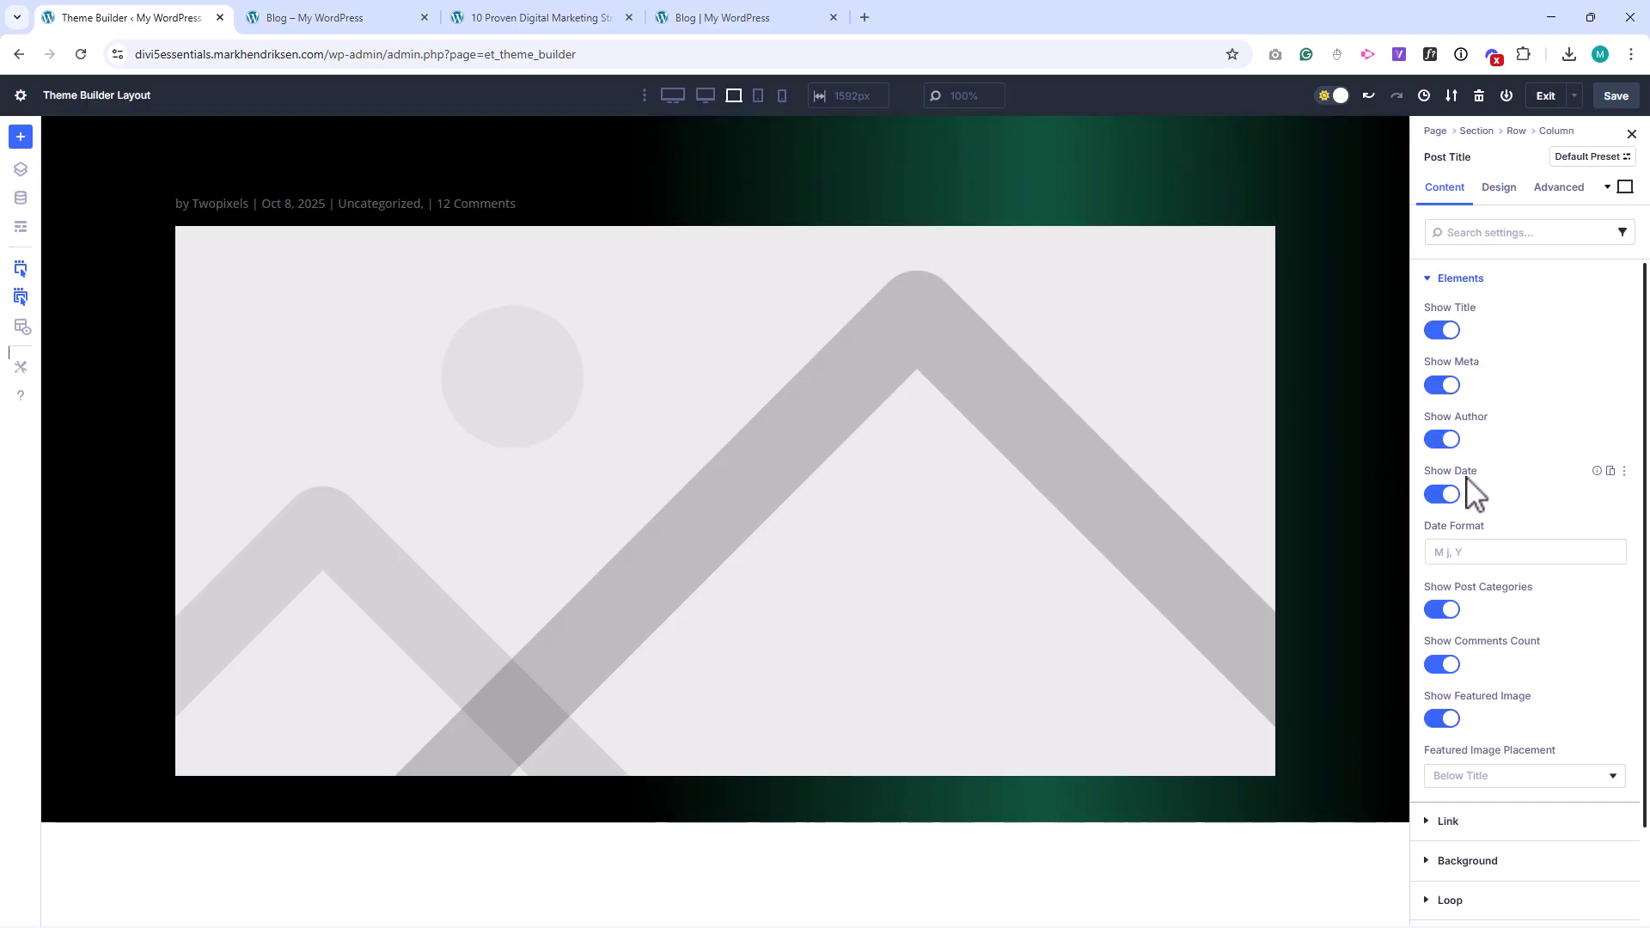
click(1442, 718)
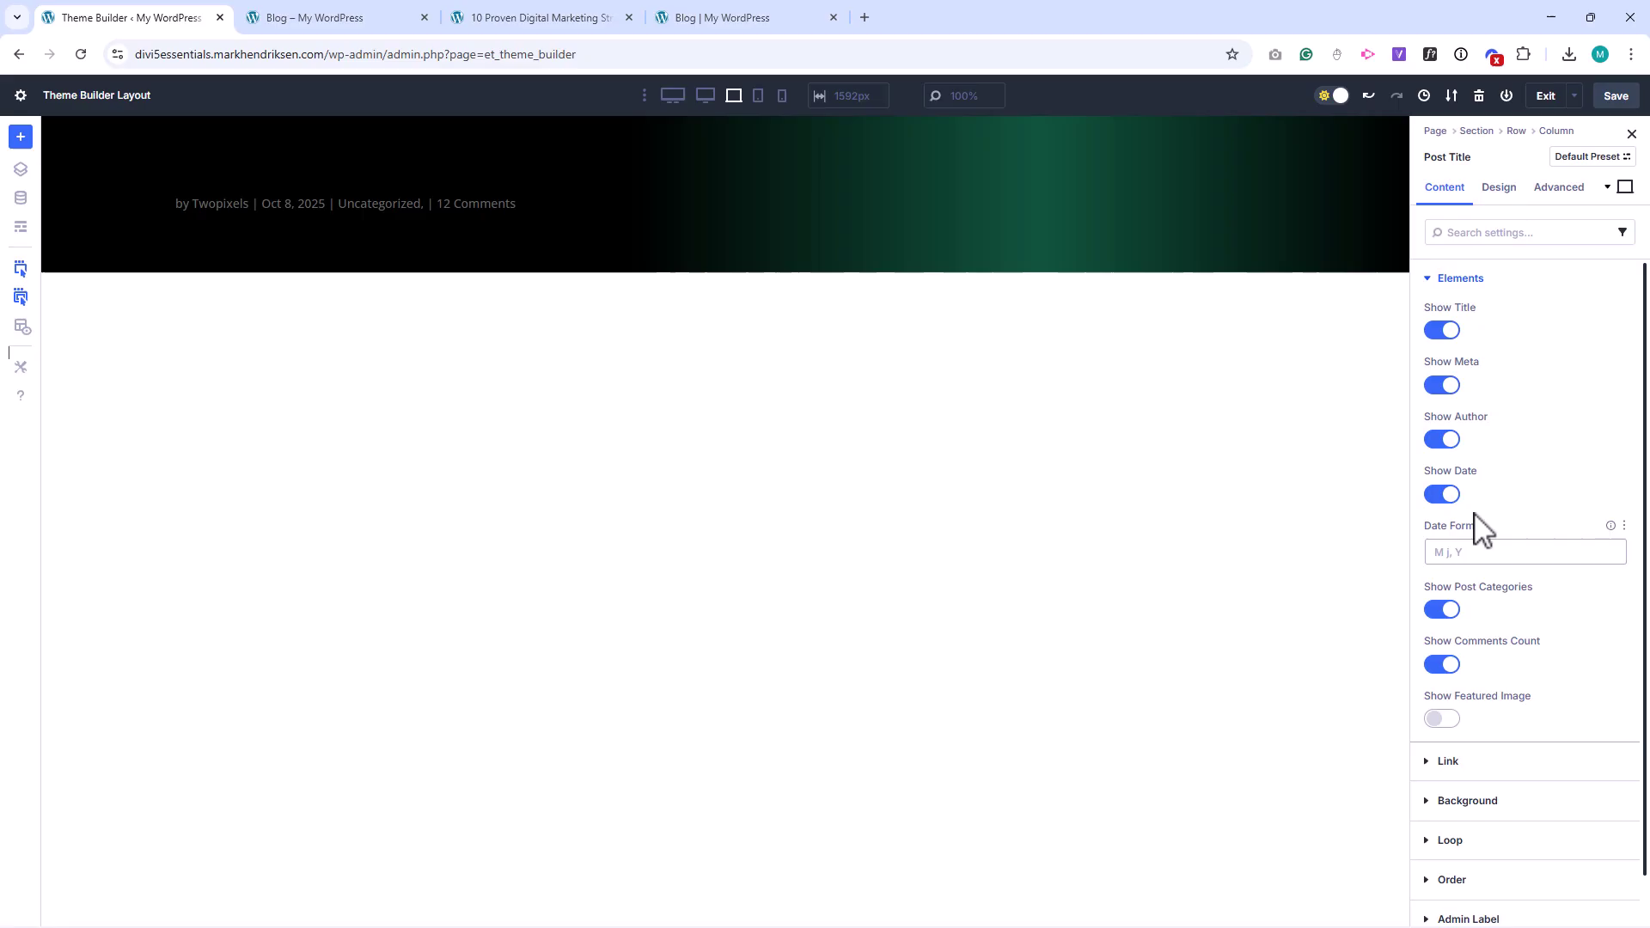
click(1439, 441)
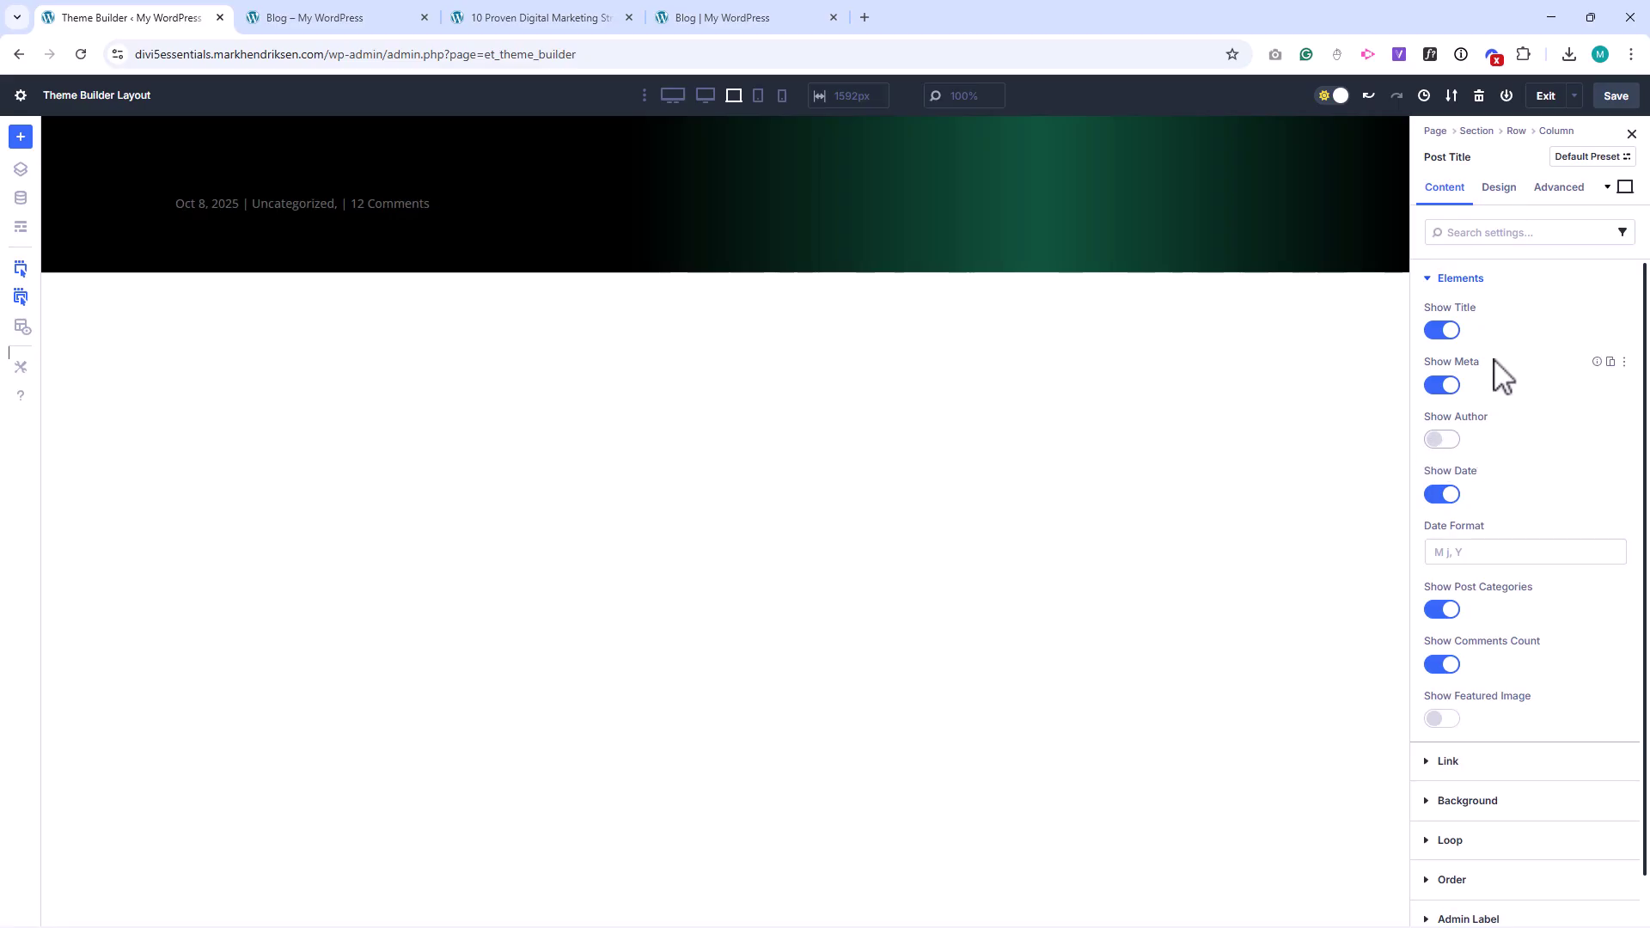
Step: Style the title text FFFFFF white, bold, centred, at size Clamp(44px, 5vw, 60px)
click(1499, 189)
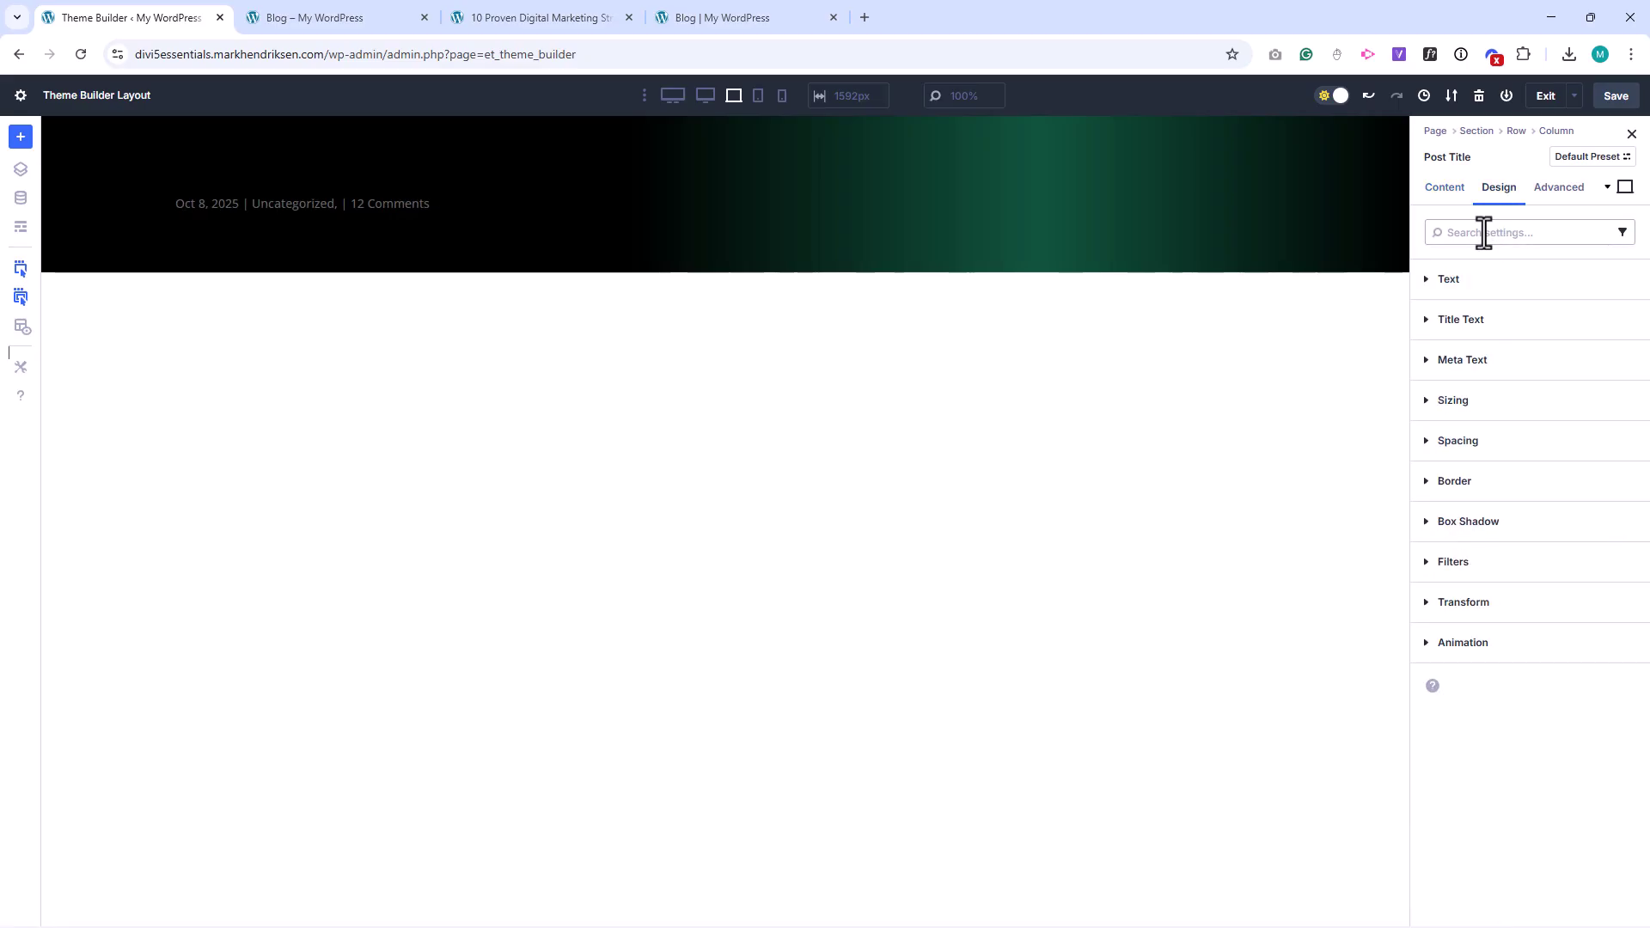
click(1471, 321)
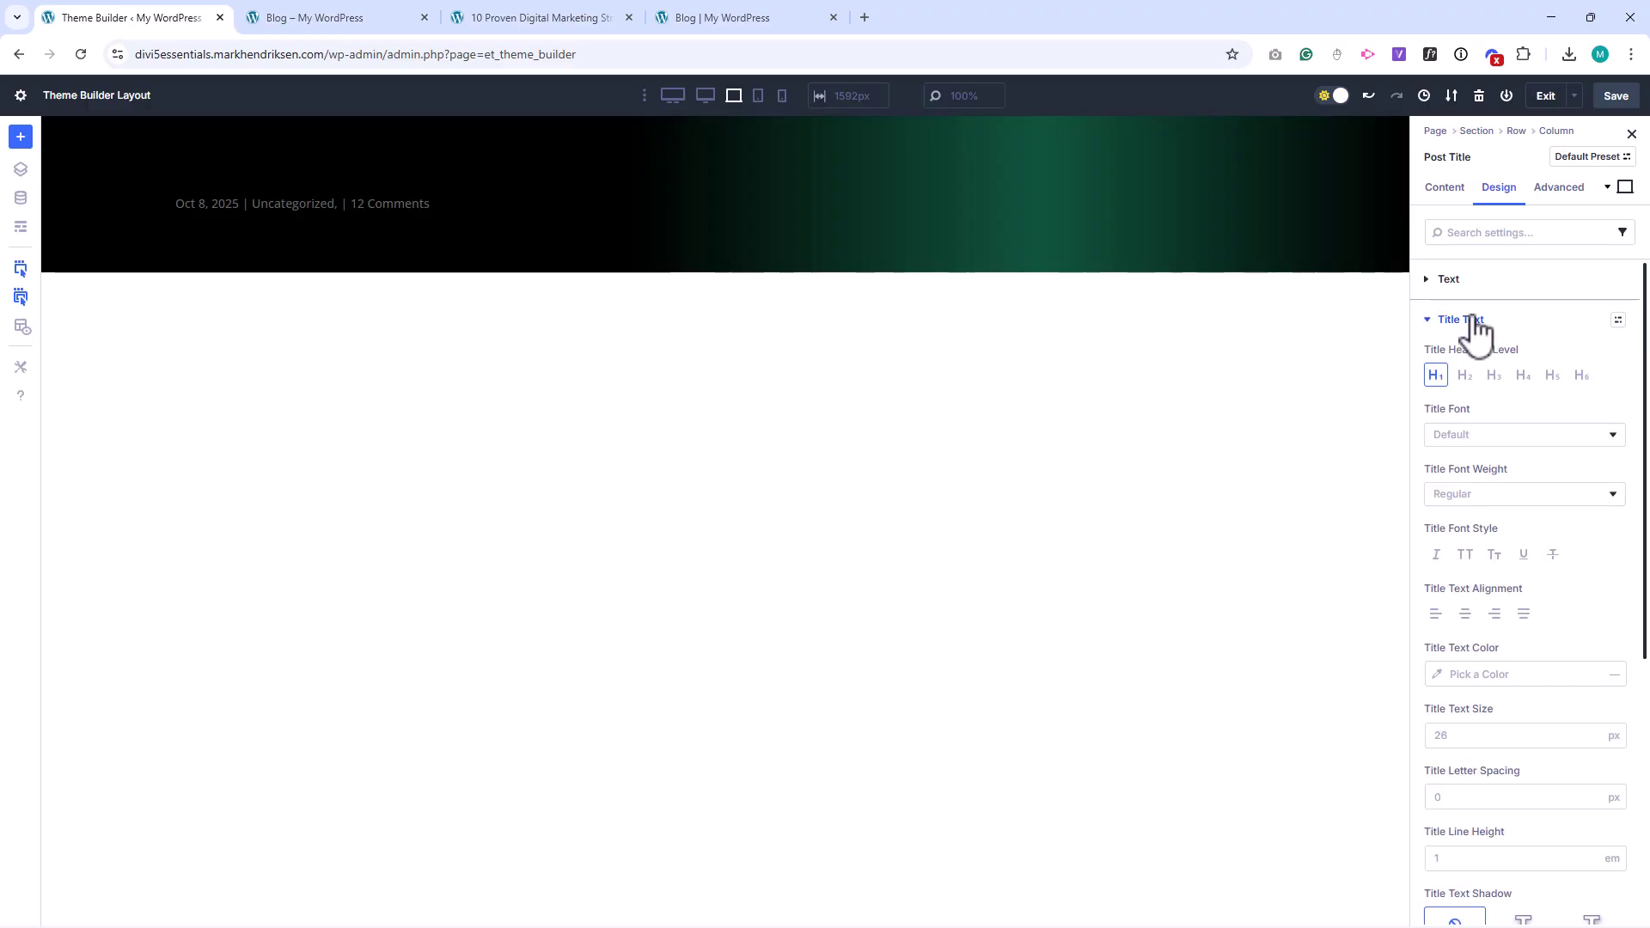
click(1437, 674)
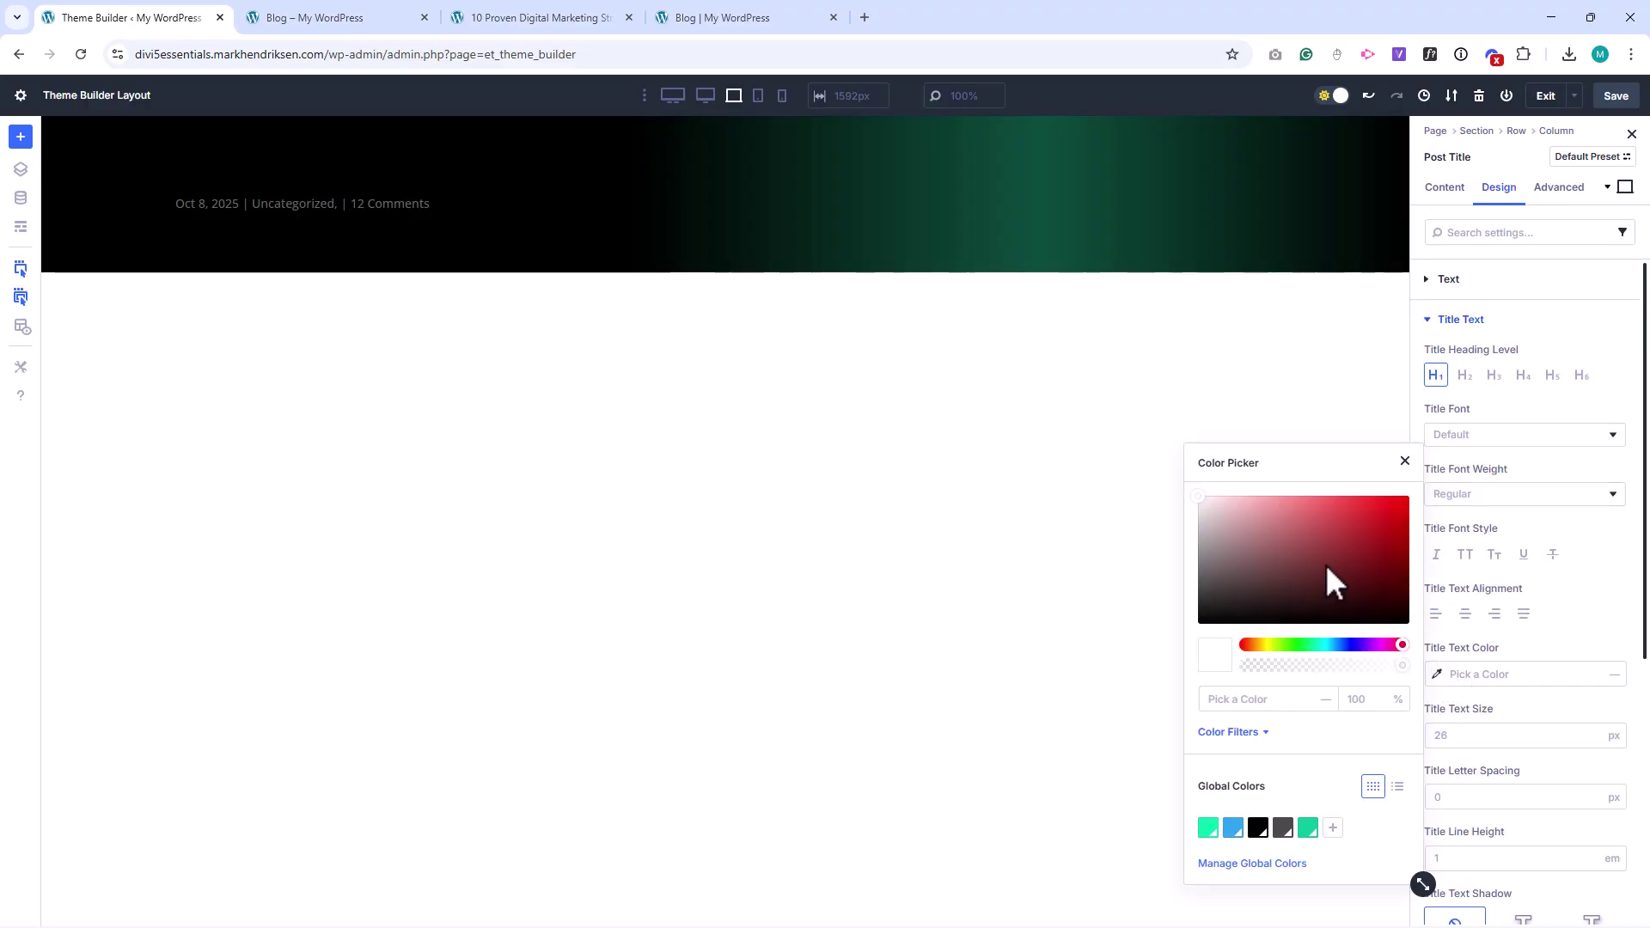
drag(1325, 564, 1200, 497)
click(1405, 460)
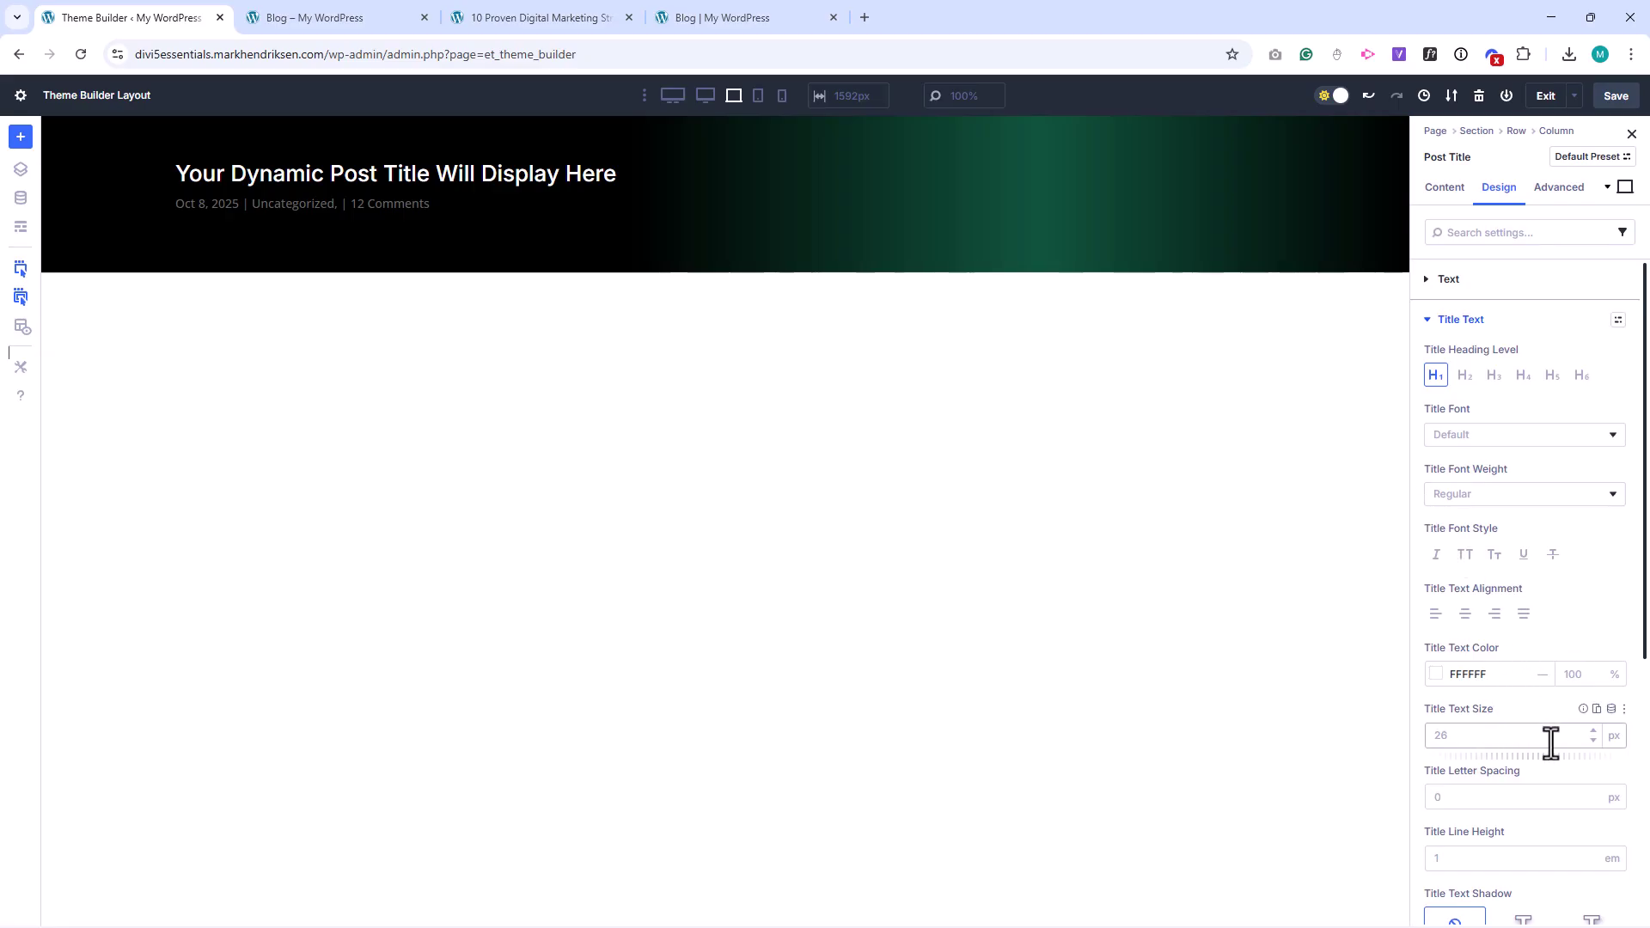
click(1611, 708)
click(1502, 720)
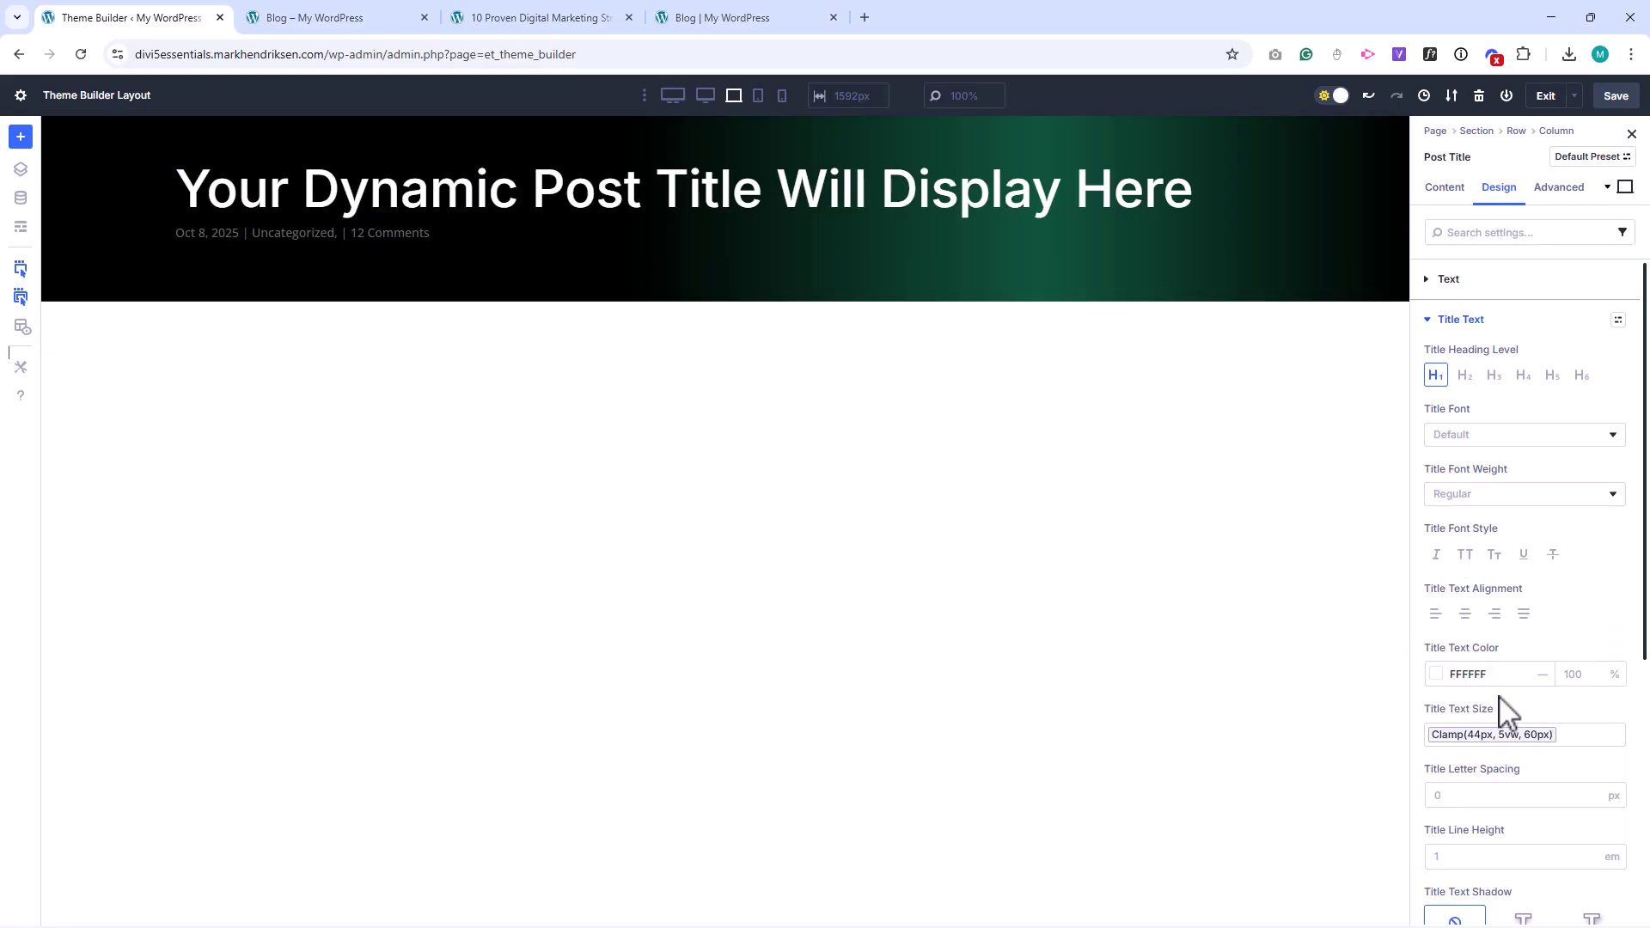
click(1465, 613)
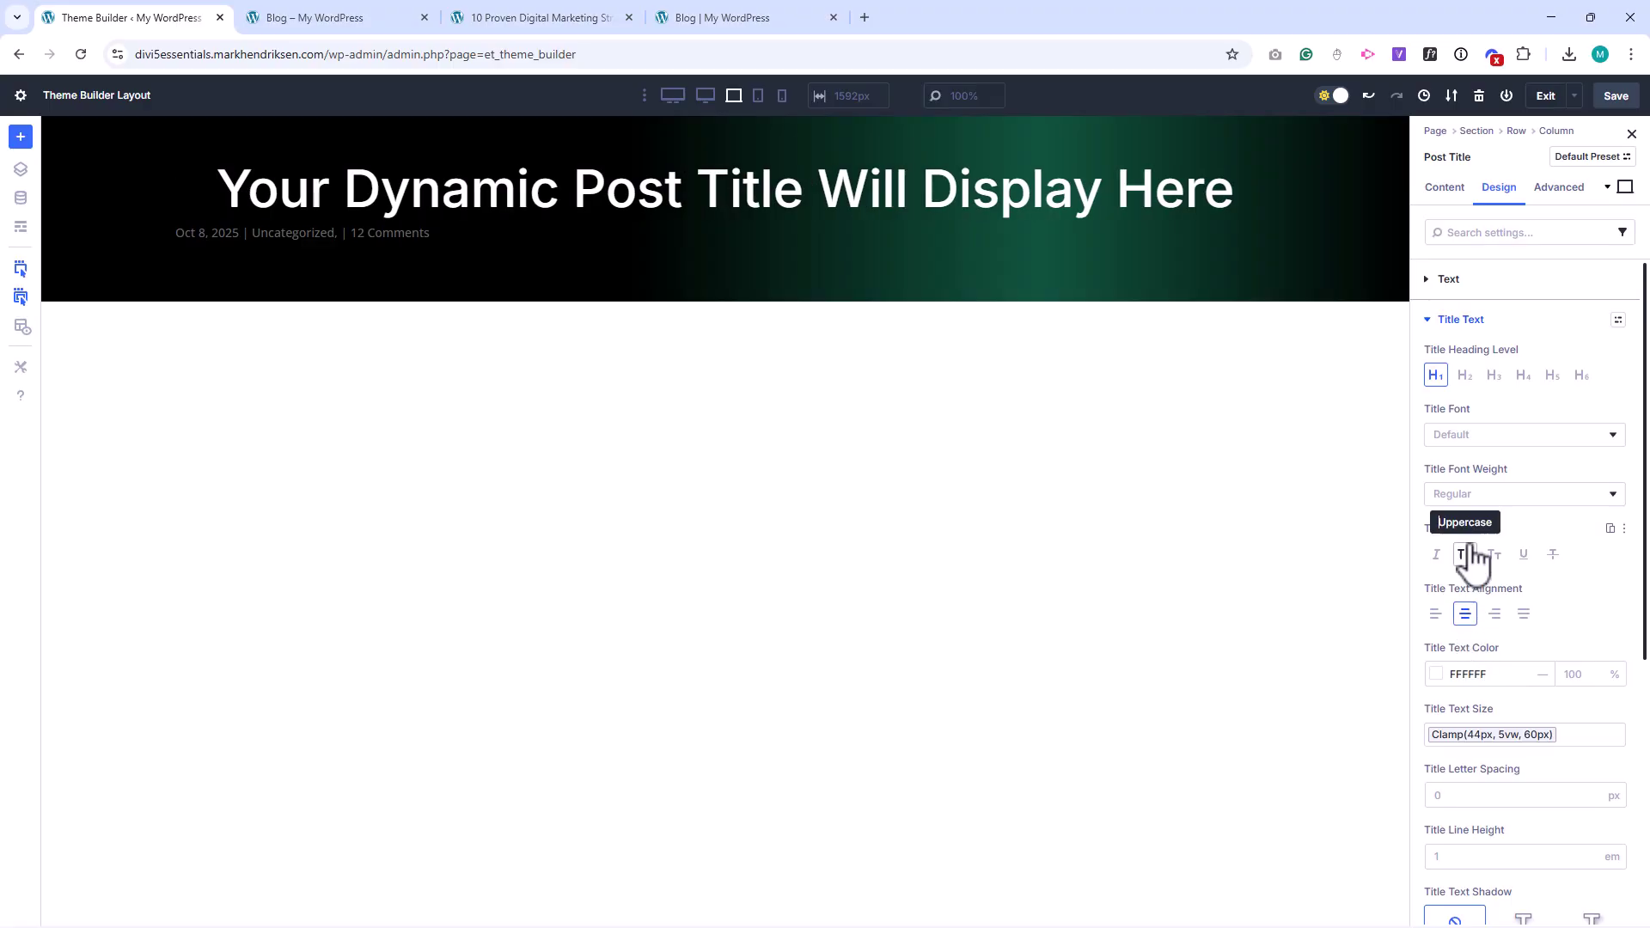
click(1470, 497)
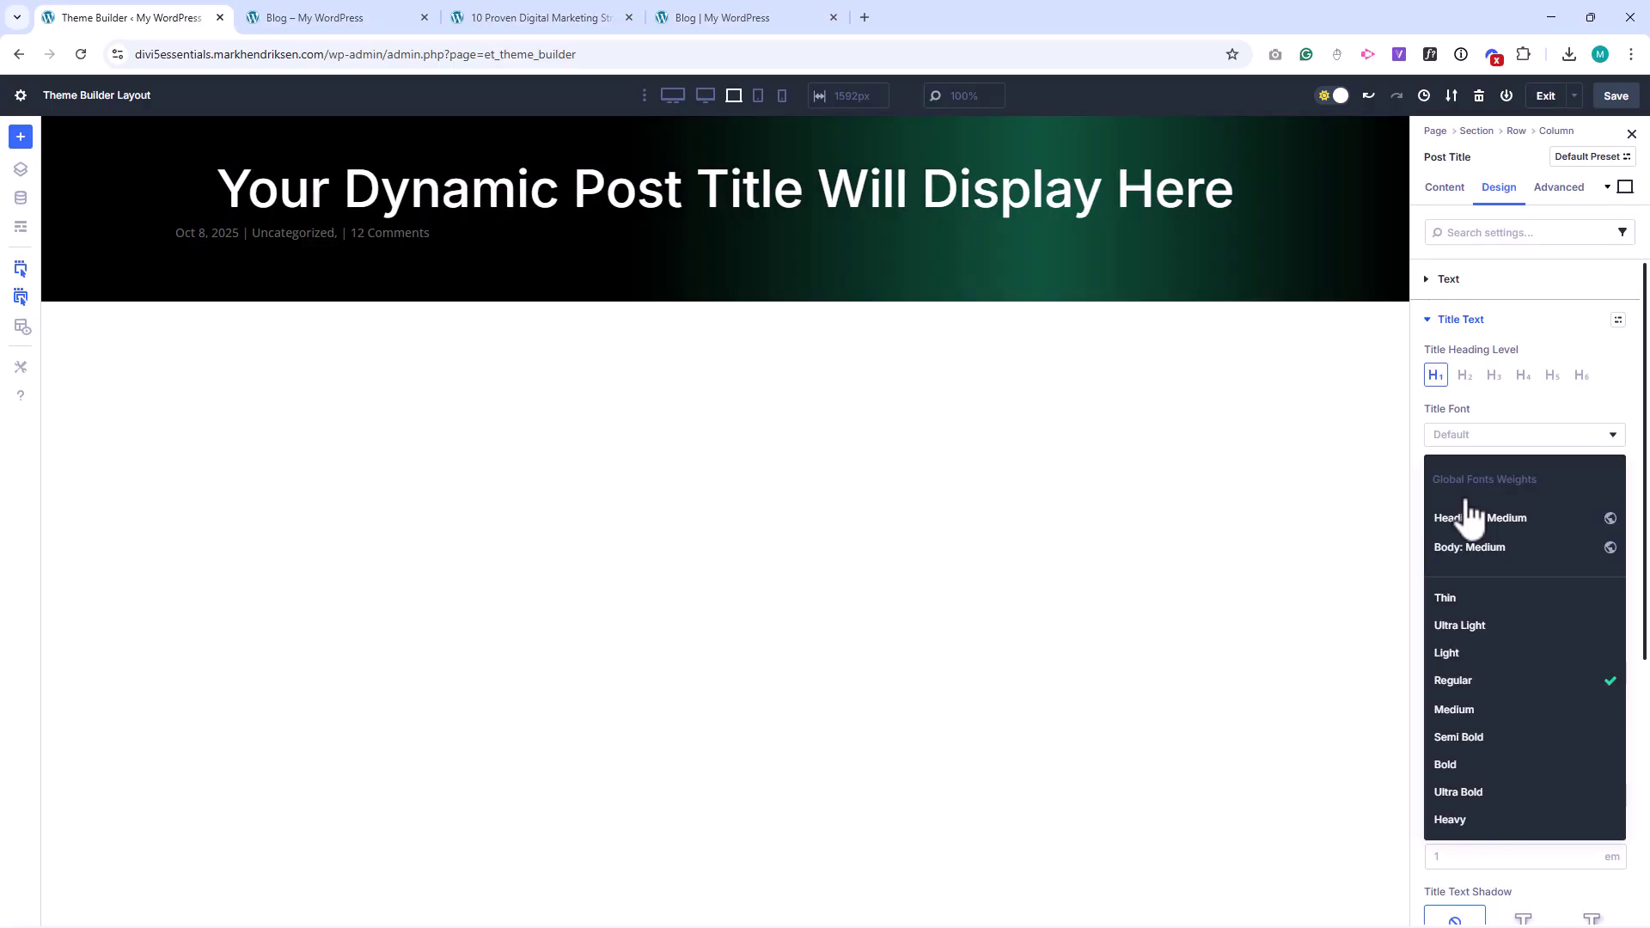
click(1460, 764)
Step: Give the Meta Text a white colour at 75 opacity and Center alignment
click(1474, 322)
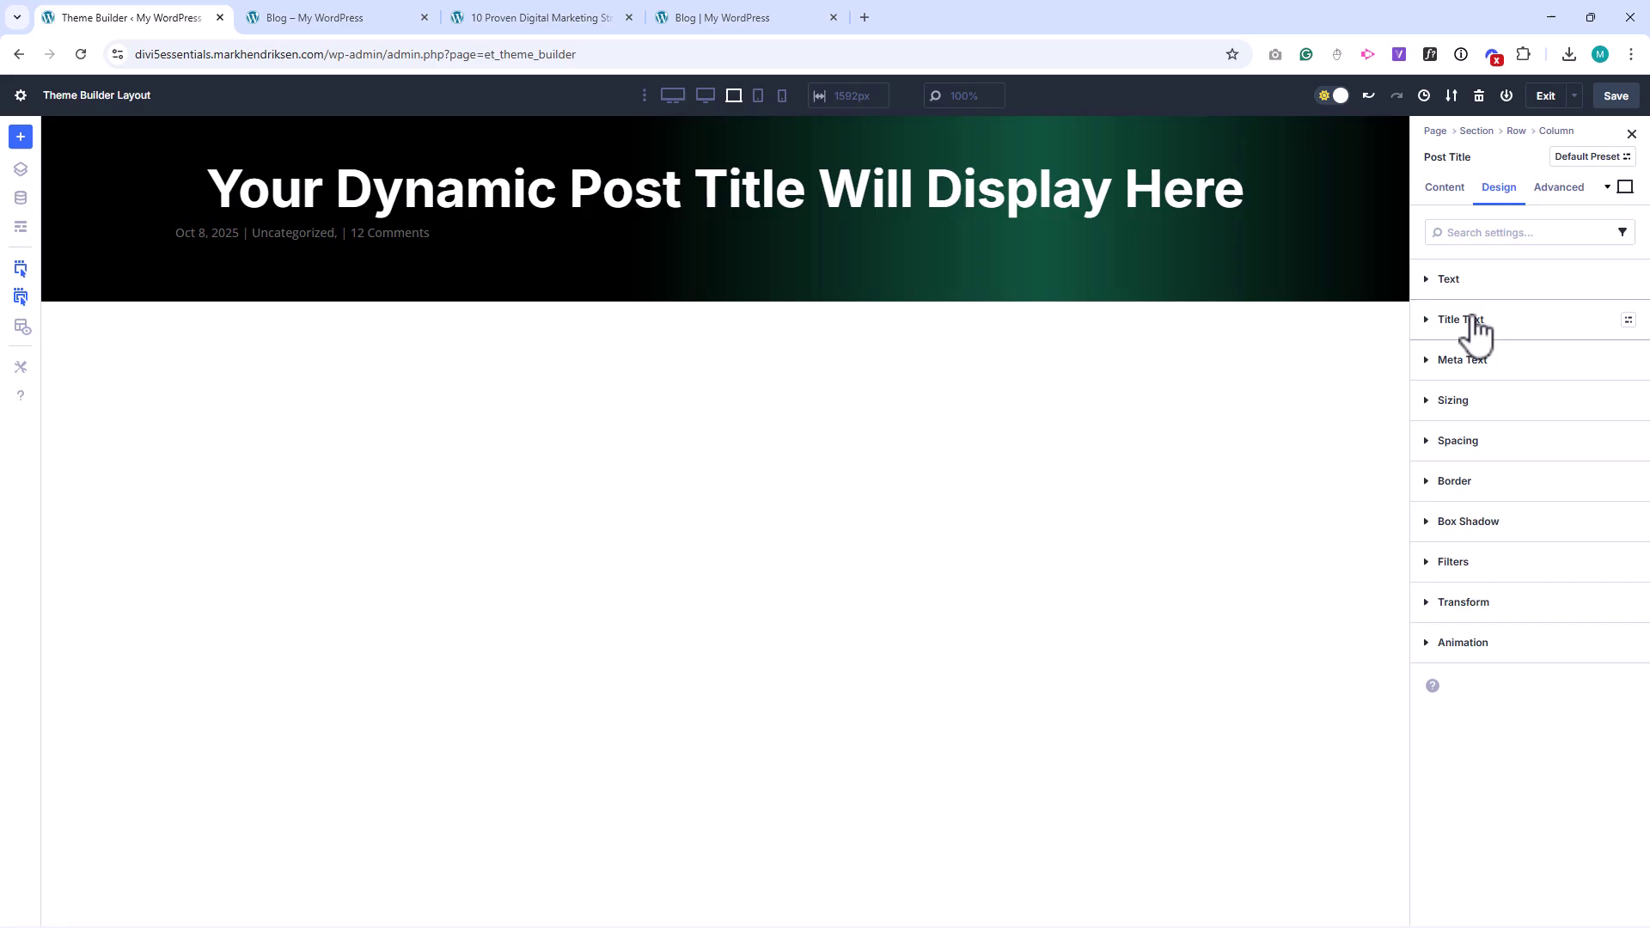
click(1476, 363)
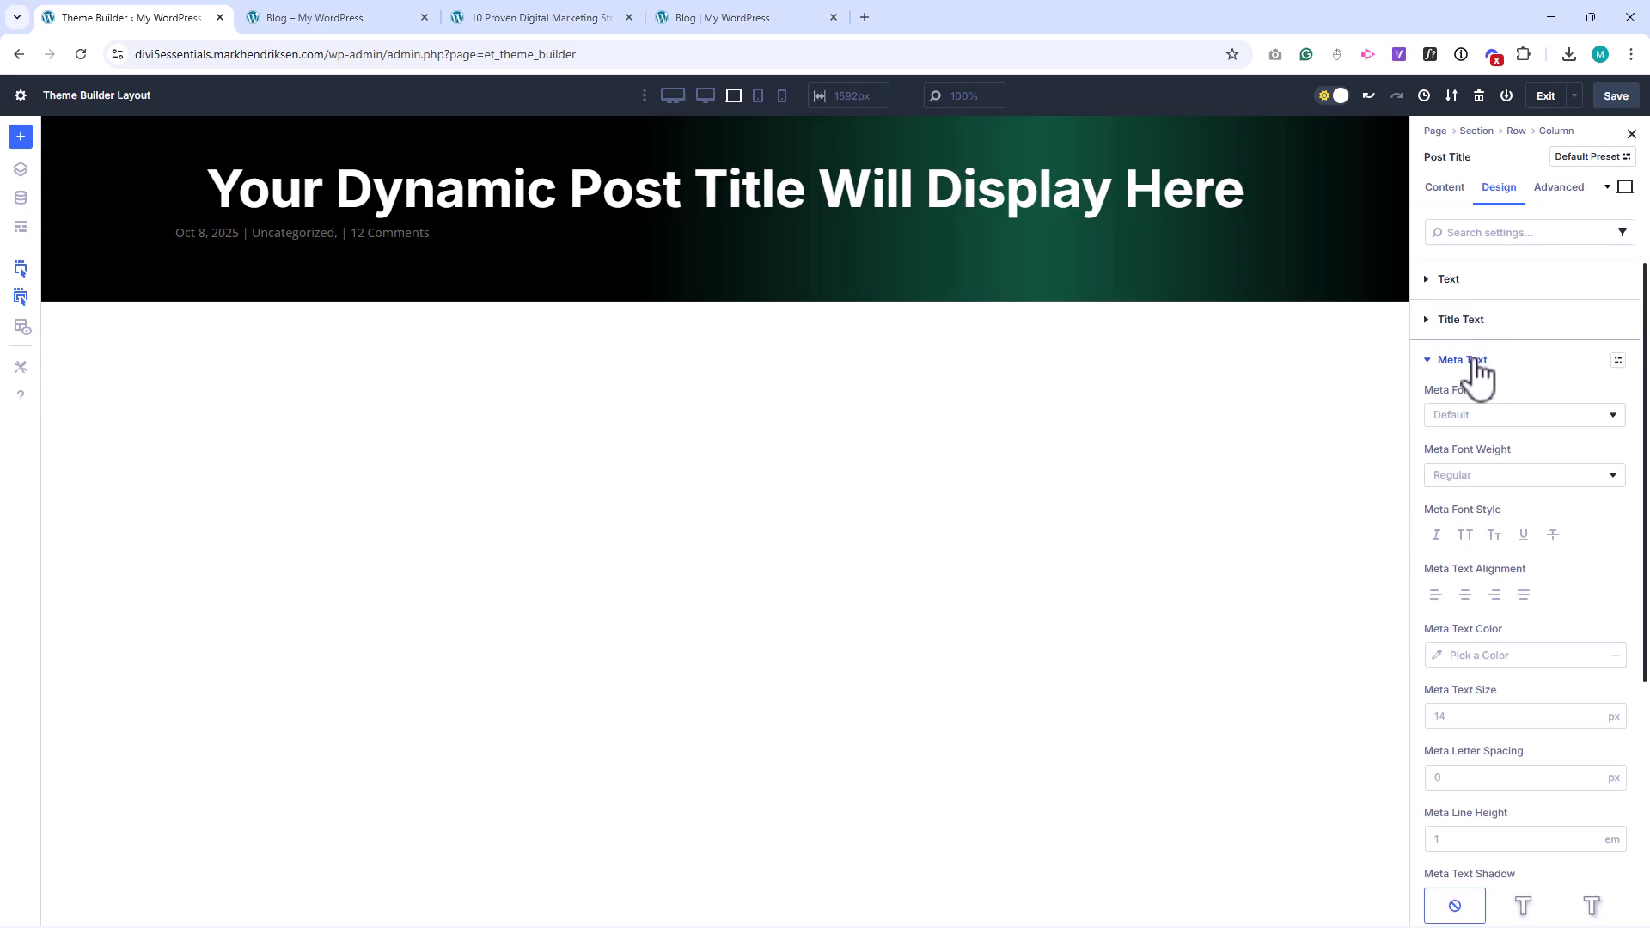
click(1440, 656)
drag(1260, 540, 1193, 483)
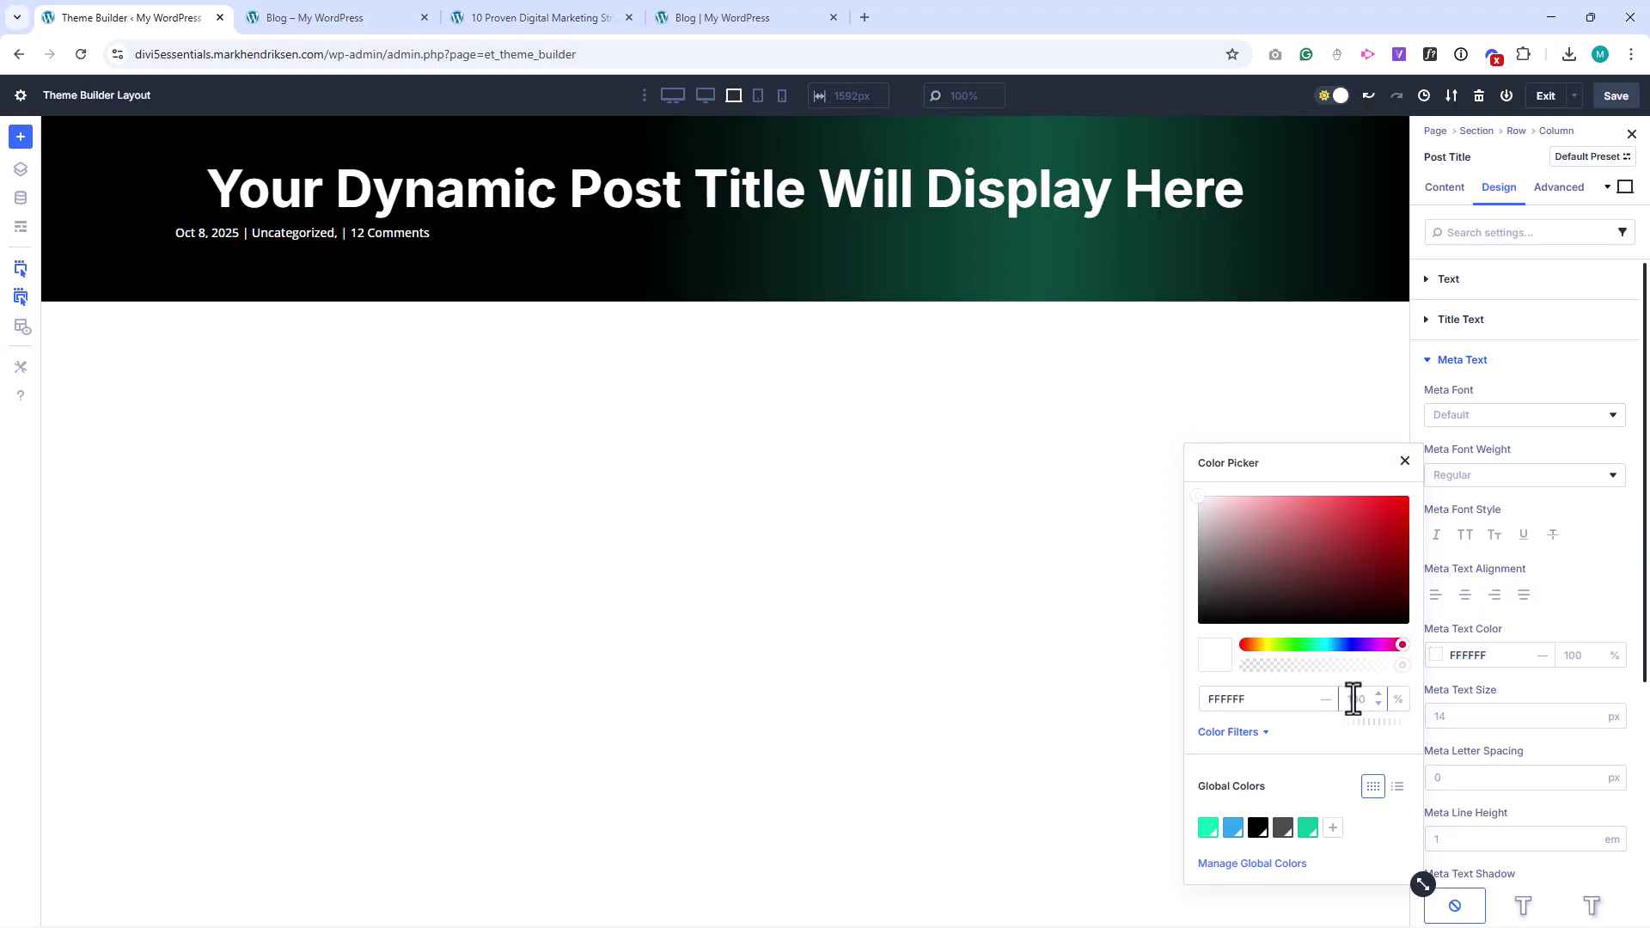
text(75)
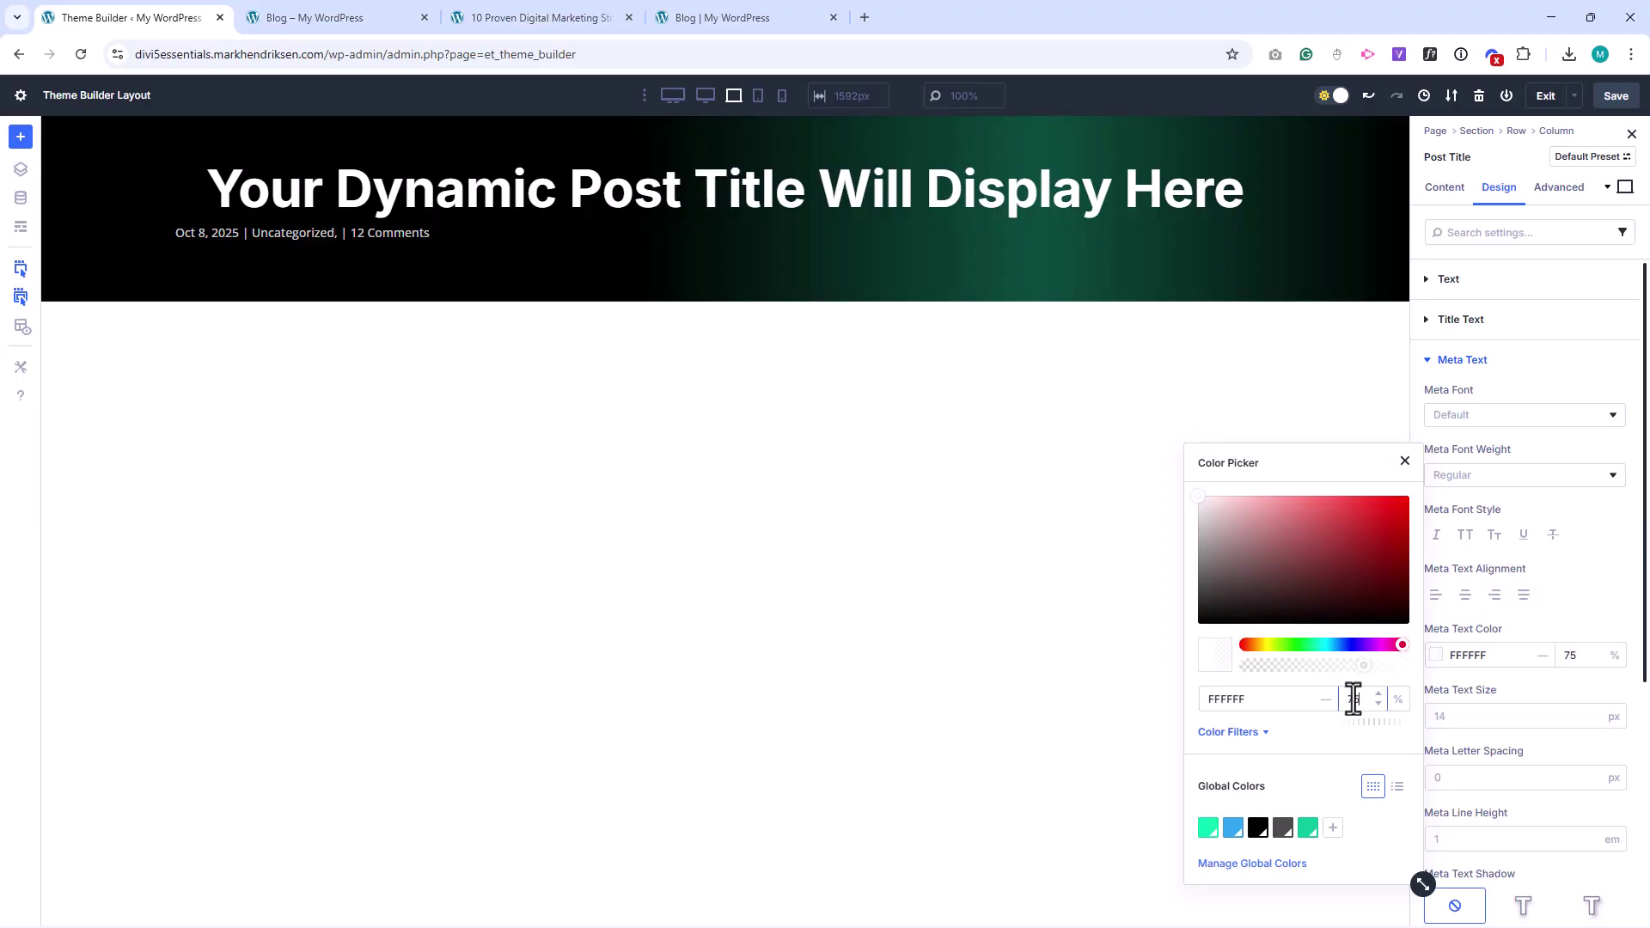
click(1405, 464)
click(1465, 595)
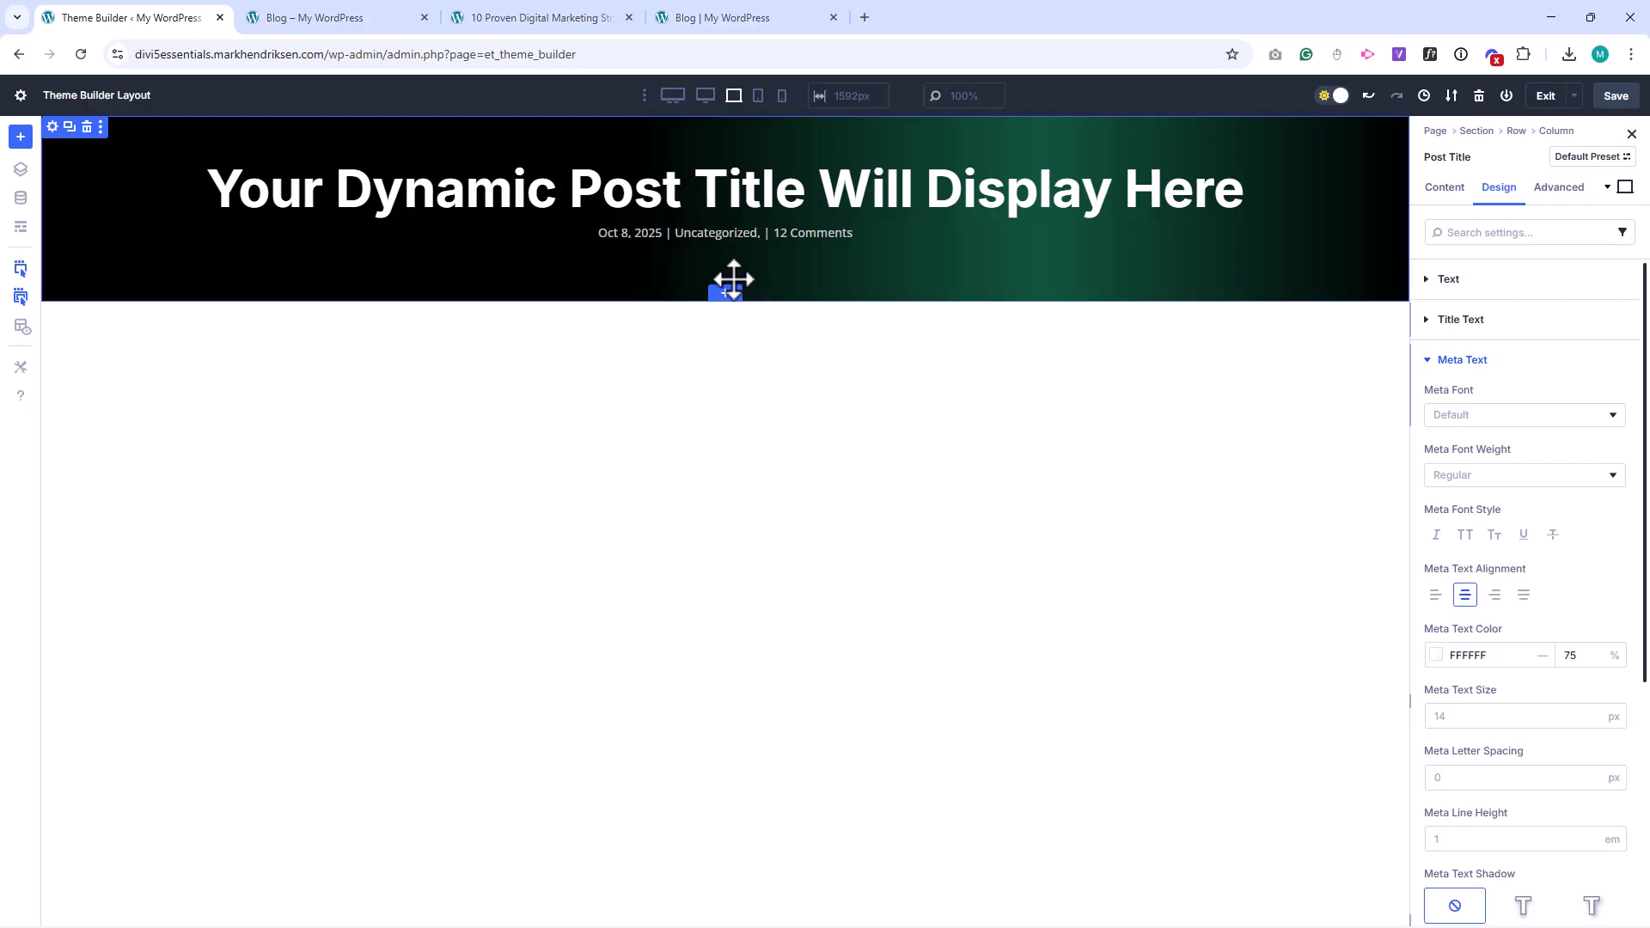
Step: Add a one-column section below the header with a Post Title module, Show Title and Show Meta off
click(725, 295)
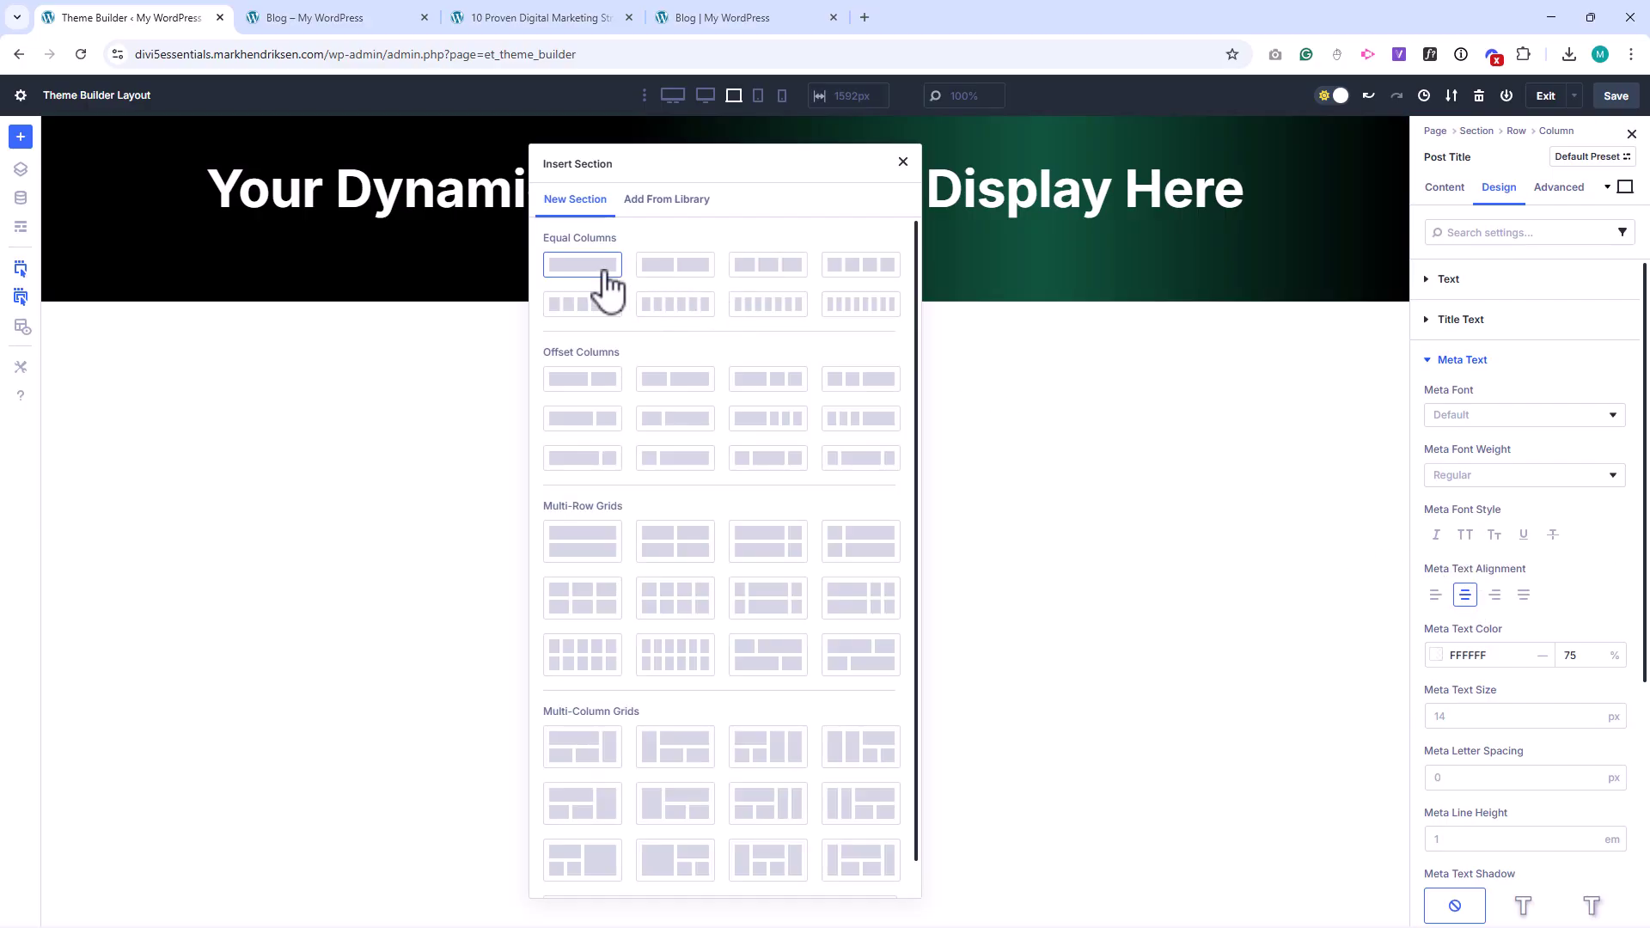
click(582, 265)
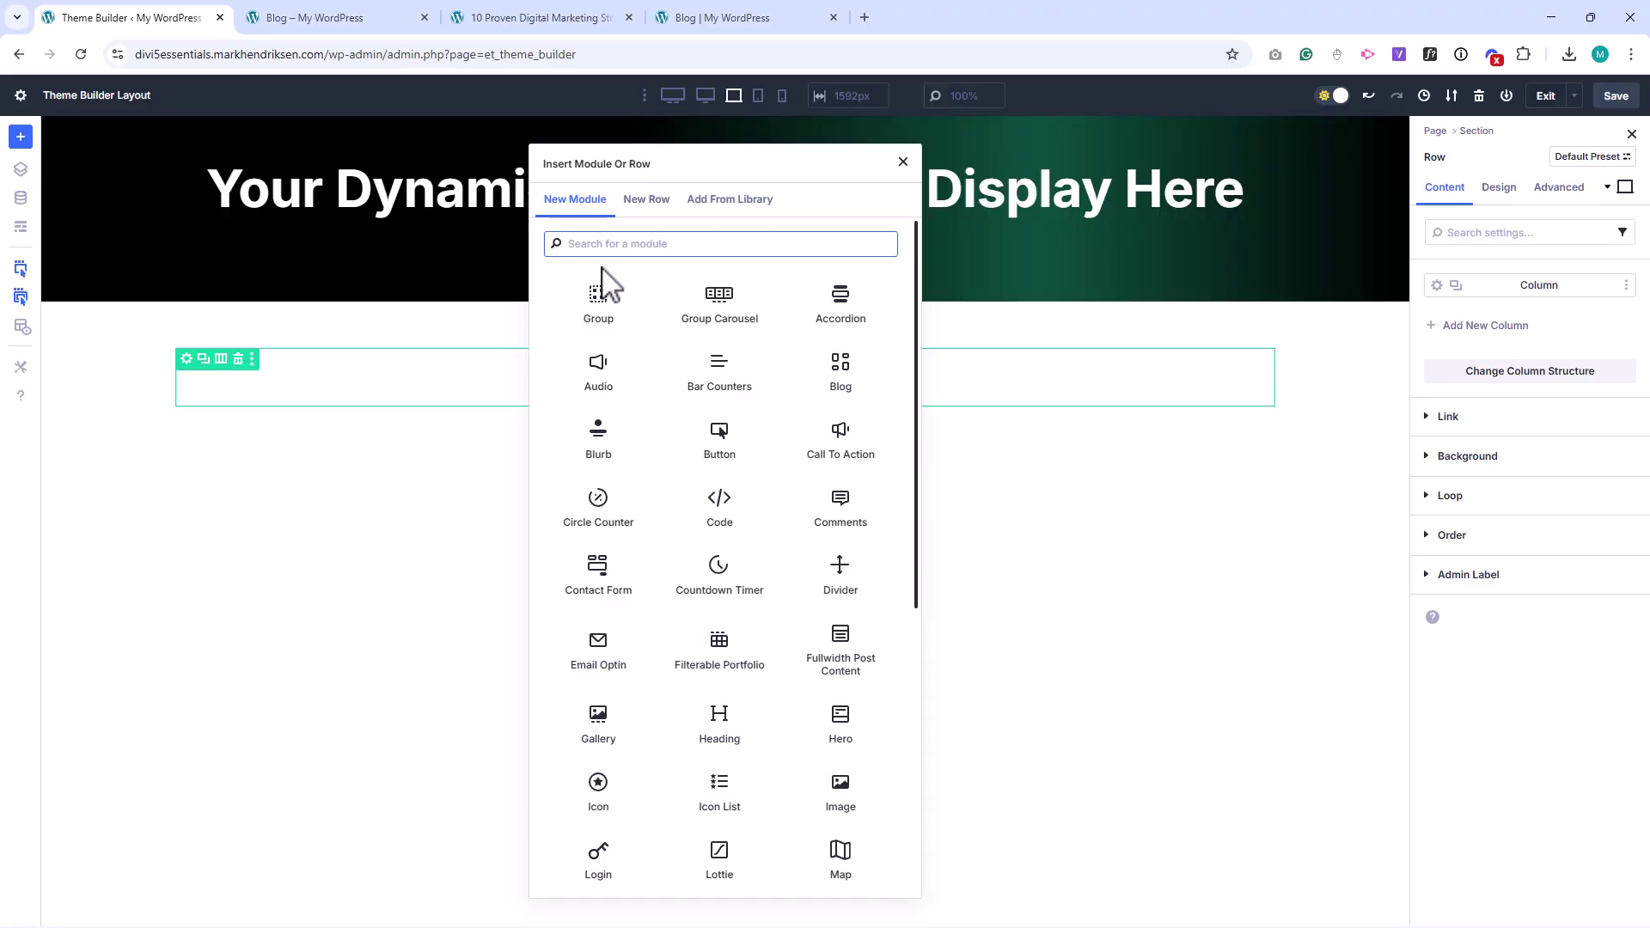
text(pos)
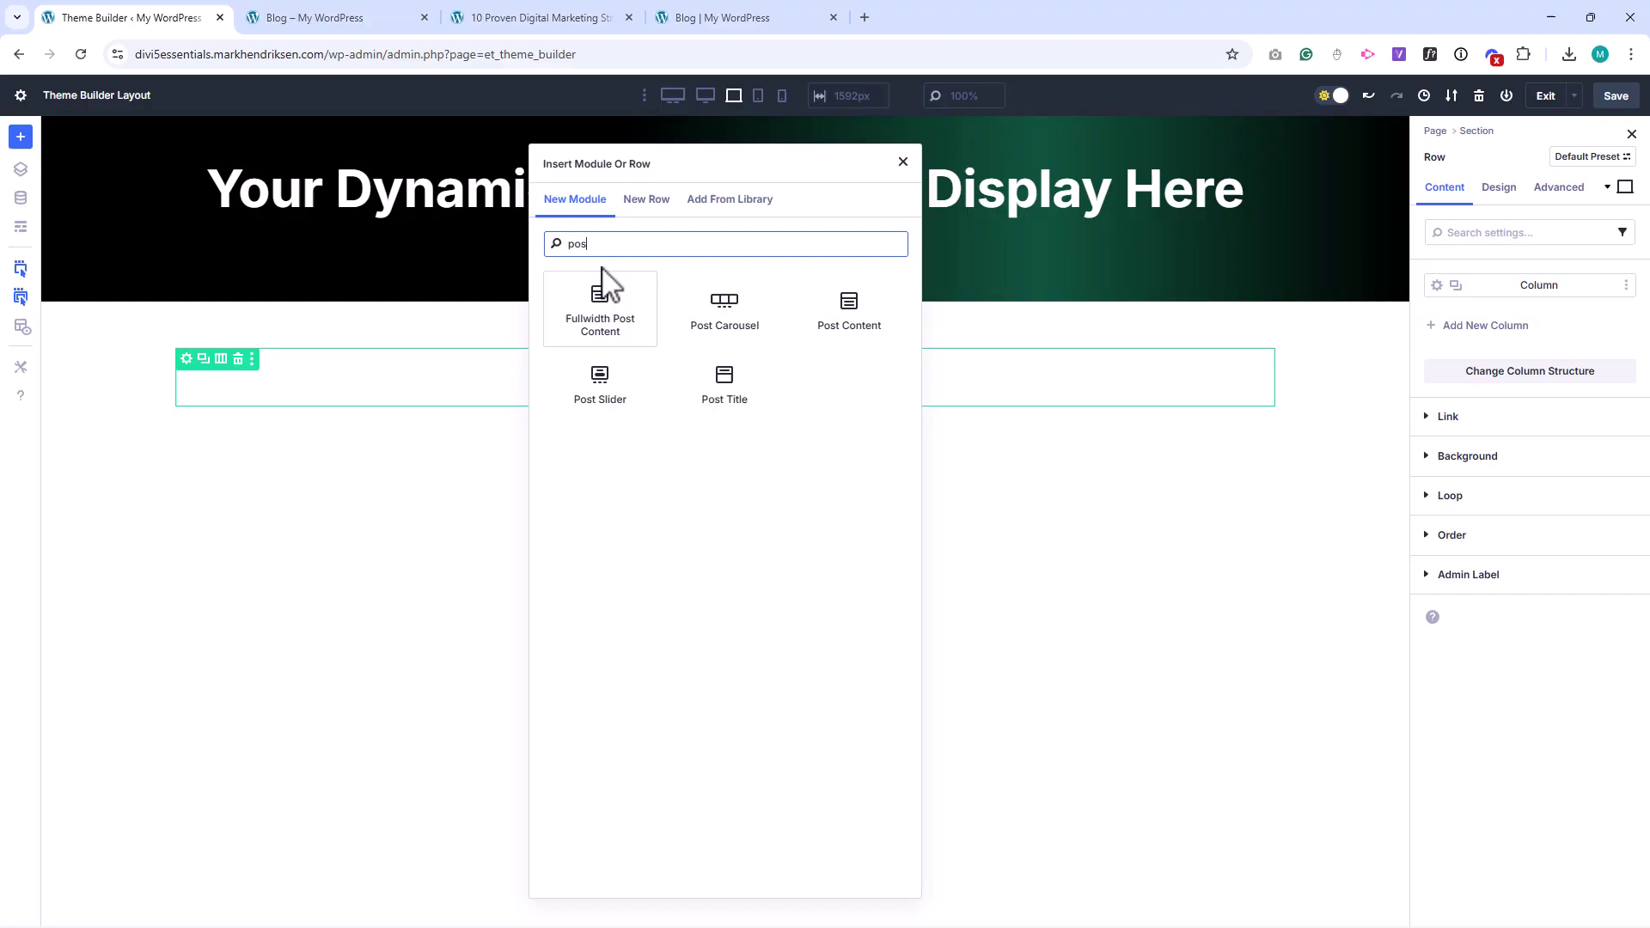
click(731, 387)
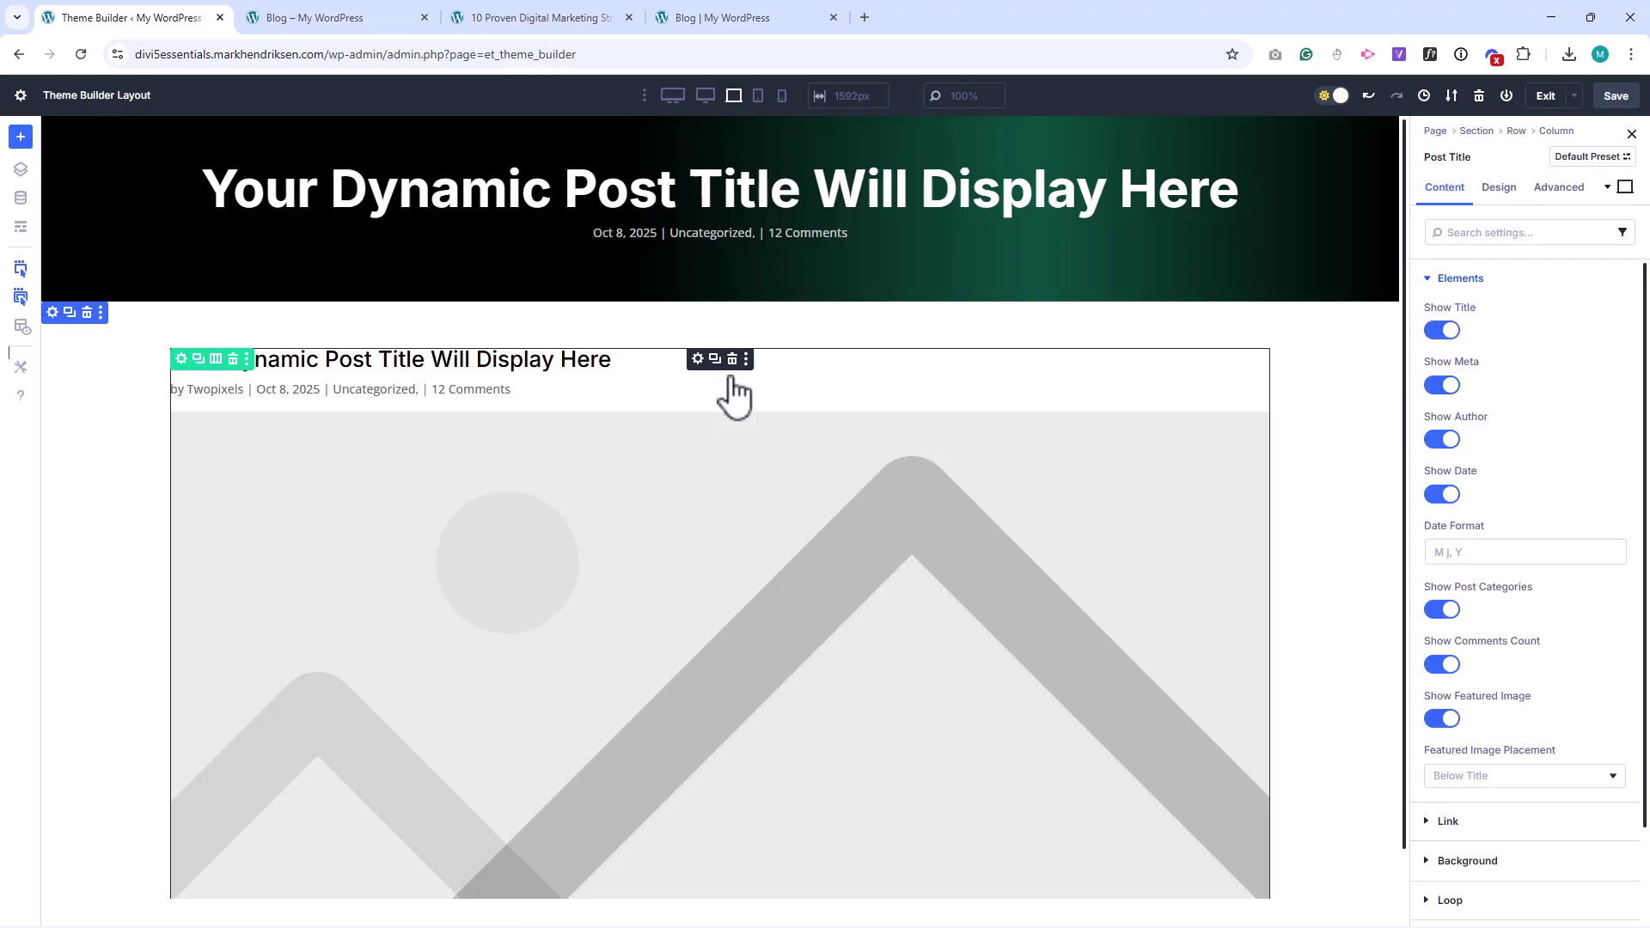
click(1441, 331)
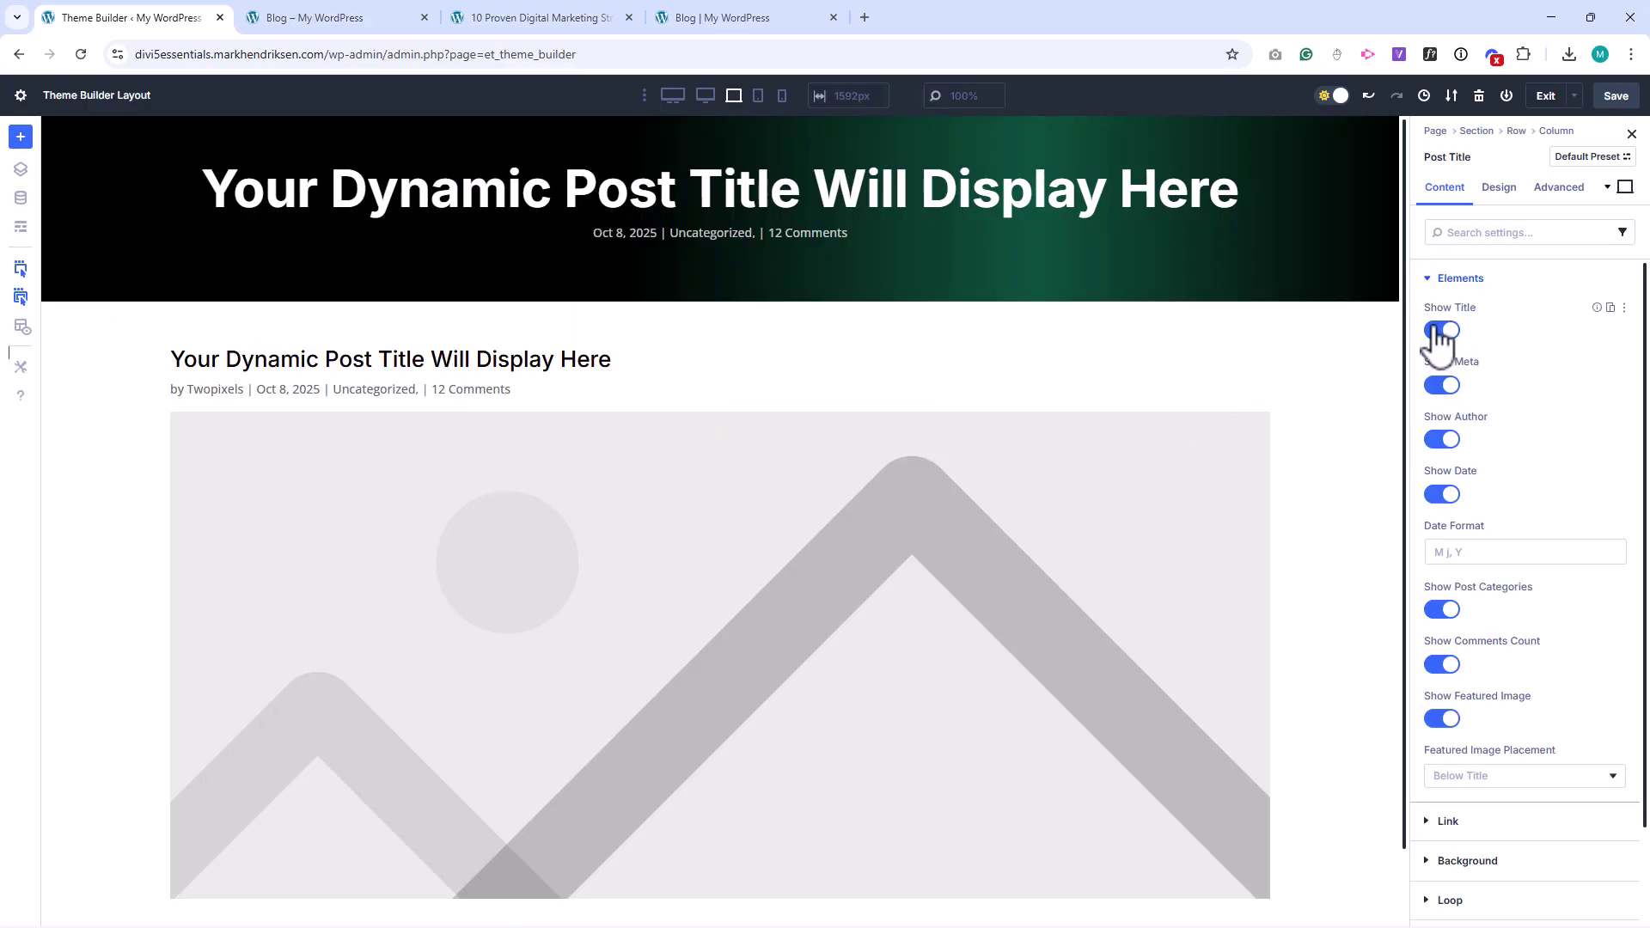
click(1441, 385)
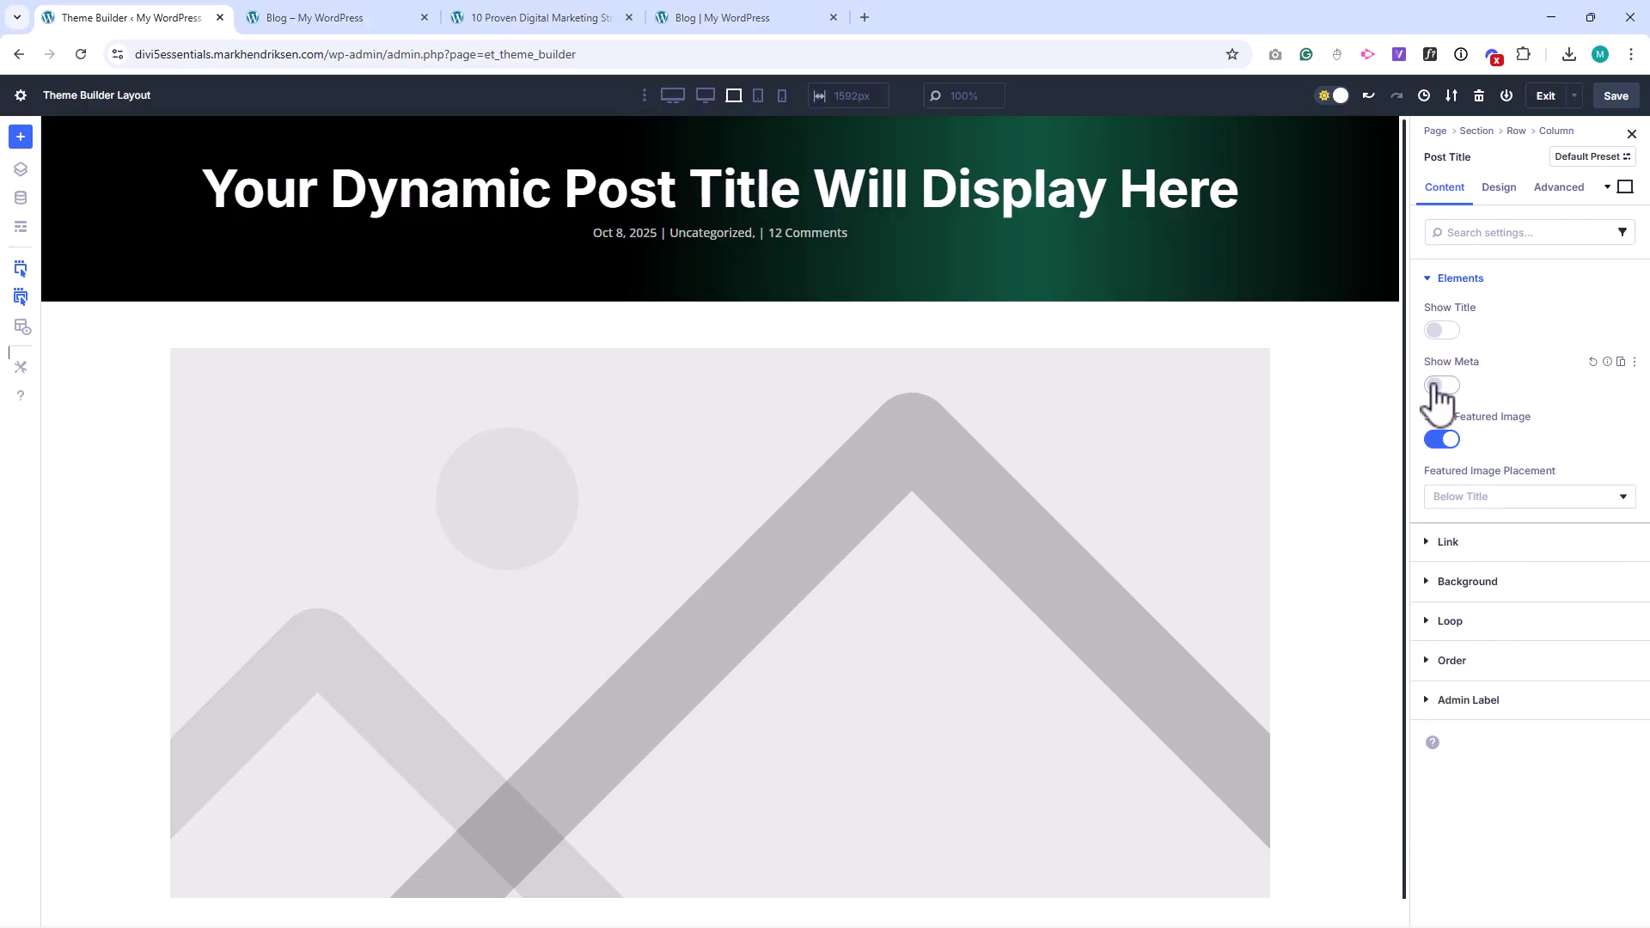
Step: Round the featured image module's corners with a 12px border radius
click(1495, 189)
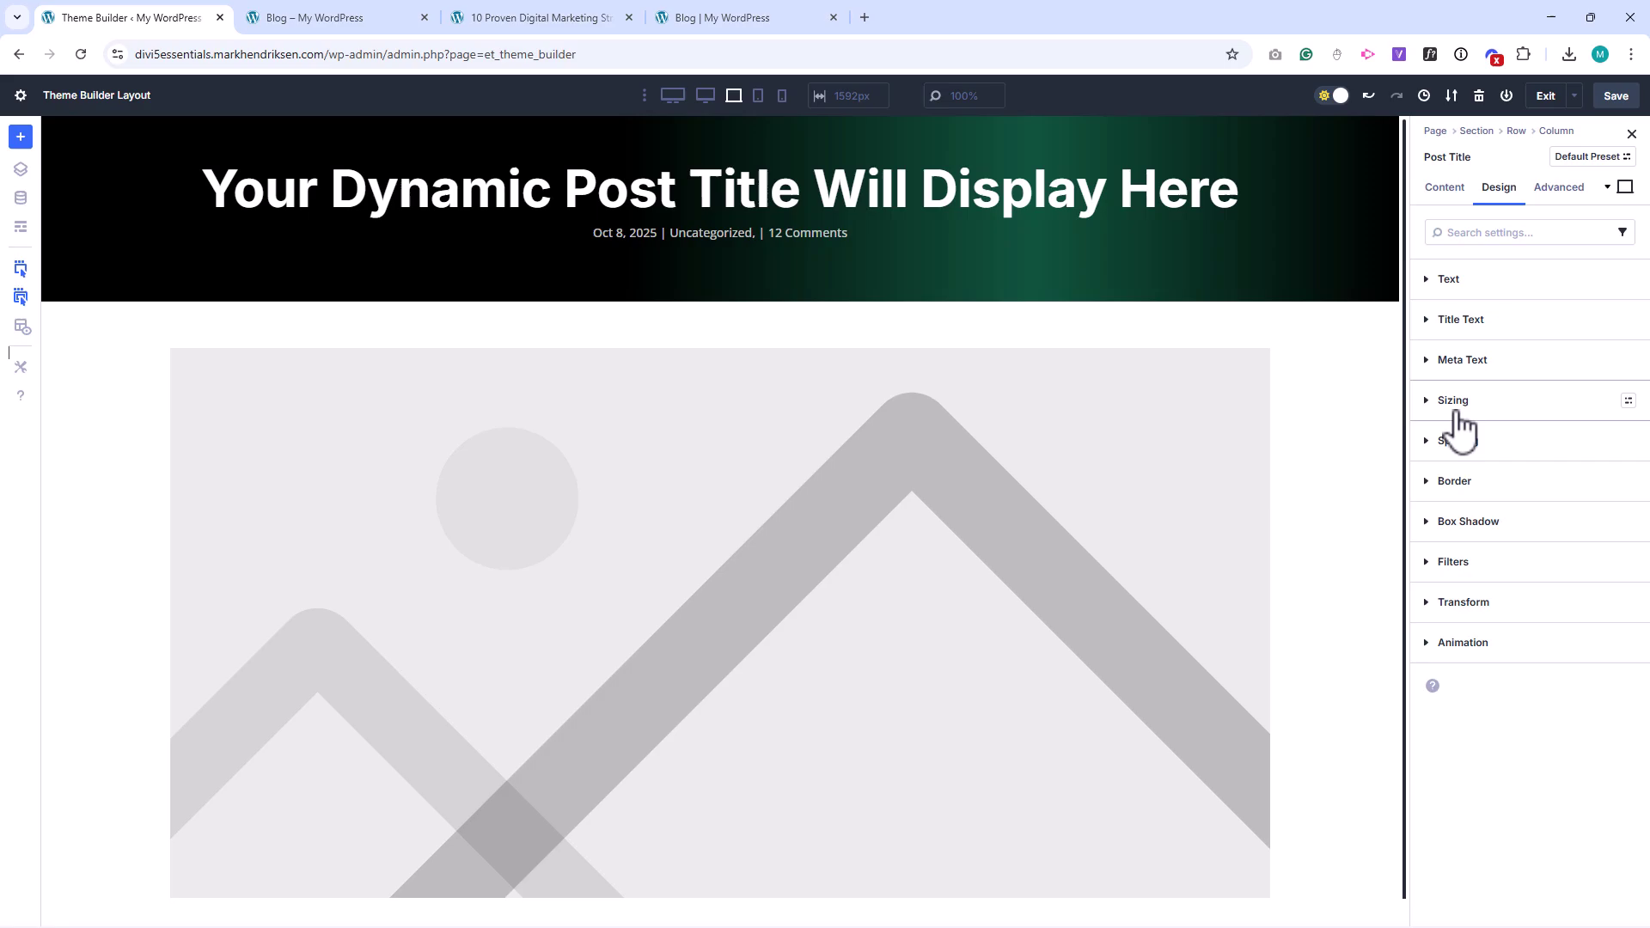
click(1454, 482)
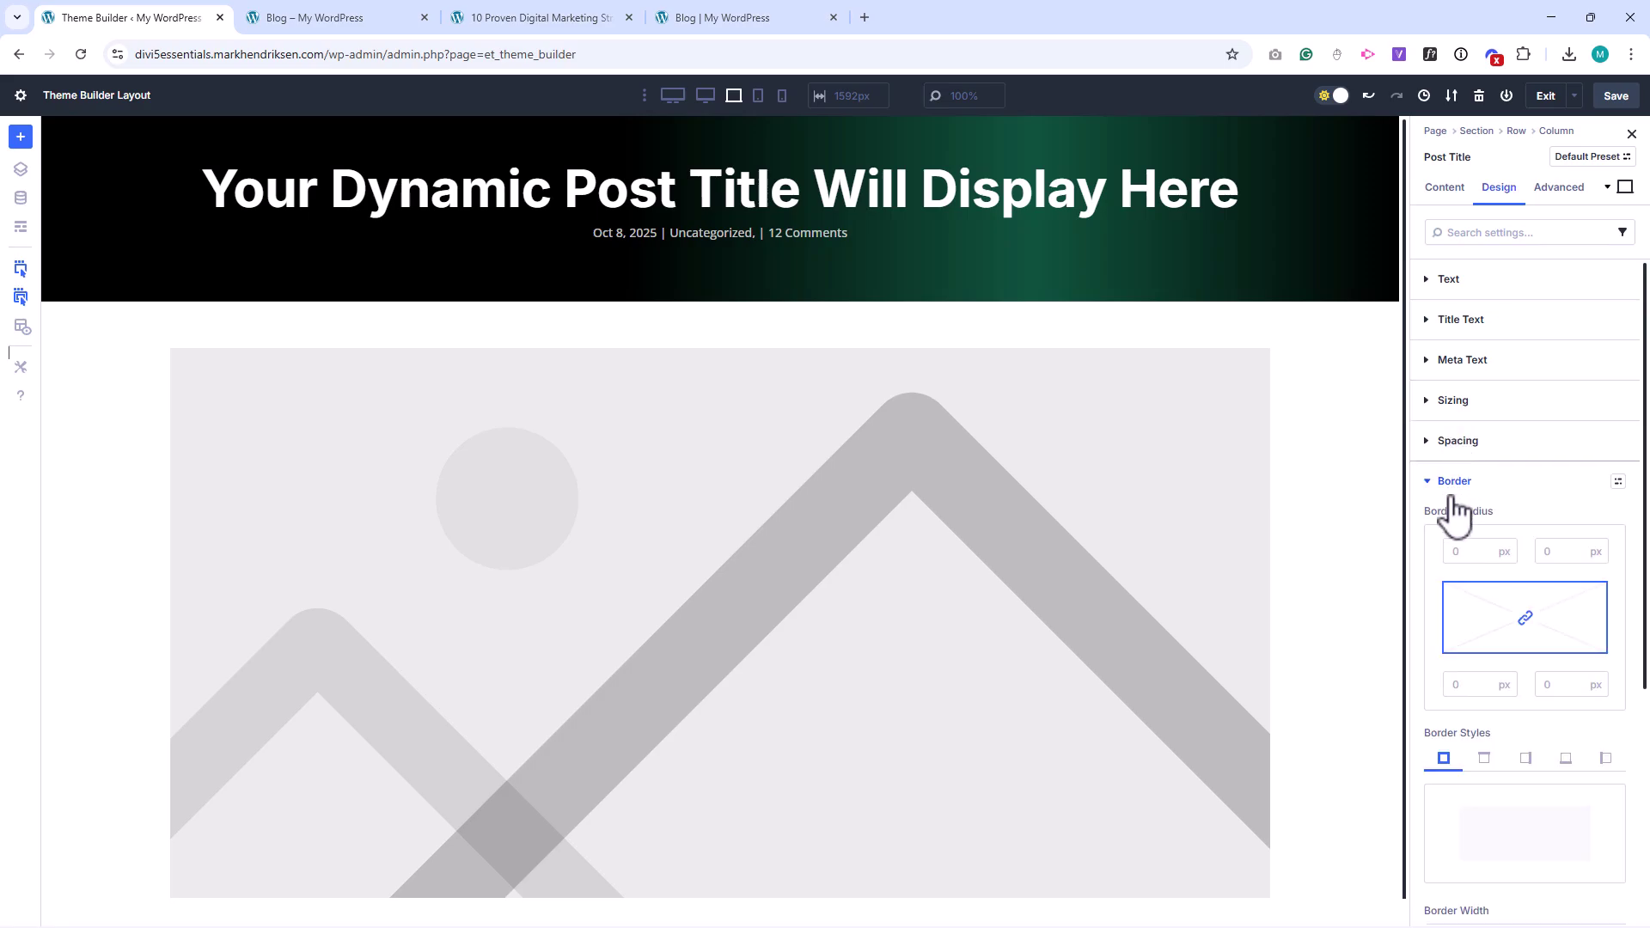
click(1459, 551)
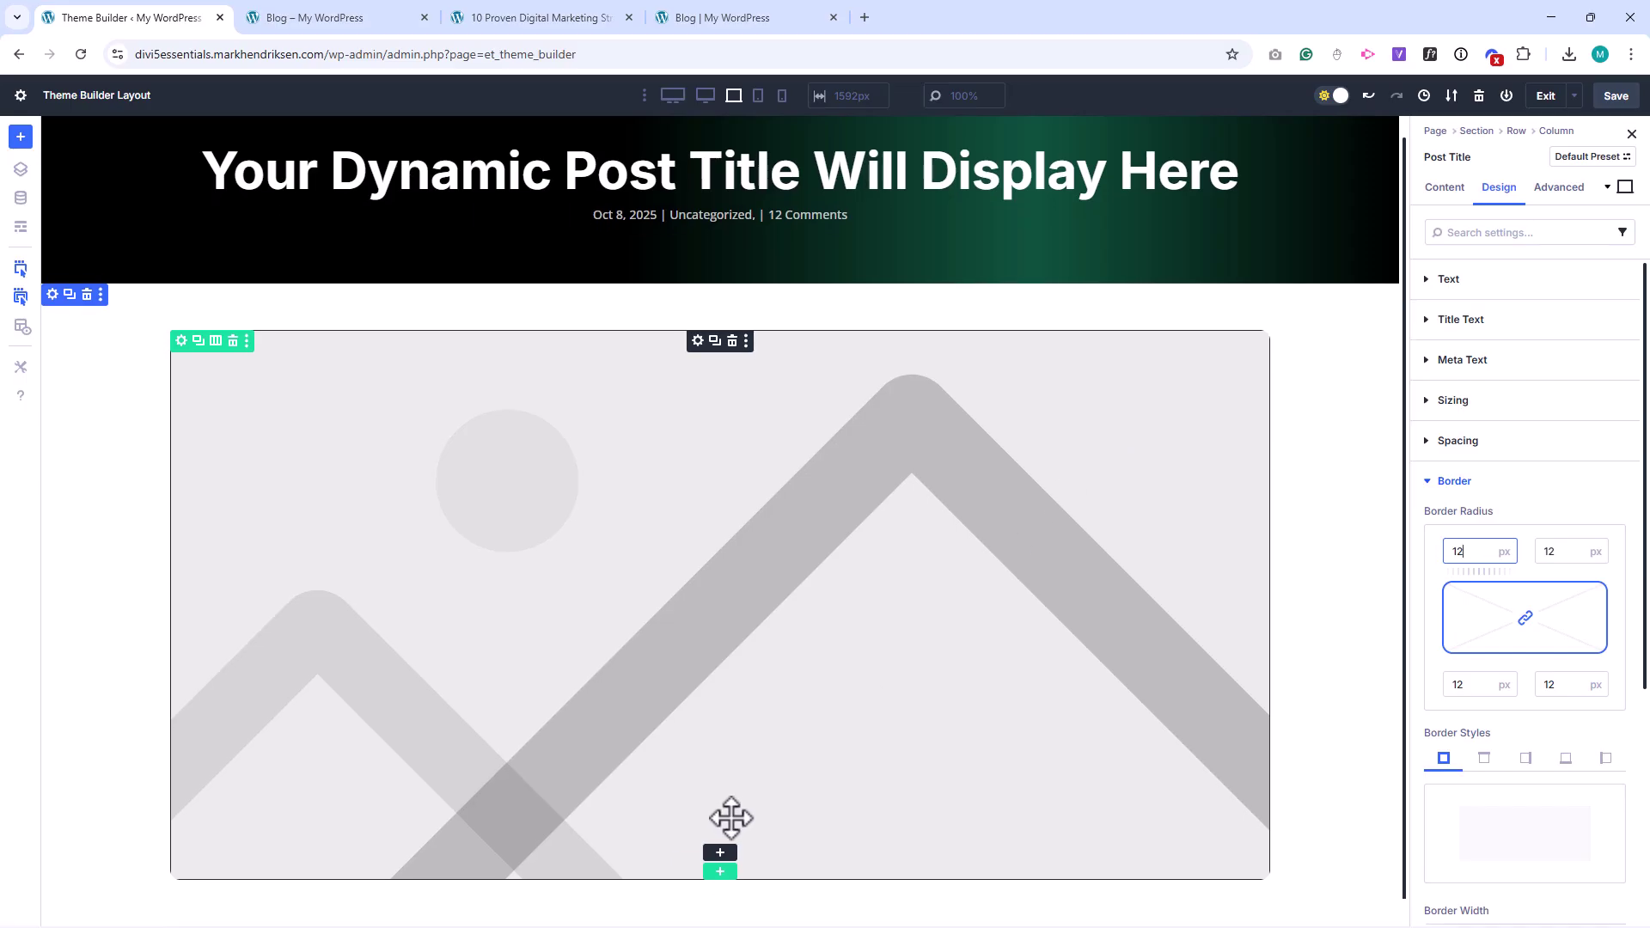
Step: Insert a Post Content module beneath the featured-image Post Title module
click(720, 853)
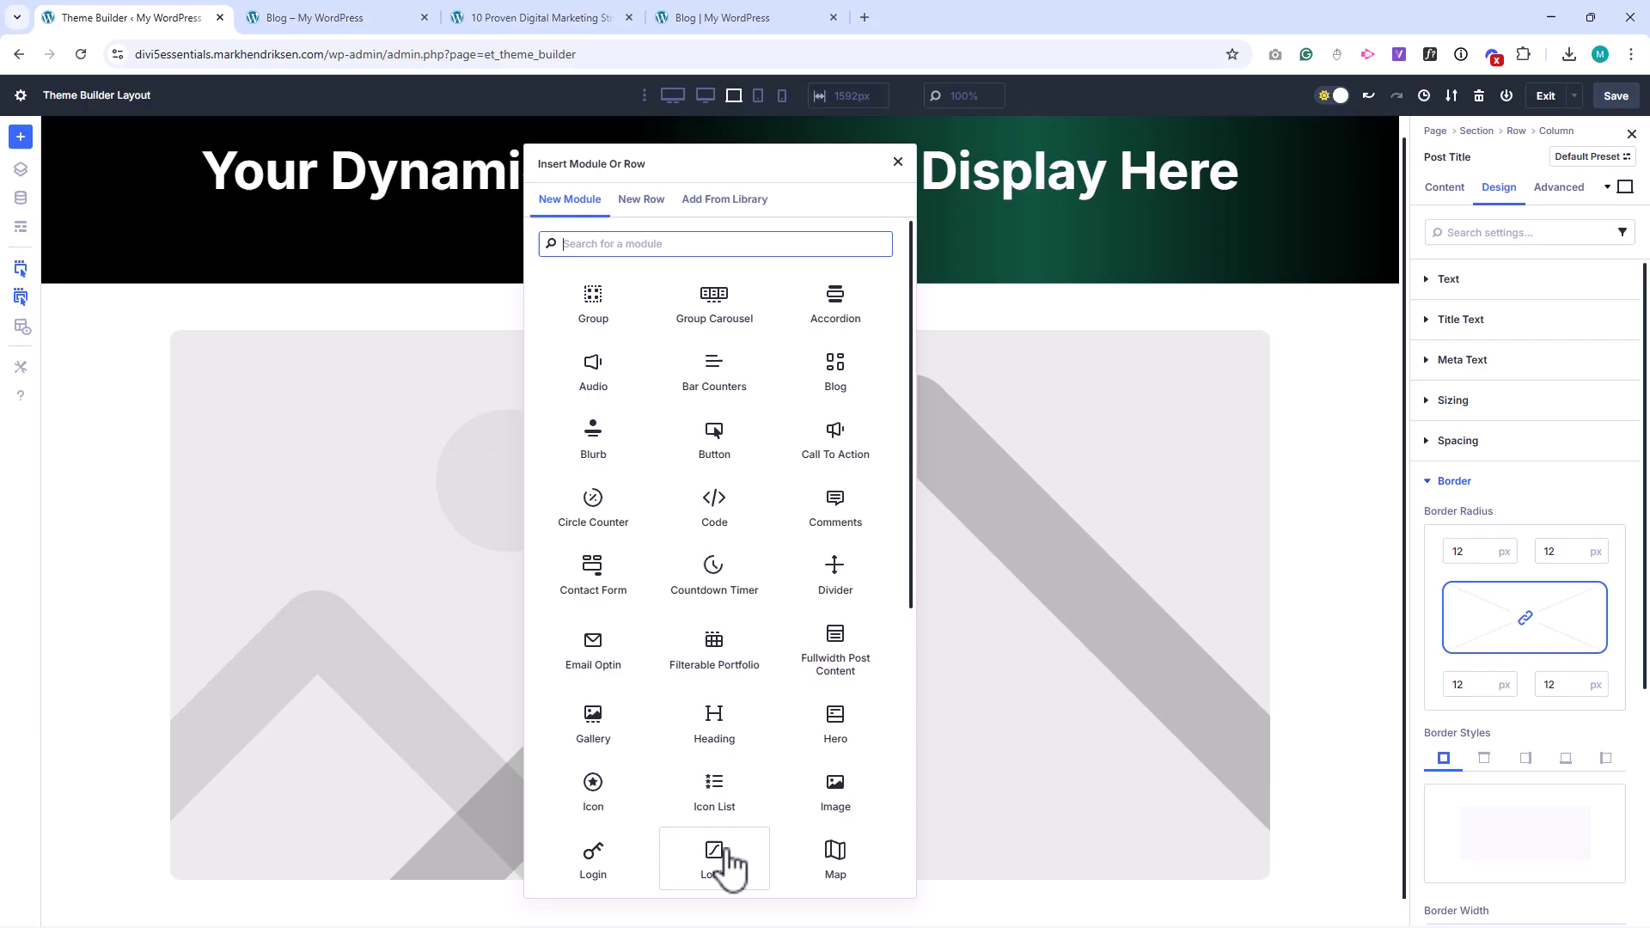
text(pos)
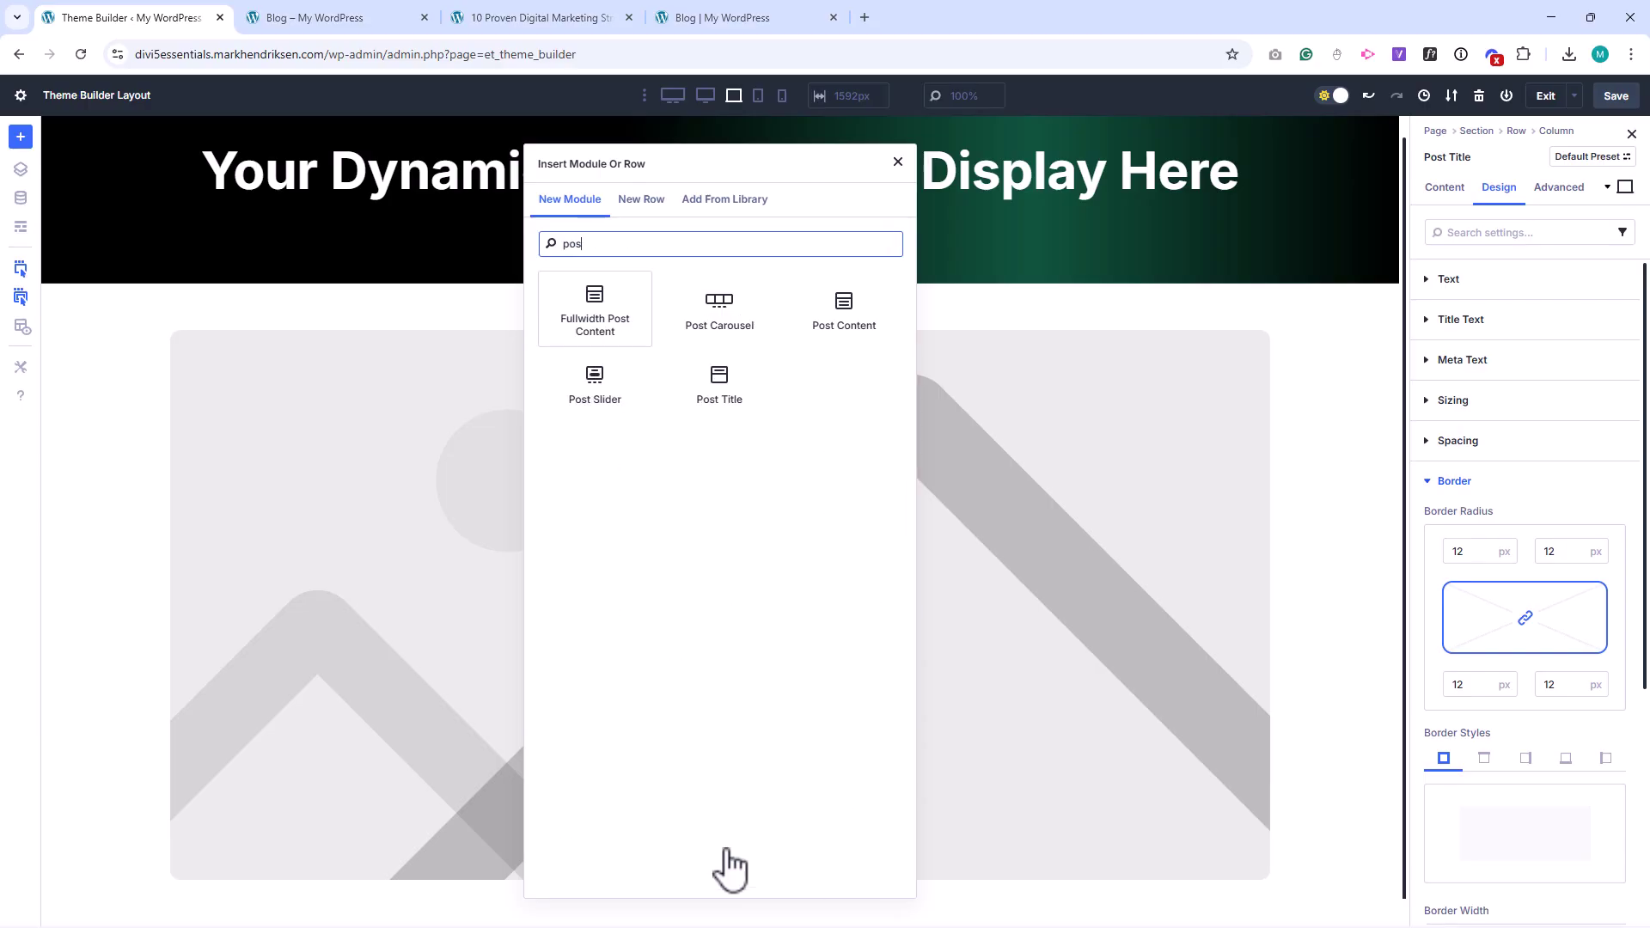
click(843, 318)
scroll(501, 555, down, 10)
scroll(501, 565, down, 4)
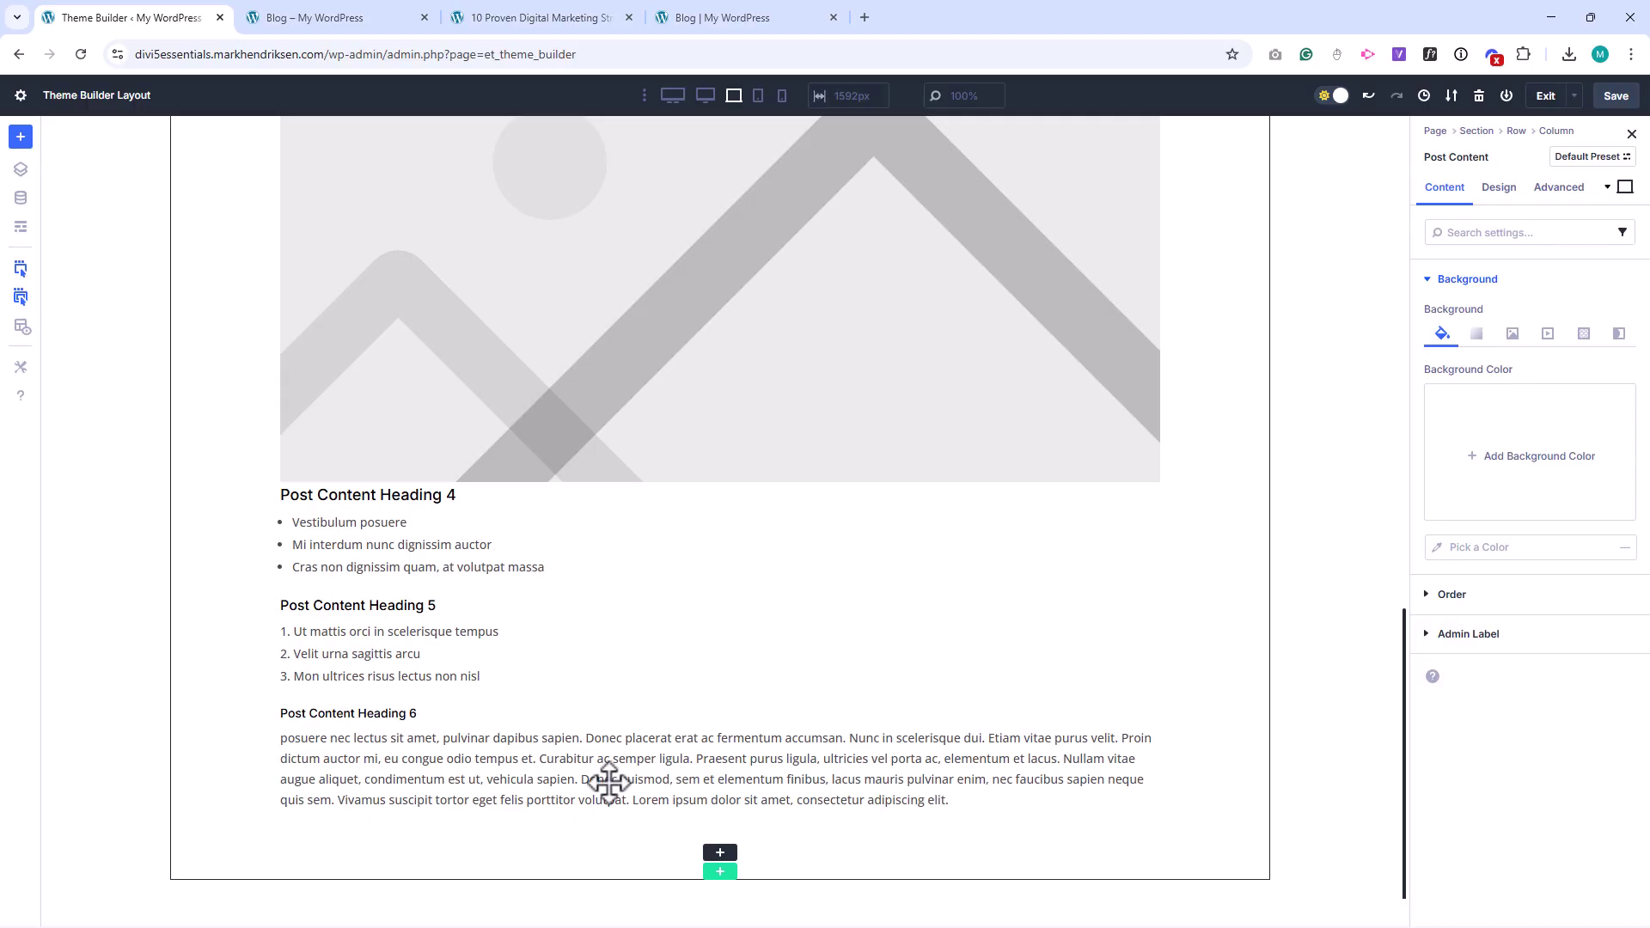
Step: Add a Comments module, found by searching 'comm', under the Post Content module
click(720, 854)
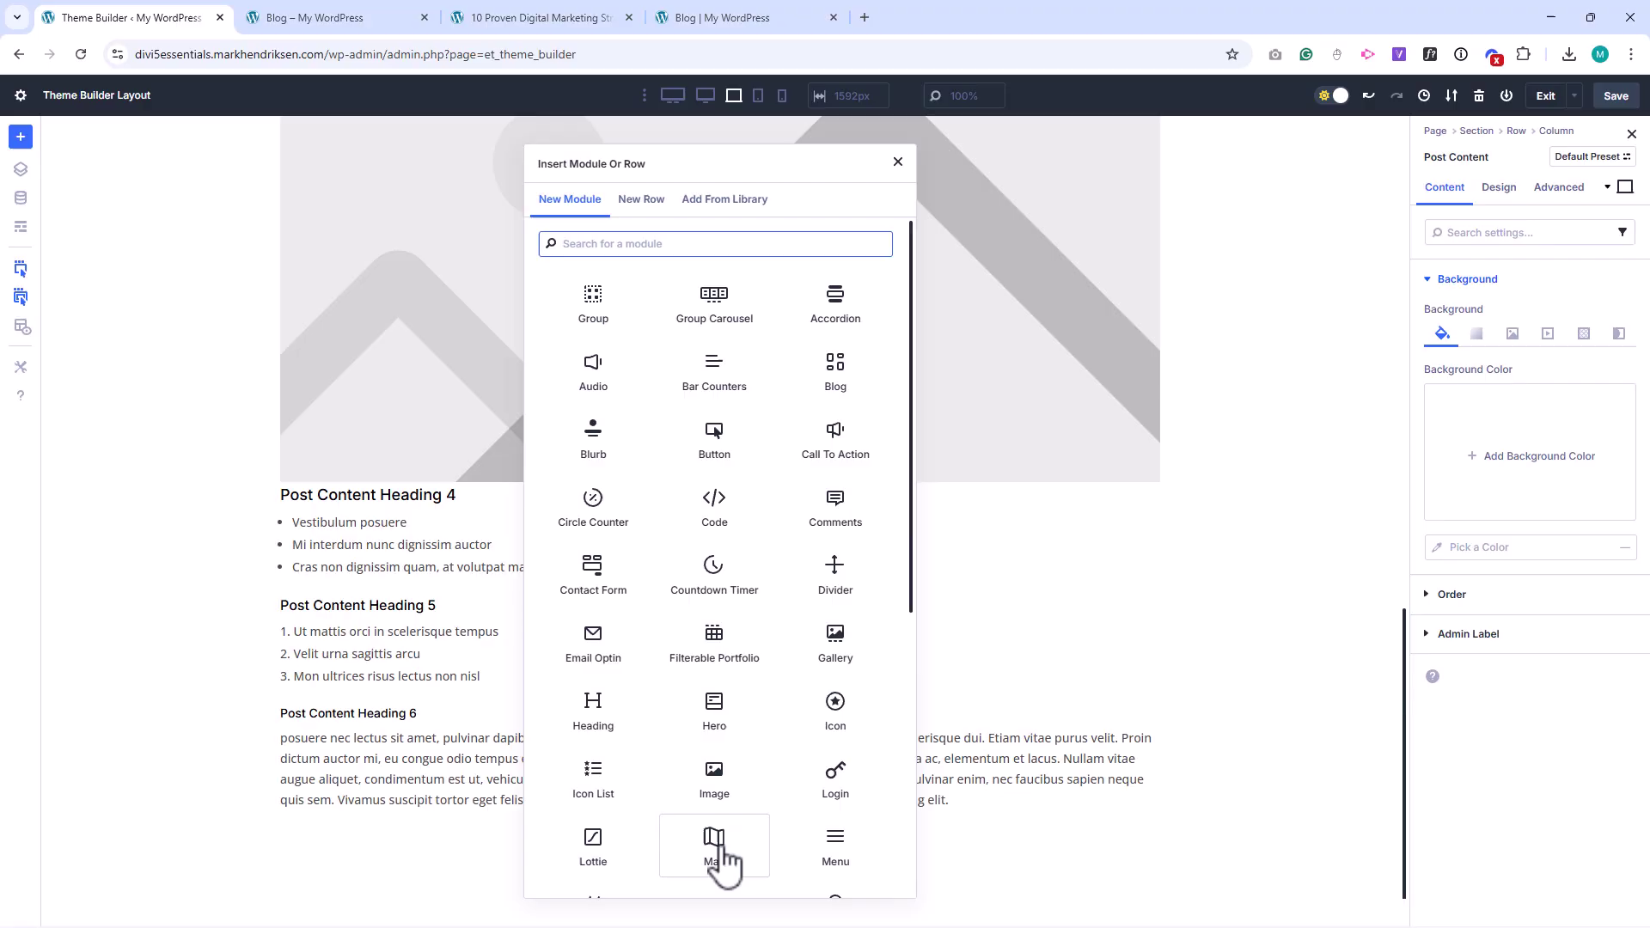
text(comm)
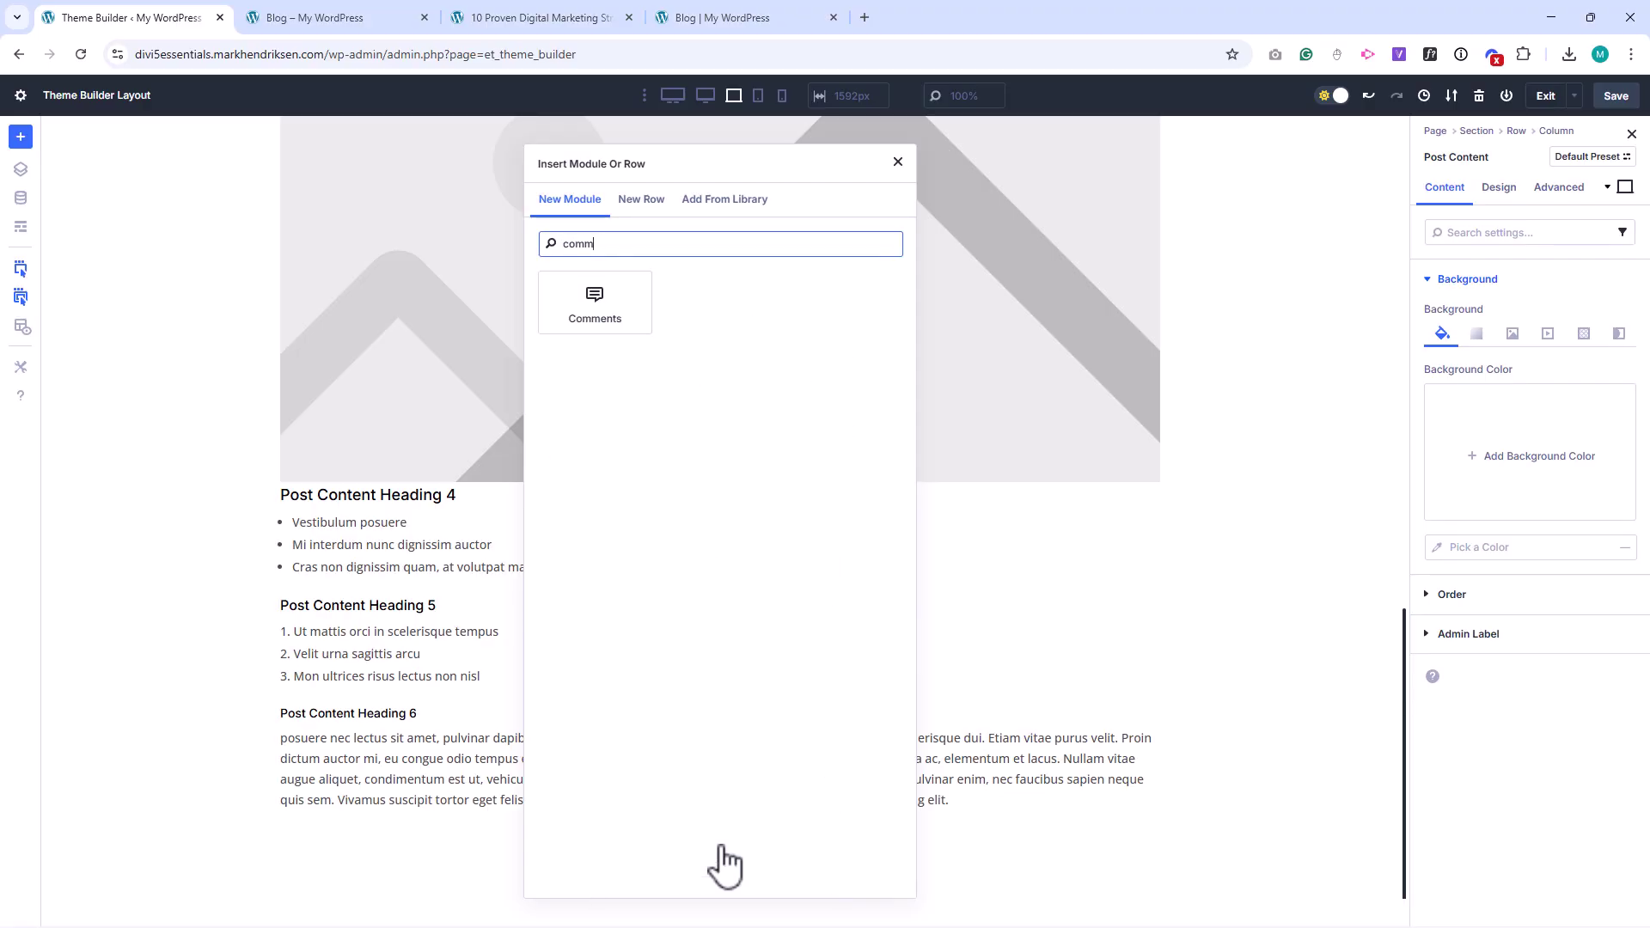
click(601, 311)
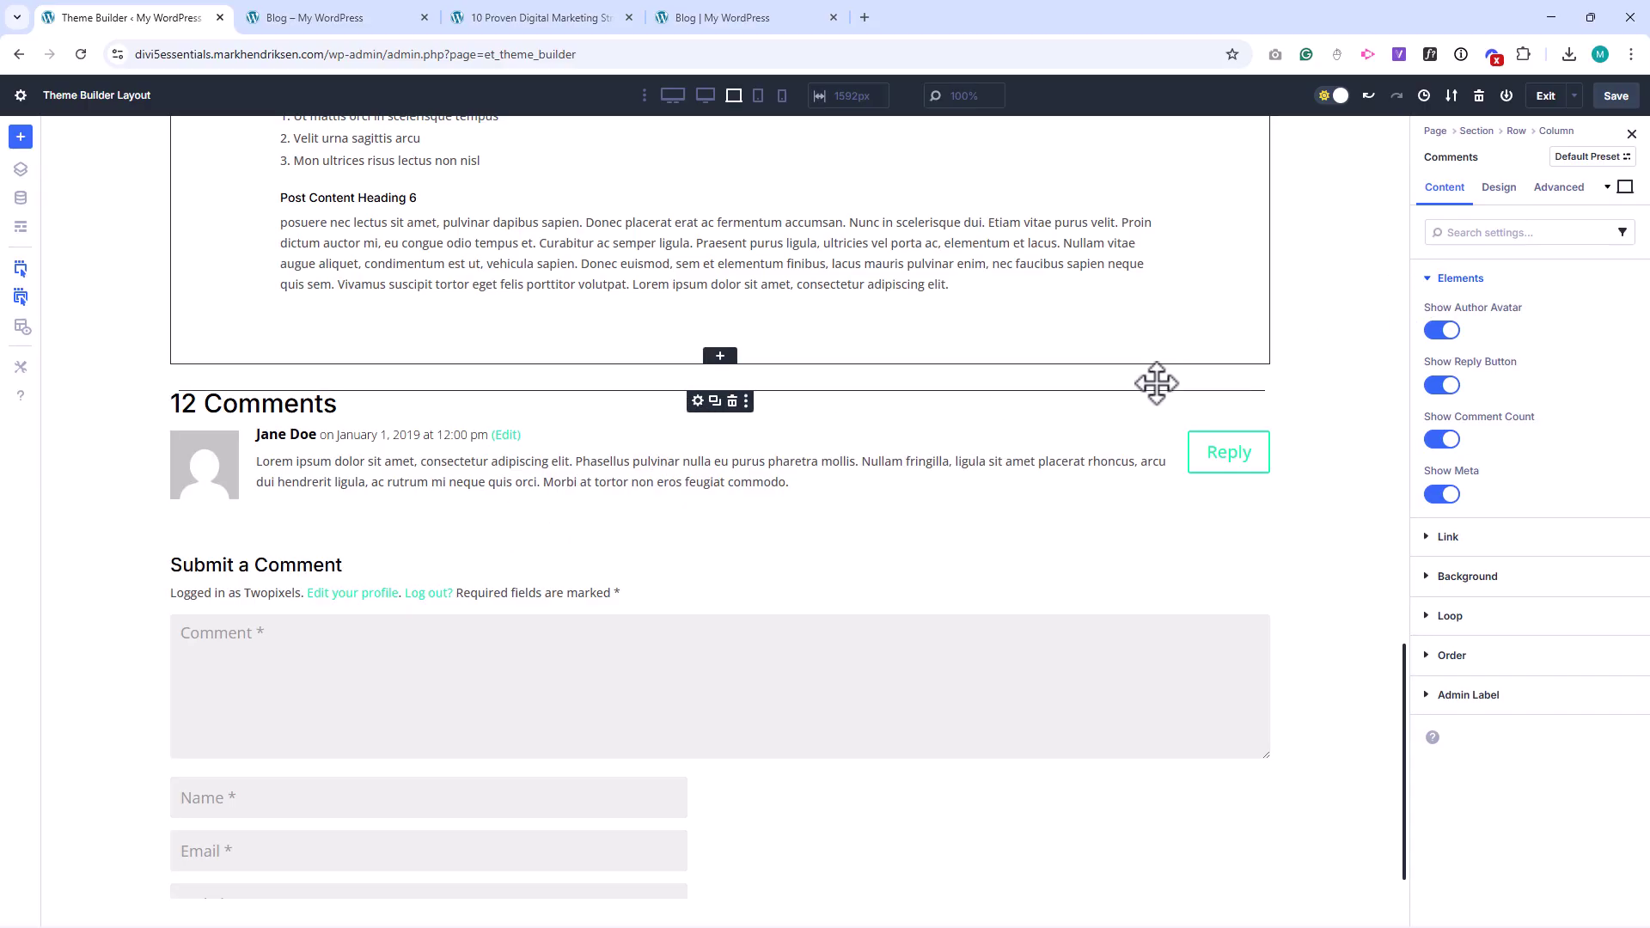
Step: Enable custom Reply button styles with a Primary Color background and a global hover background colour
click(1499, 187)
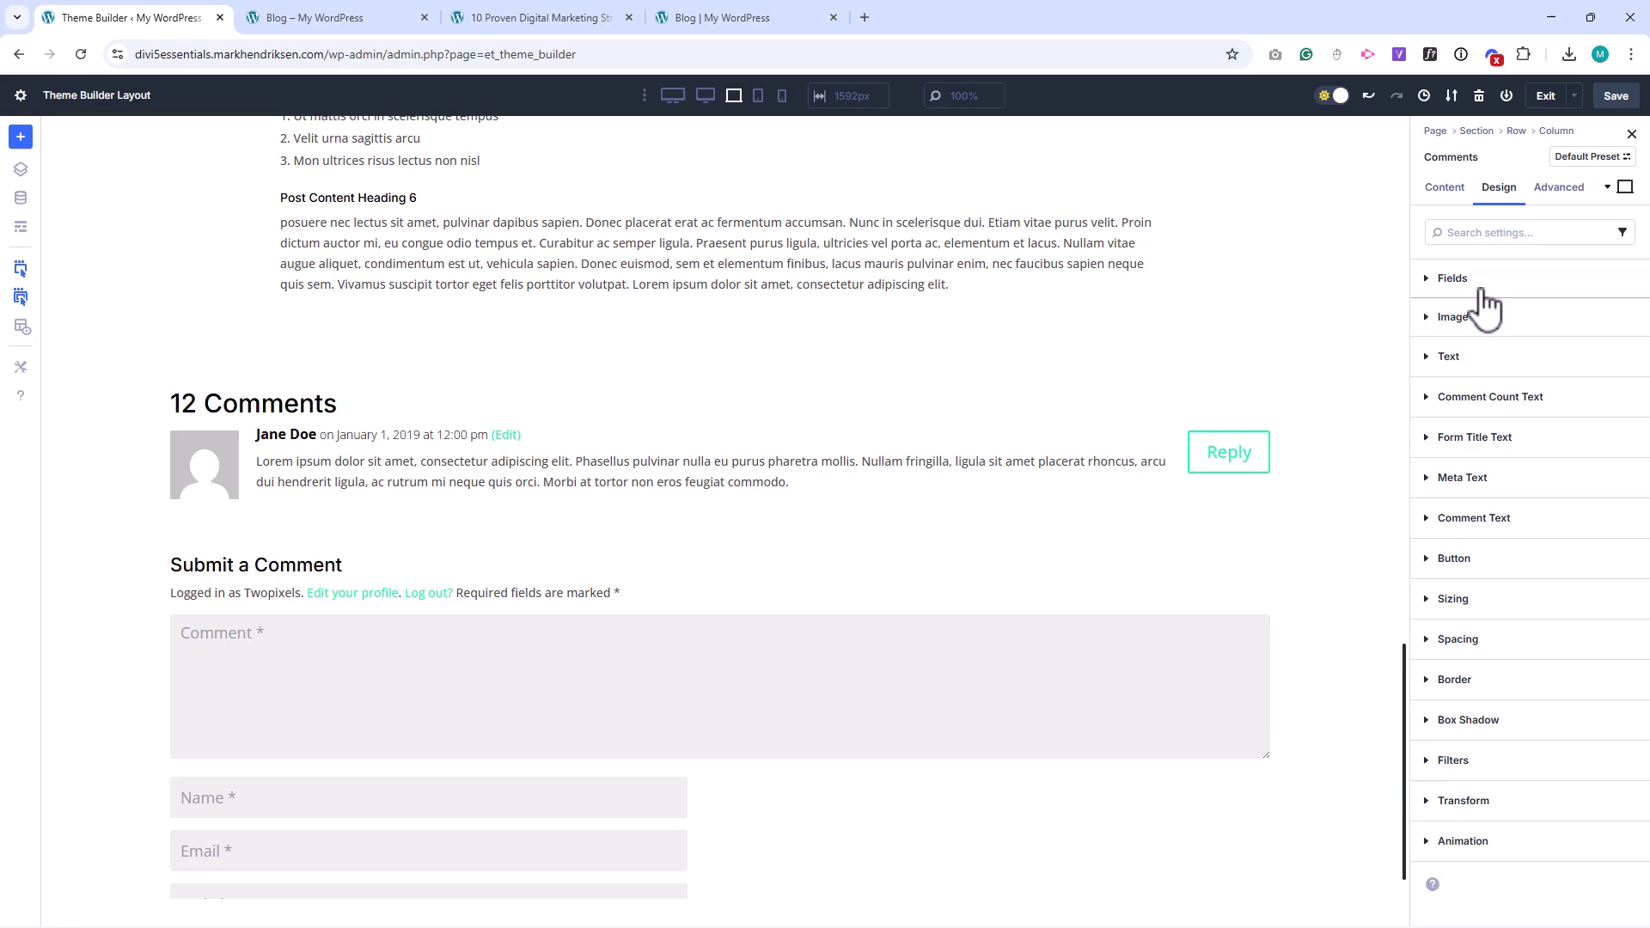
click(1460, 558)
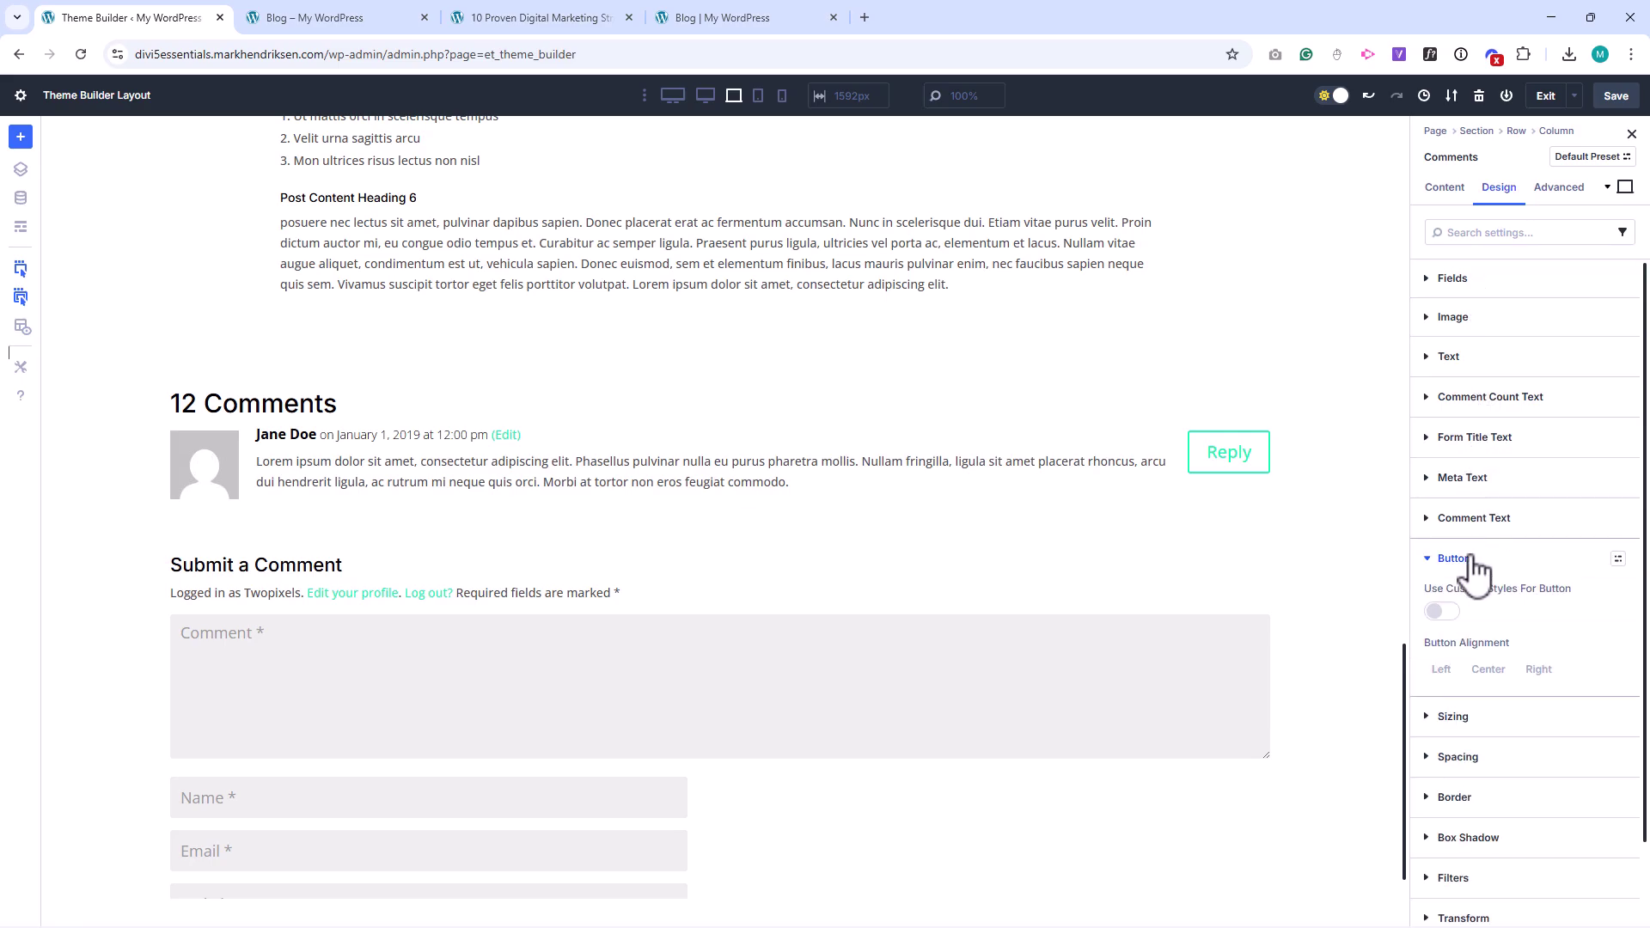
click(1445, 611)
click(1468, 652)
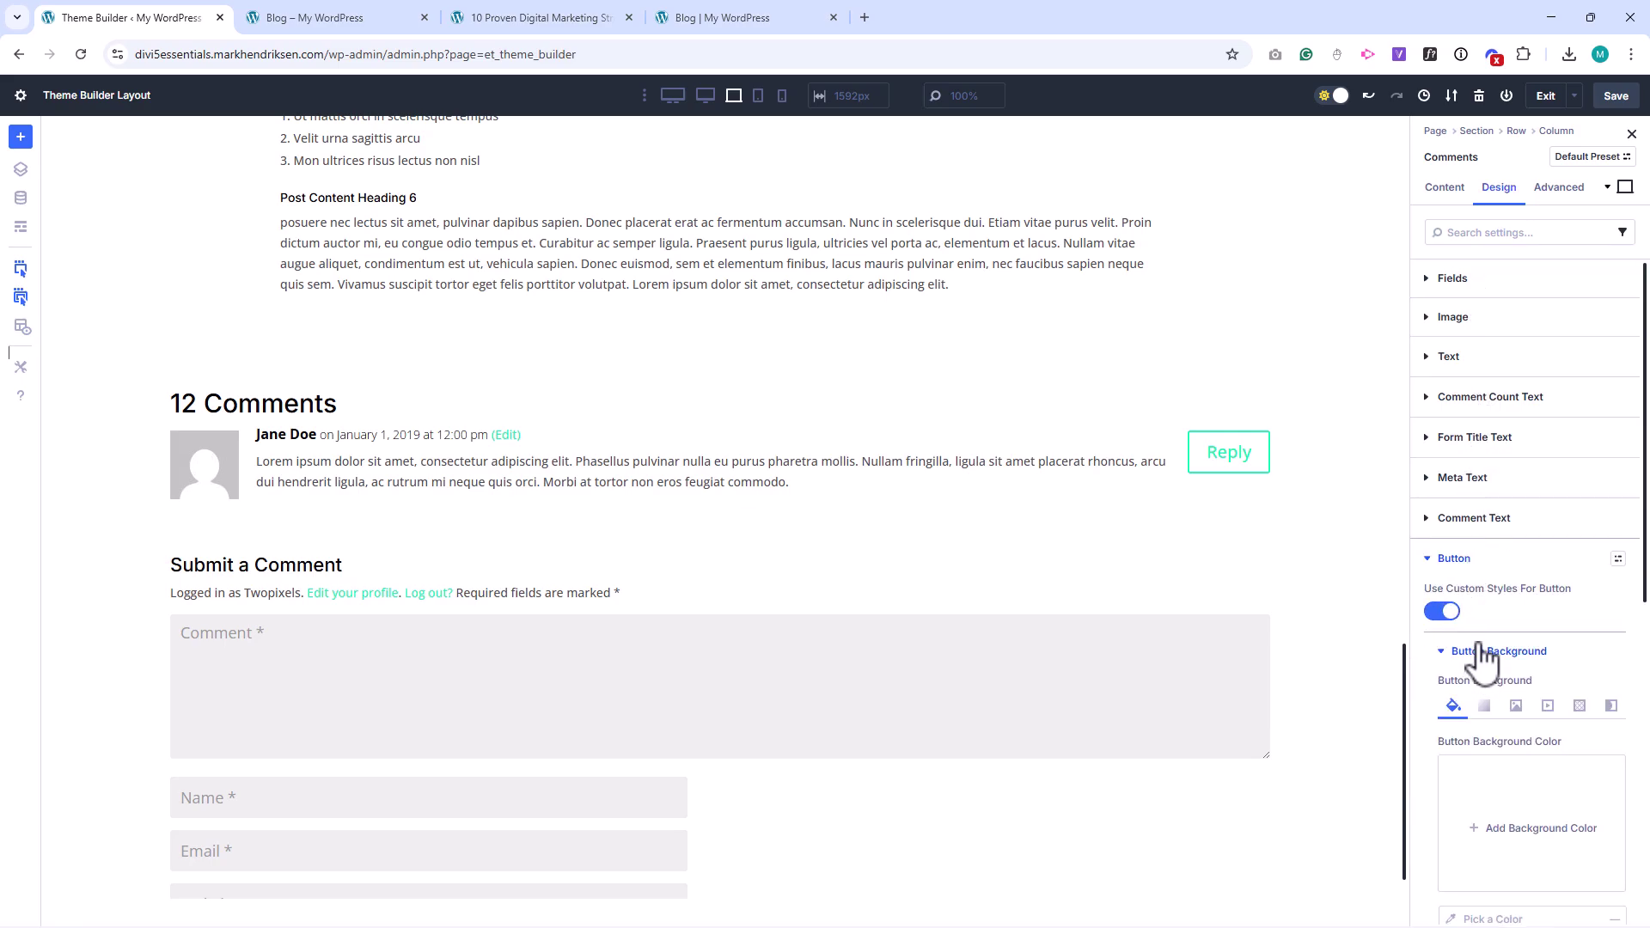
scroll(1472, 656, down, 2)
click(1479, 656)
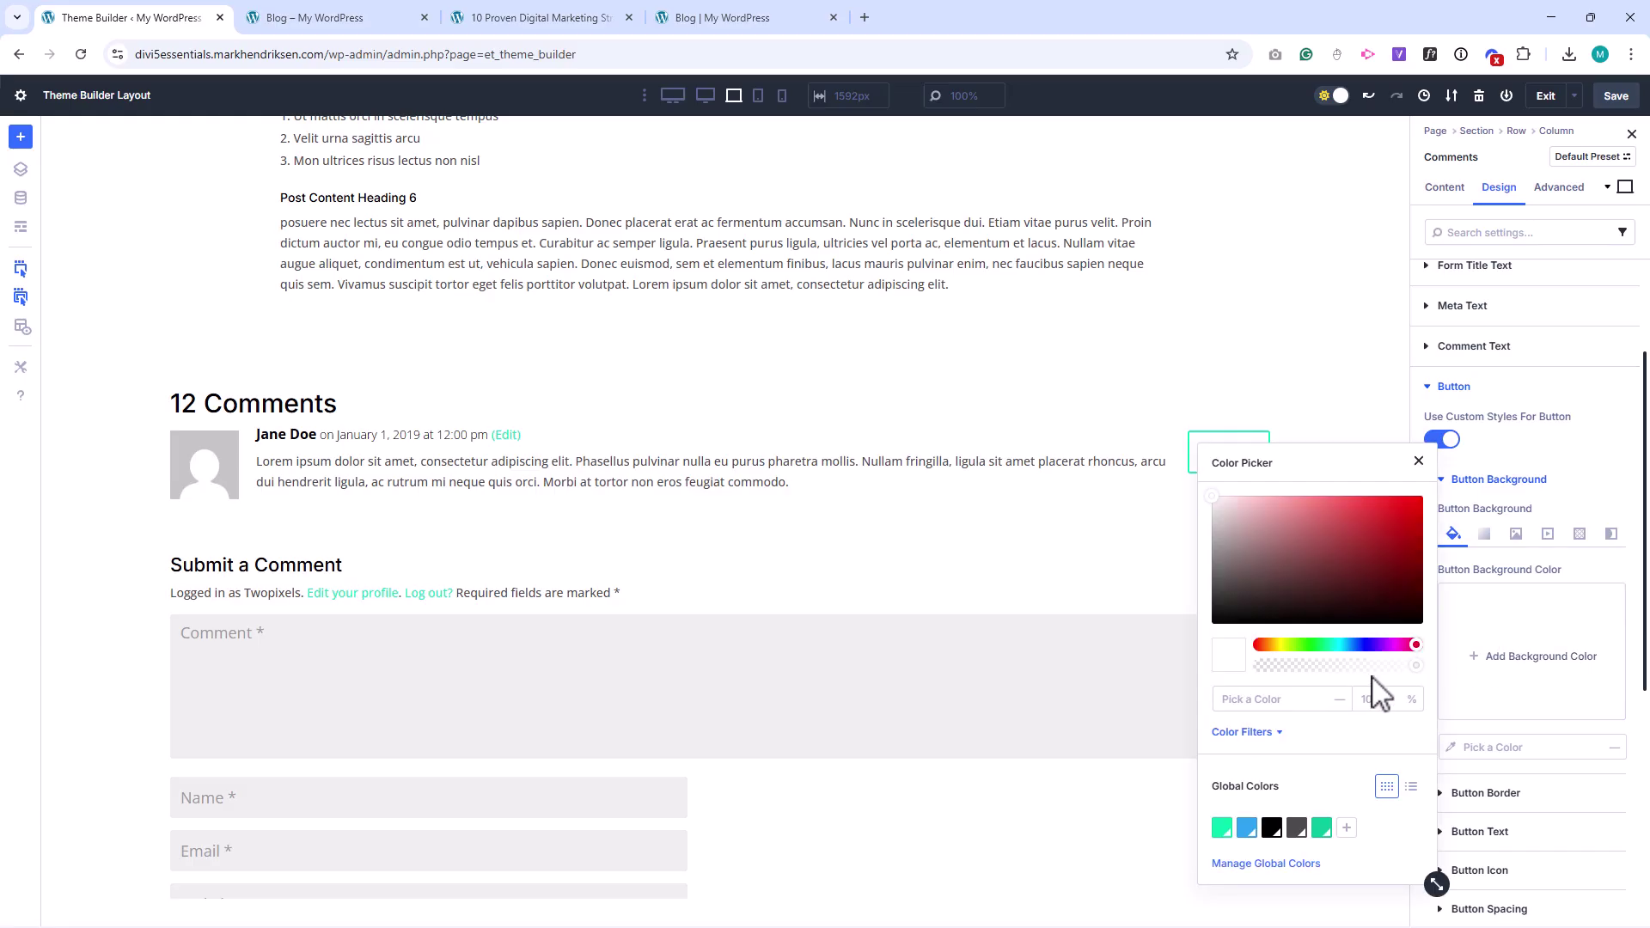
click(1221, 827)
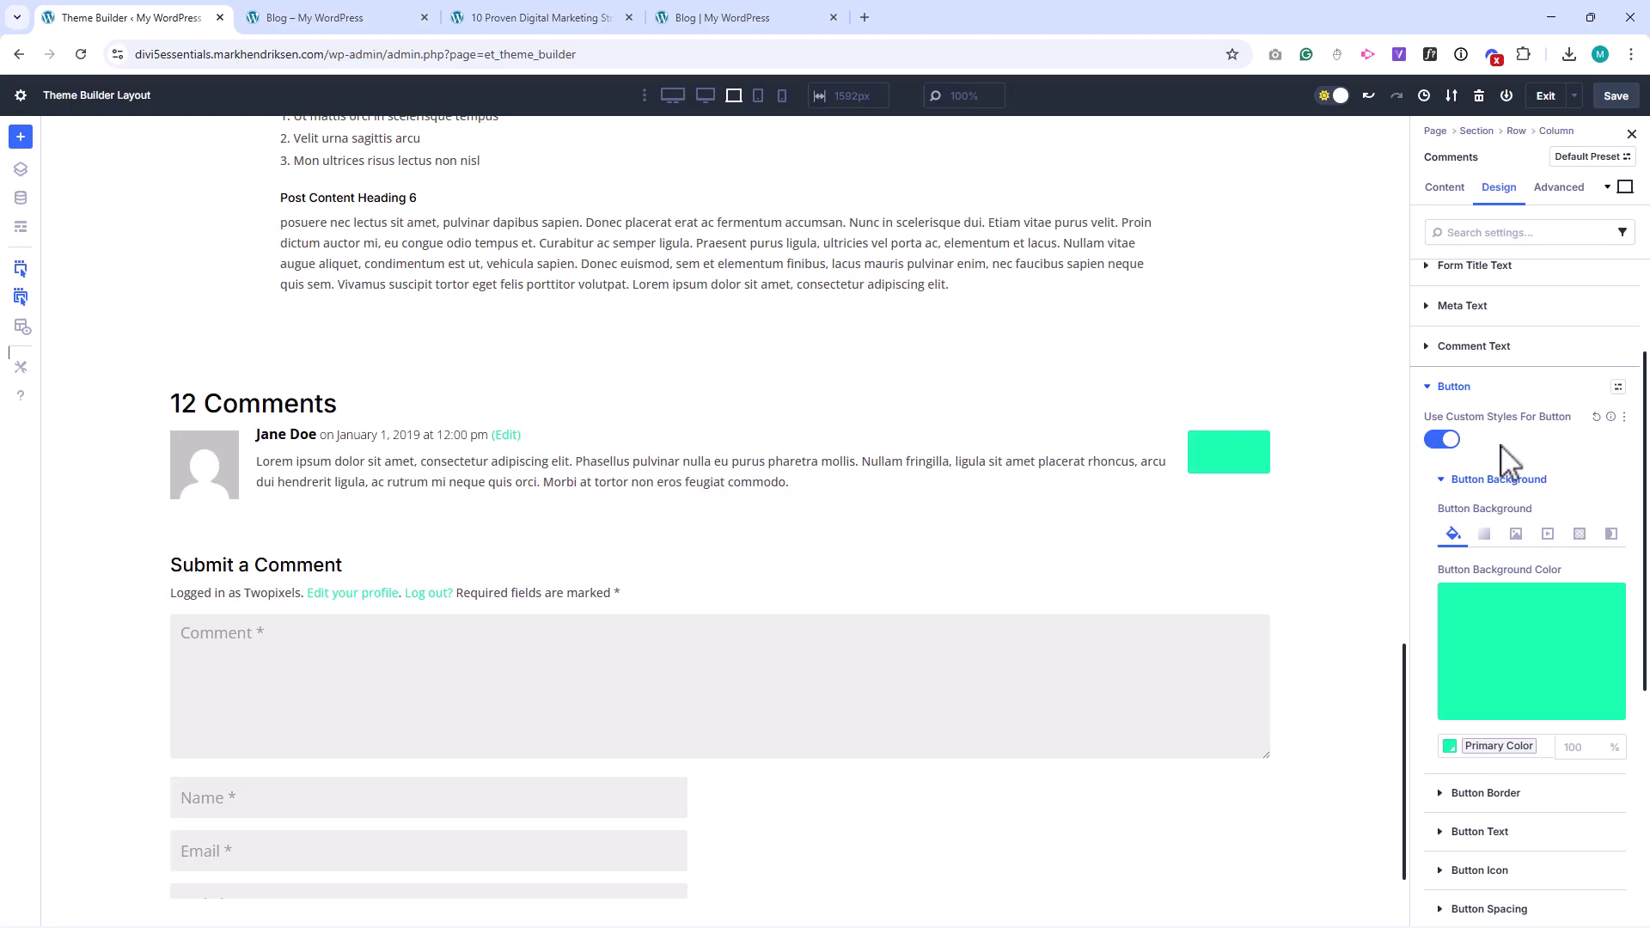
click(1619, 188)
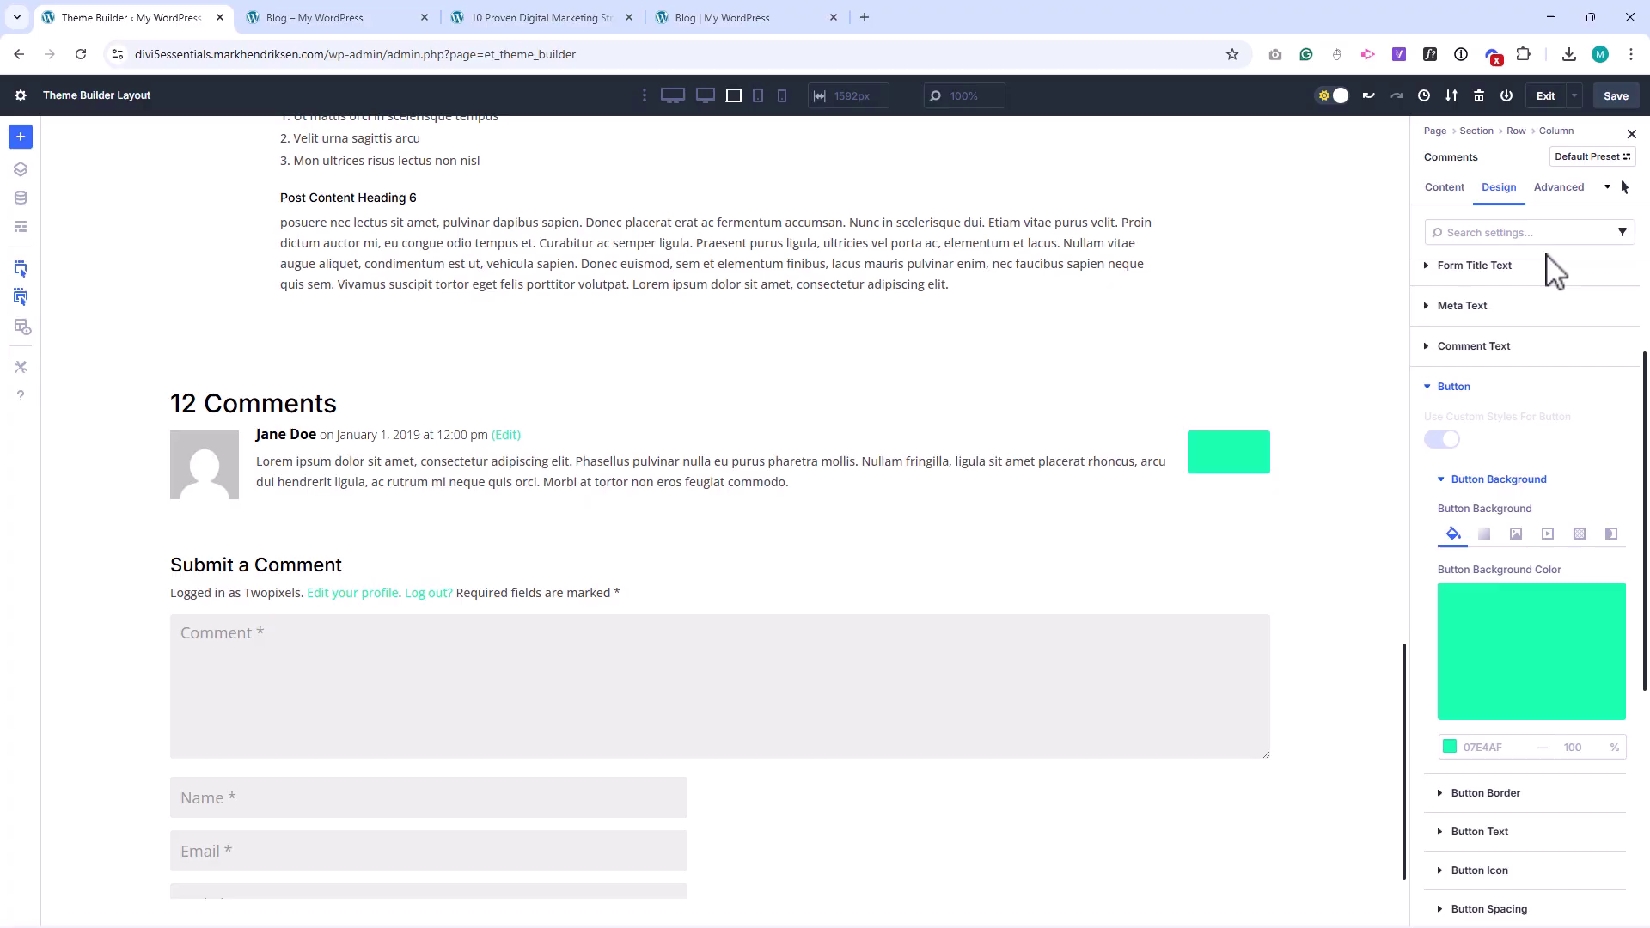
click(1485, 606)
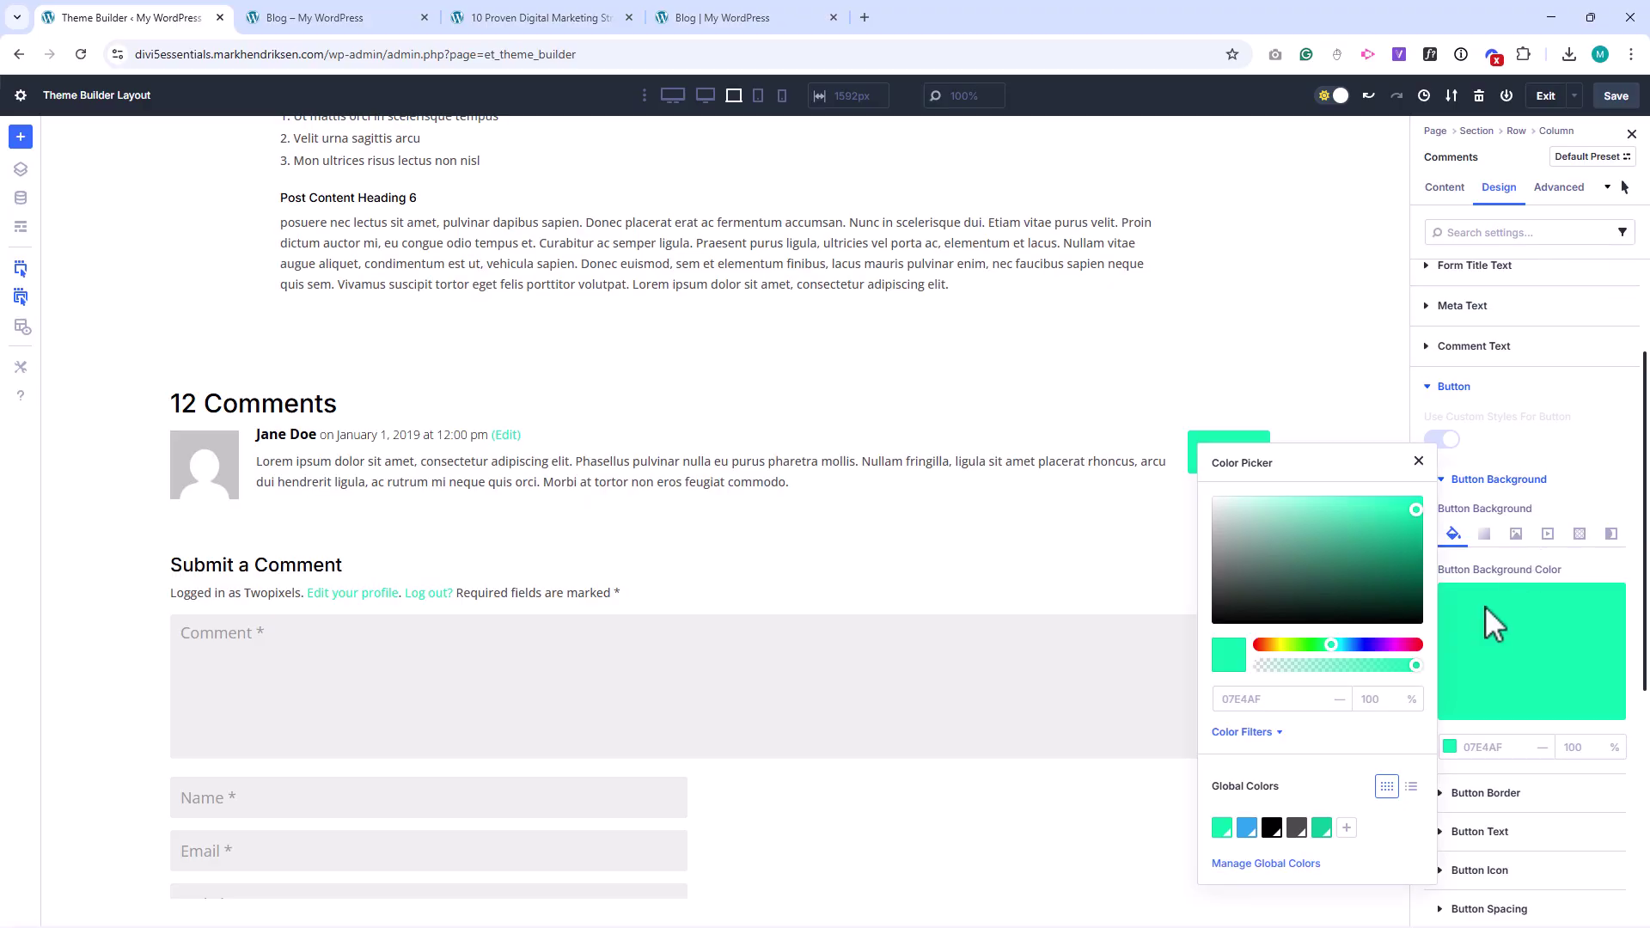
click(1322, 828)
click(1608, 188)
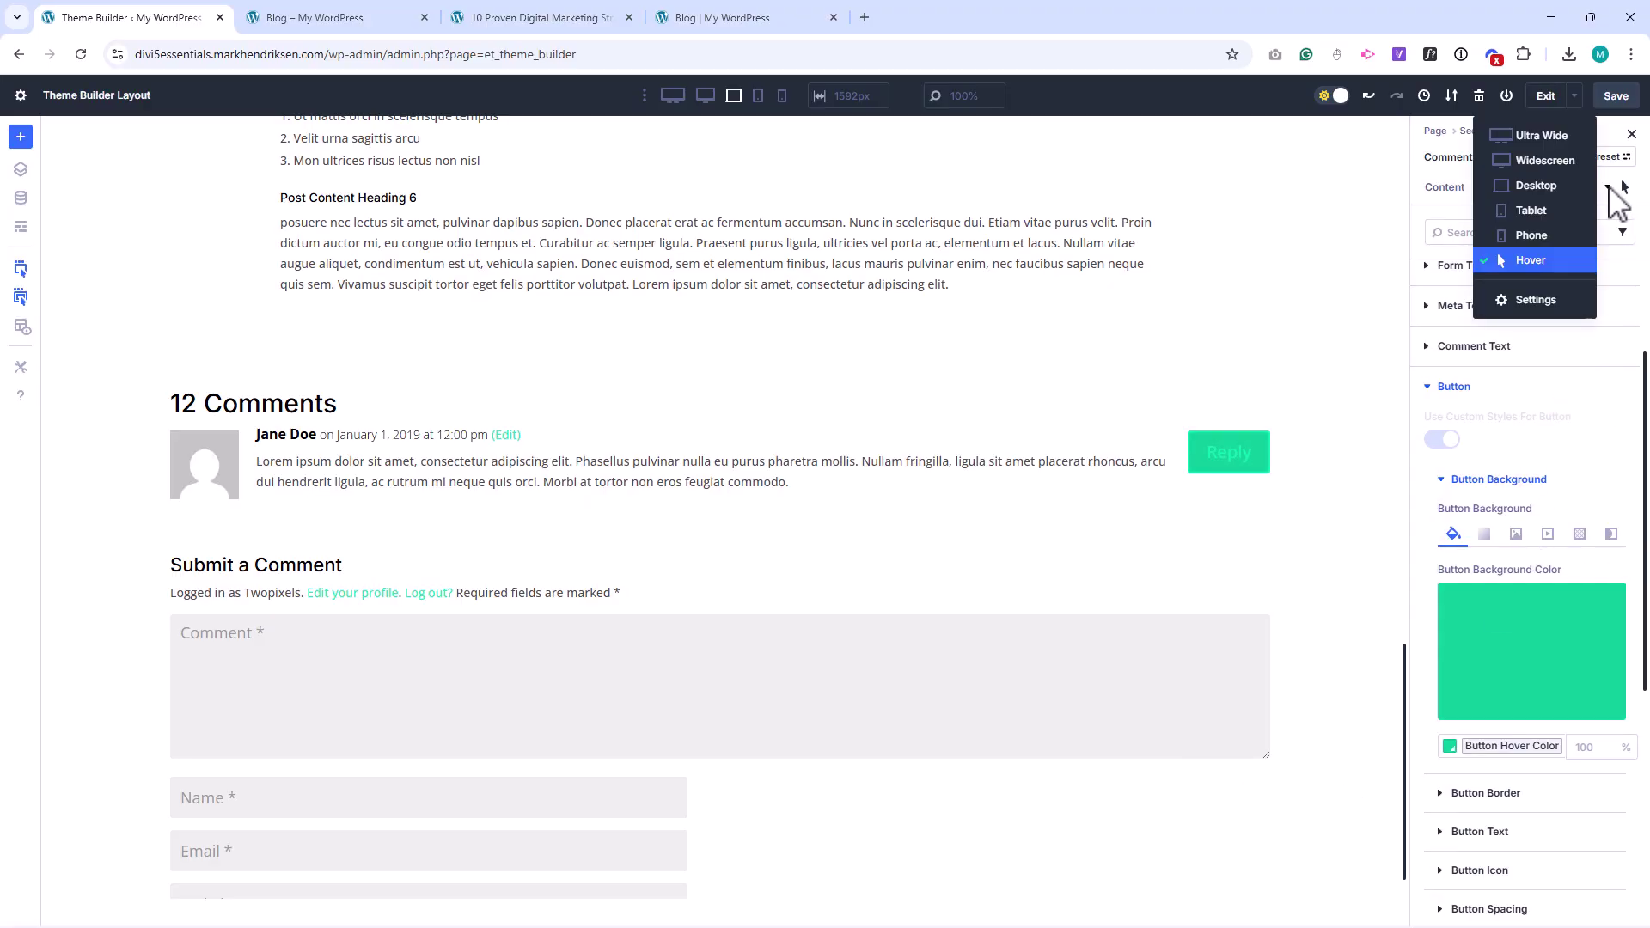
click(1538, 185)
Step: Remove the Reply button border by setting its width to 0
scroll(1503, 515, down, 2)
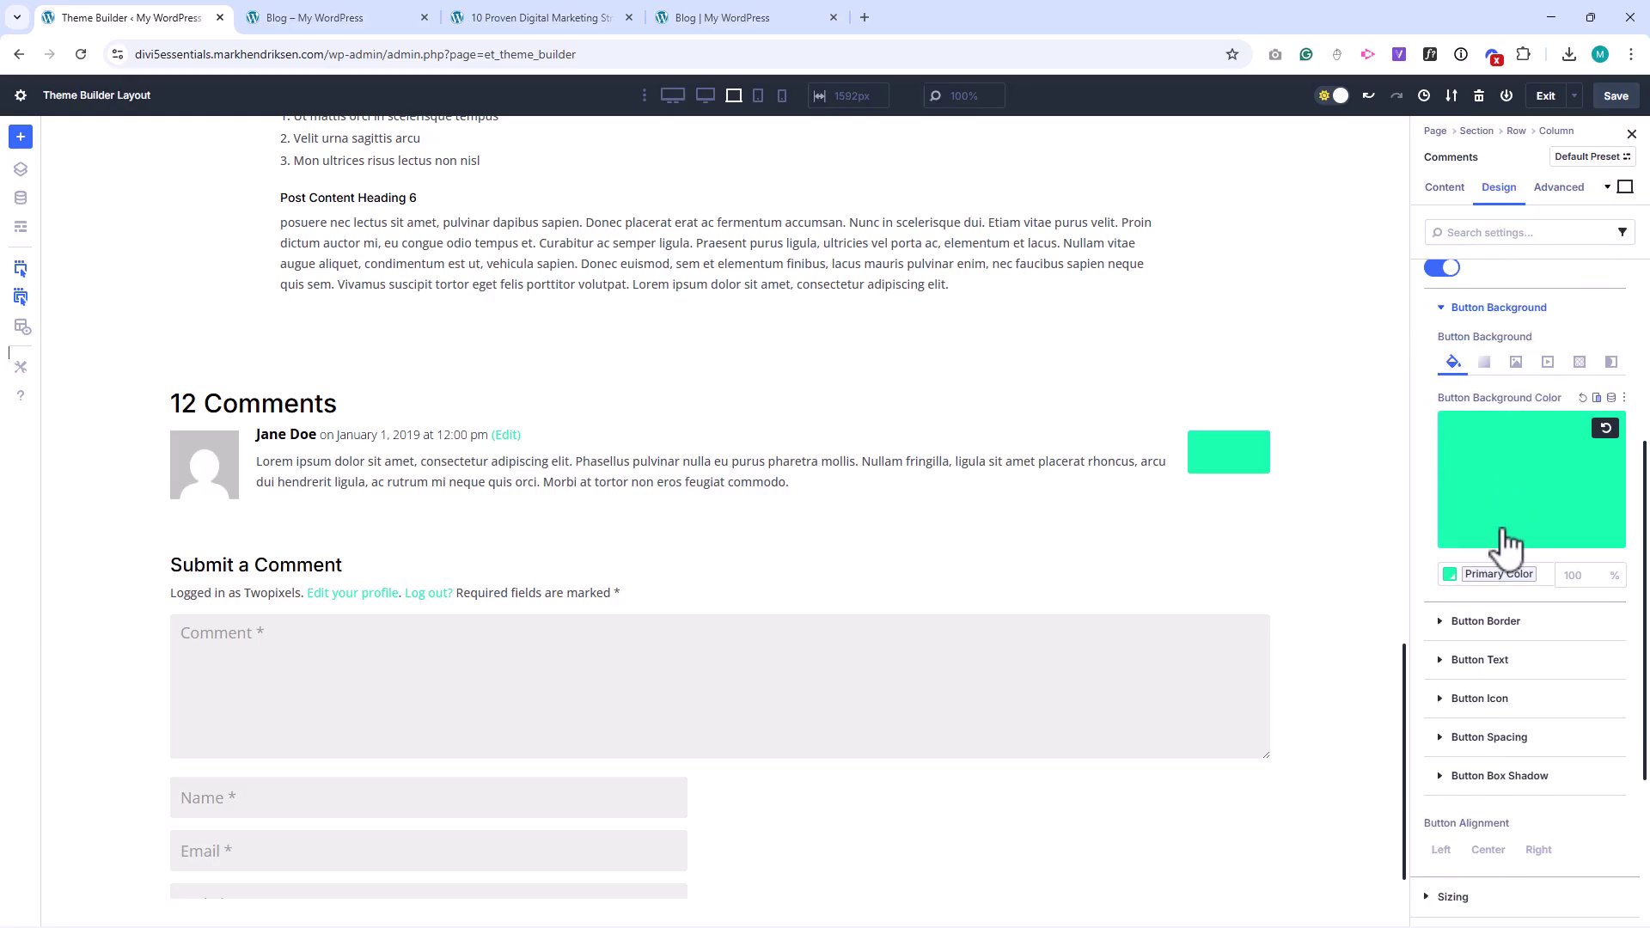
click(1483, 621)
scroll(1485, 636, down, 3)
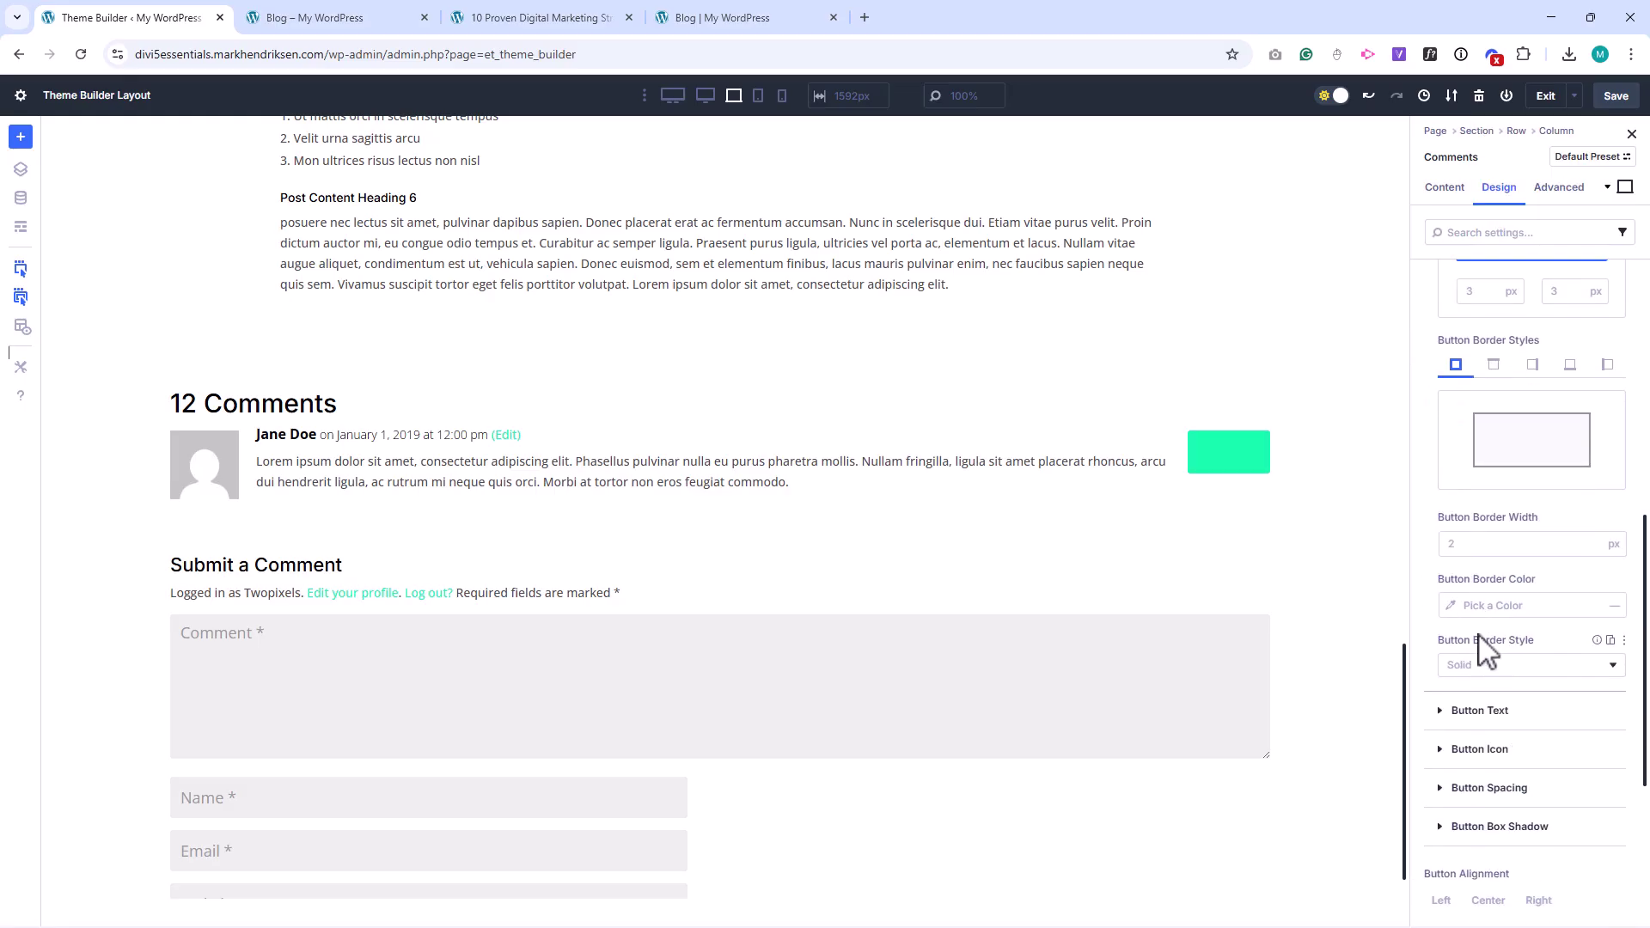
click(1463, 545)
text(0)
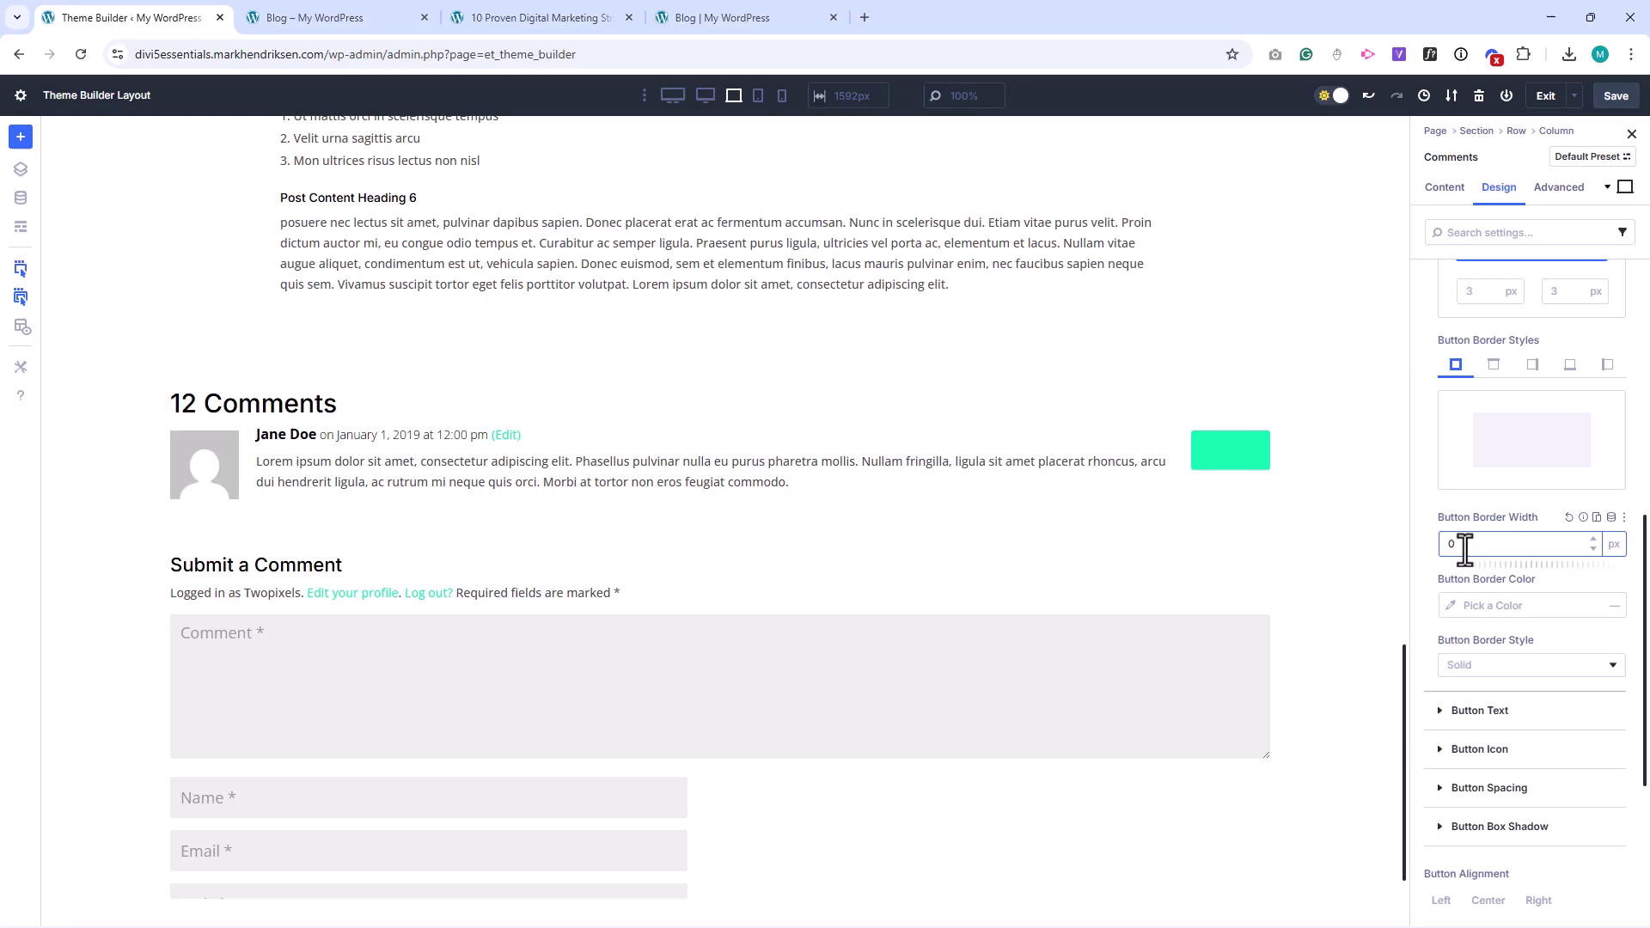
scroll(1465, 533, up, 4)
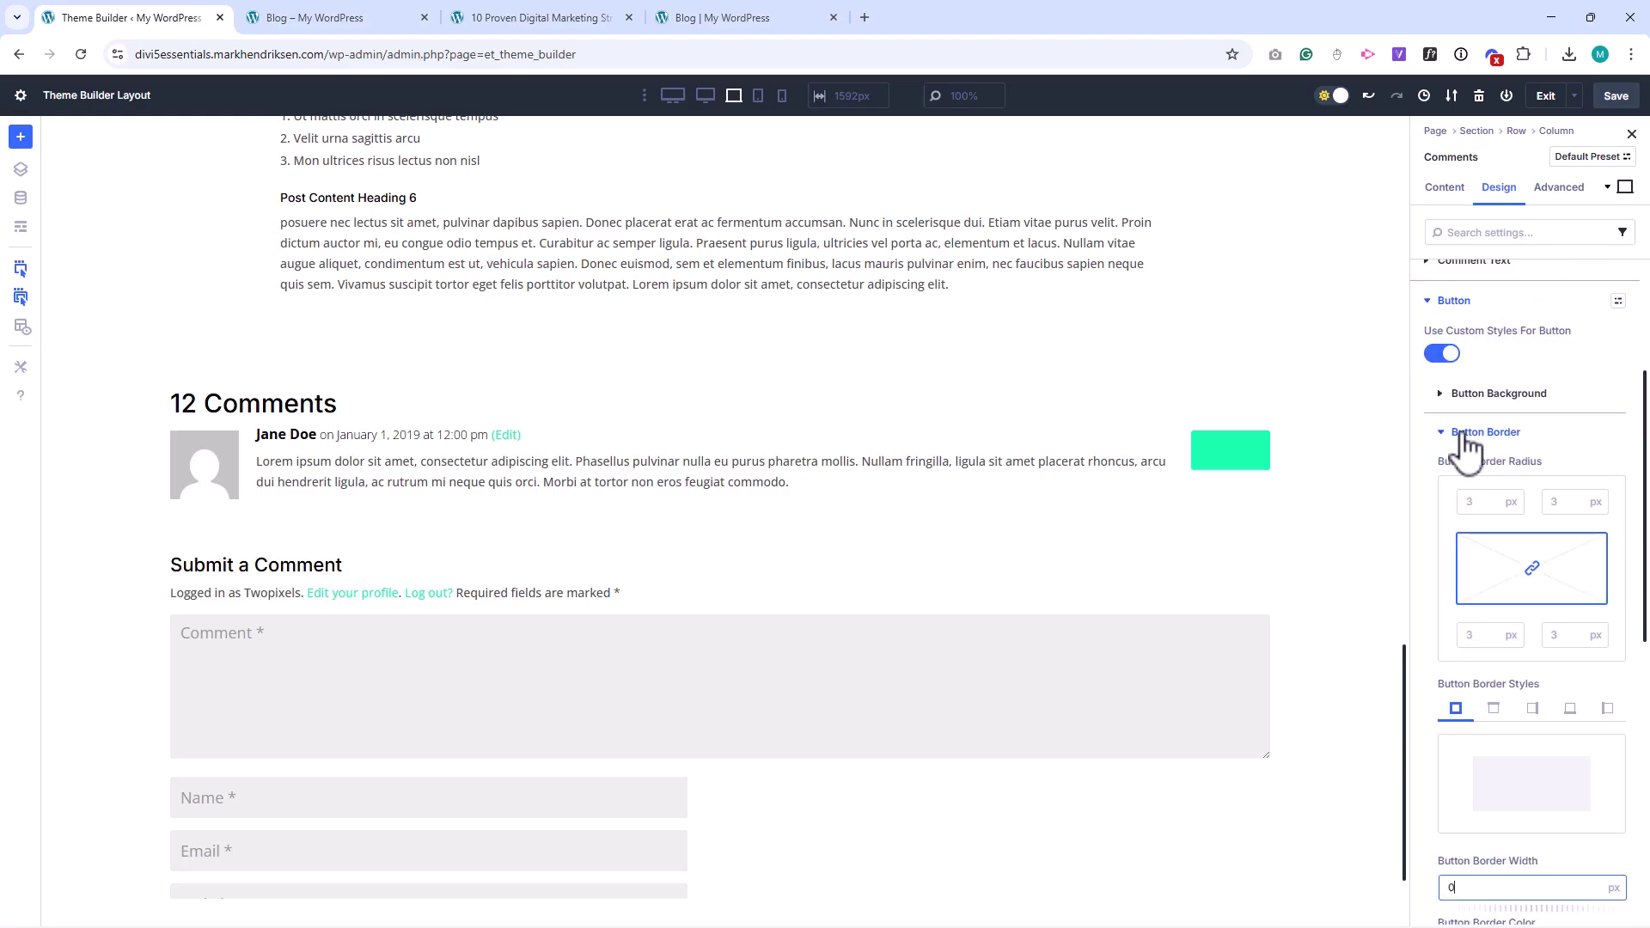
click(1466, 434)
Step: Make the Reply button text black at 16 px
click(1469, 468)
scroll(1473, 472, down, 1)
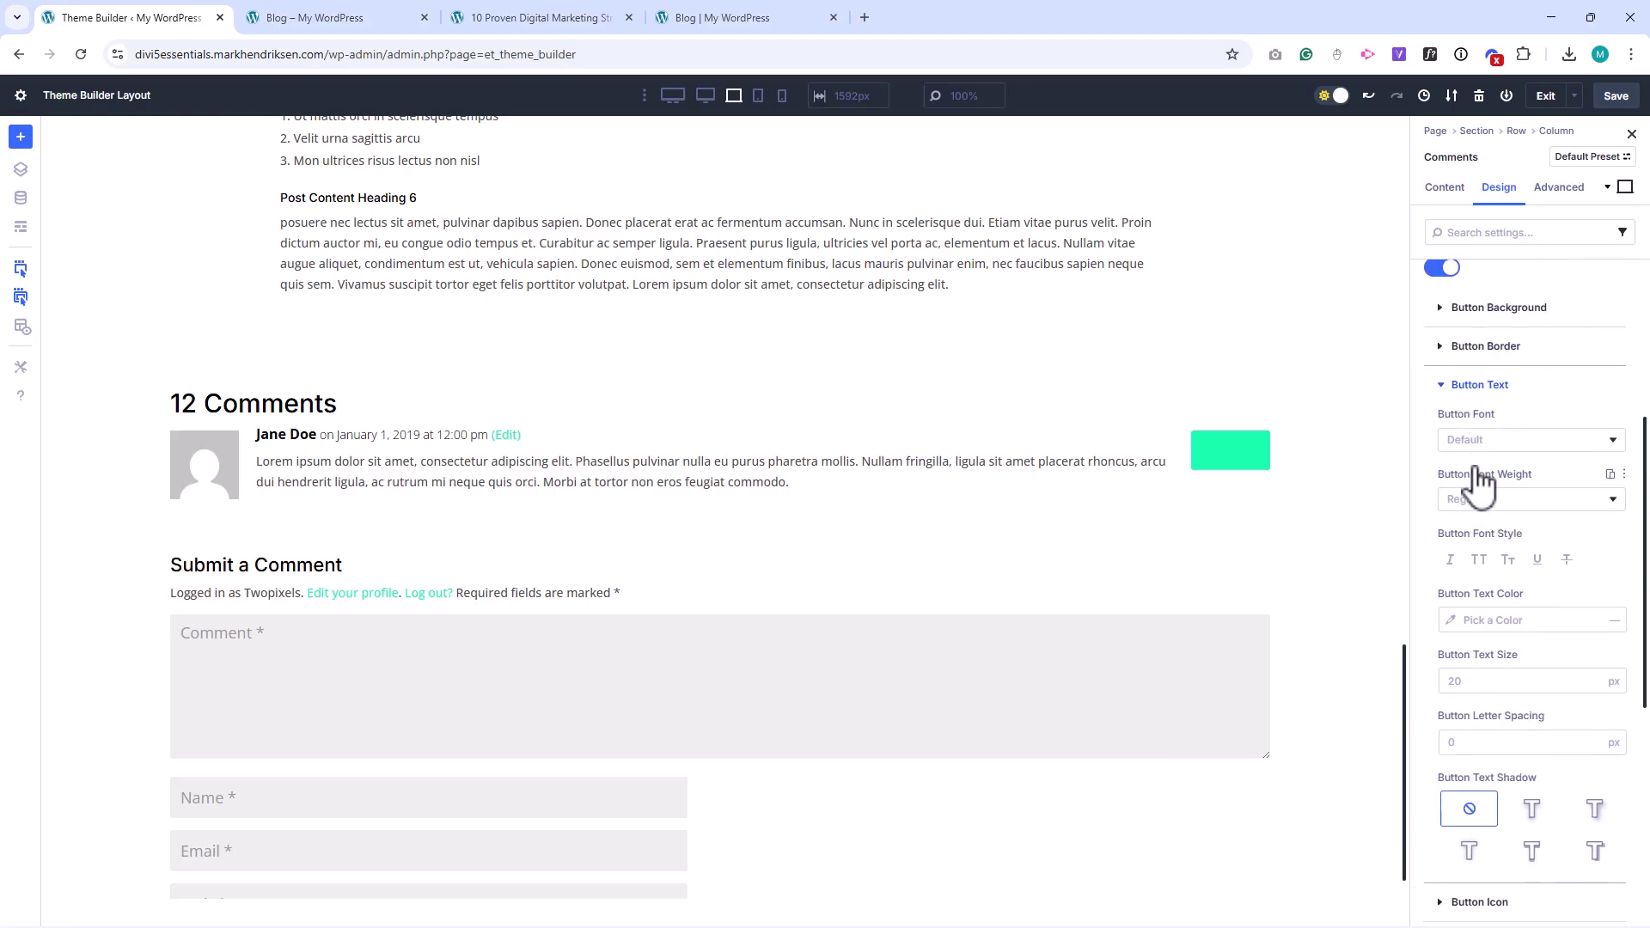
click(1492, 619)
drag(1309, 562, 1280, 623)
click(1419, 462)
click(1458, 681)
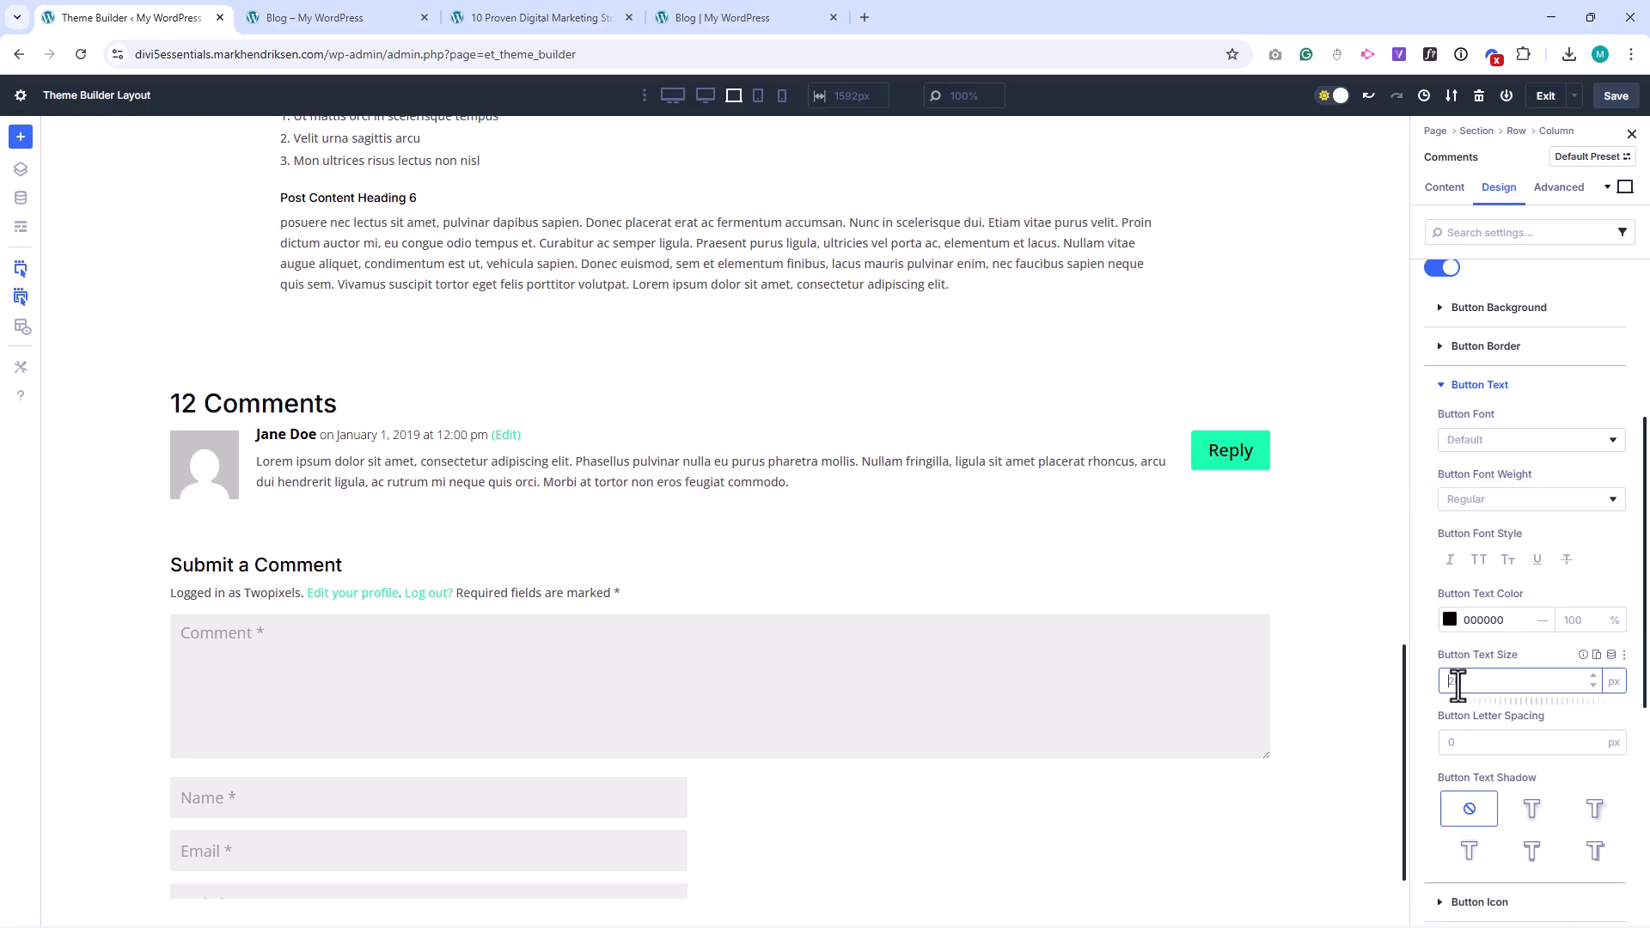
text(16)
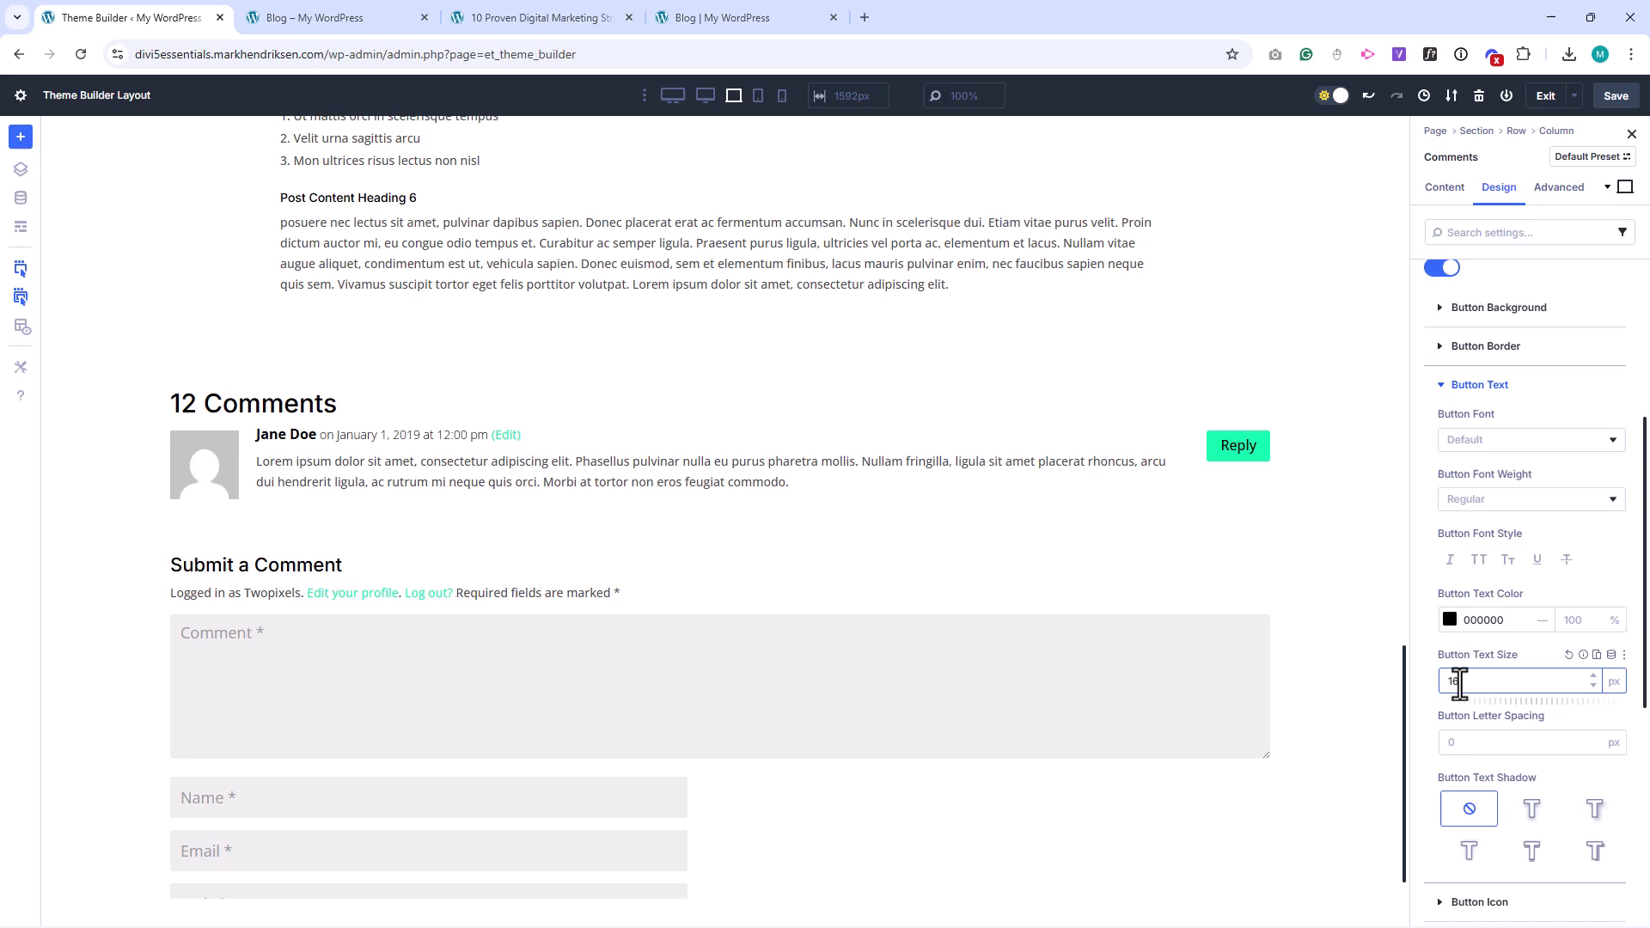
click(1473, 387)
Step: Turn off the button icon and set padding to 10 px top/bottom and 20 px left/right
click(1472, 428)
click(1459, 478)
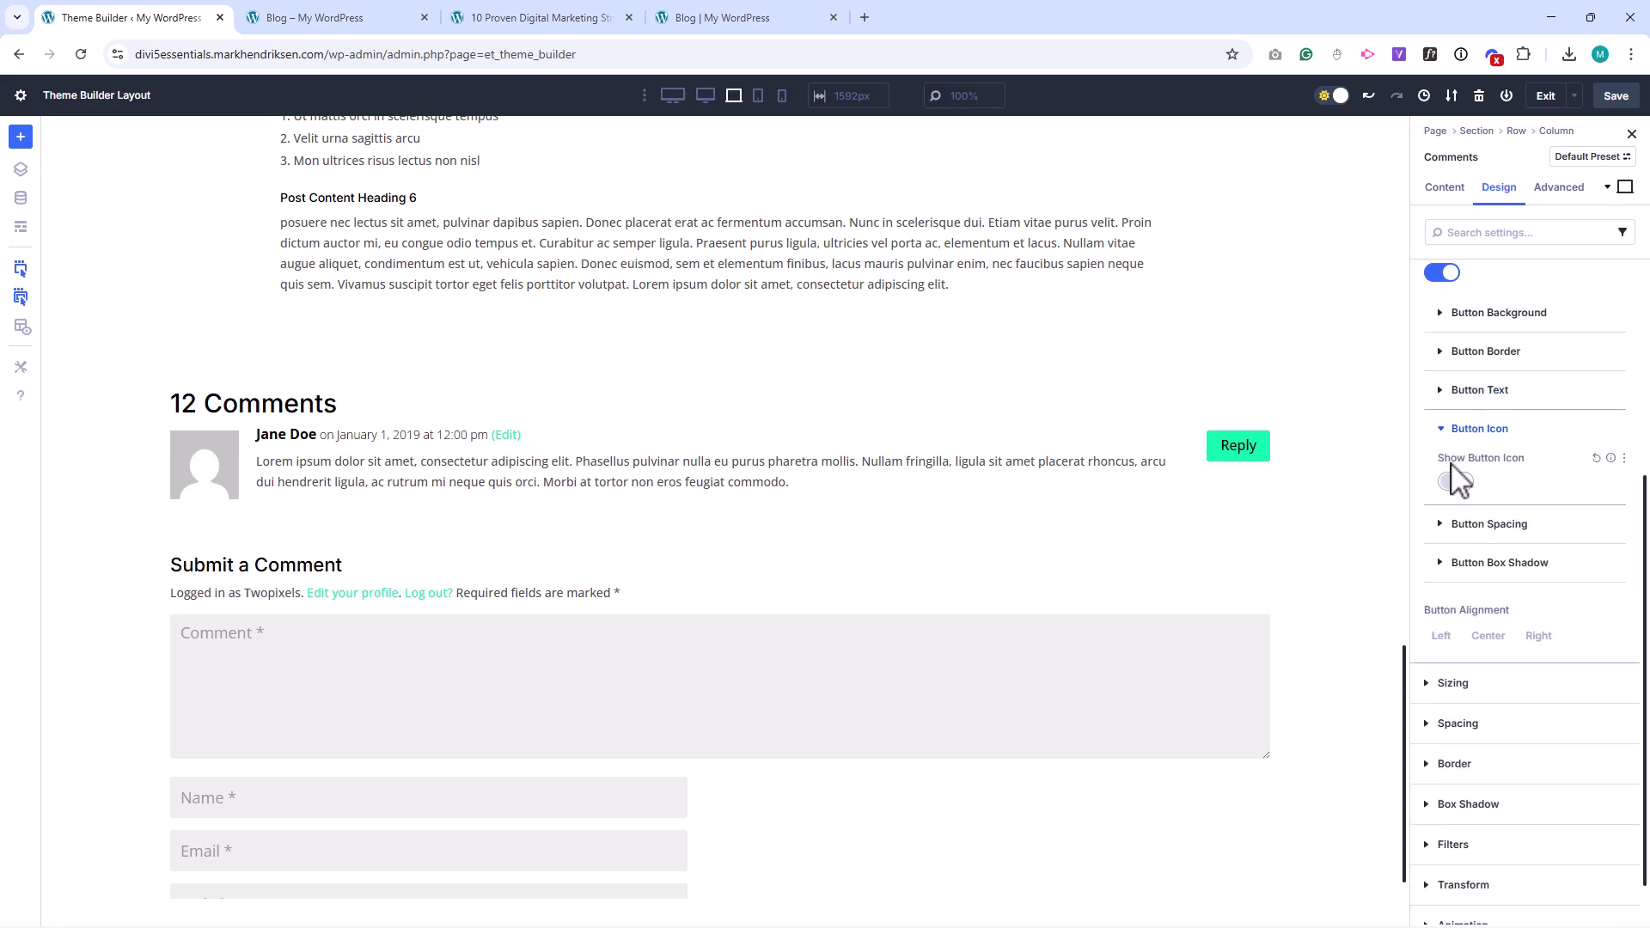
click(1477, 428)
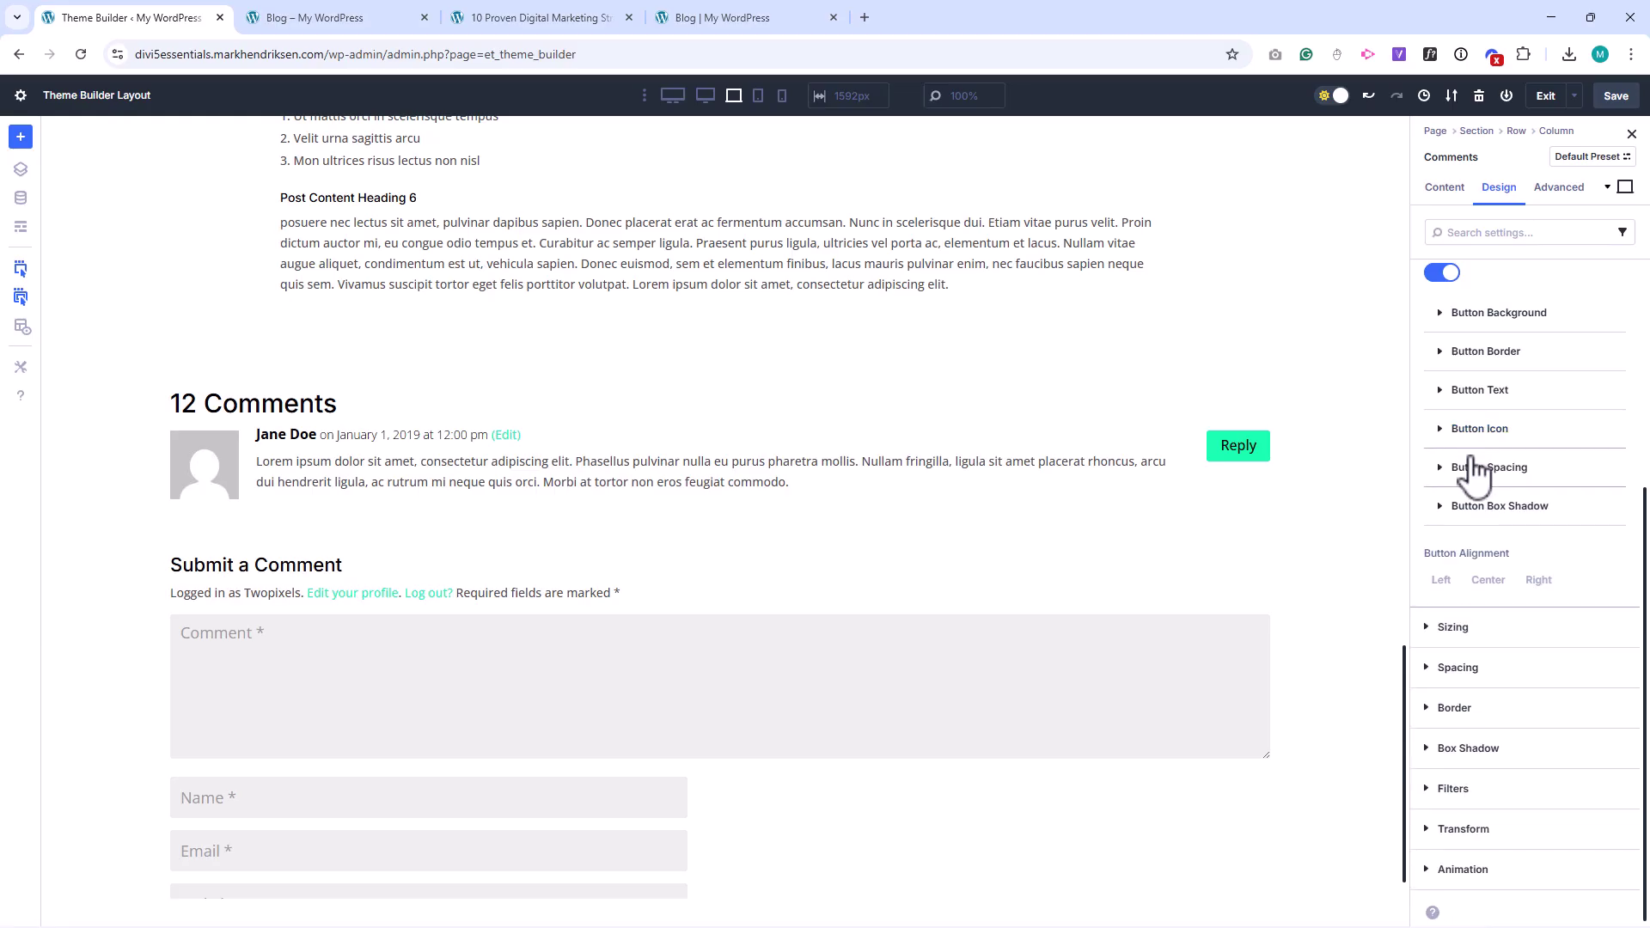
click(1475, 468)
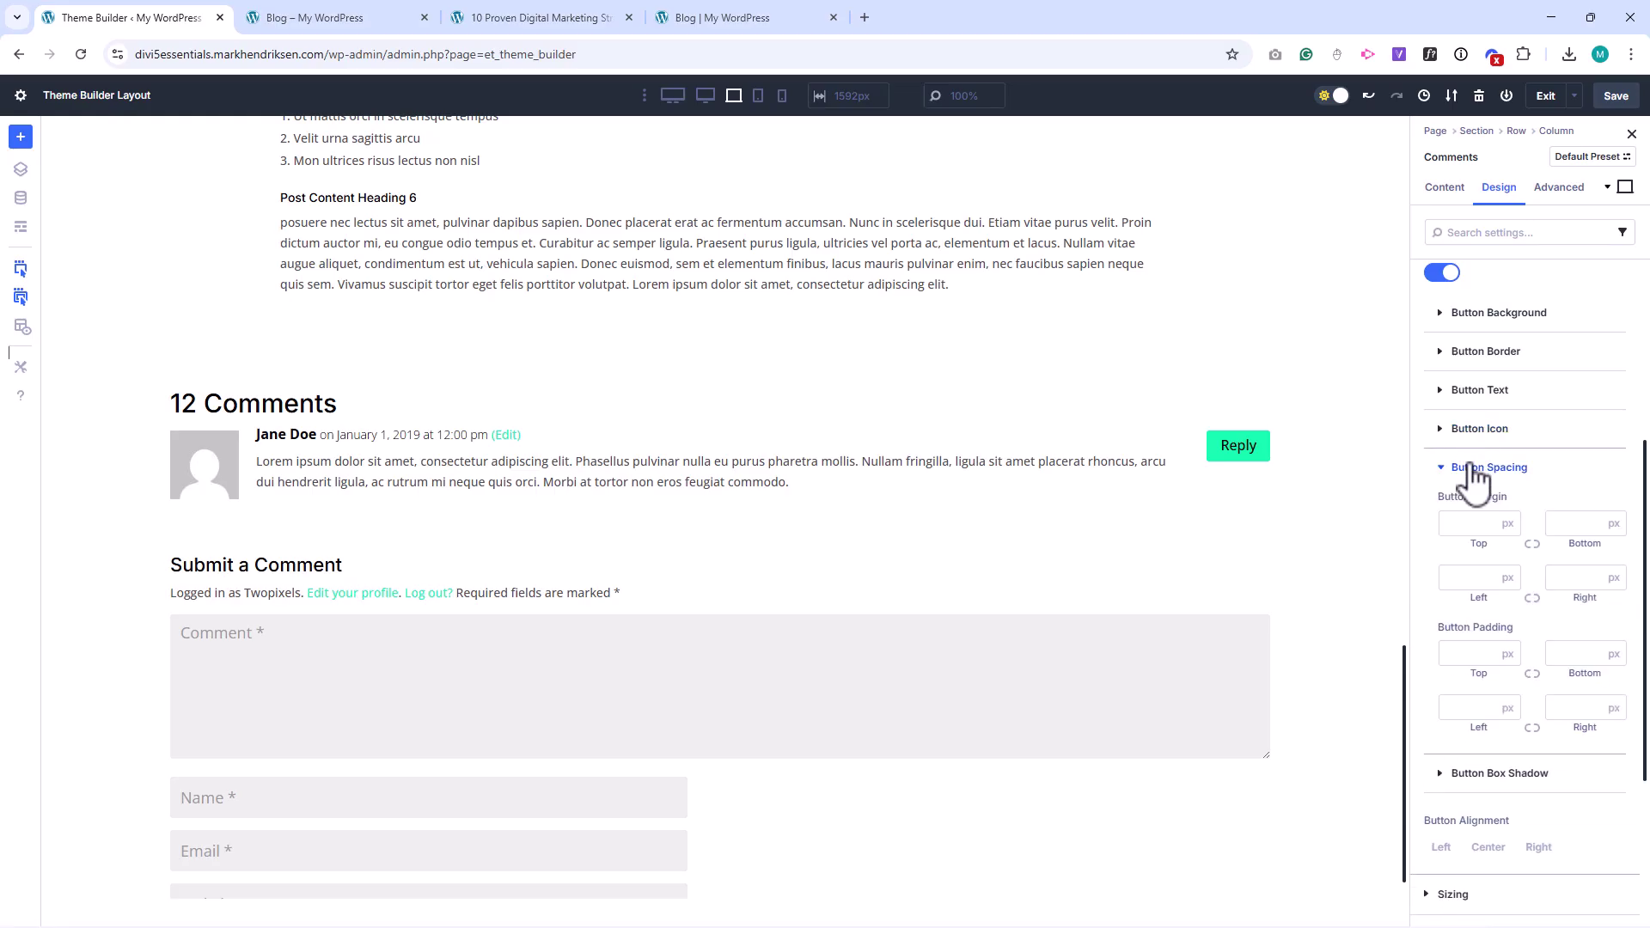
click(1468, 657)
text(10)
key(Return)
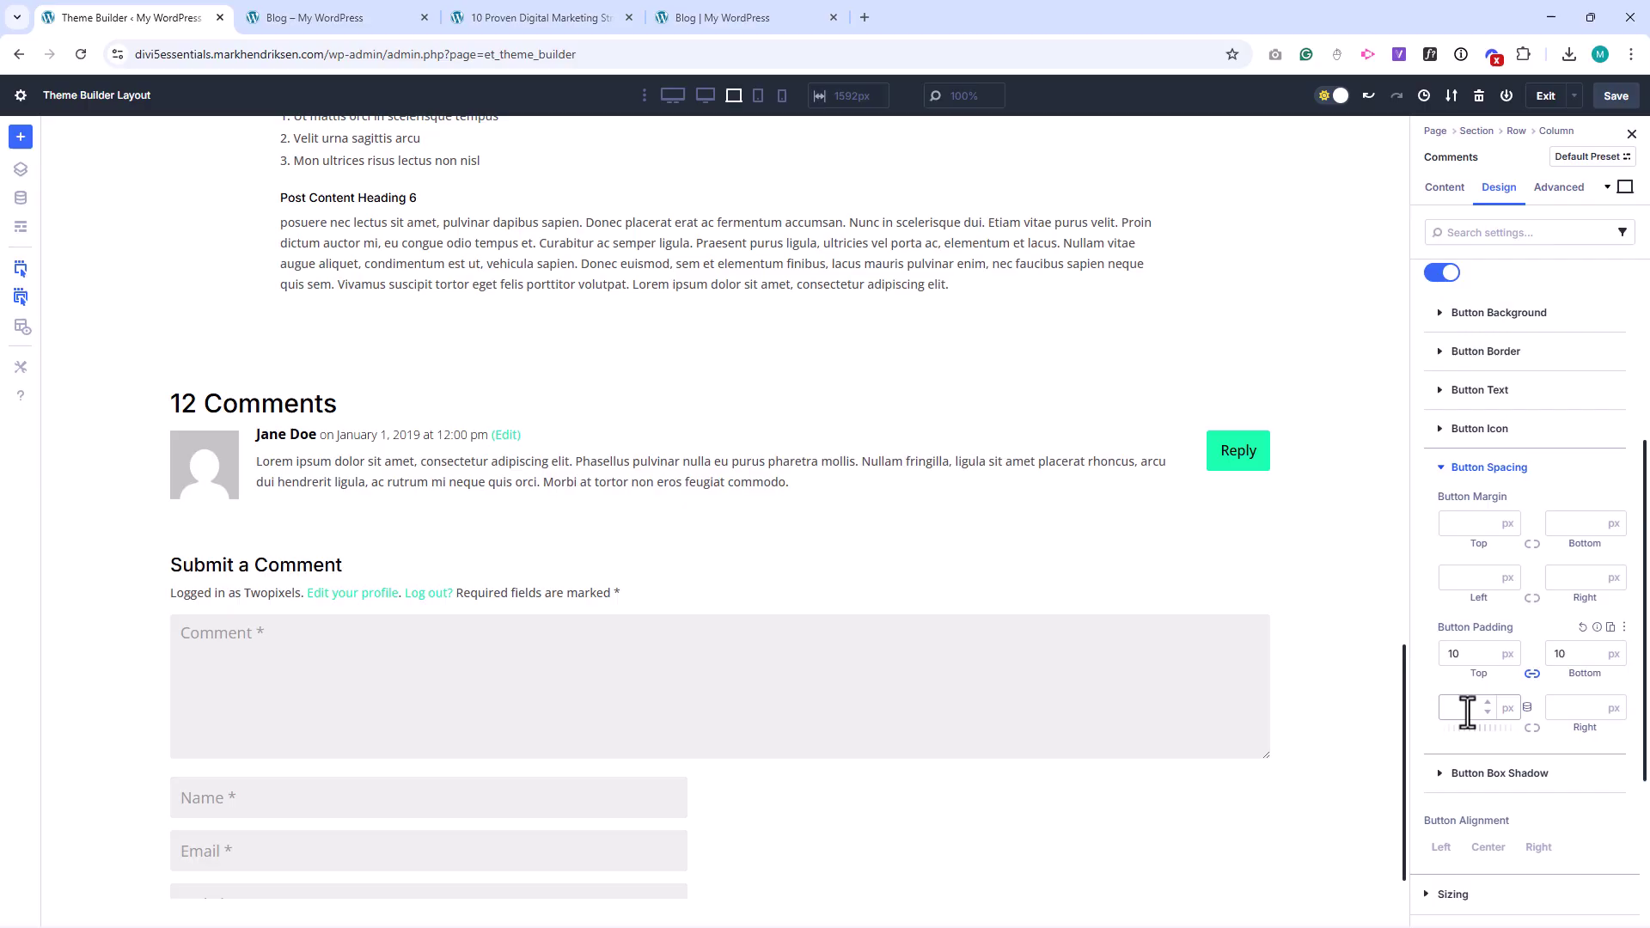
click(1531, 727)
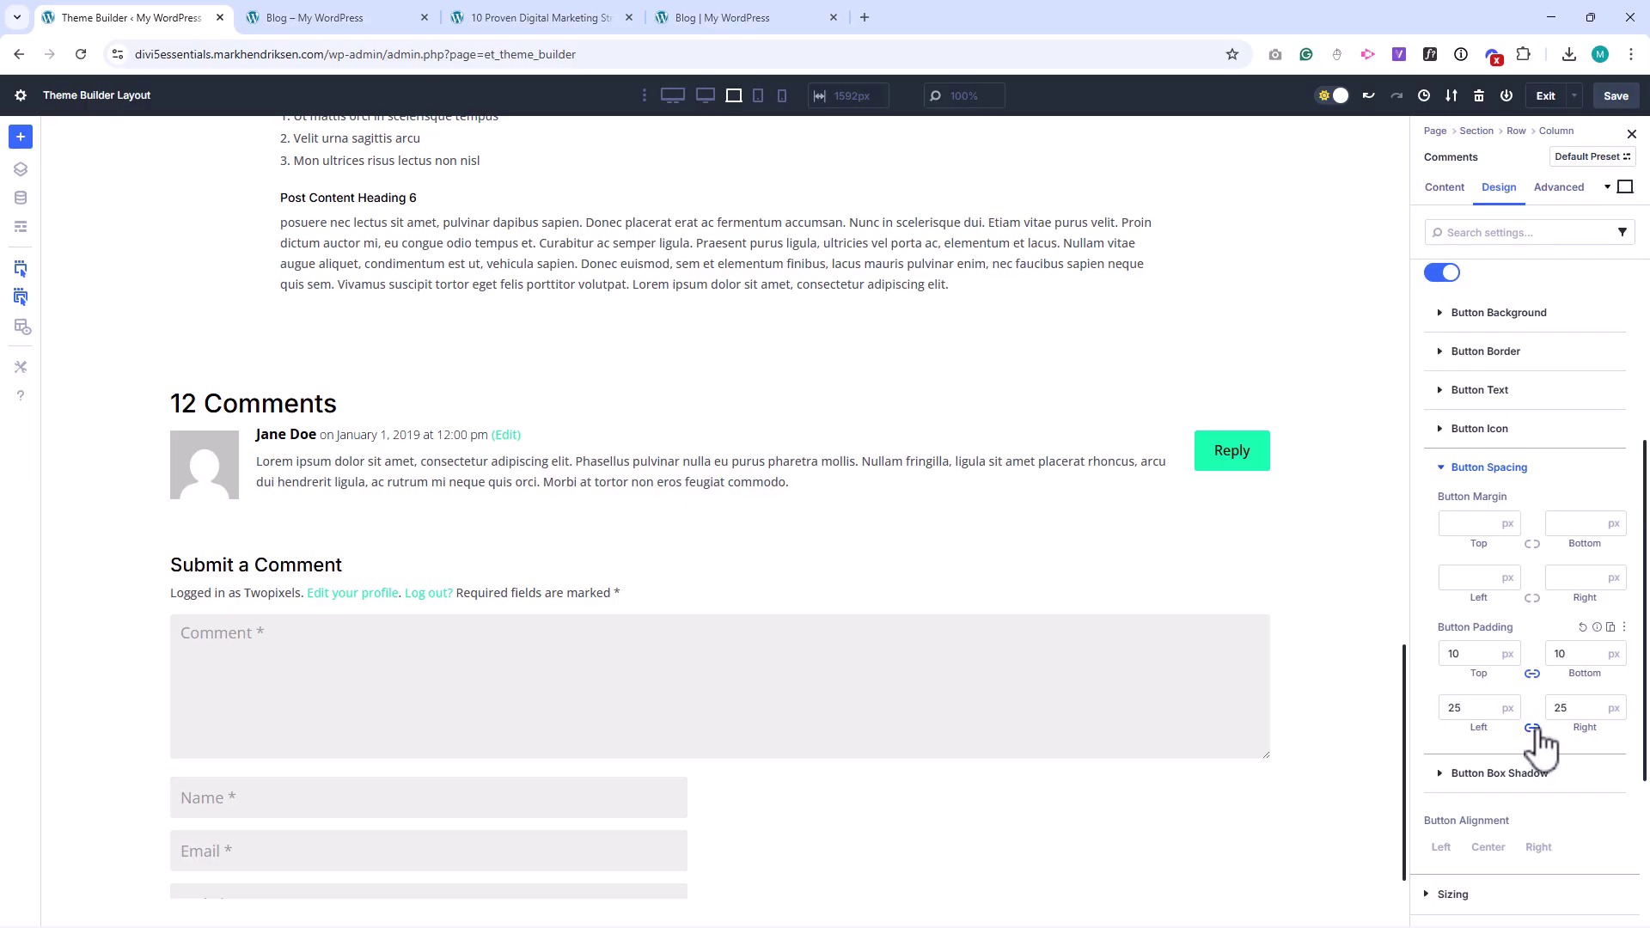
scroll(1251, 653, down, 2)
double_click(1458, 713)
text(20)
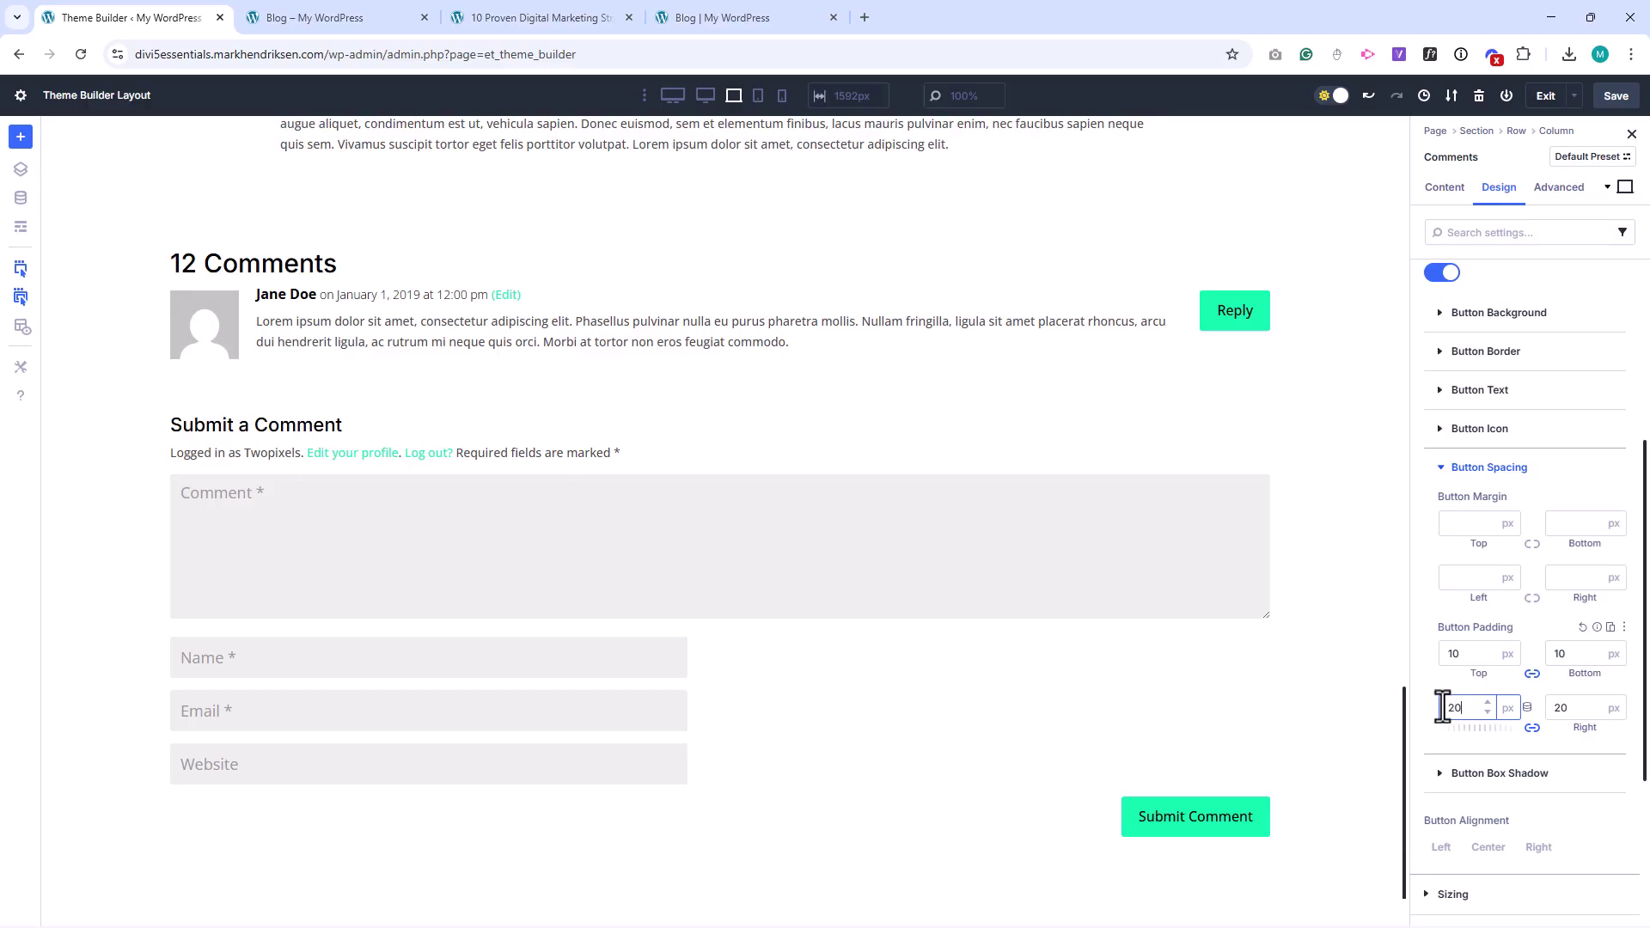
scroll(1544, 574, up, 4)
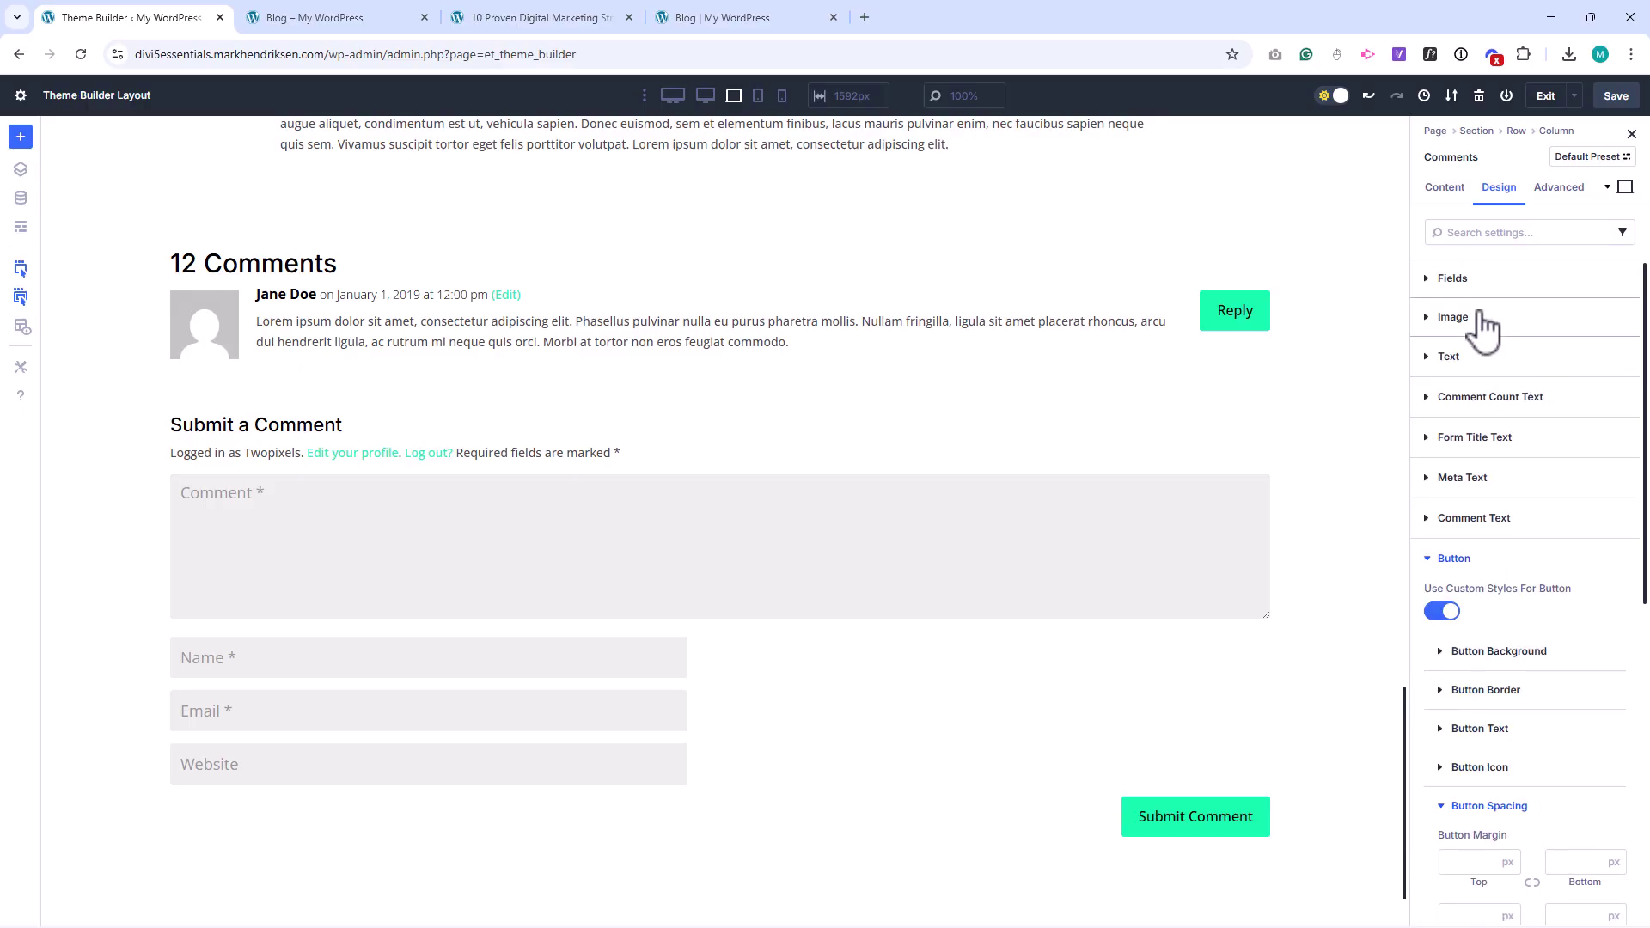
Step: Set the comment form's field text colour to black 000000 and its size to 14 px
click(1458, 280)
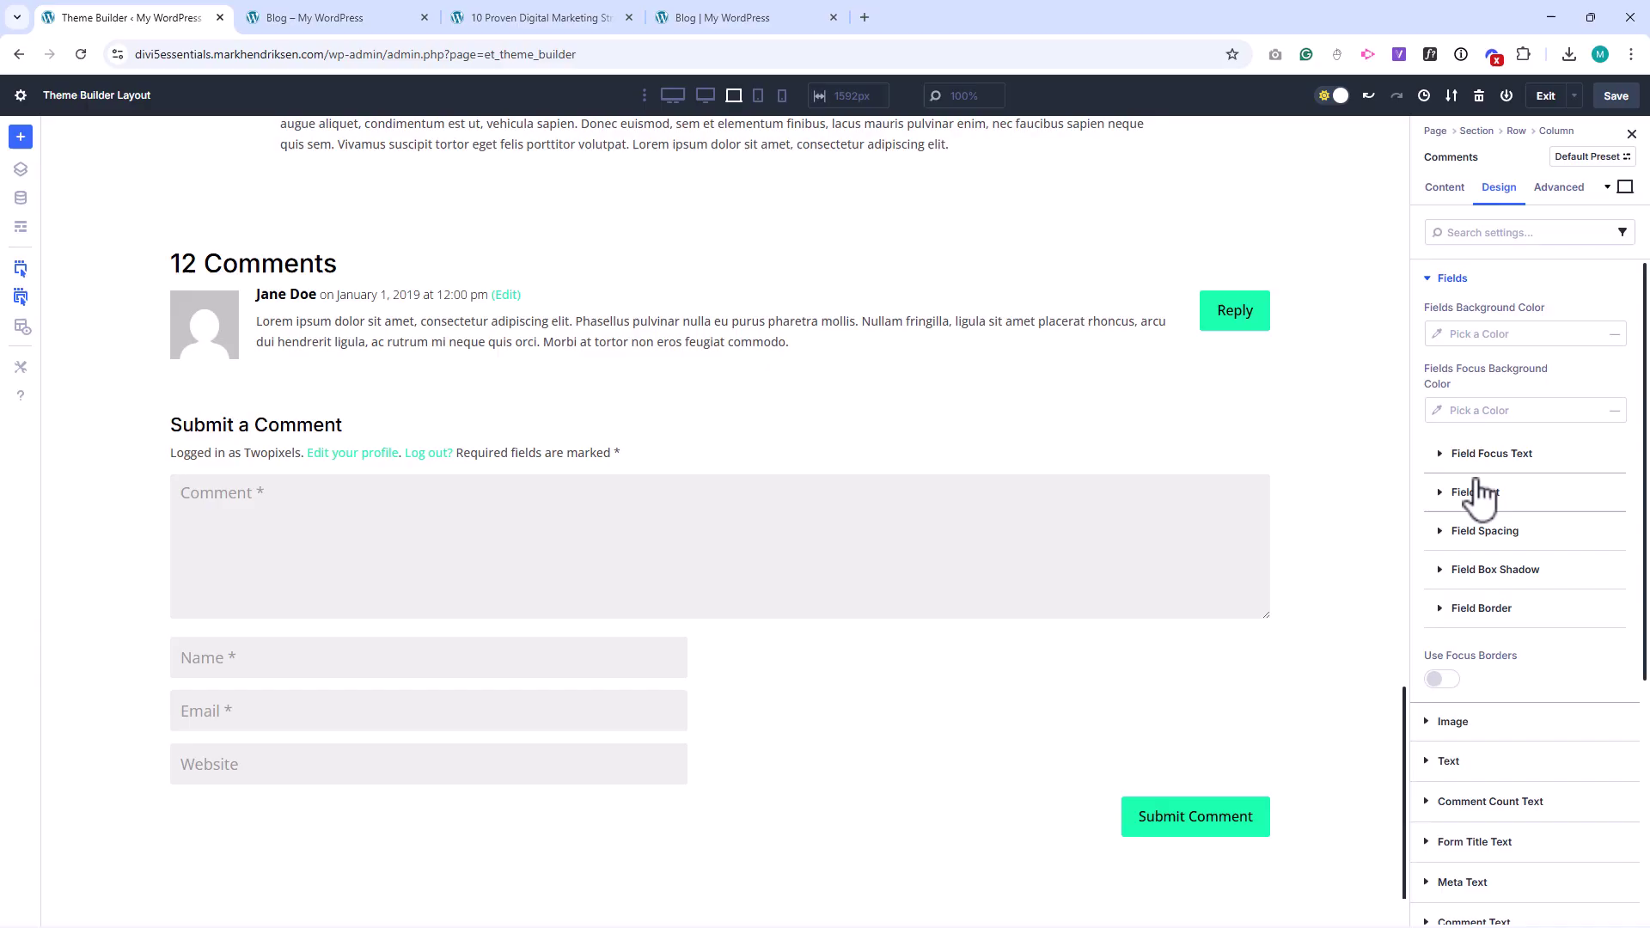
click(1474, 493)
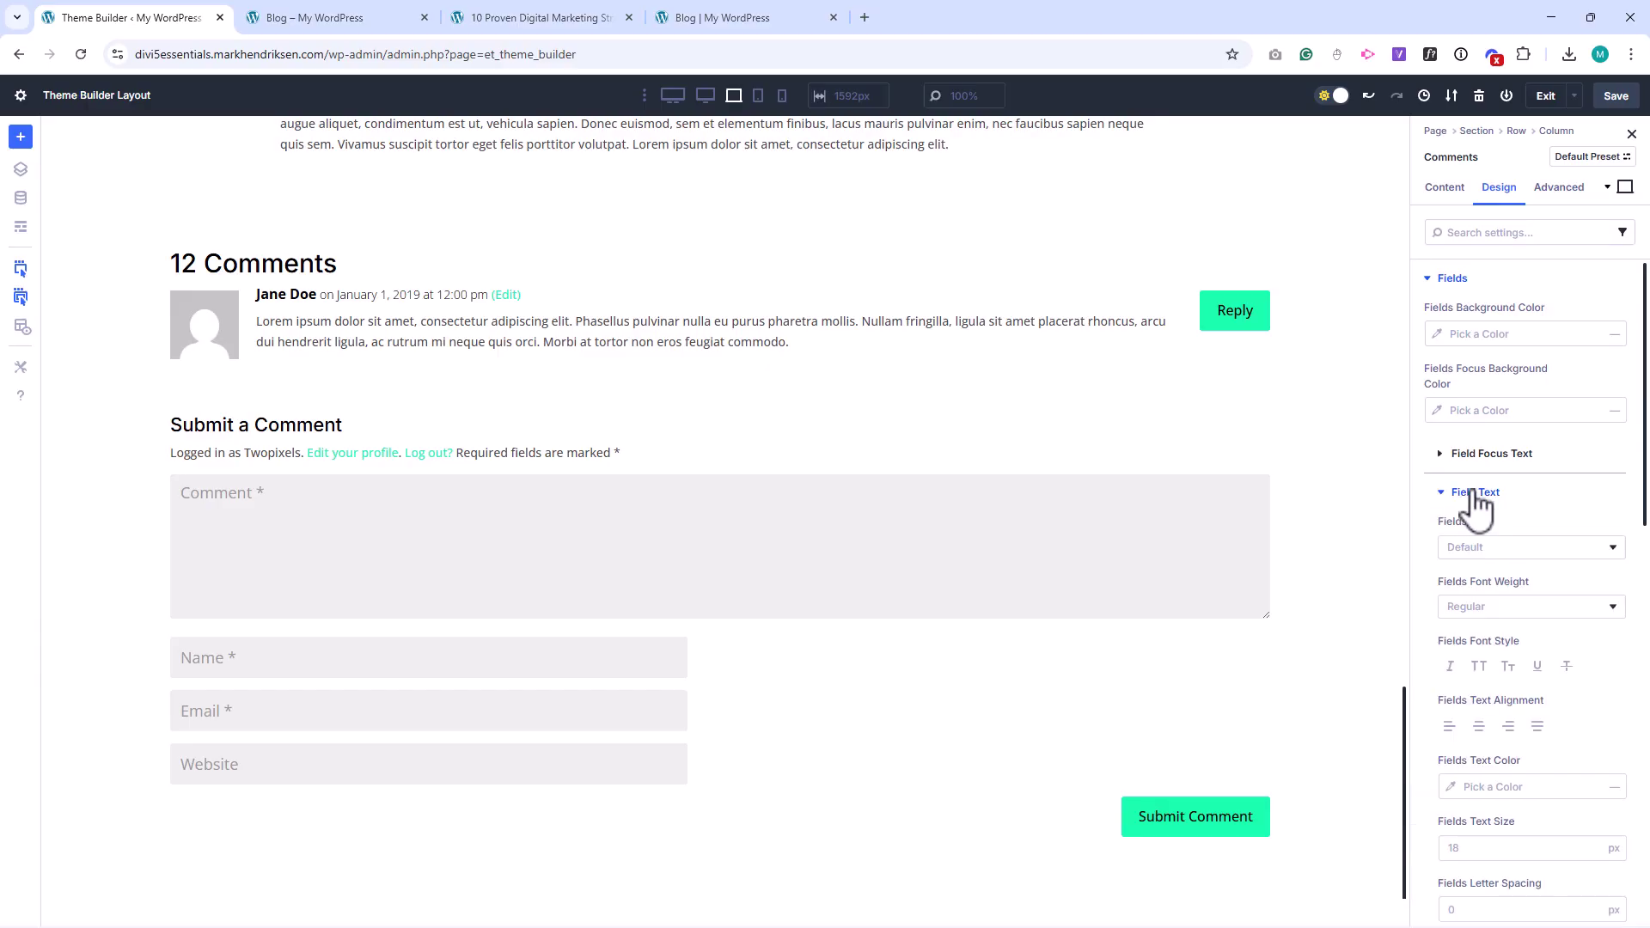
scroll(1474, 507, down, 1)
click(1463, 701)
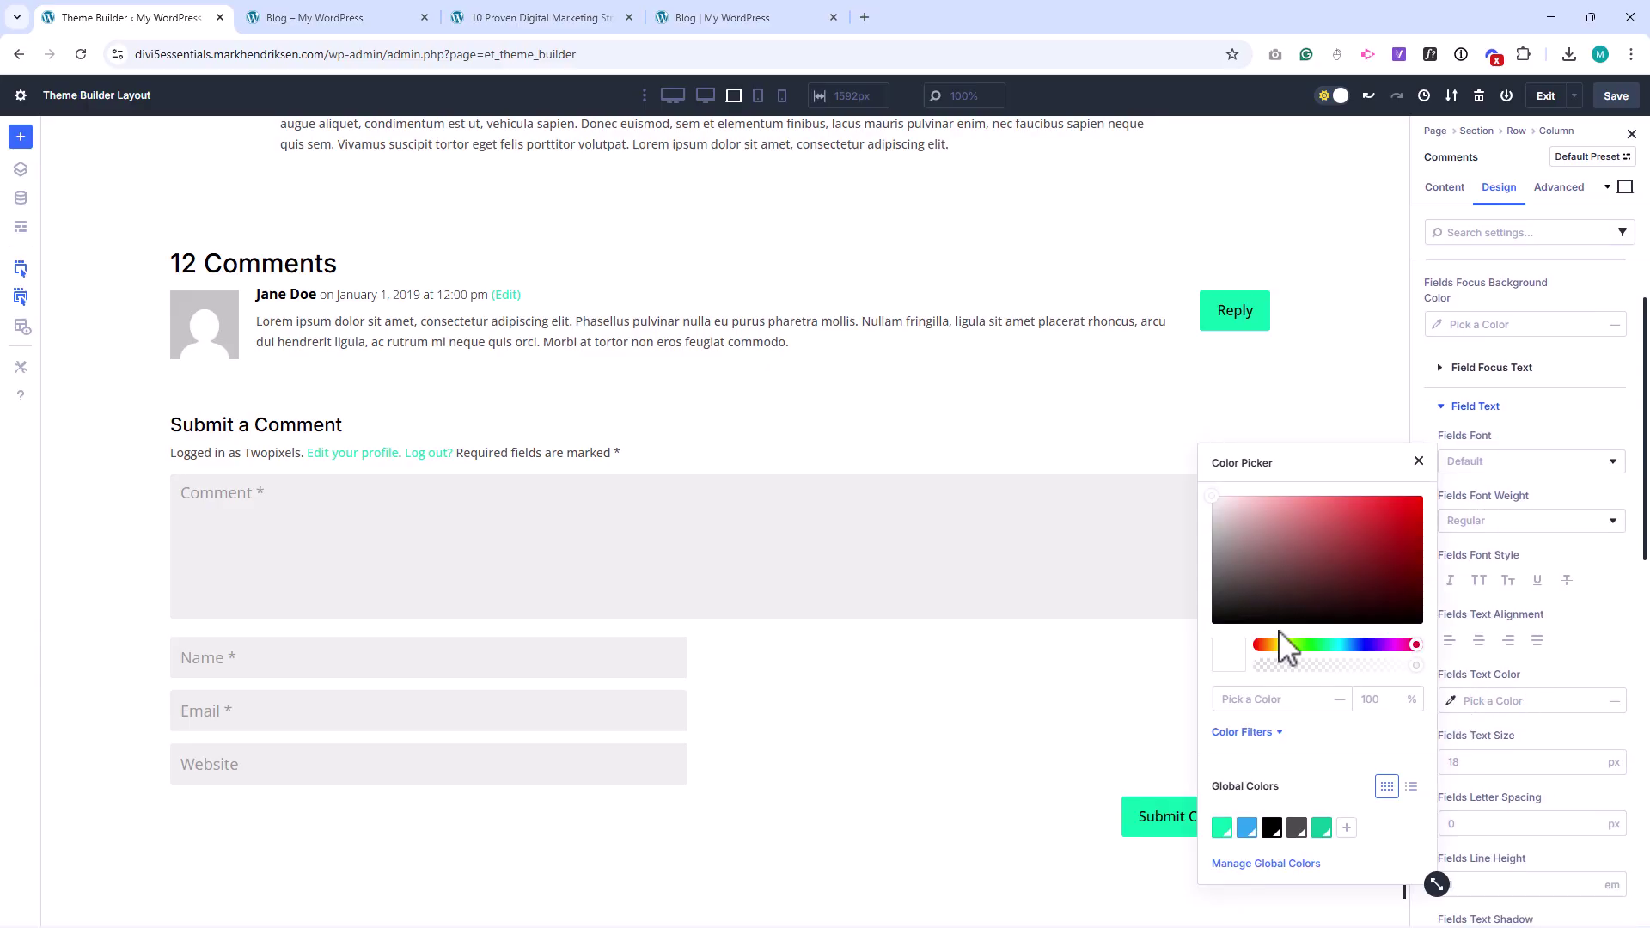
click(1246, 622)
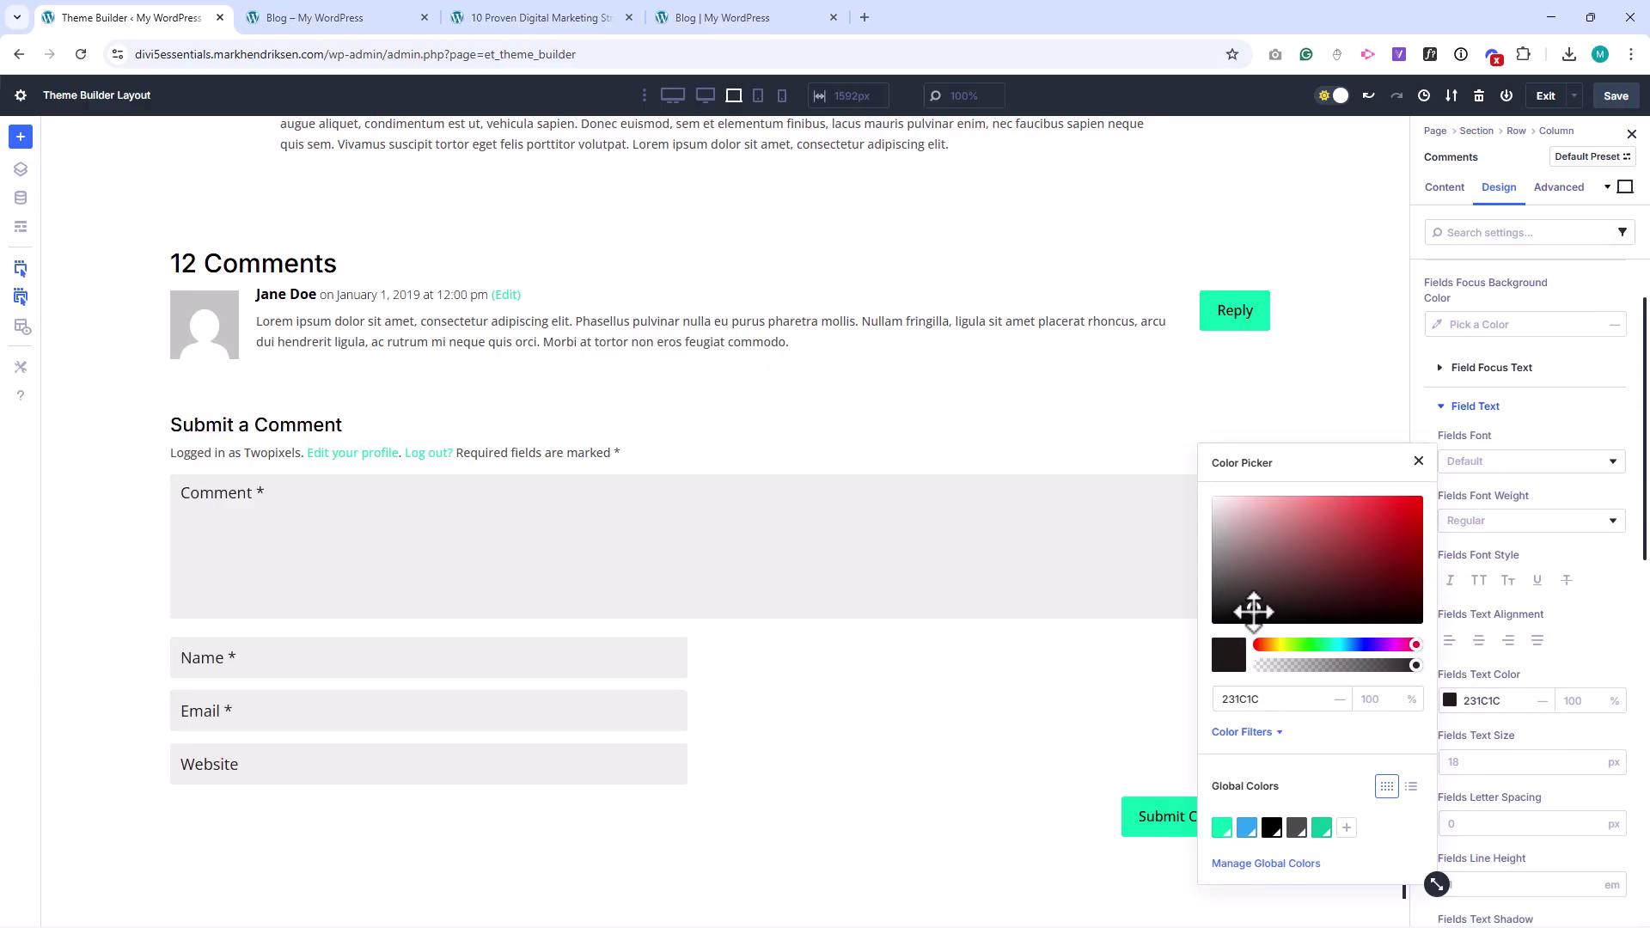
click(1419, 461)
click(1468, 762)
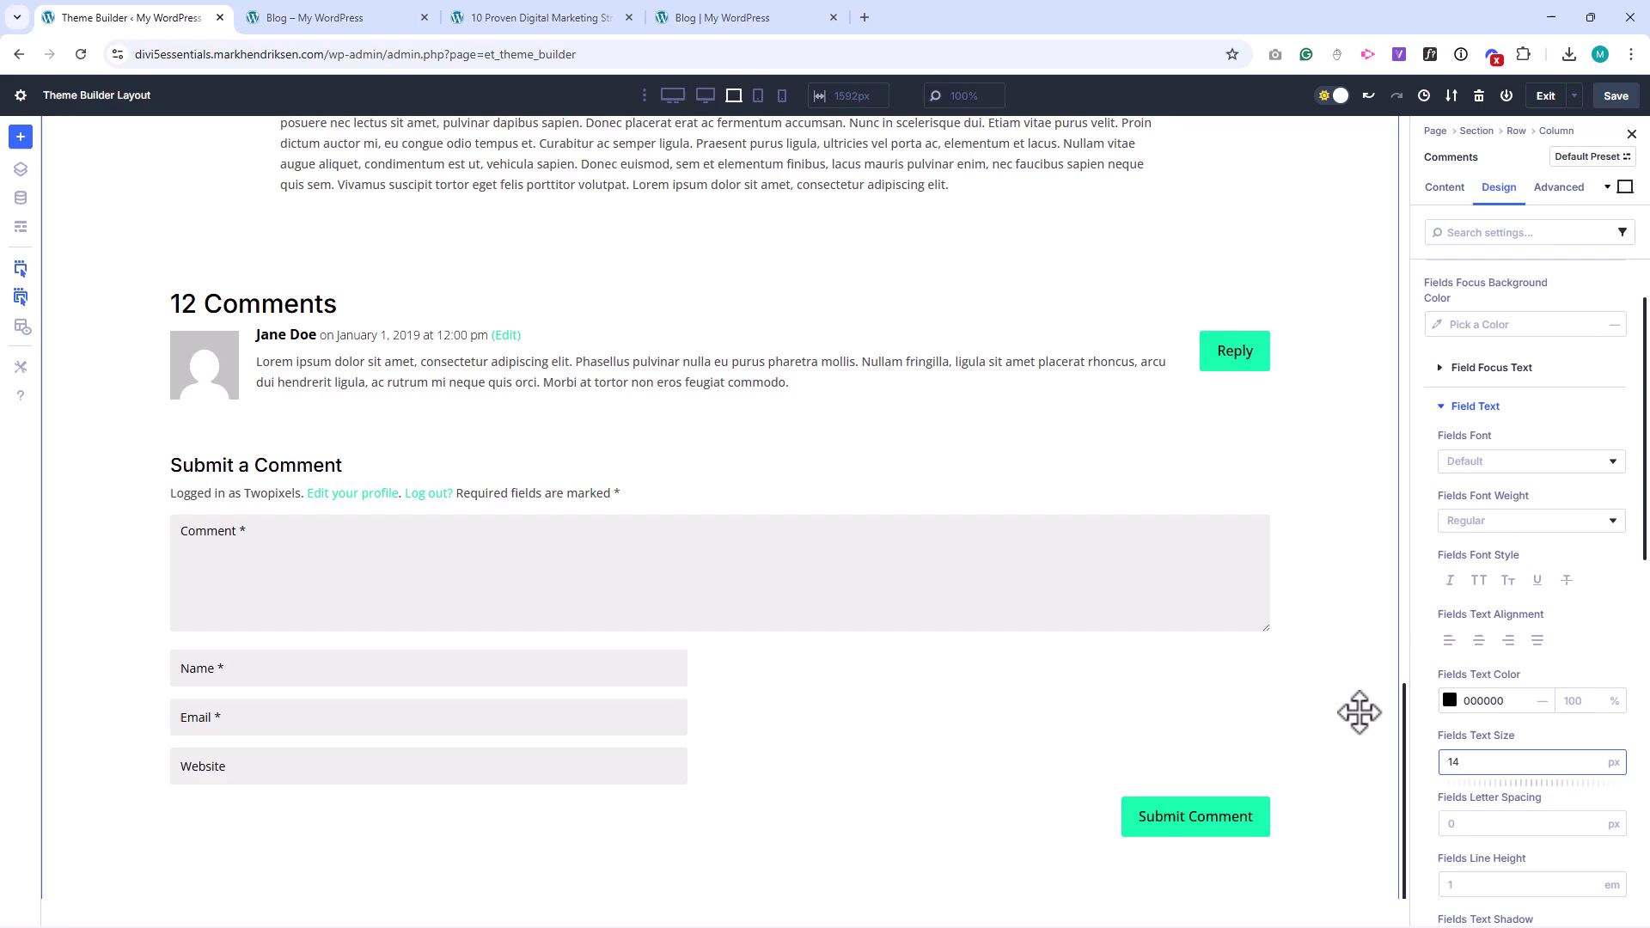
scroll(1358, 711, up, 10)
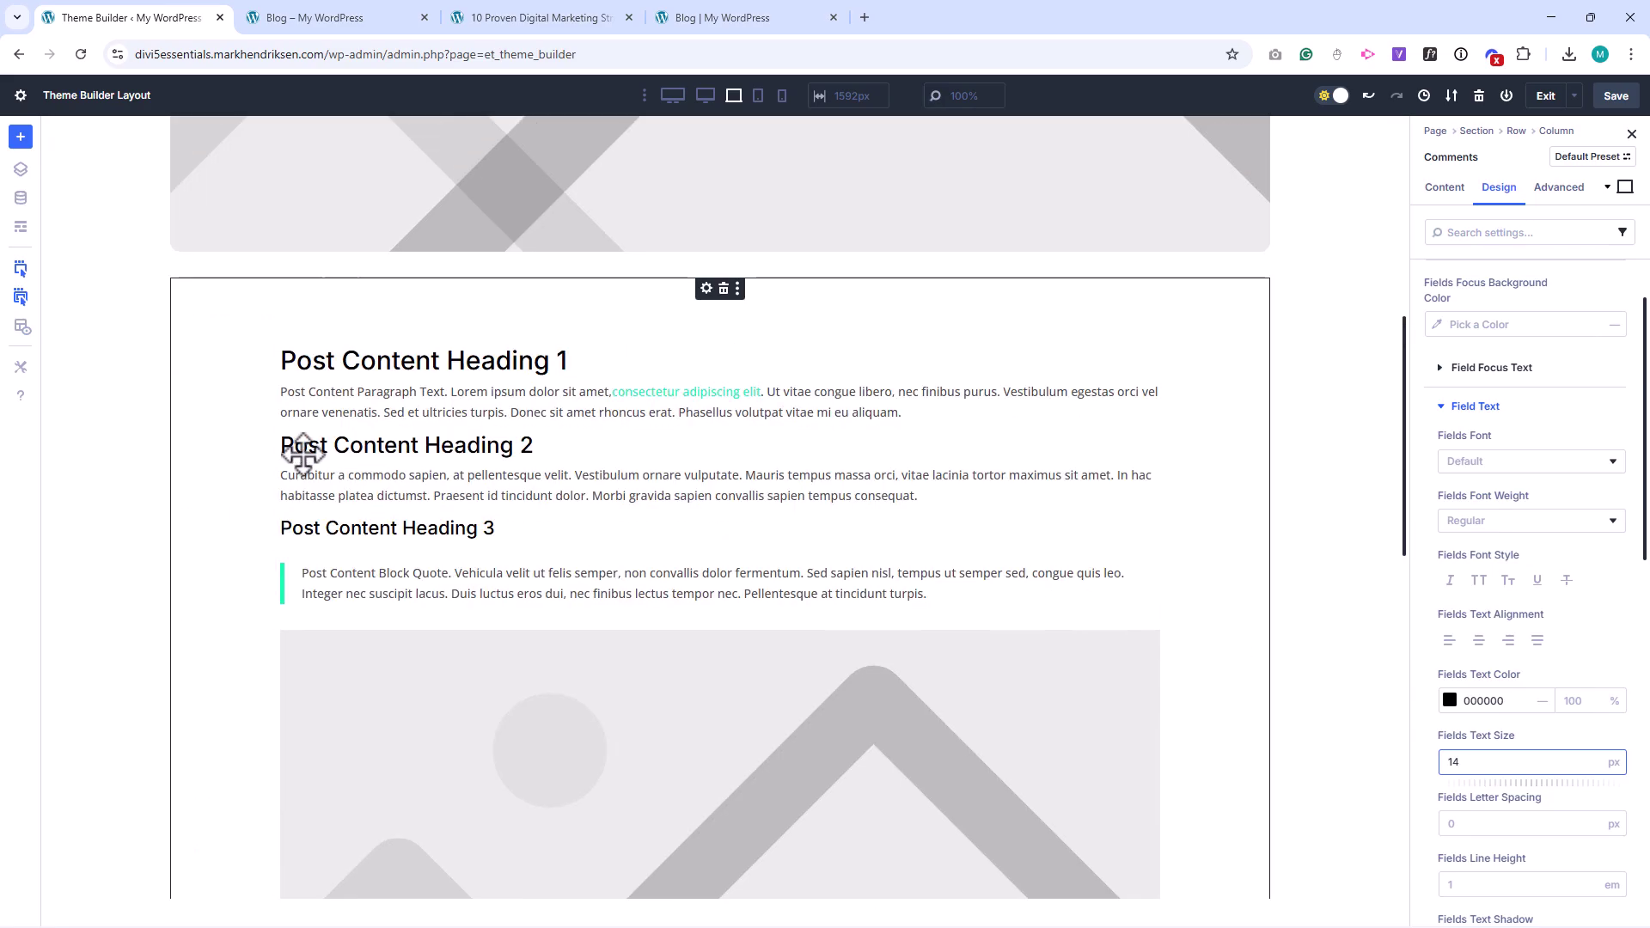
Step: Set the post content row's maximum width to 900 px
scroll(306, 453, up, 3)
scroll(306, 453, up, 5)
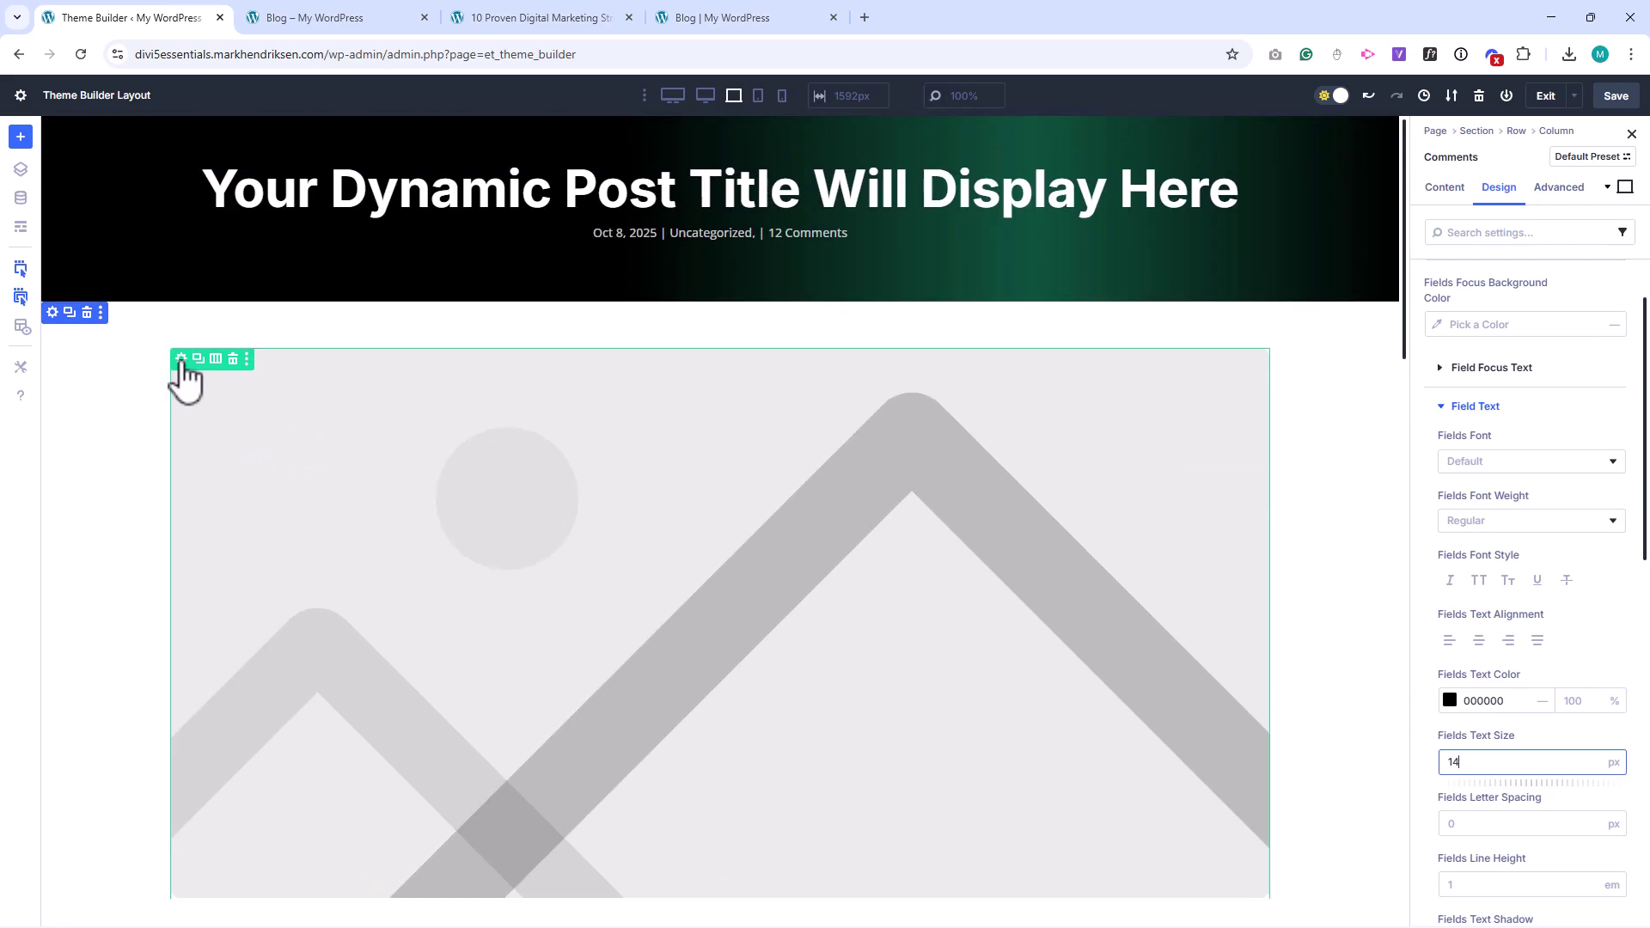
click(181, 358)
click(1498, 191)
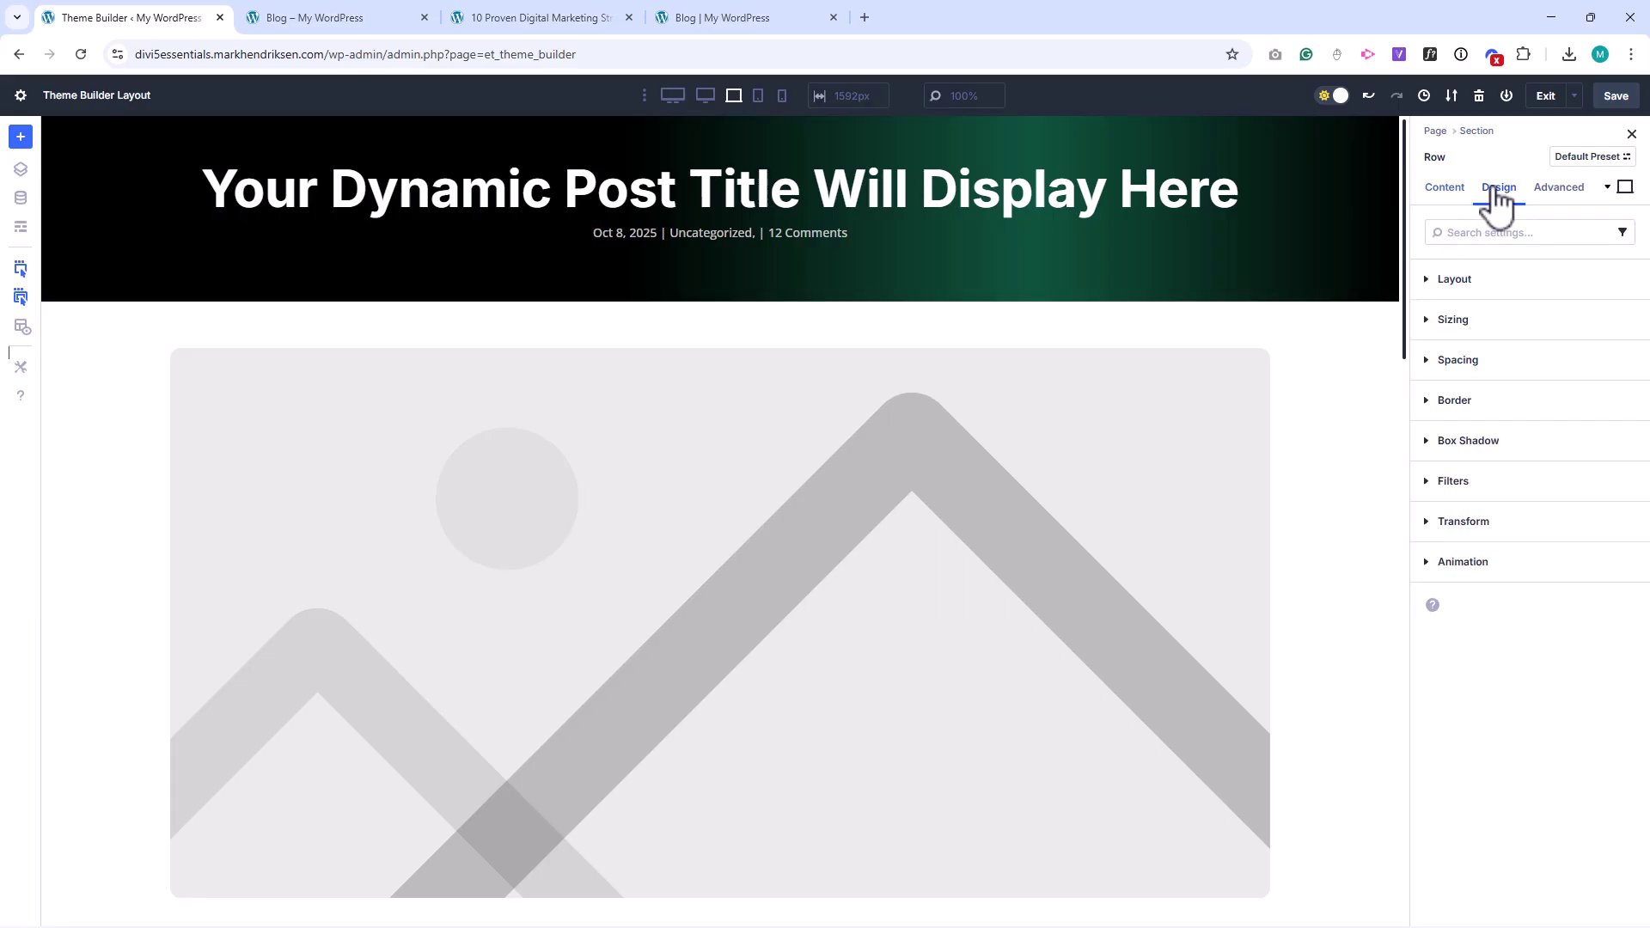
click(1455, 321)
click(1451, 499)
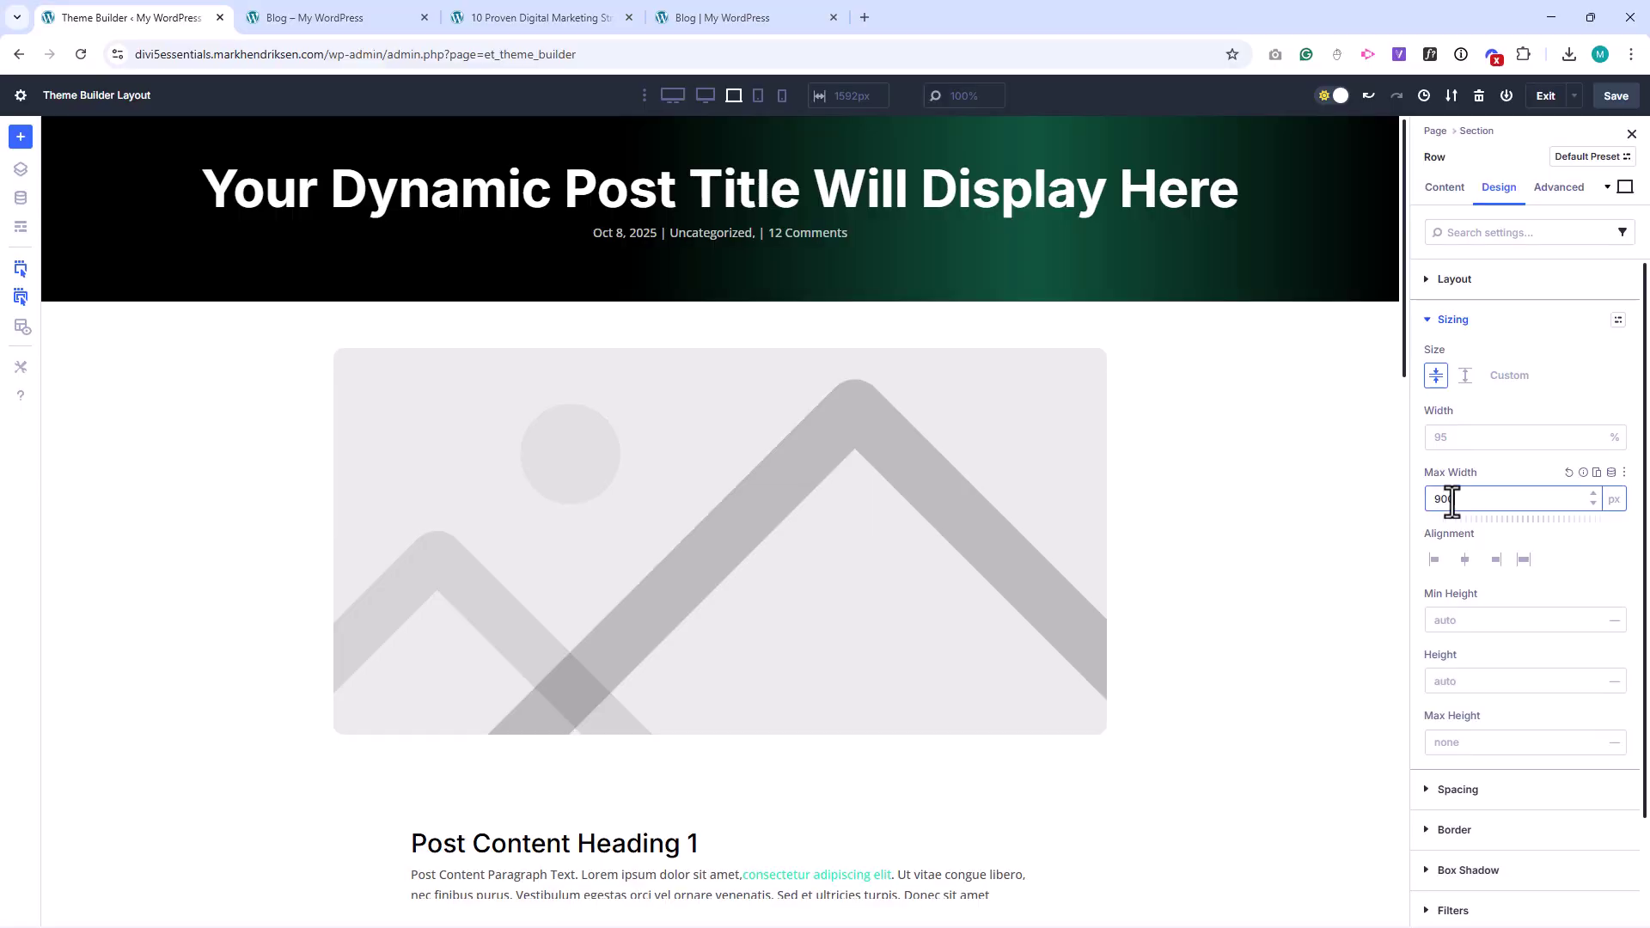
scroll(1458, 516, down, 3)
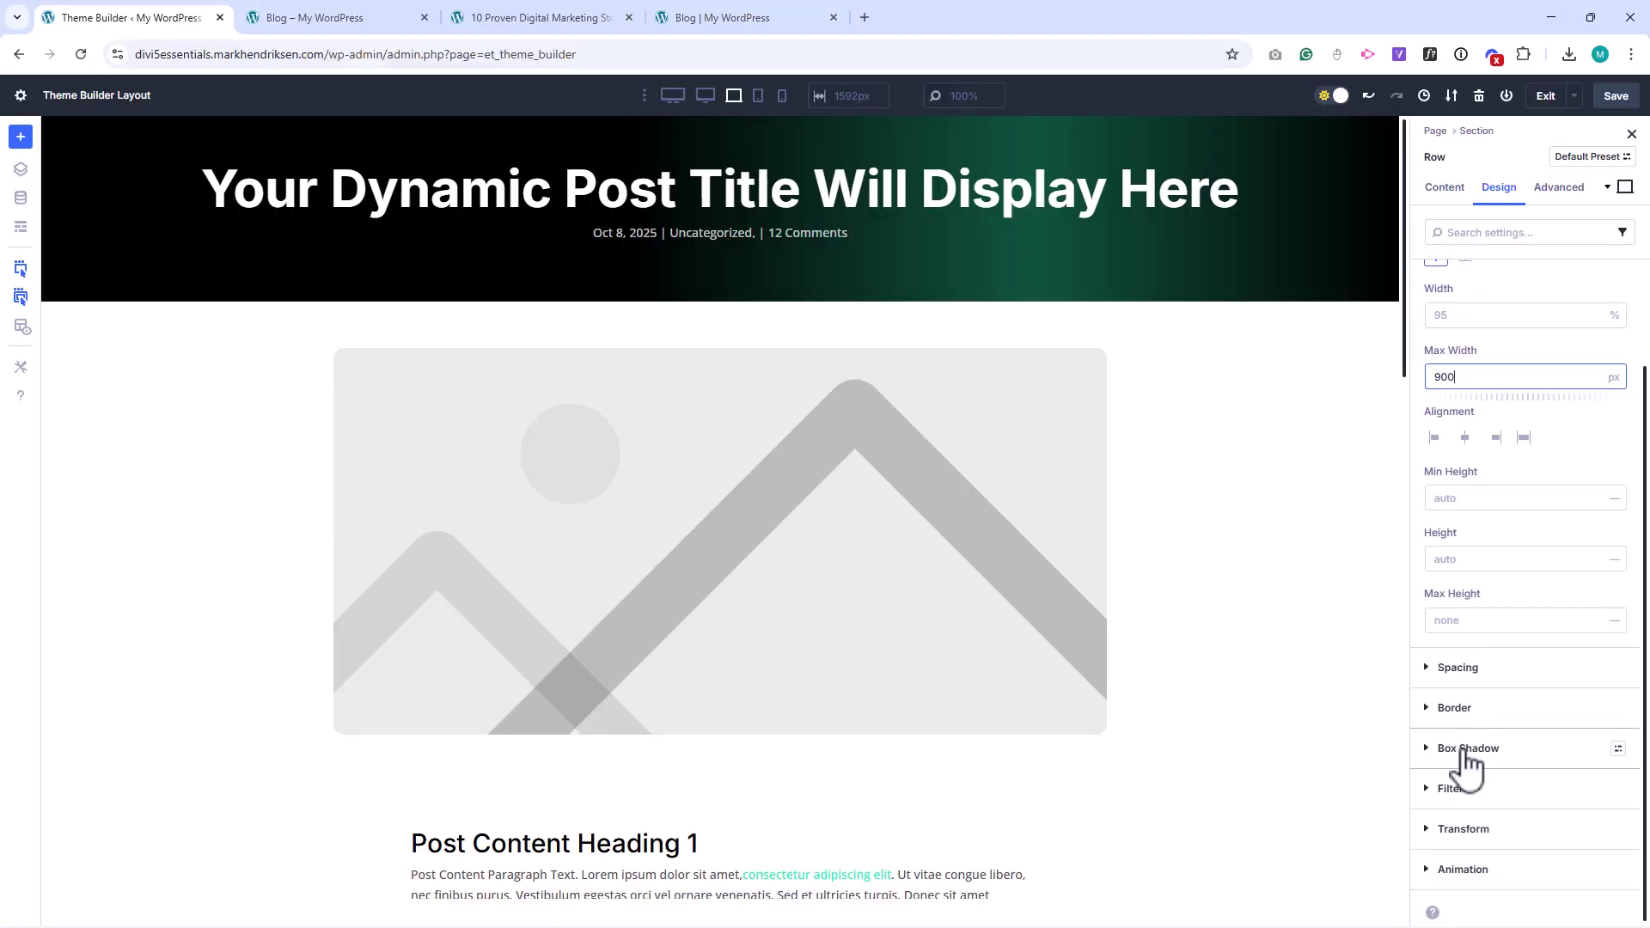
Step: Add a soft box shadow preset with 35 px blur and 10% colour opacity
click(1468, 748)
click(1500, 510)
scroll(1479, 592, down, 4)
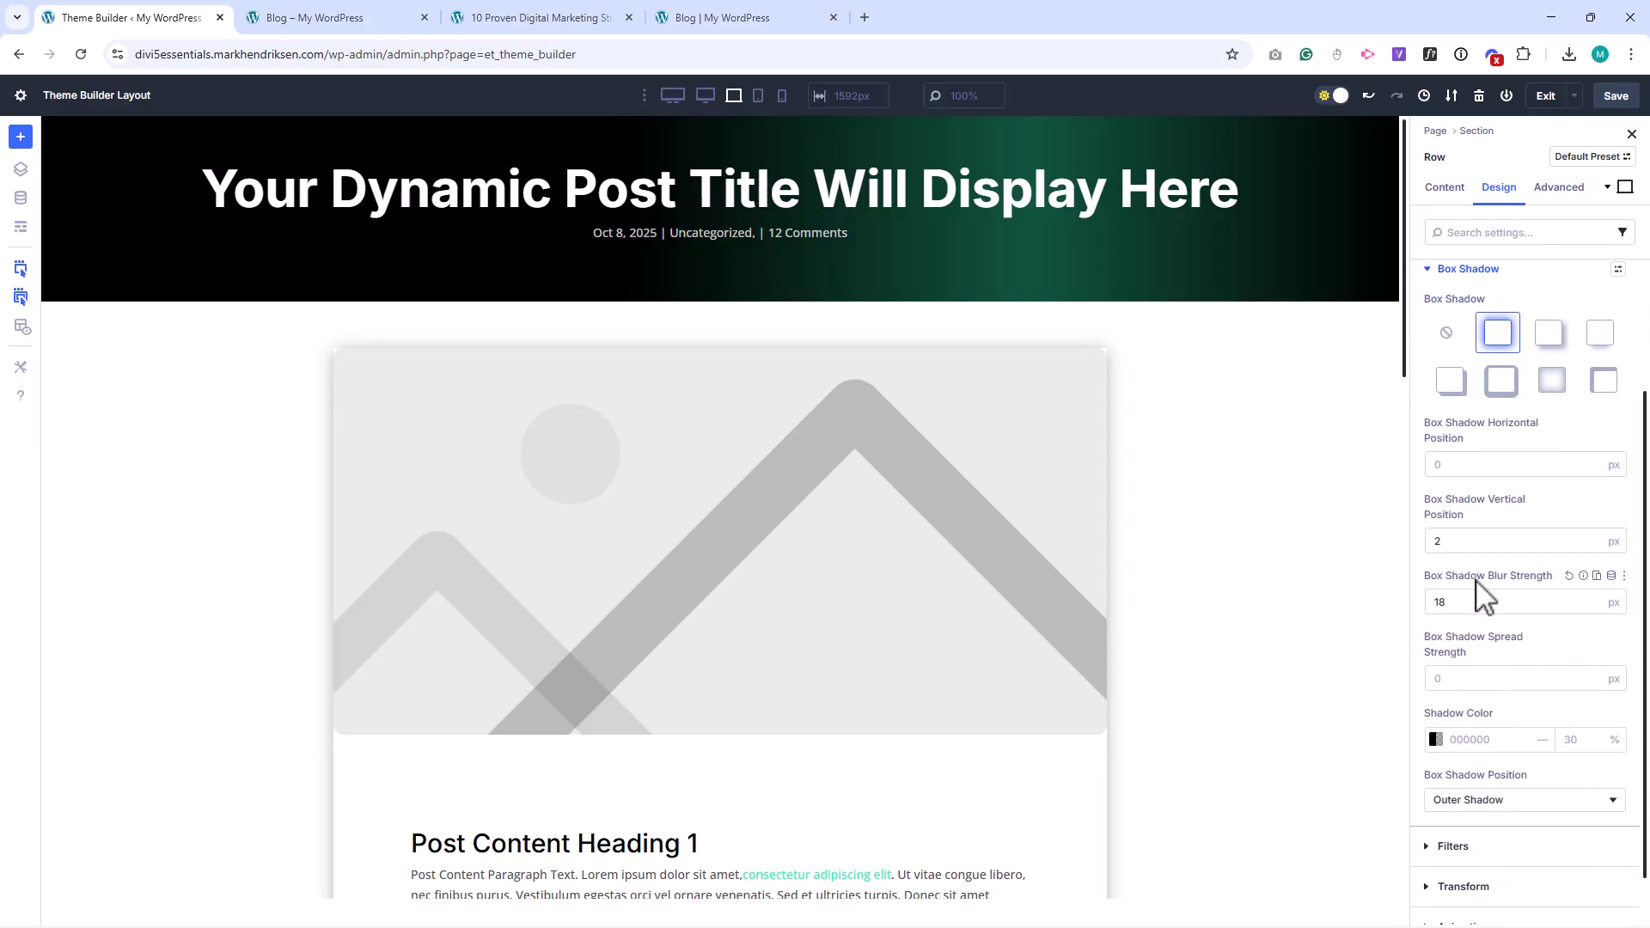
double_click(1427, 604)
text(35)
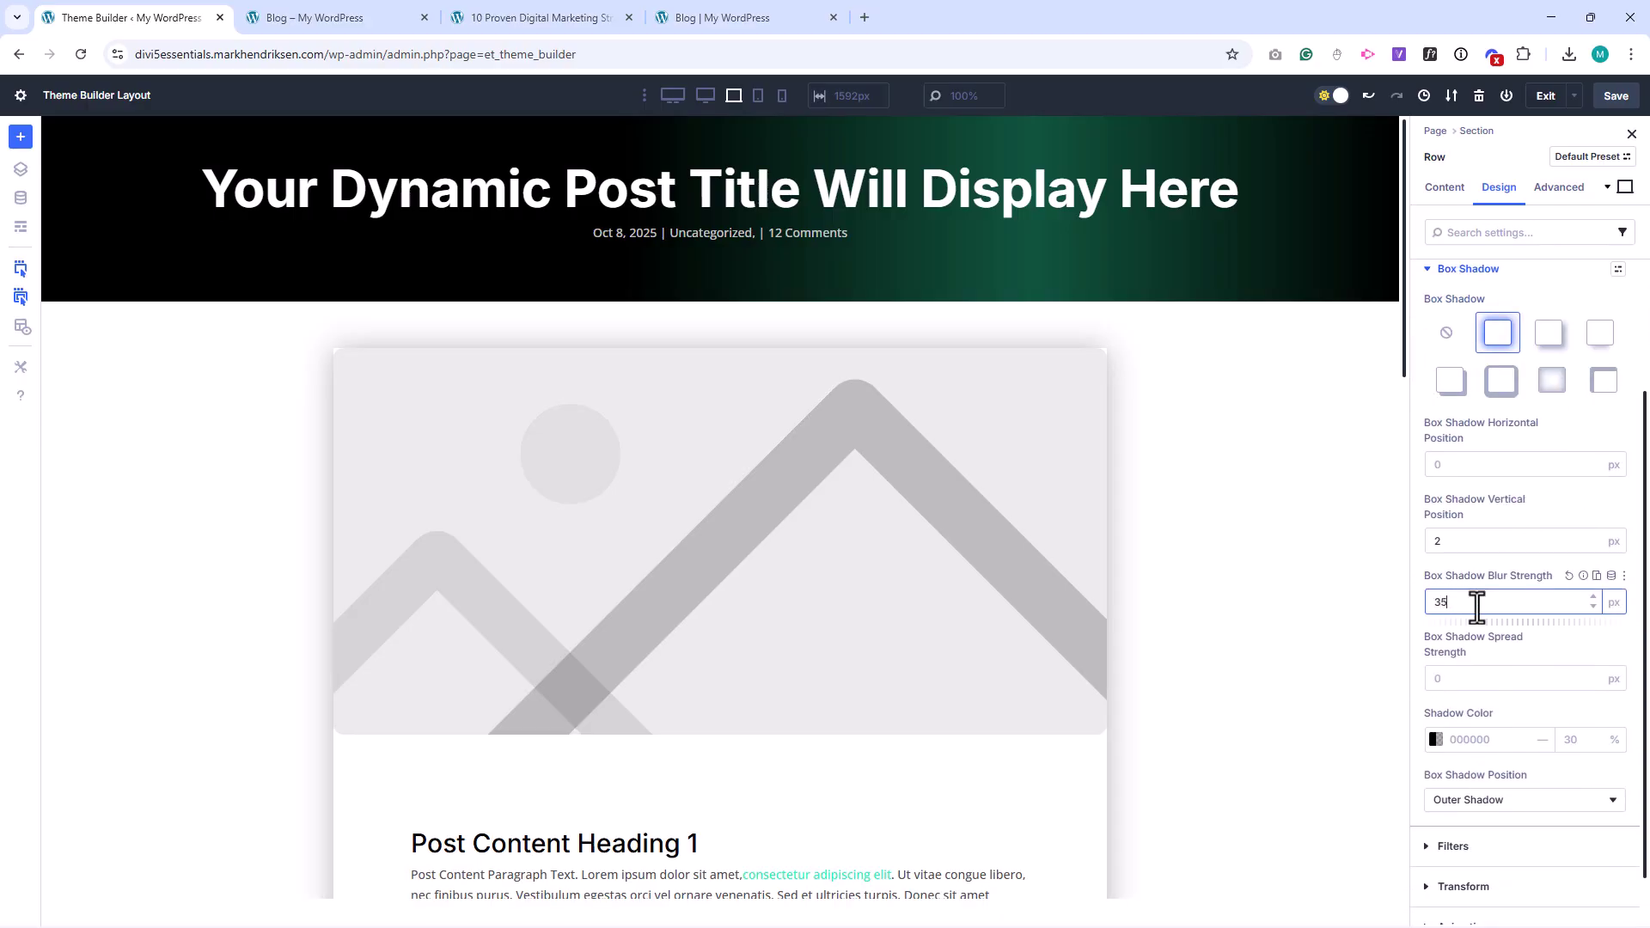
click(1569, 737)
text(0)
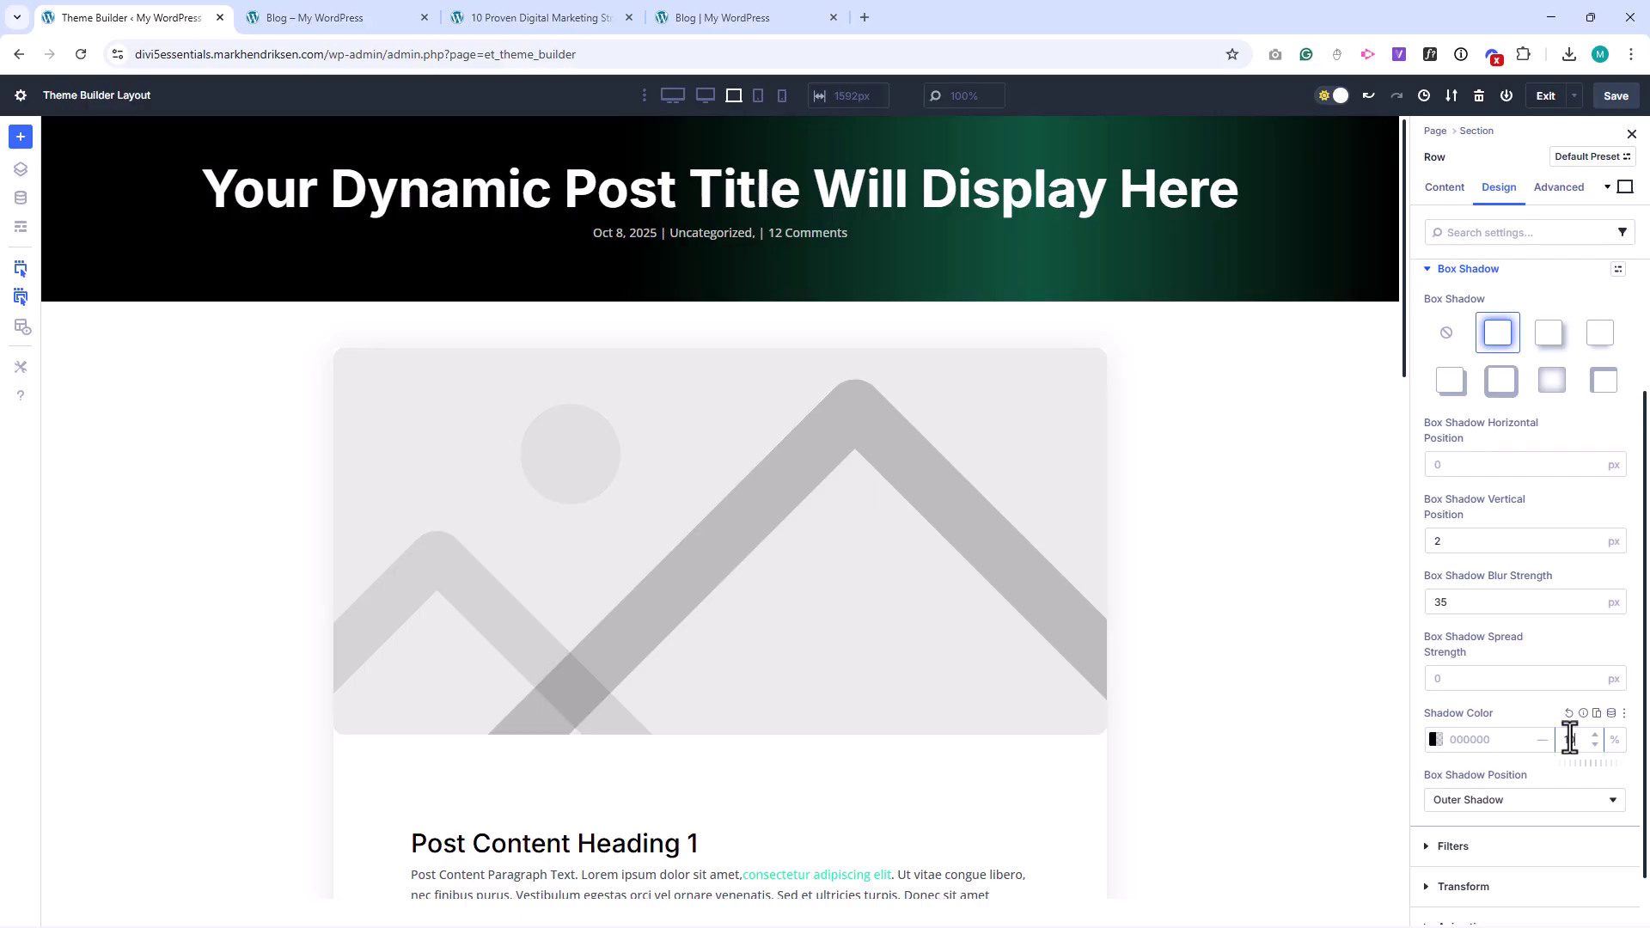
scroll(1477, 532, up, 2)
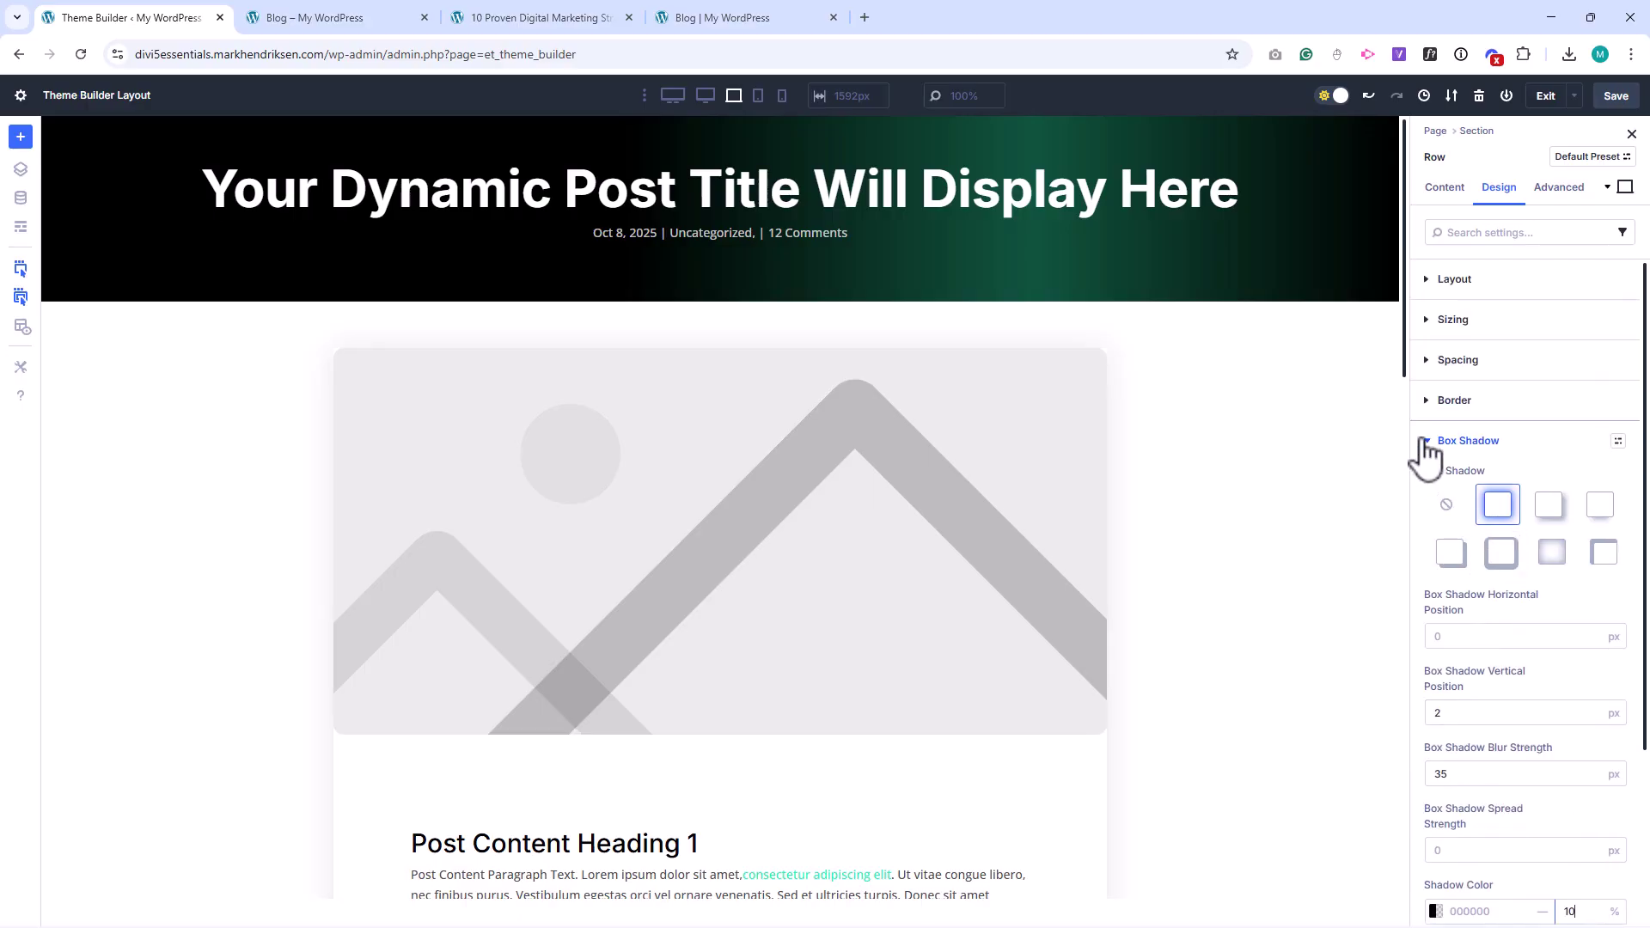
Step: Give the content row 50 px padding, linking top/bottom and left/right values
click(1426, 443)
click(1441, 362)
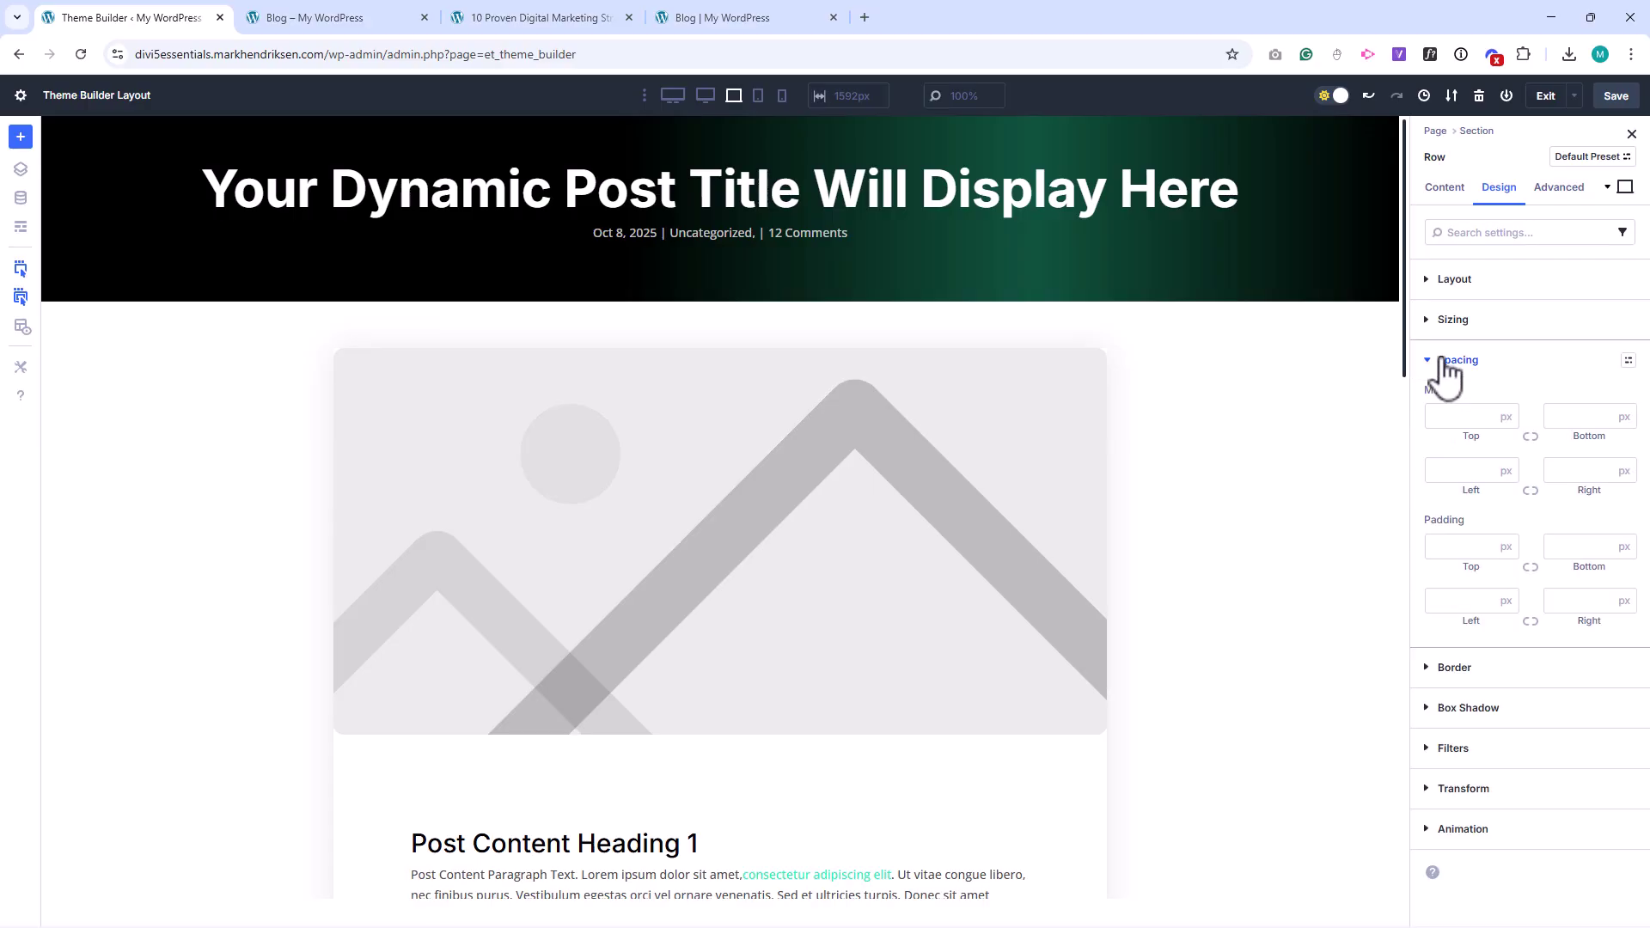
click(1442, 545)
text(50)
click(1530, 567)
click(1439, 600)
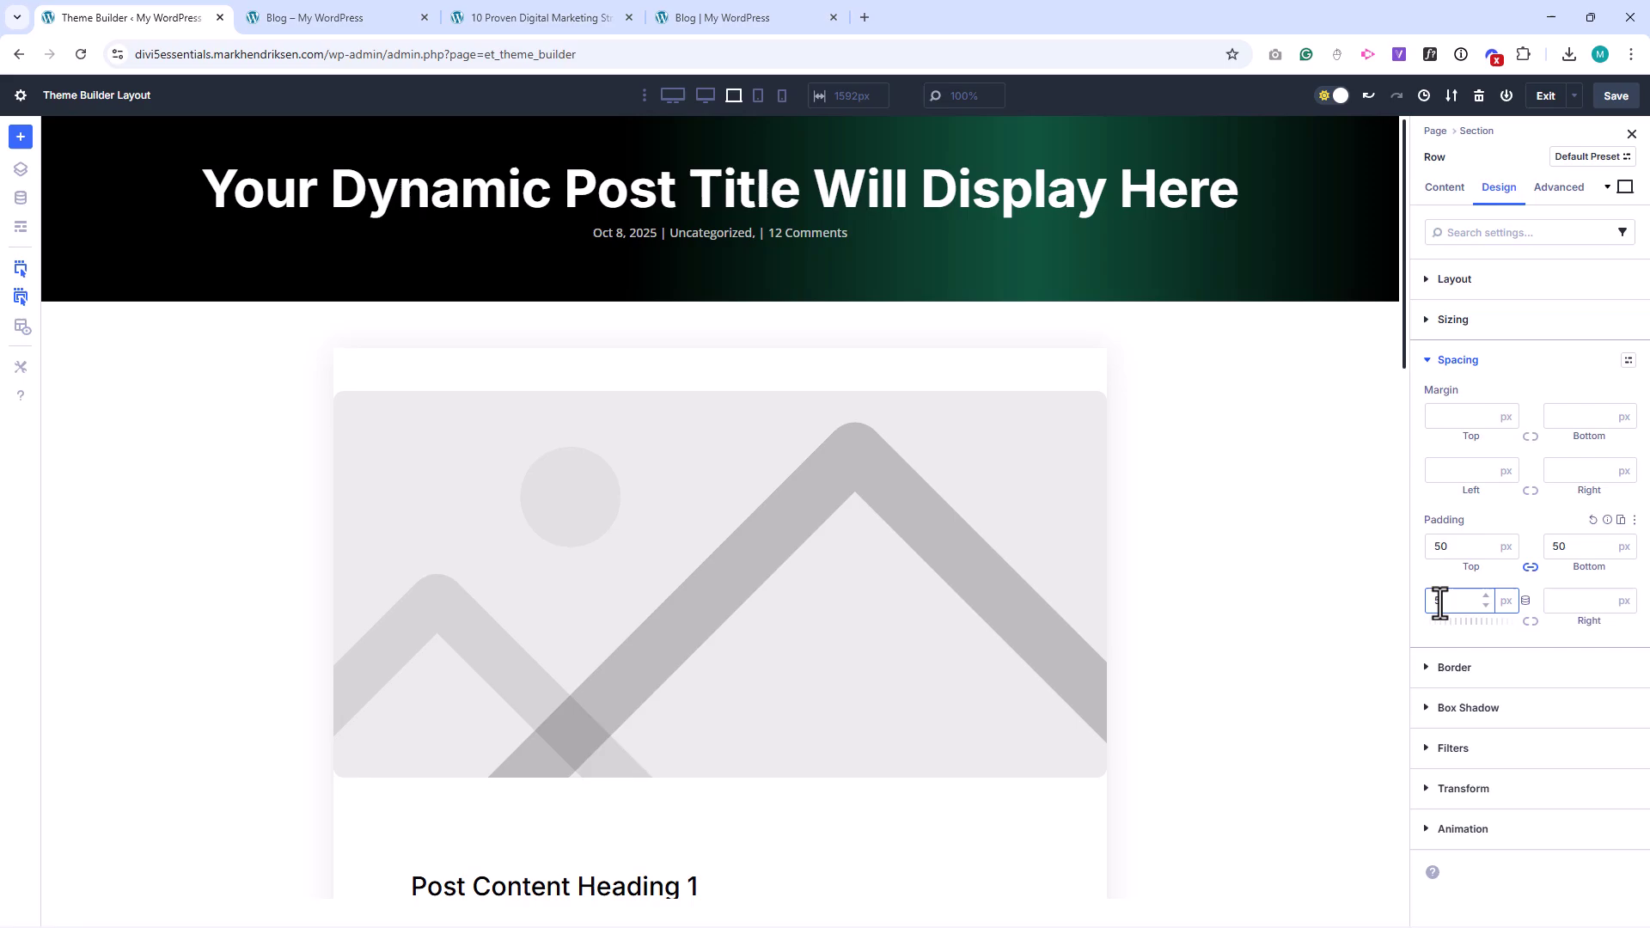
text(50)
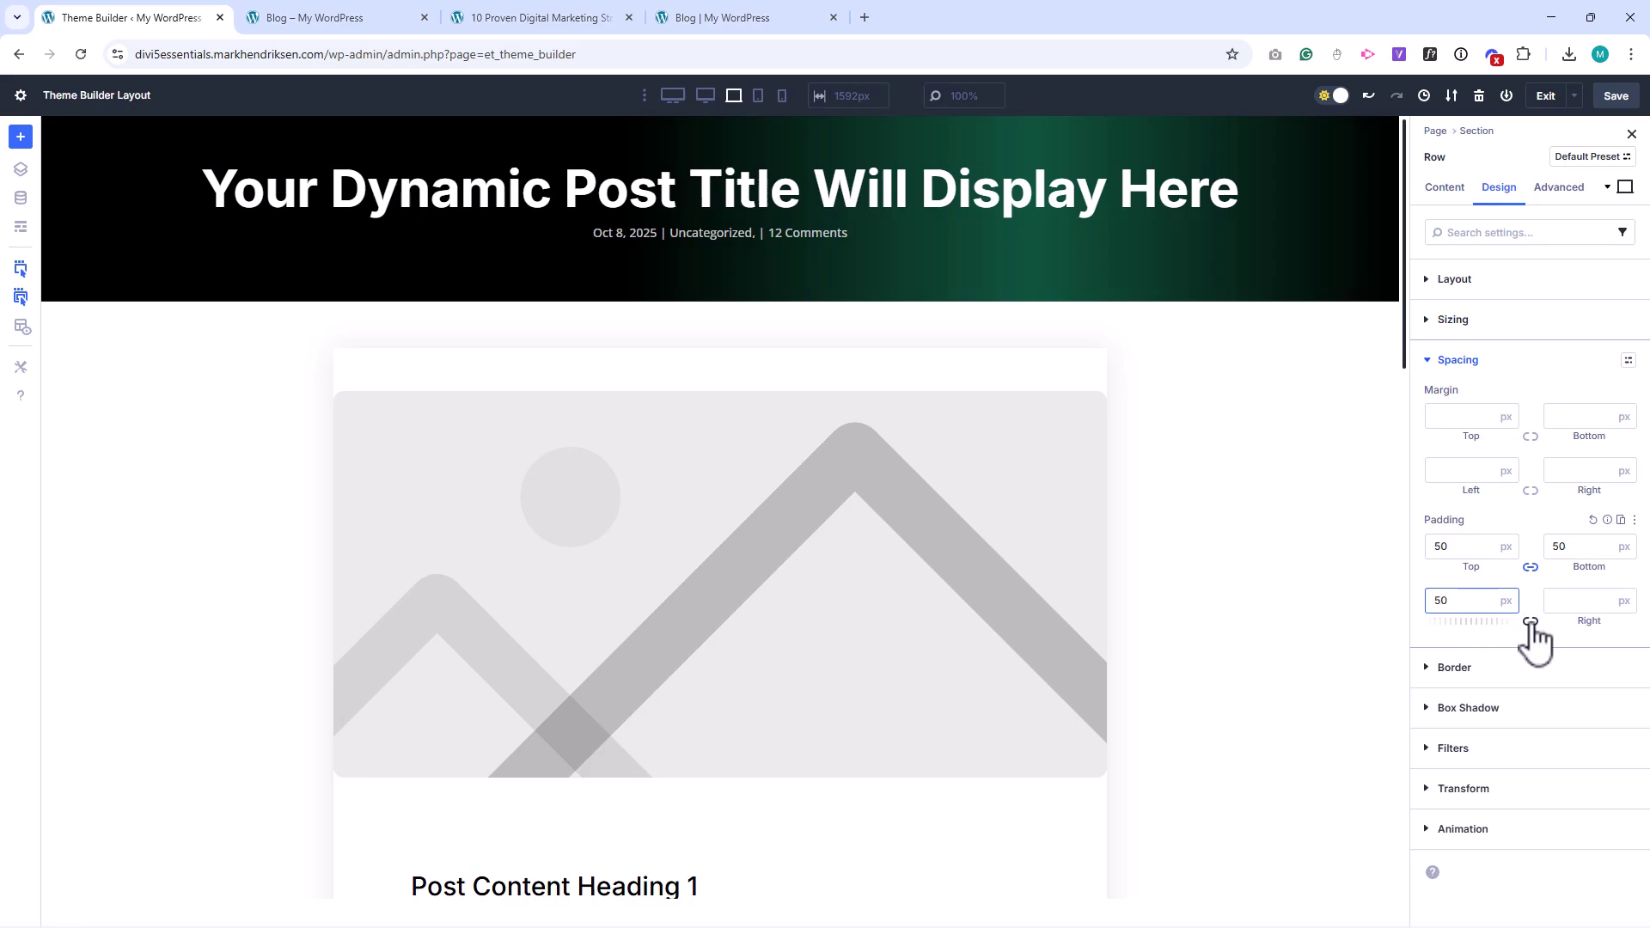
click(1531, 621)
click(1458, 361)
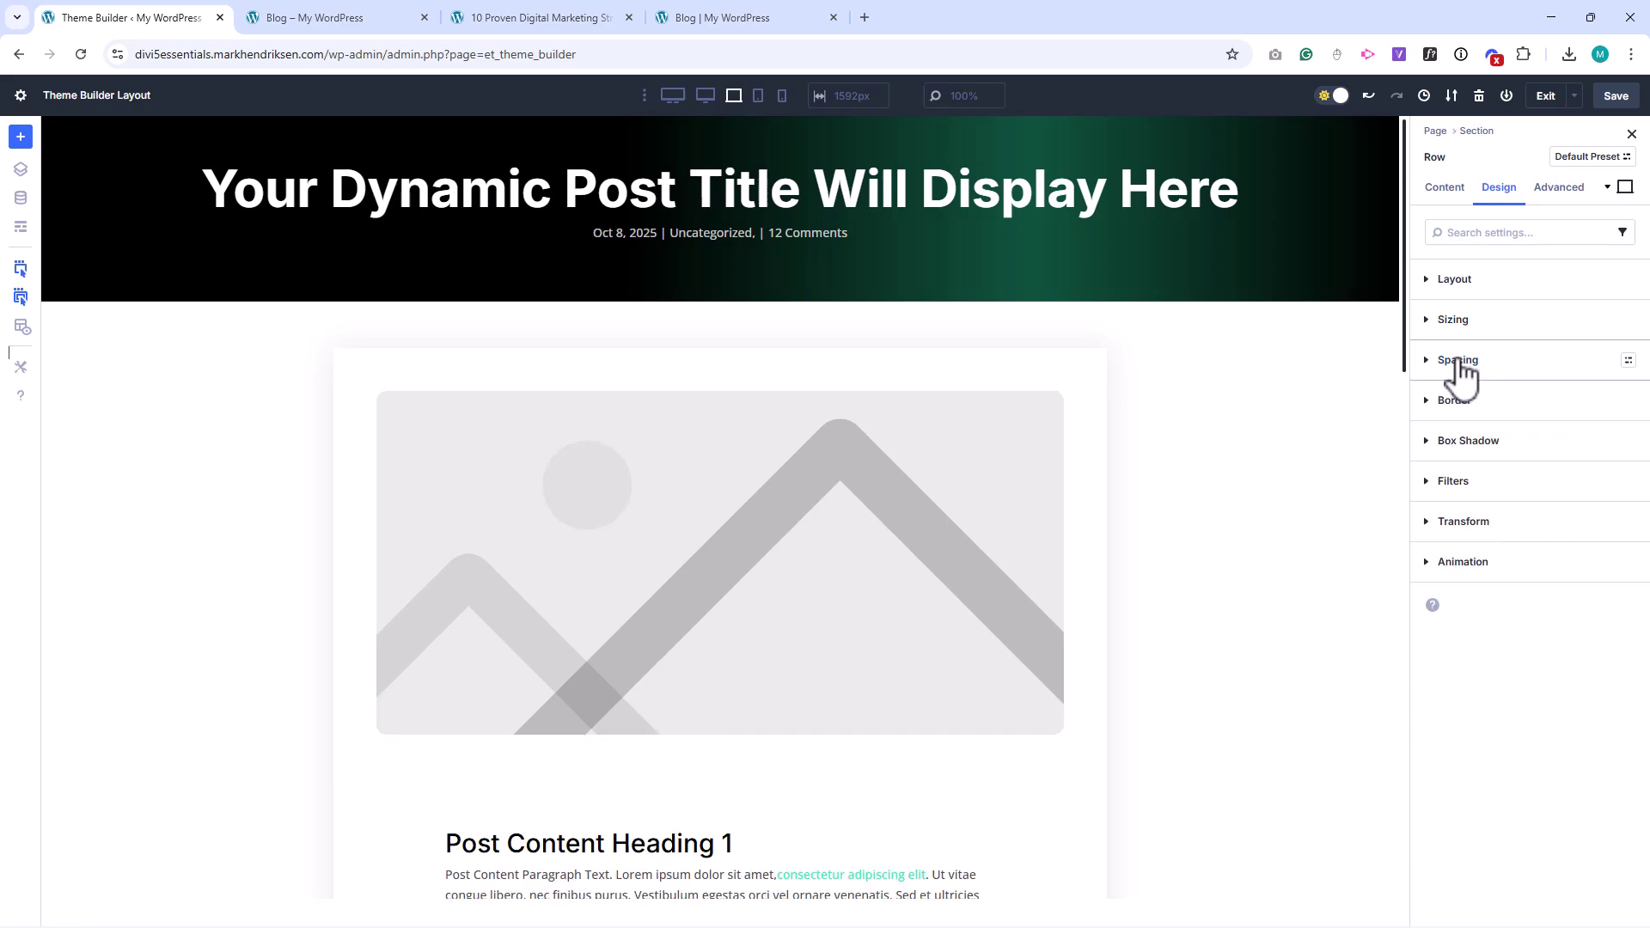
click(1456, 400)
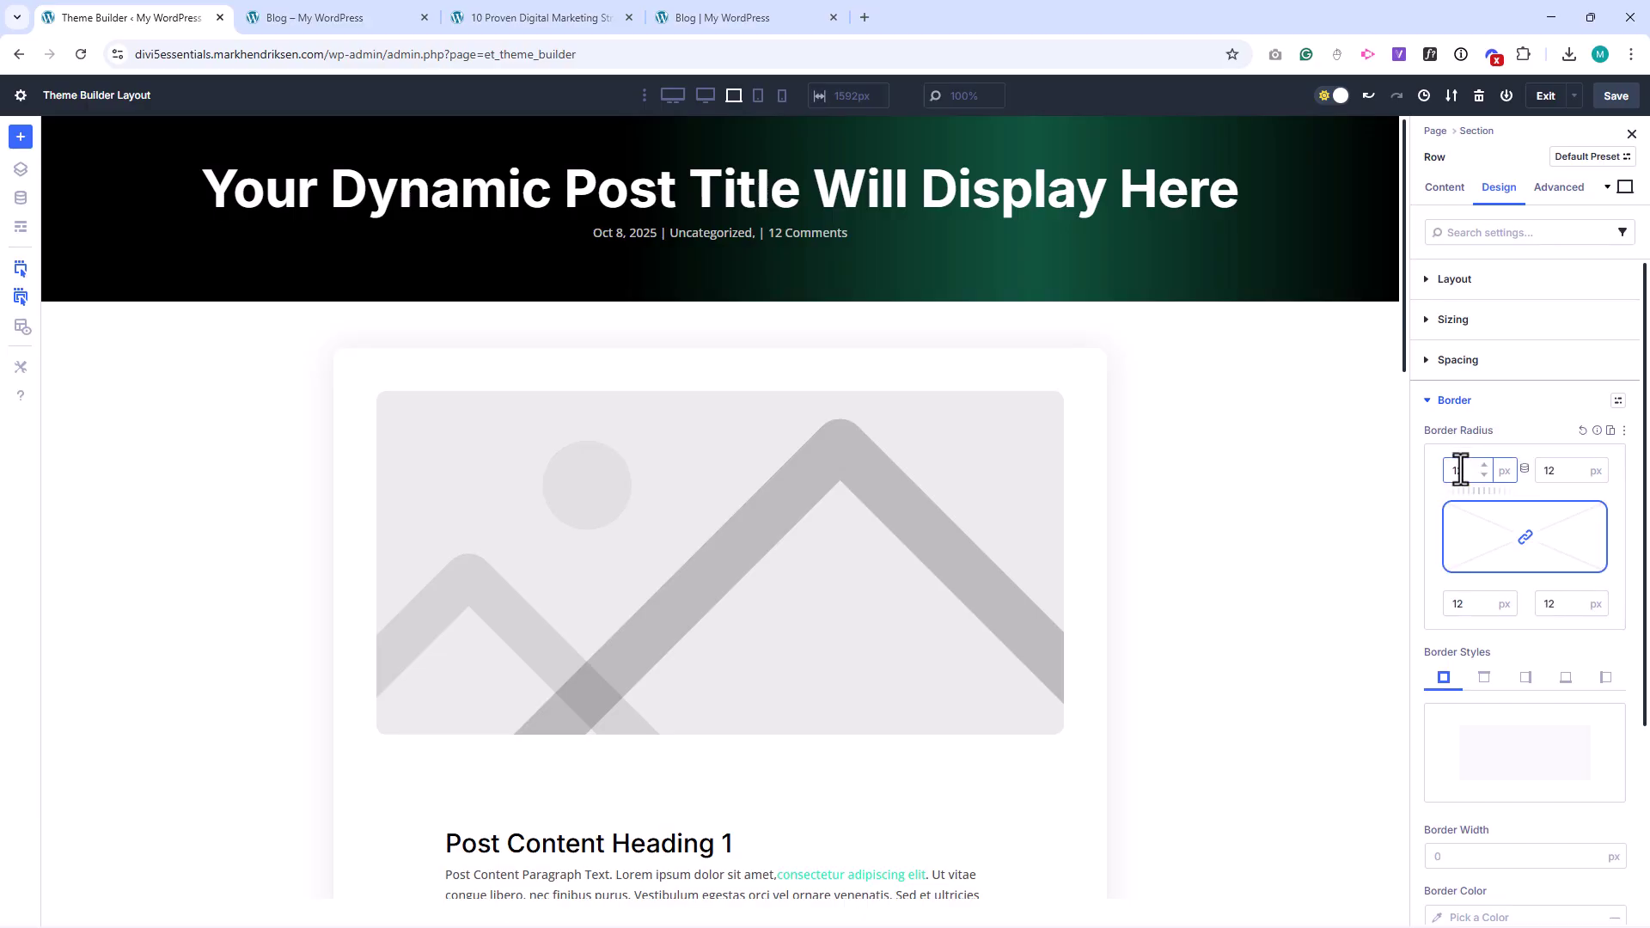
Step: In phone view, set the content row's padding to 25 px on all sides
click(758, 97)
click(782, 96)
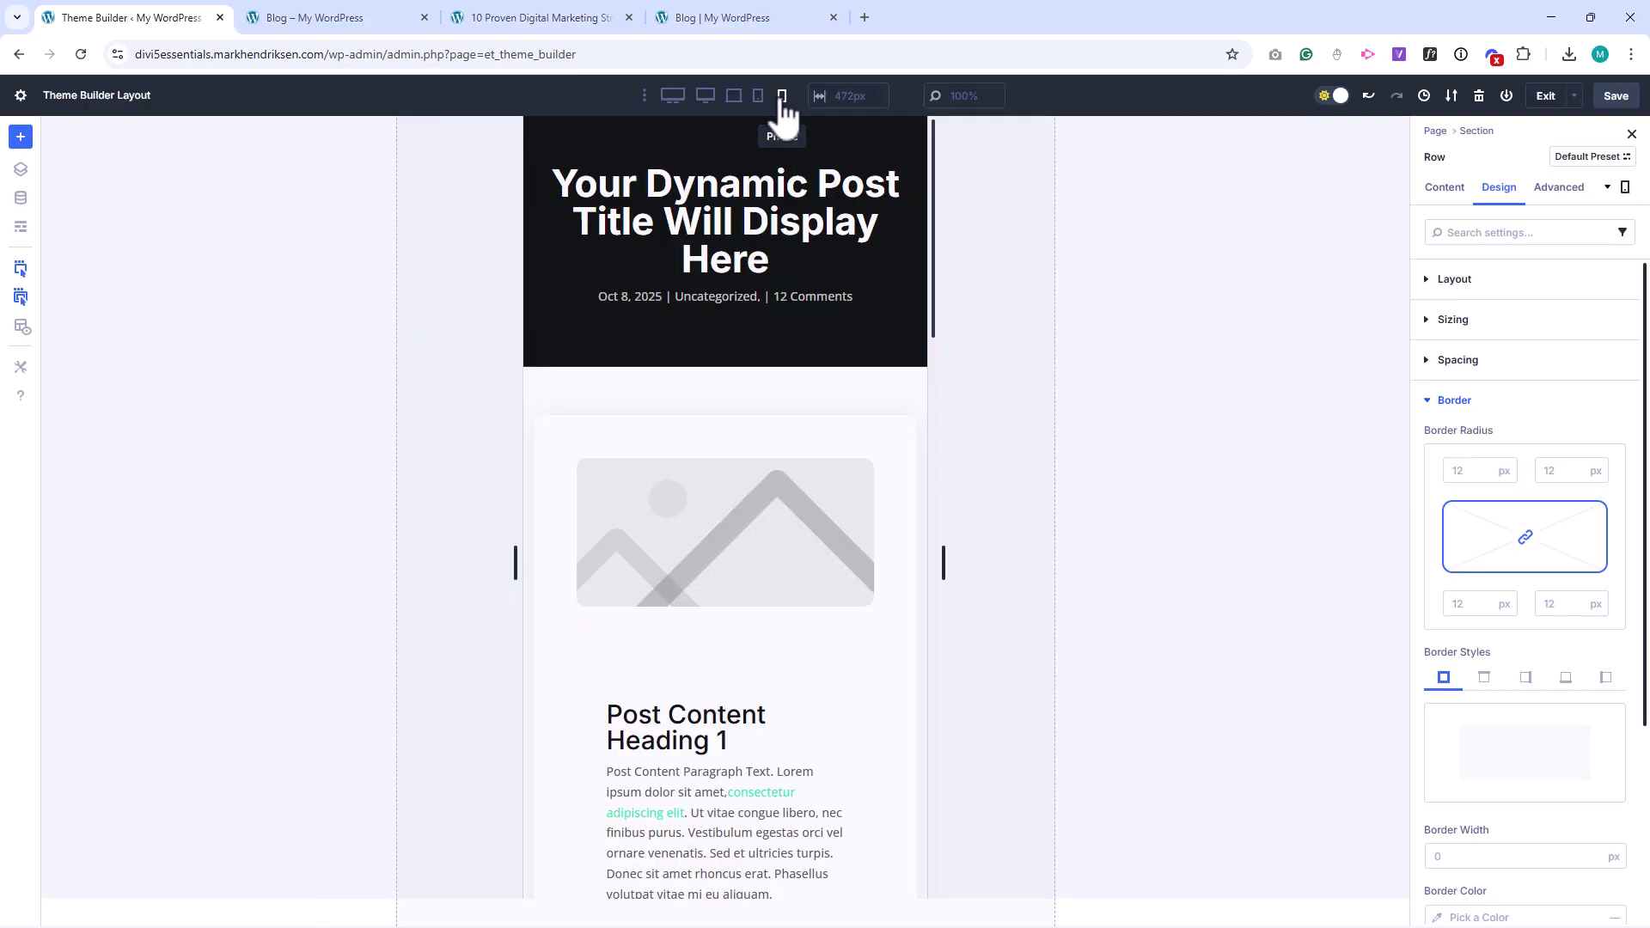
click(1452, 401)
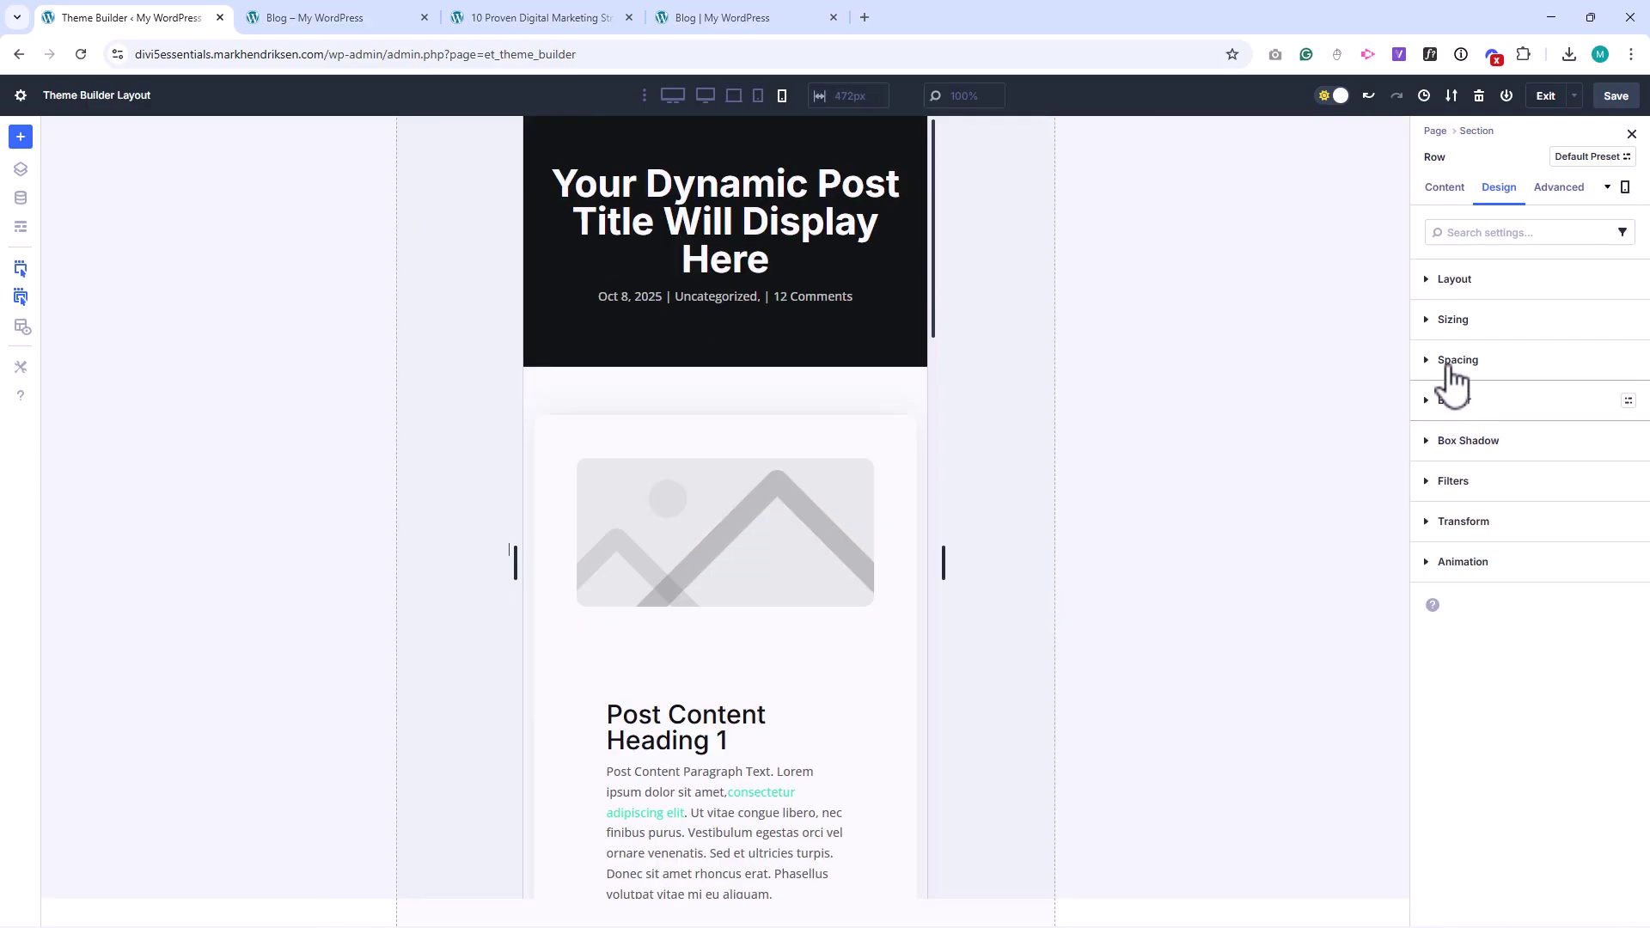
click(1455, 361)
click(1450, 547)
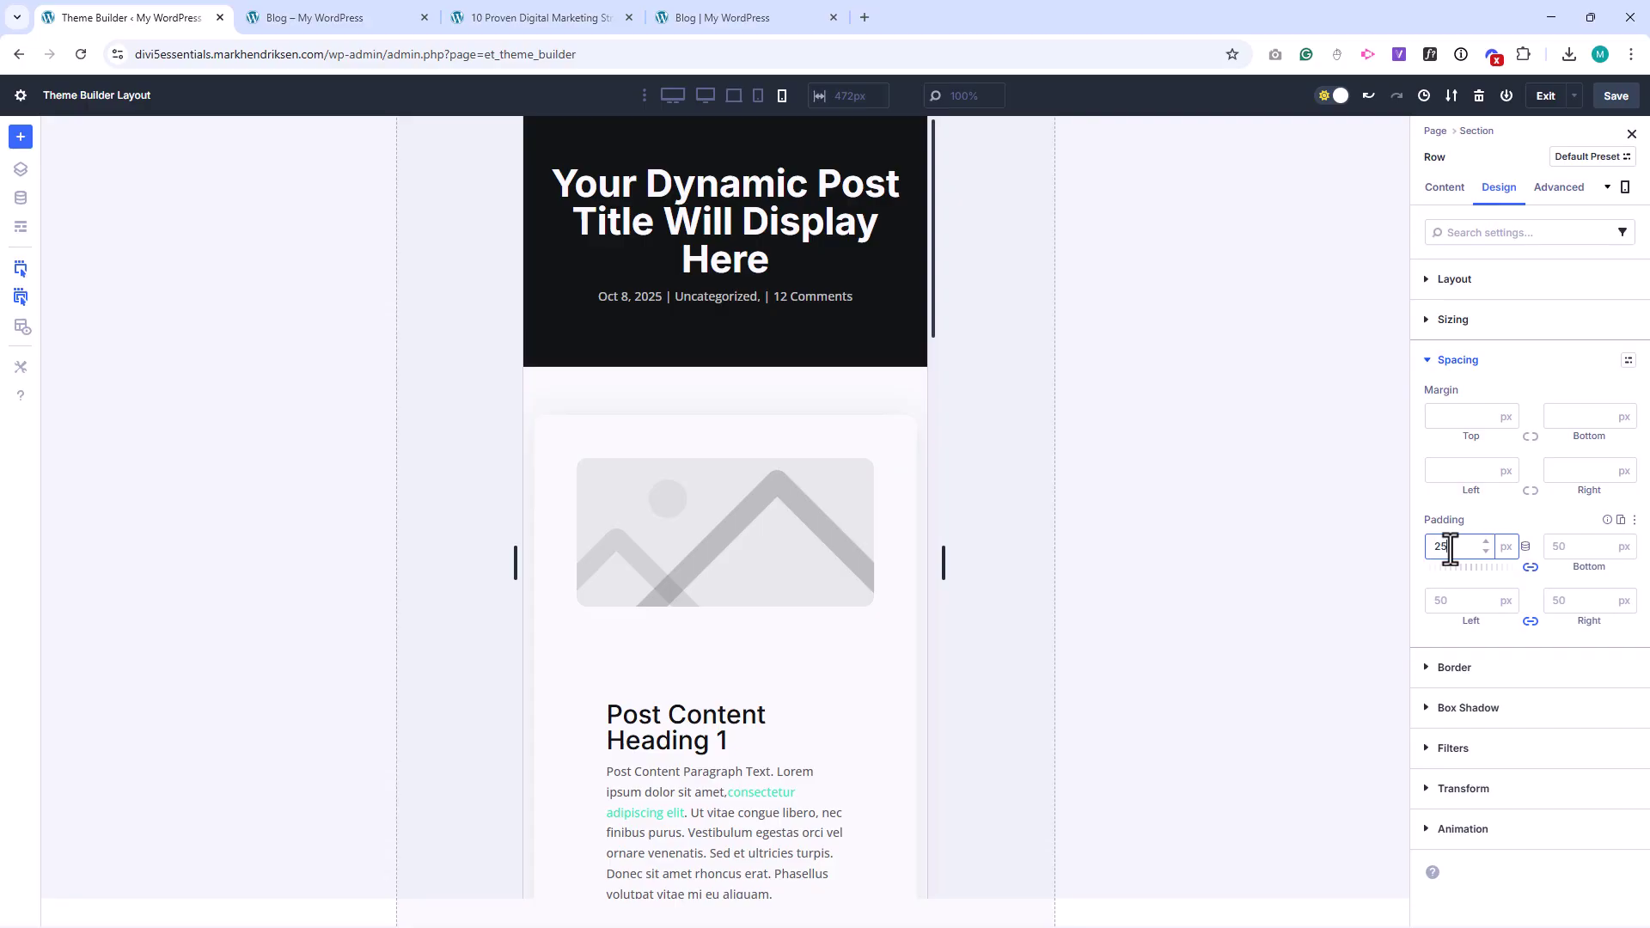
click(1454, 600)
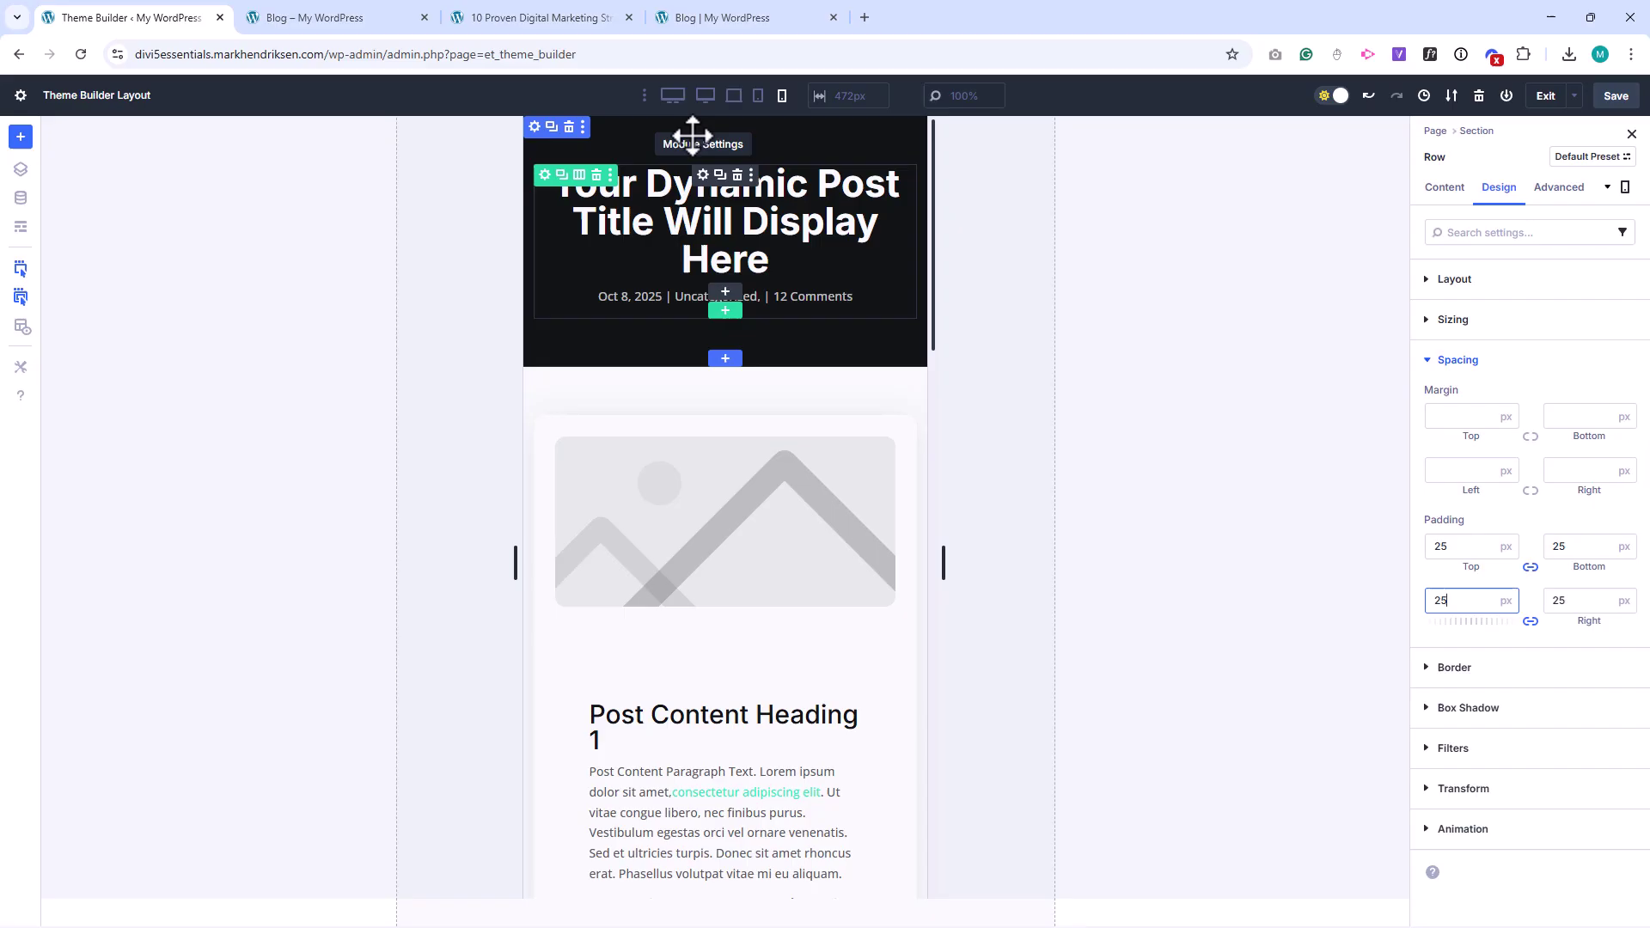
Step: Return to desktop view, exit the layout and save the Theme Builder changes
click(733, 95)
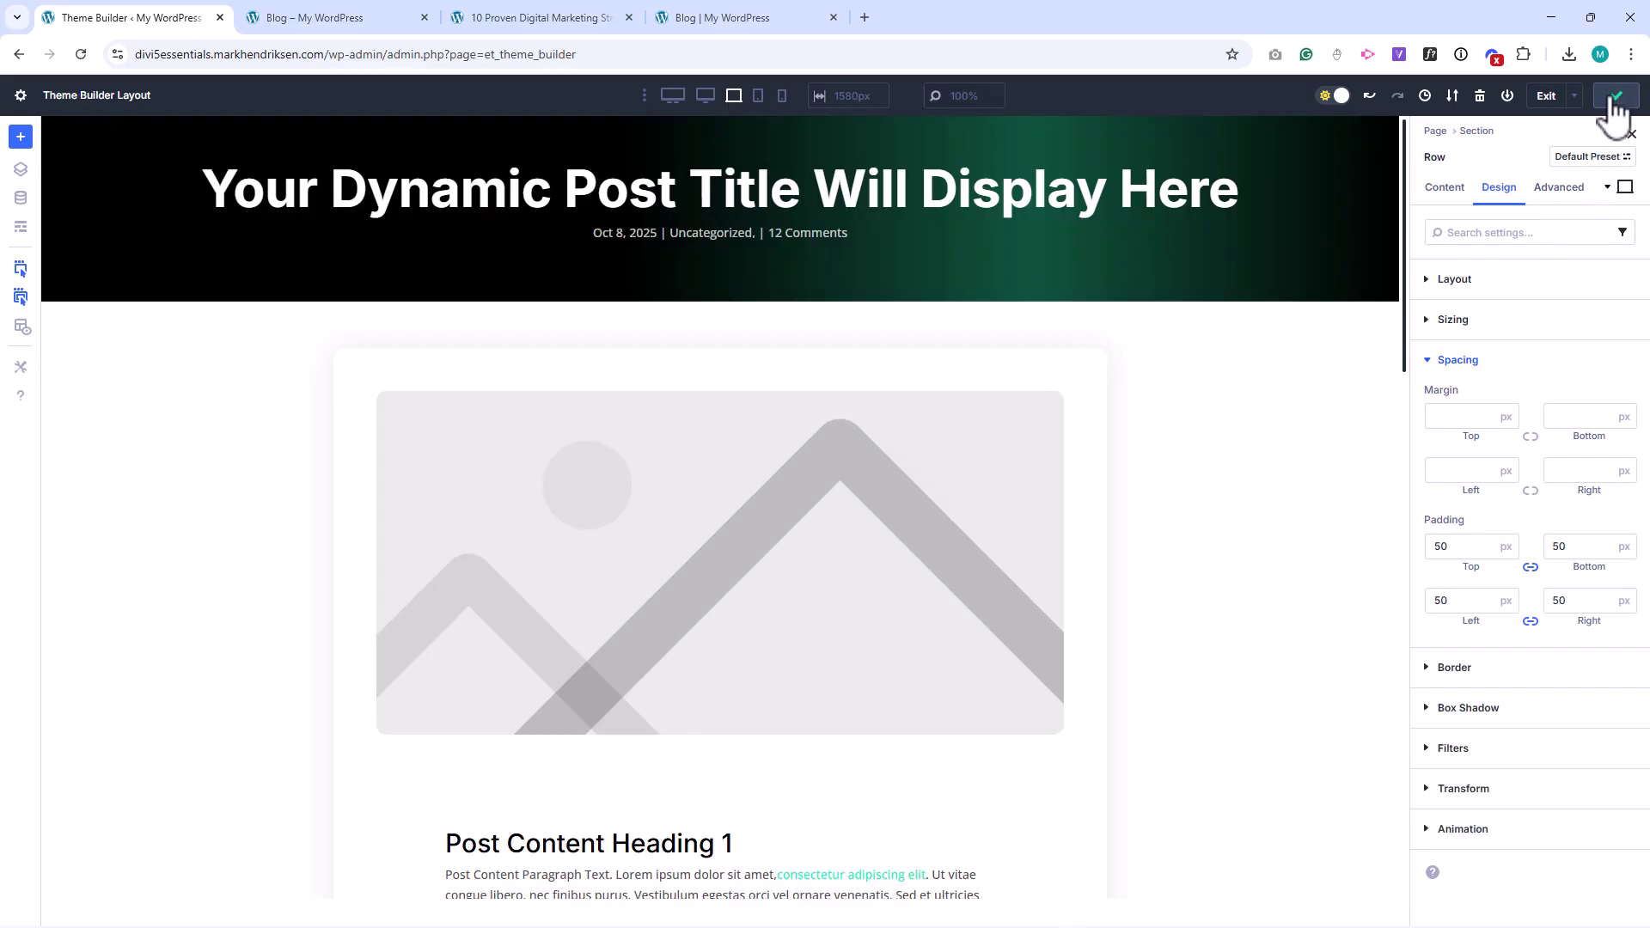
click(1544, 97)
click(218, 142)
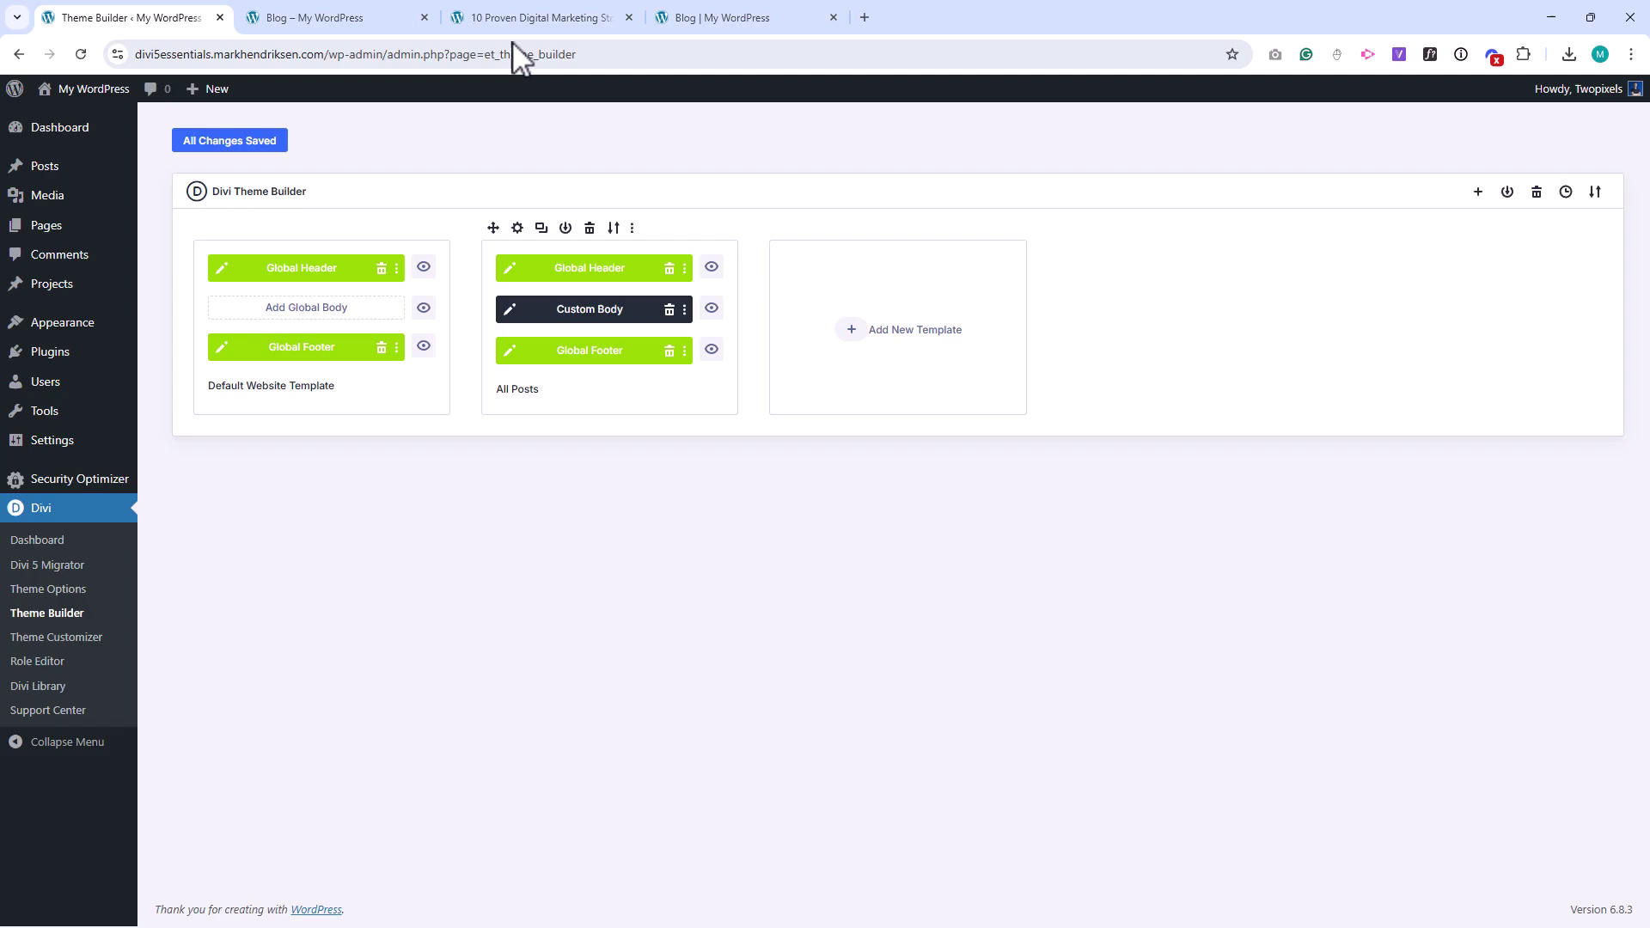
Step: Reload the live blog post to review the dark hero title template, then return to the Blog builder tab
click(533, 19)
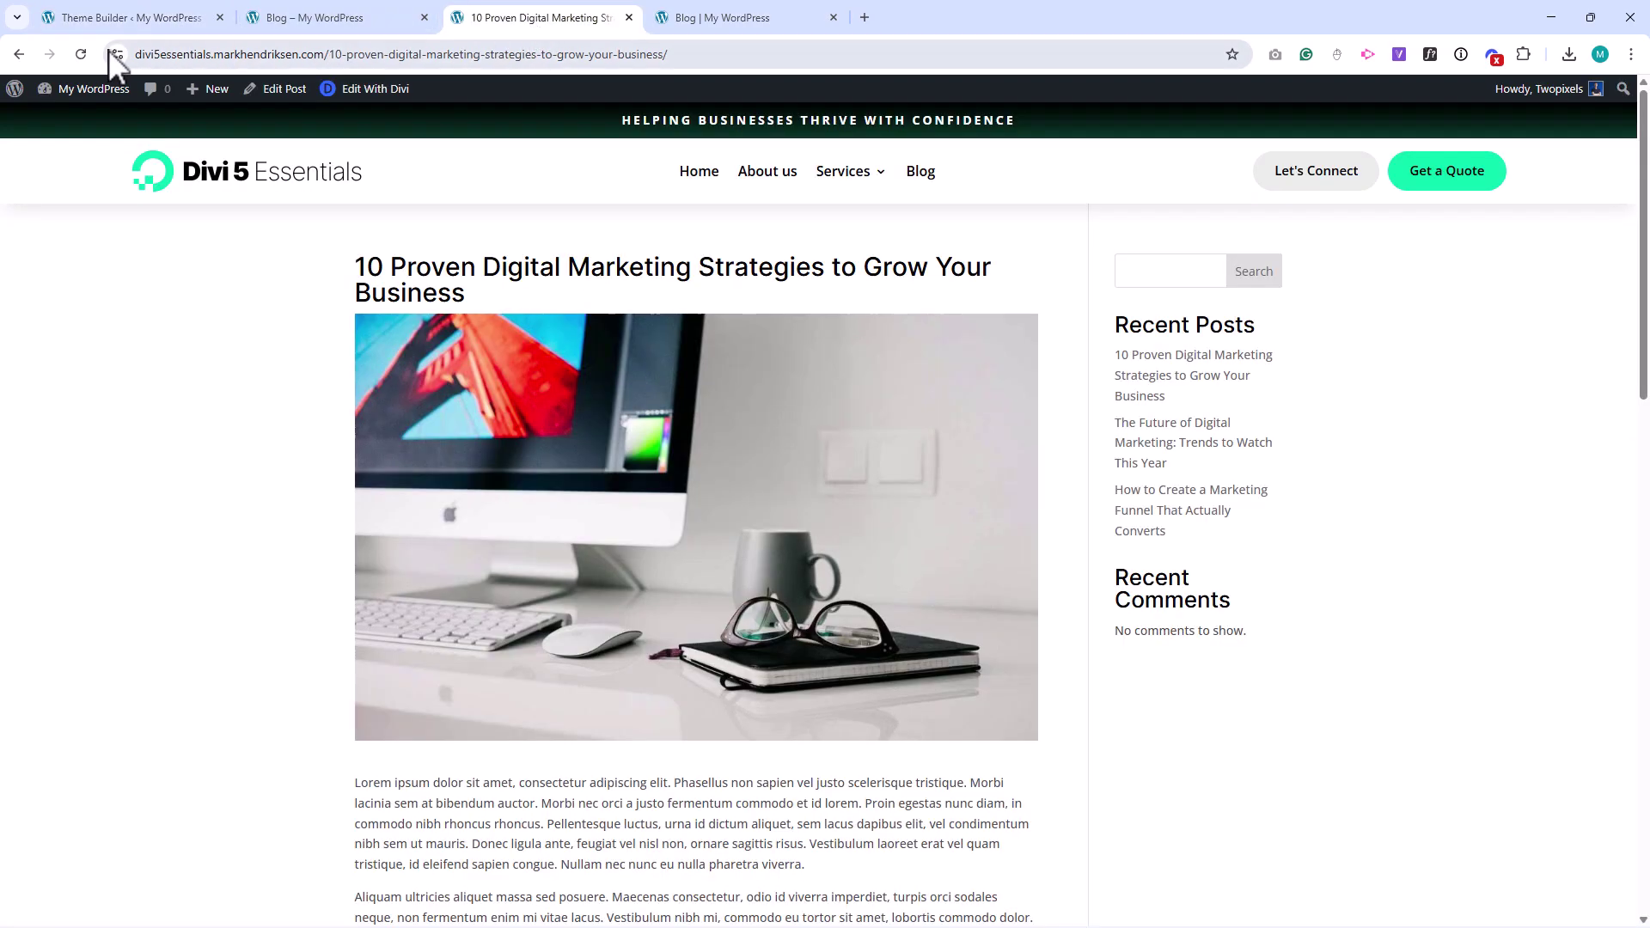
click(80, 53)
scroll(136, 331, down, 15)
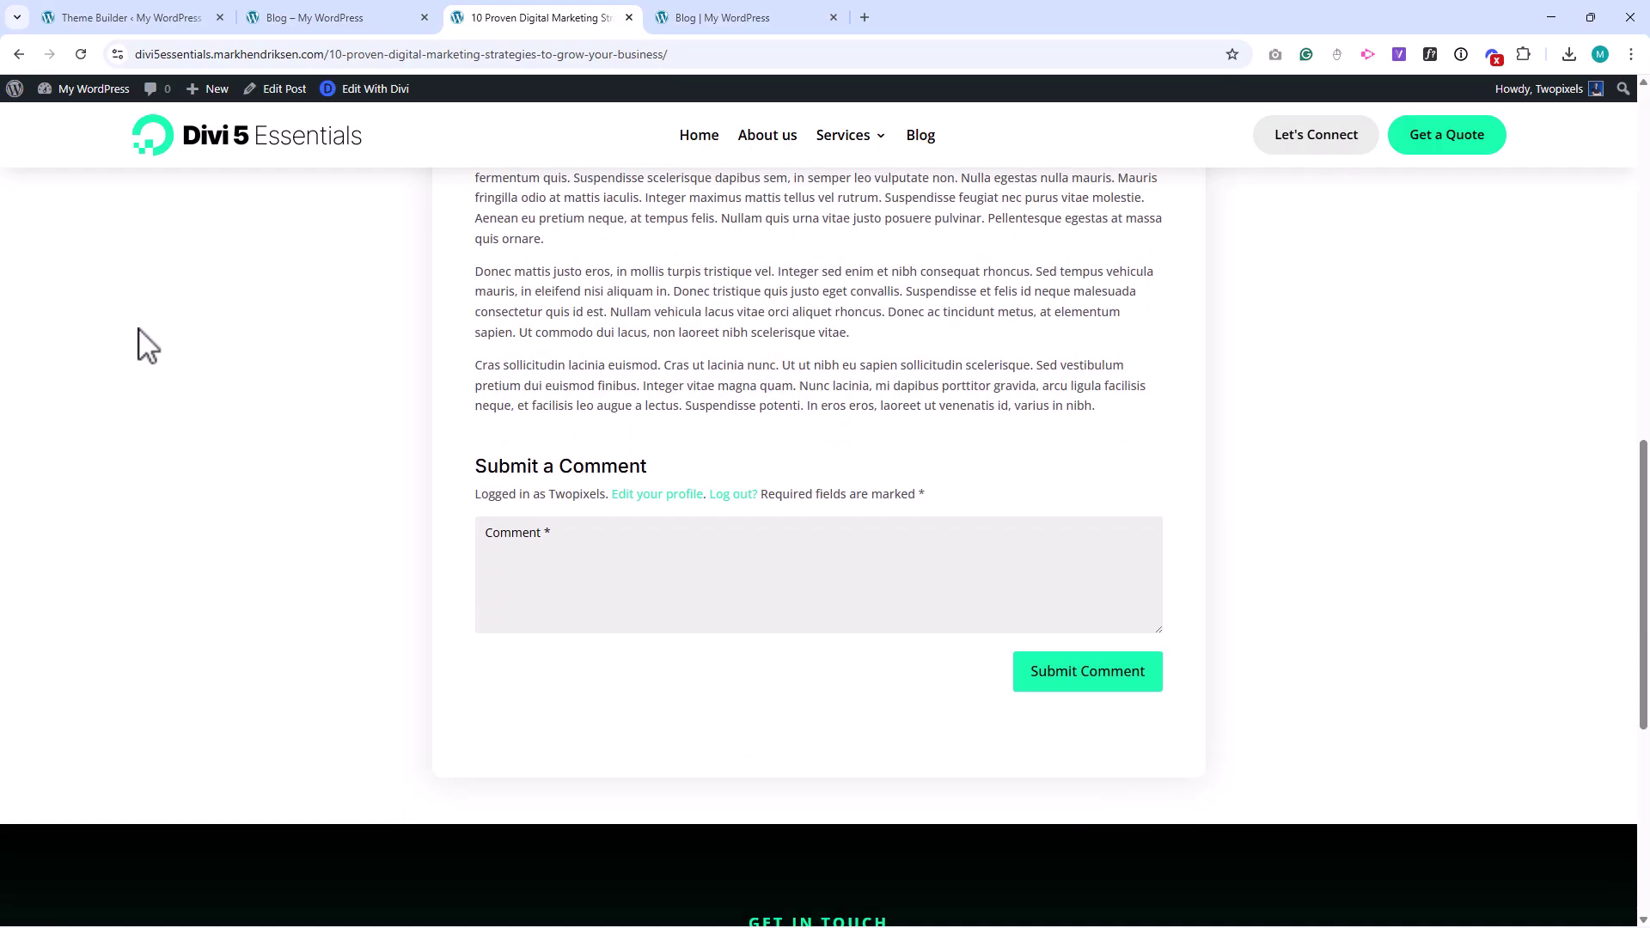
scroll(145, 344, up, 15)
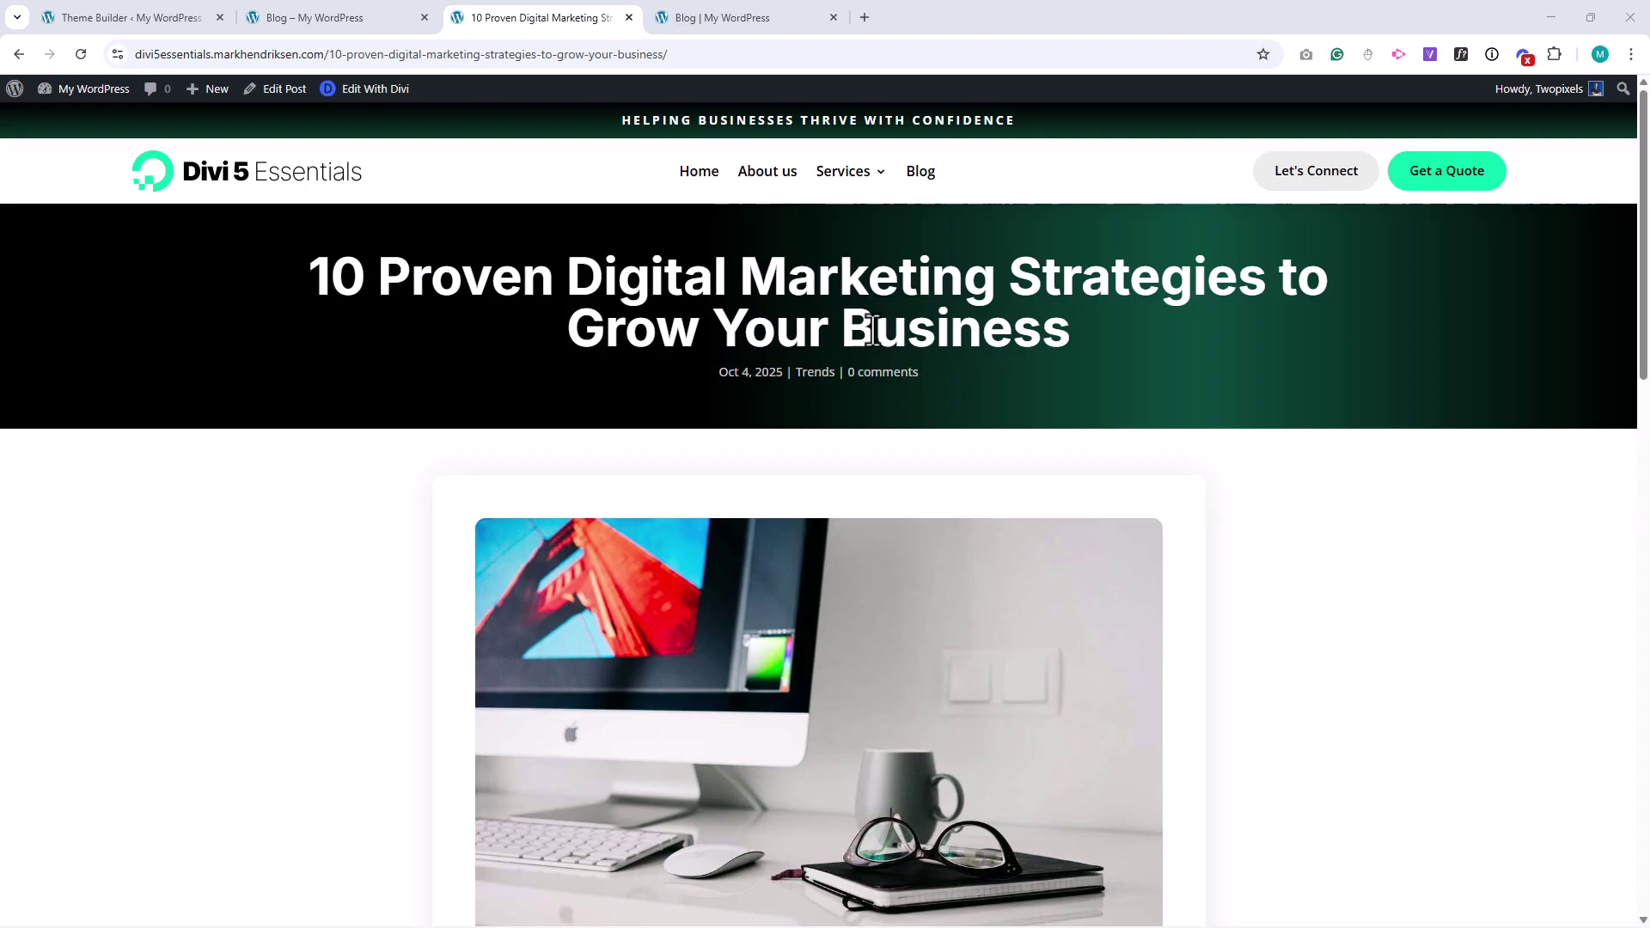
click(308, 17)
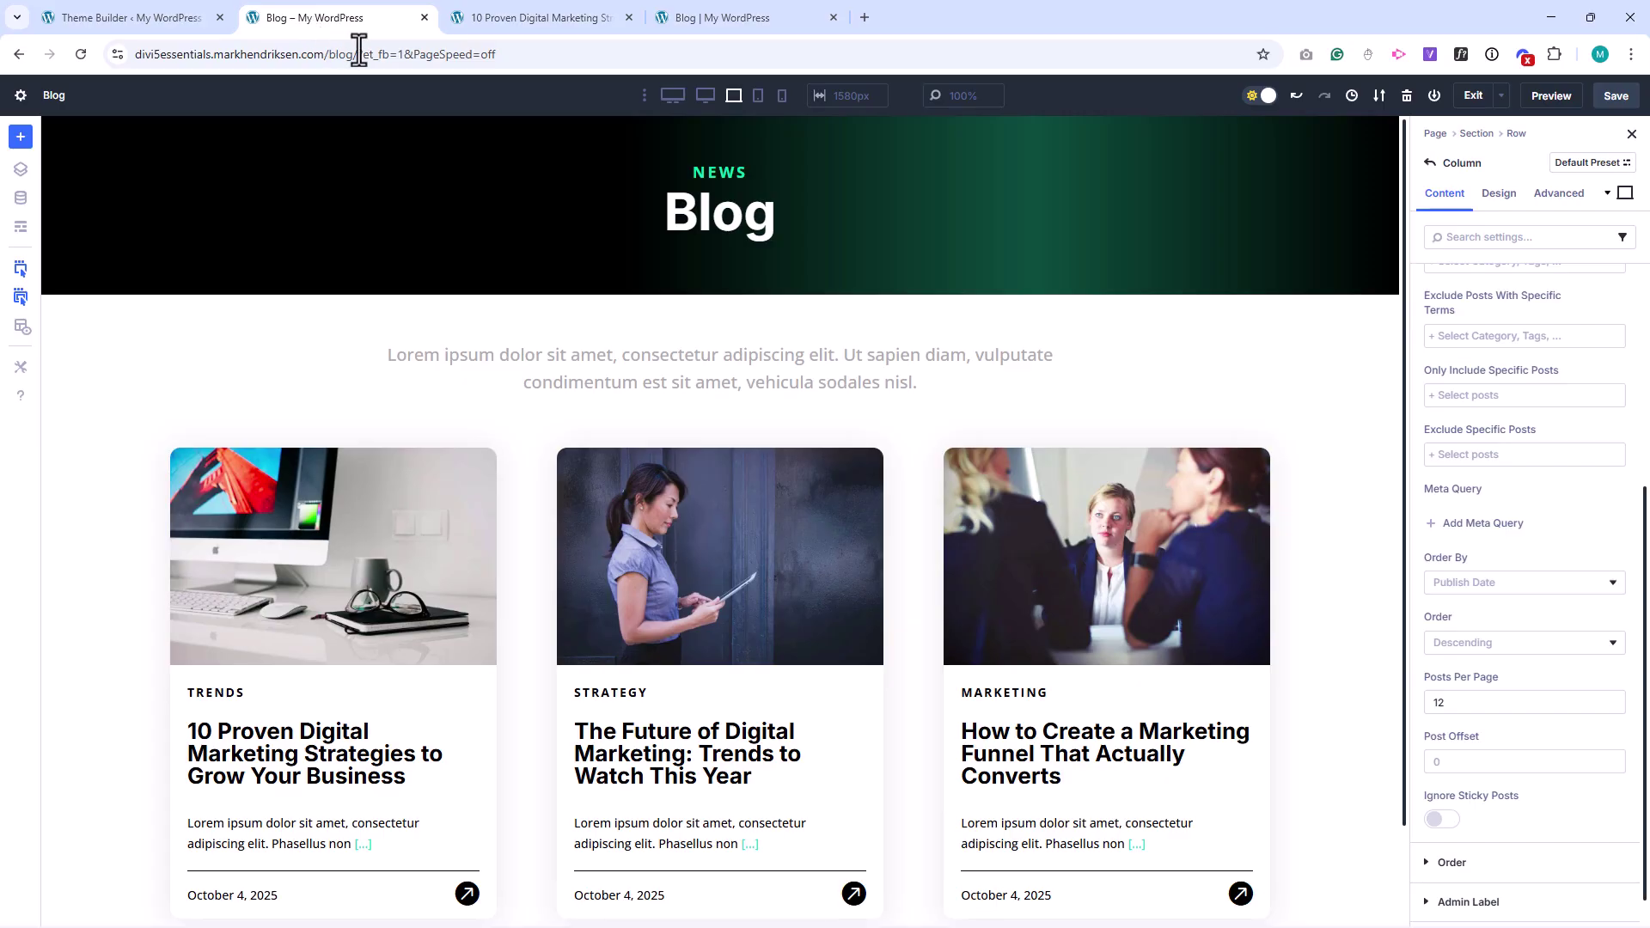
Step: Save the Blog page's current layout to the Divi Library as 'Blog layout'
click(1434, 95)
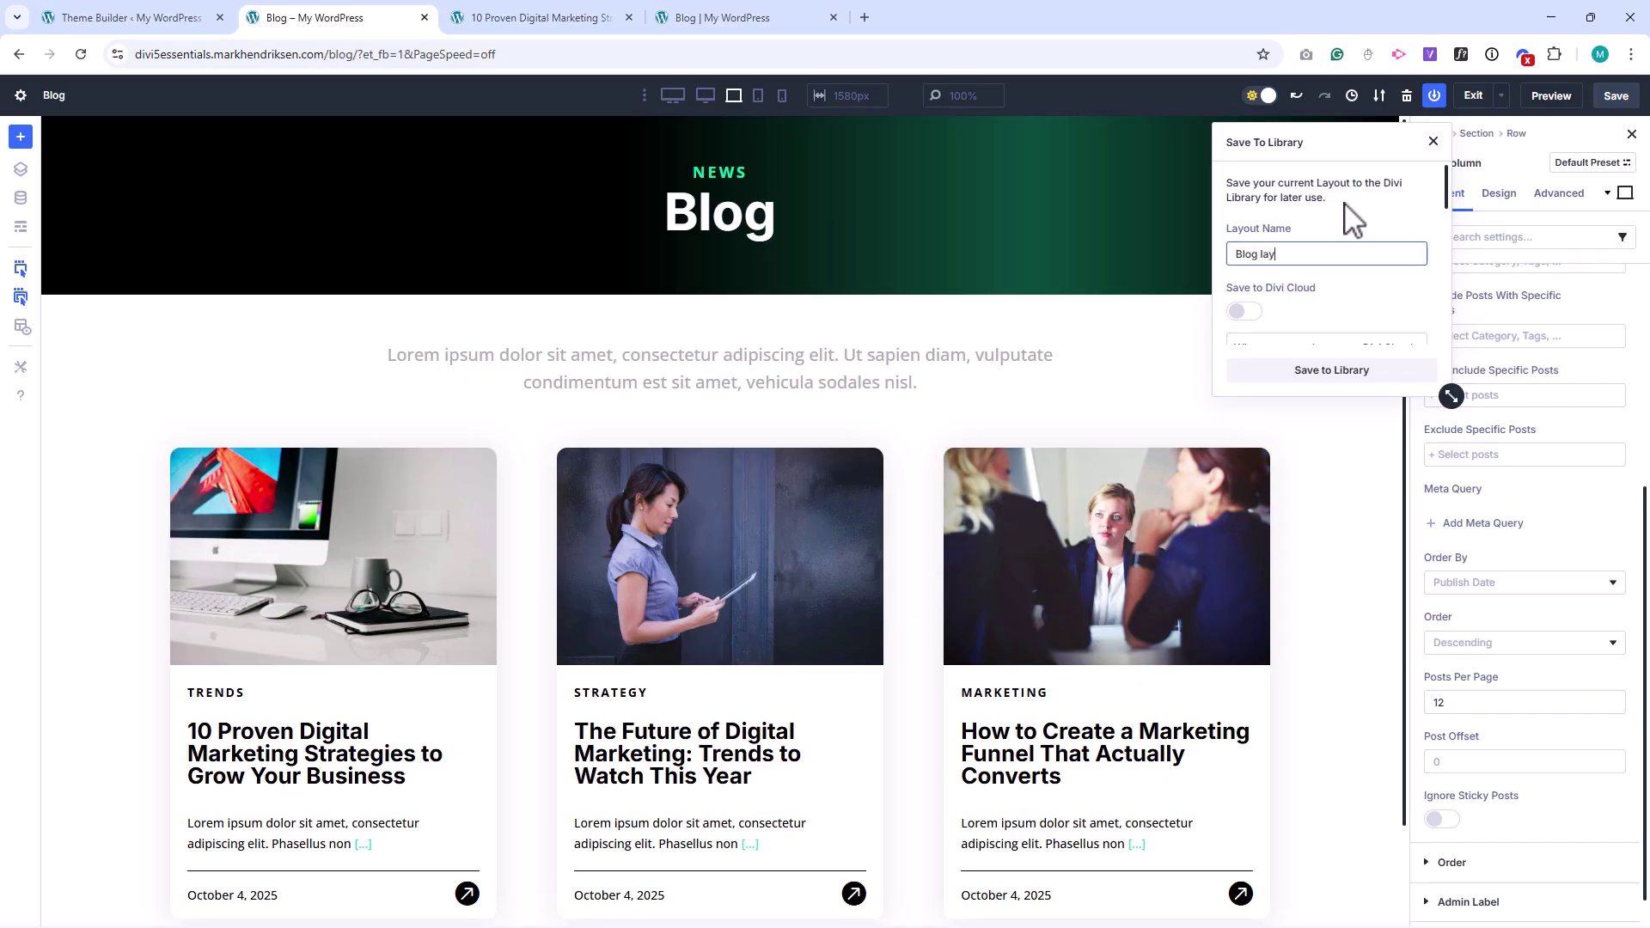
click(1354, 371)
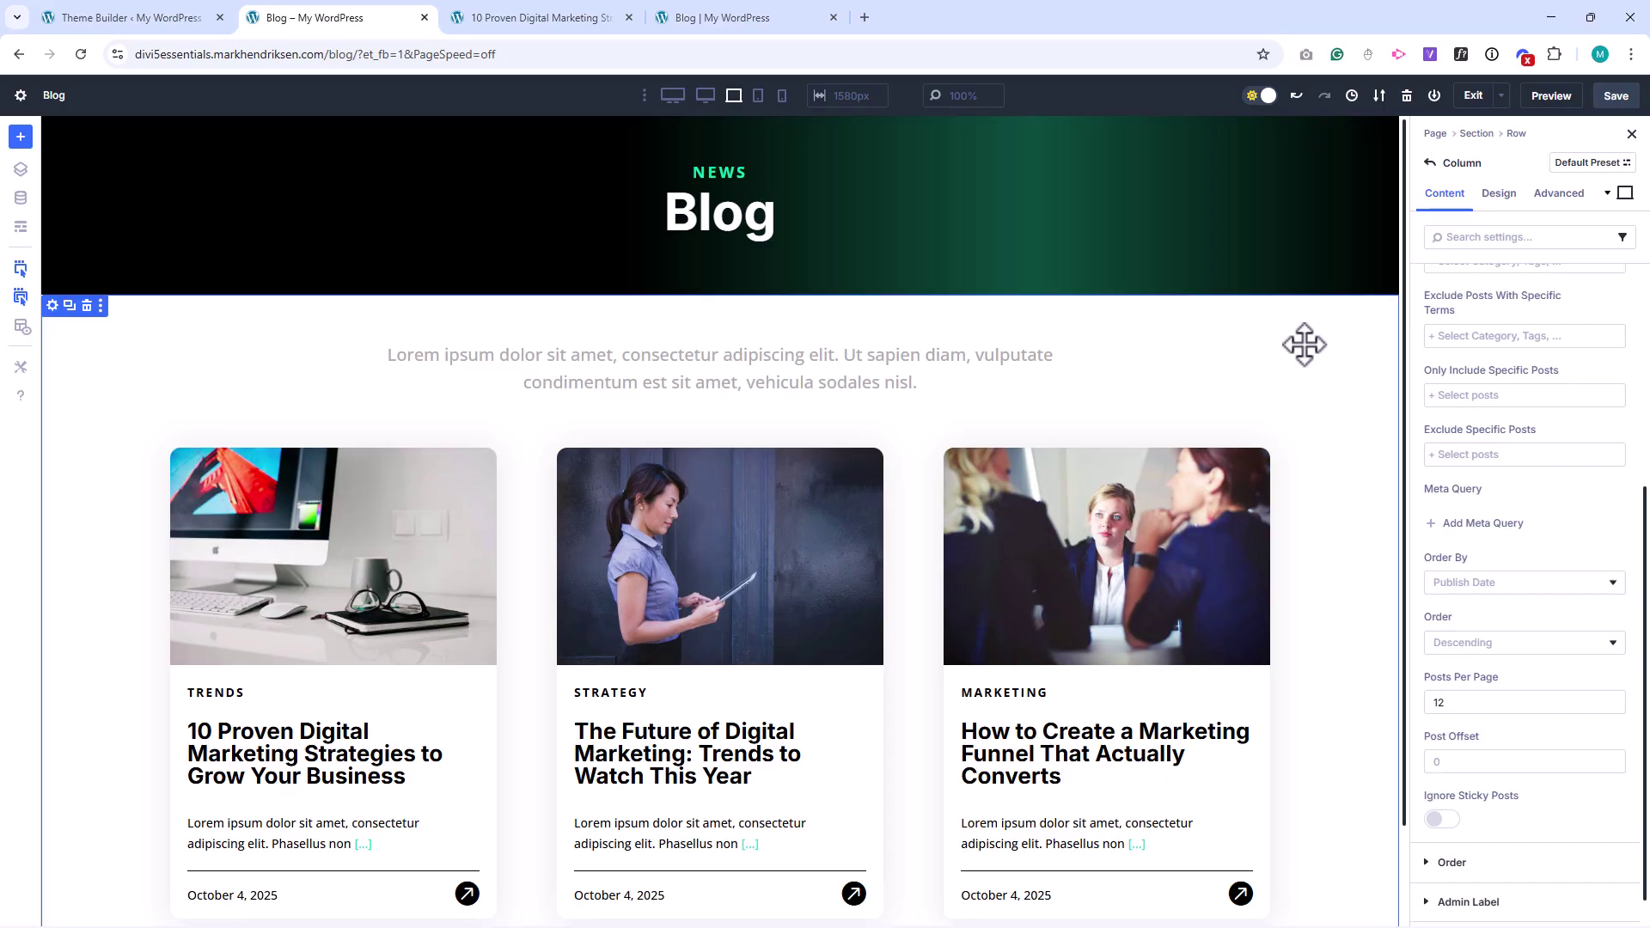
Step: Create a new Theme Builder template assigned to All Archive, Author, Category and Date Pages
click(133, 15)
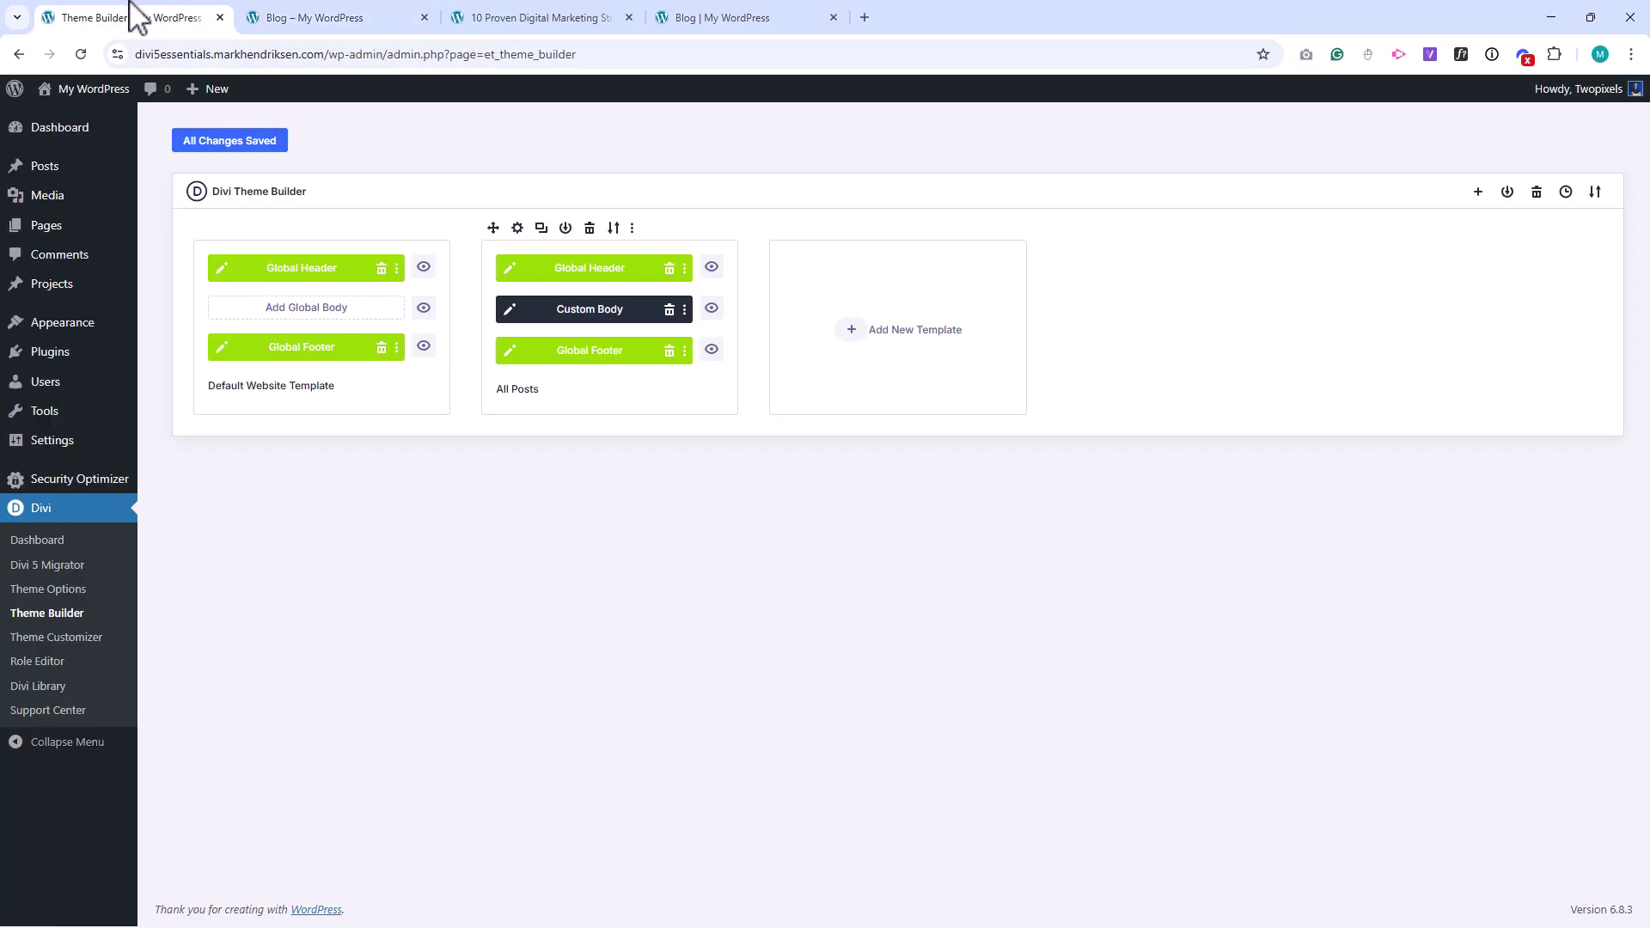
click(851, 335)
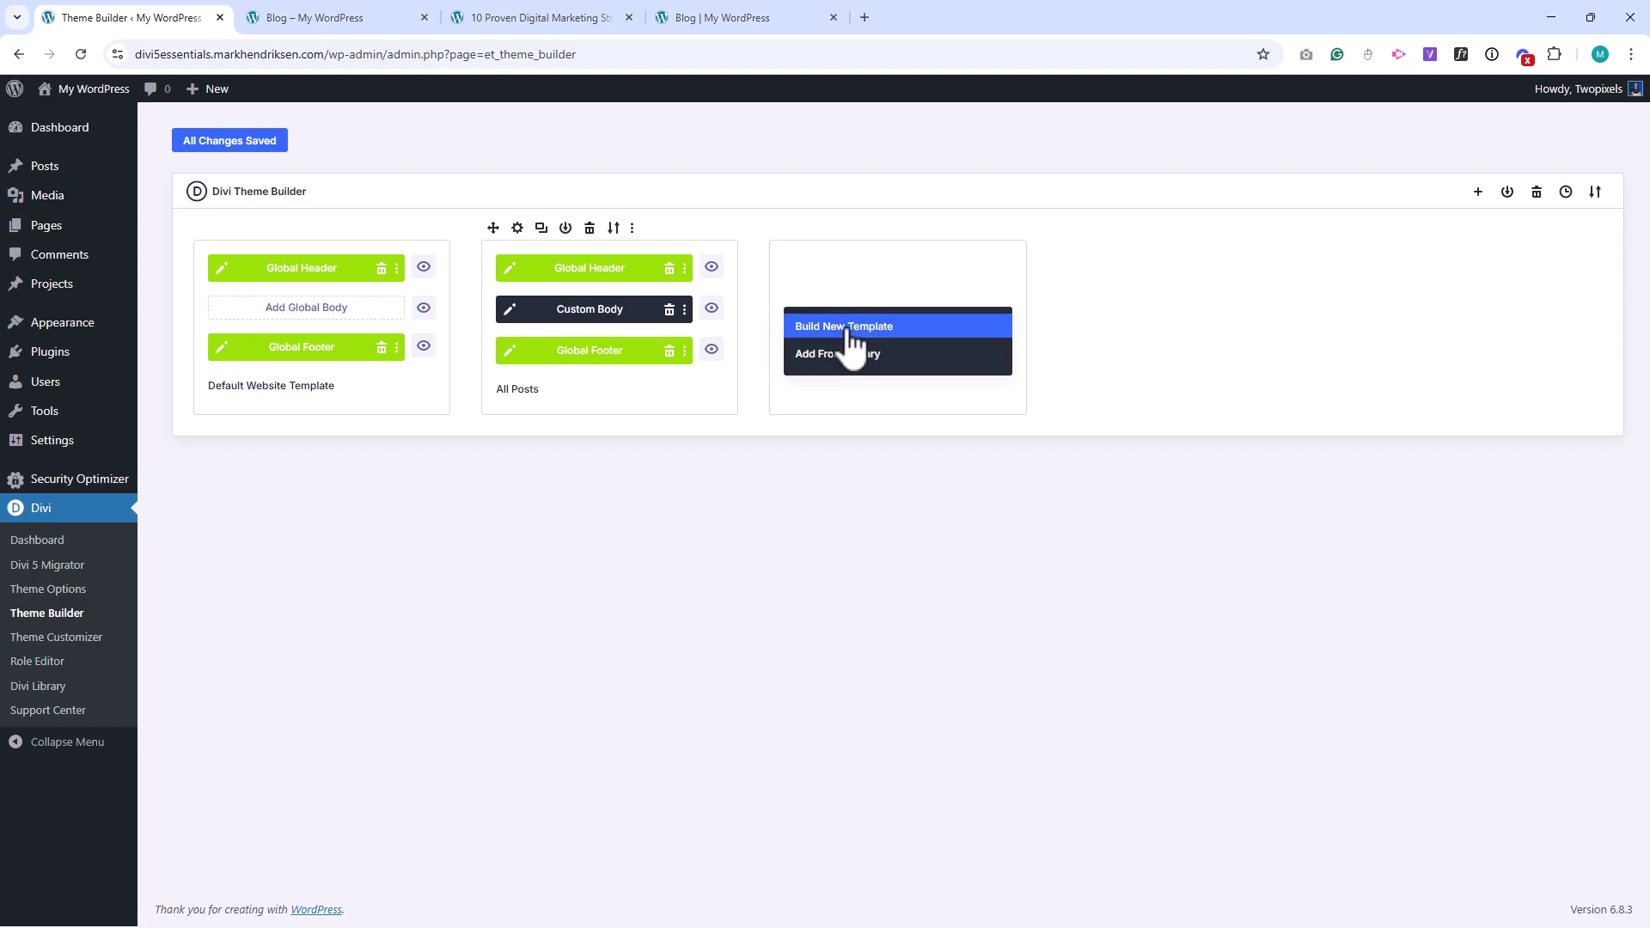
click(853, 328)
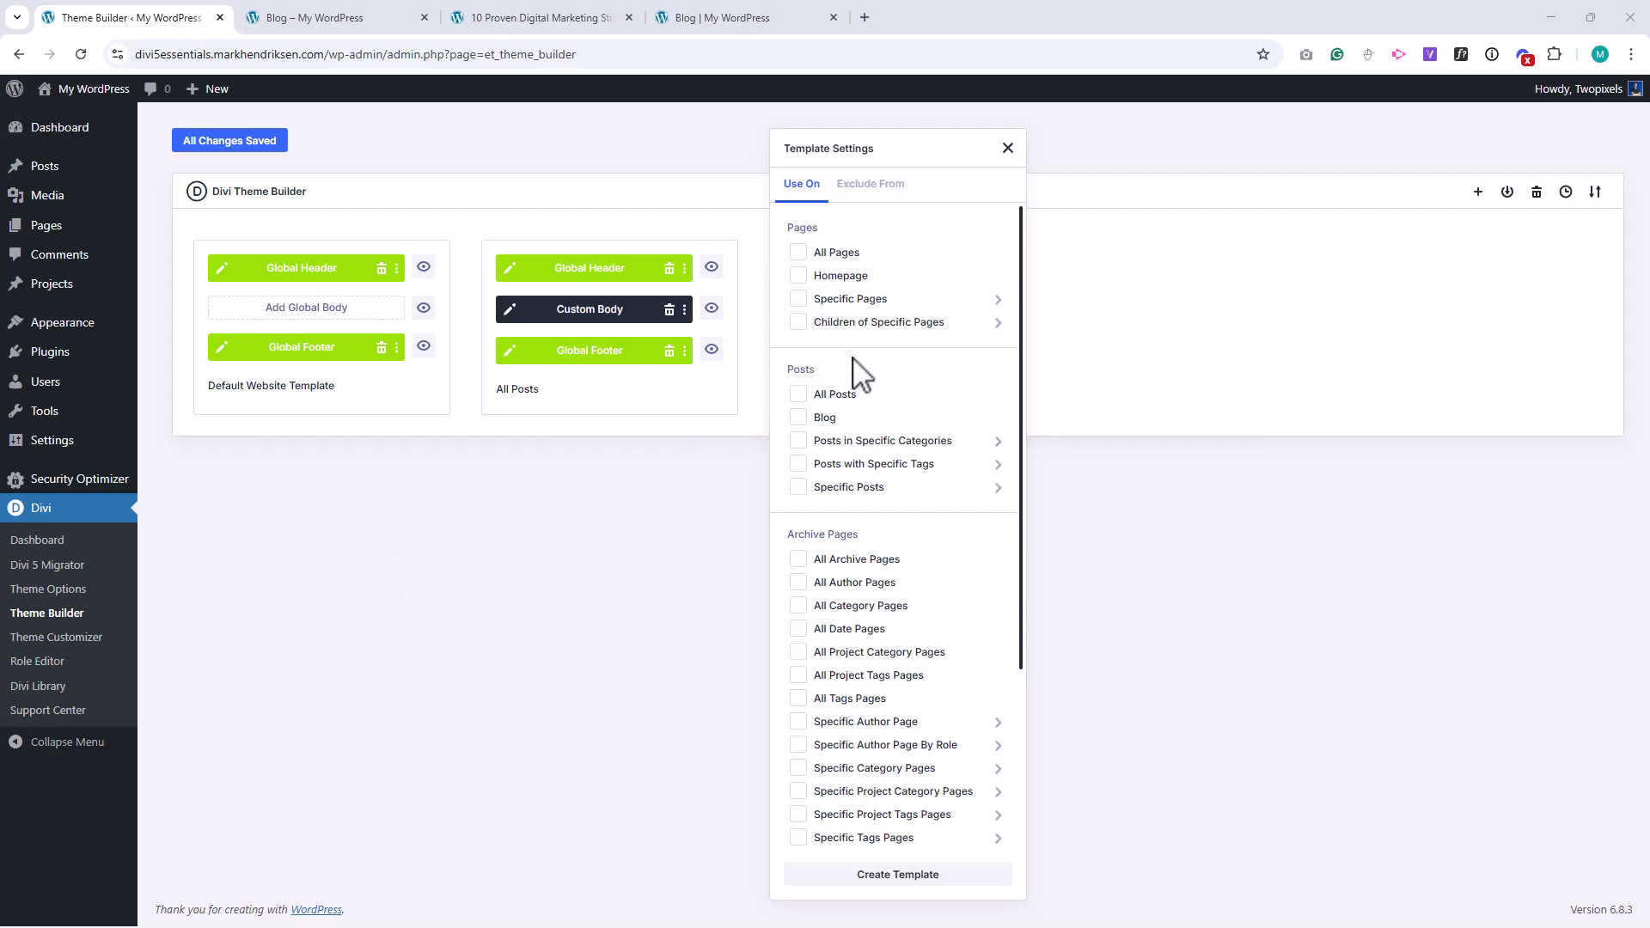
click(798, 606)
click(798, 583)
click(798, 560)
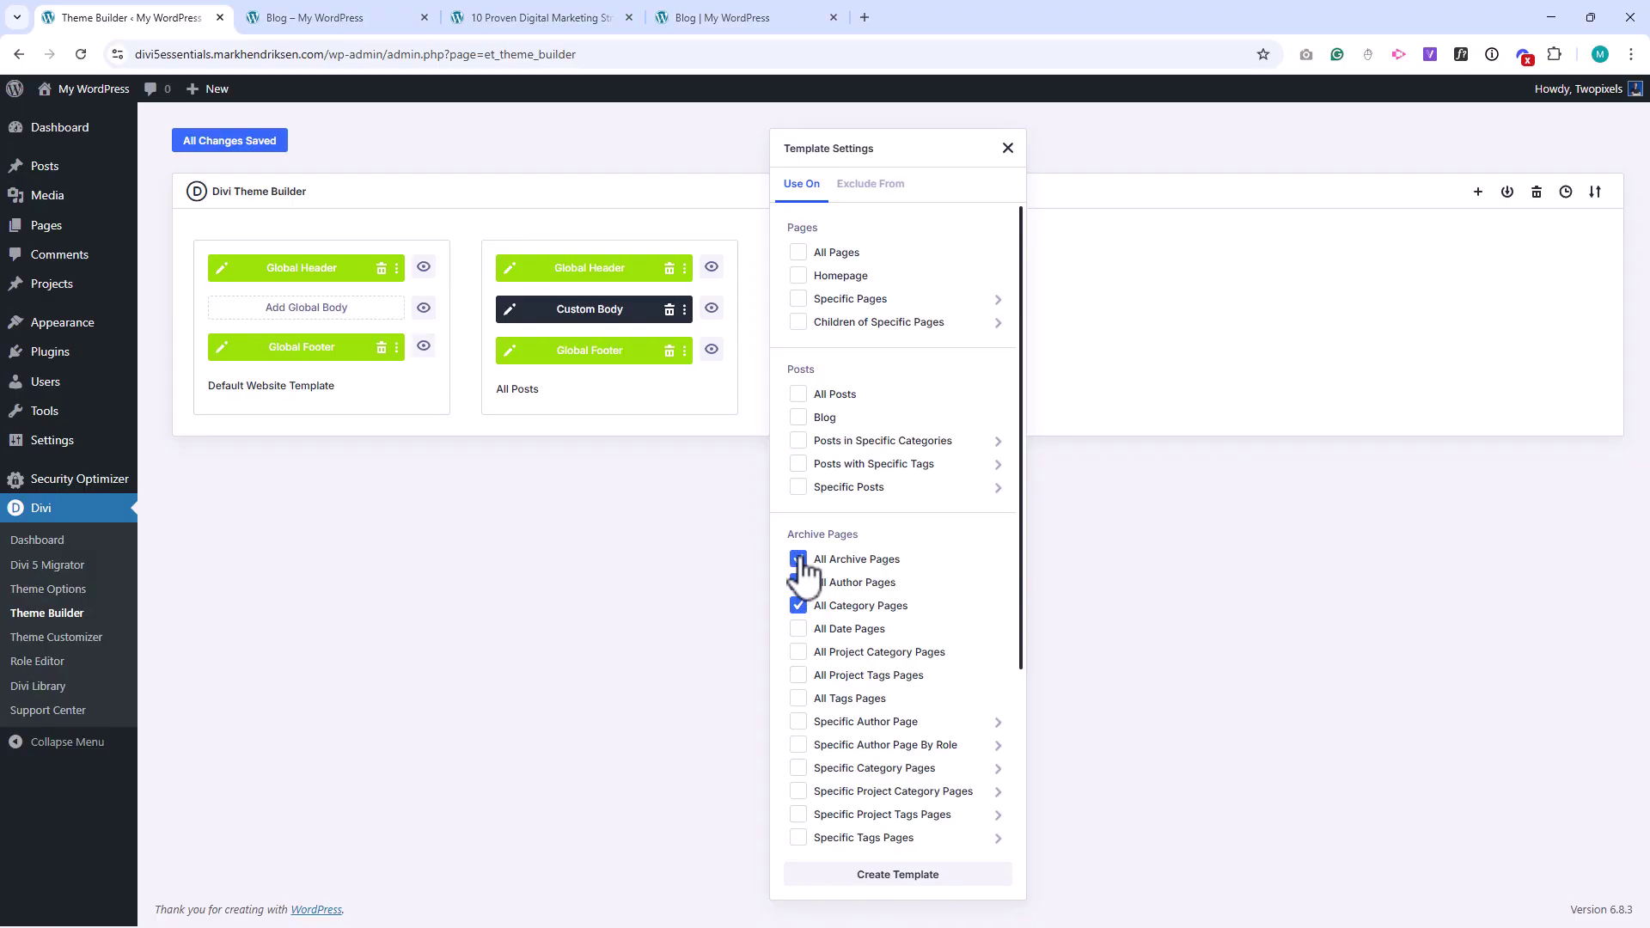
click(800, 630)
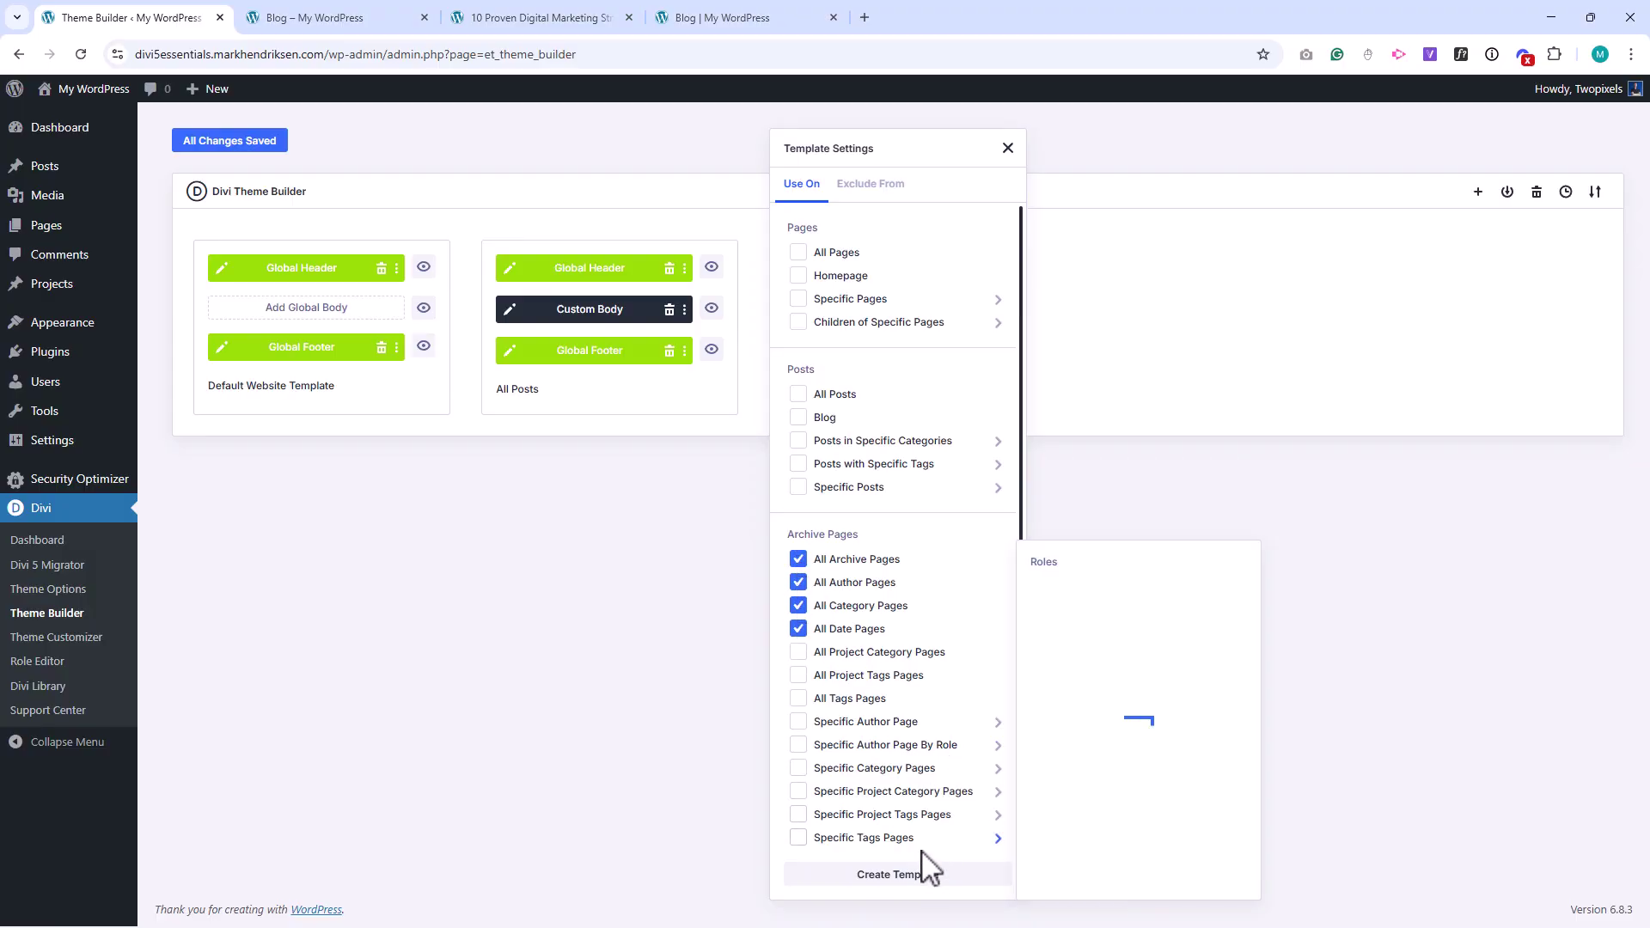
click(916, 876)
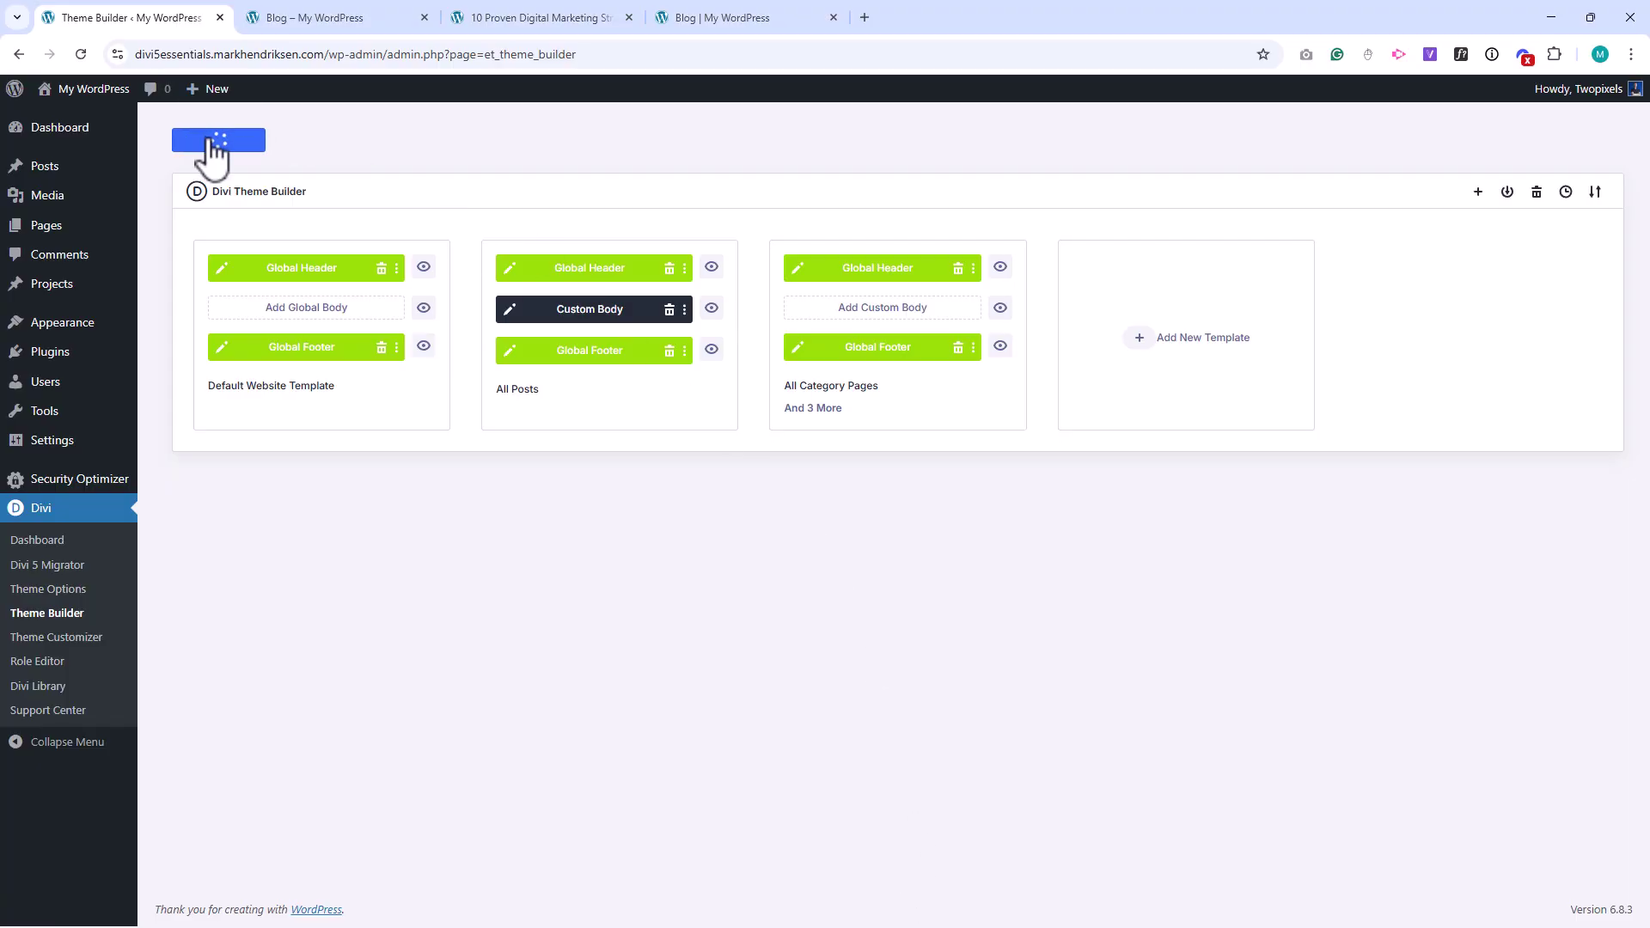
Step: Load the saved 'Blog Layout' from Your Saved Layouts into the template's custom body
click(849, 311)
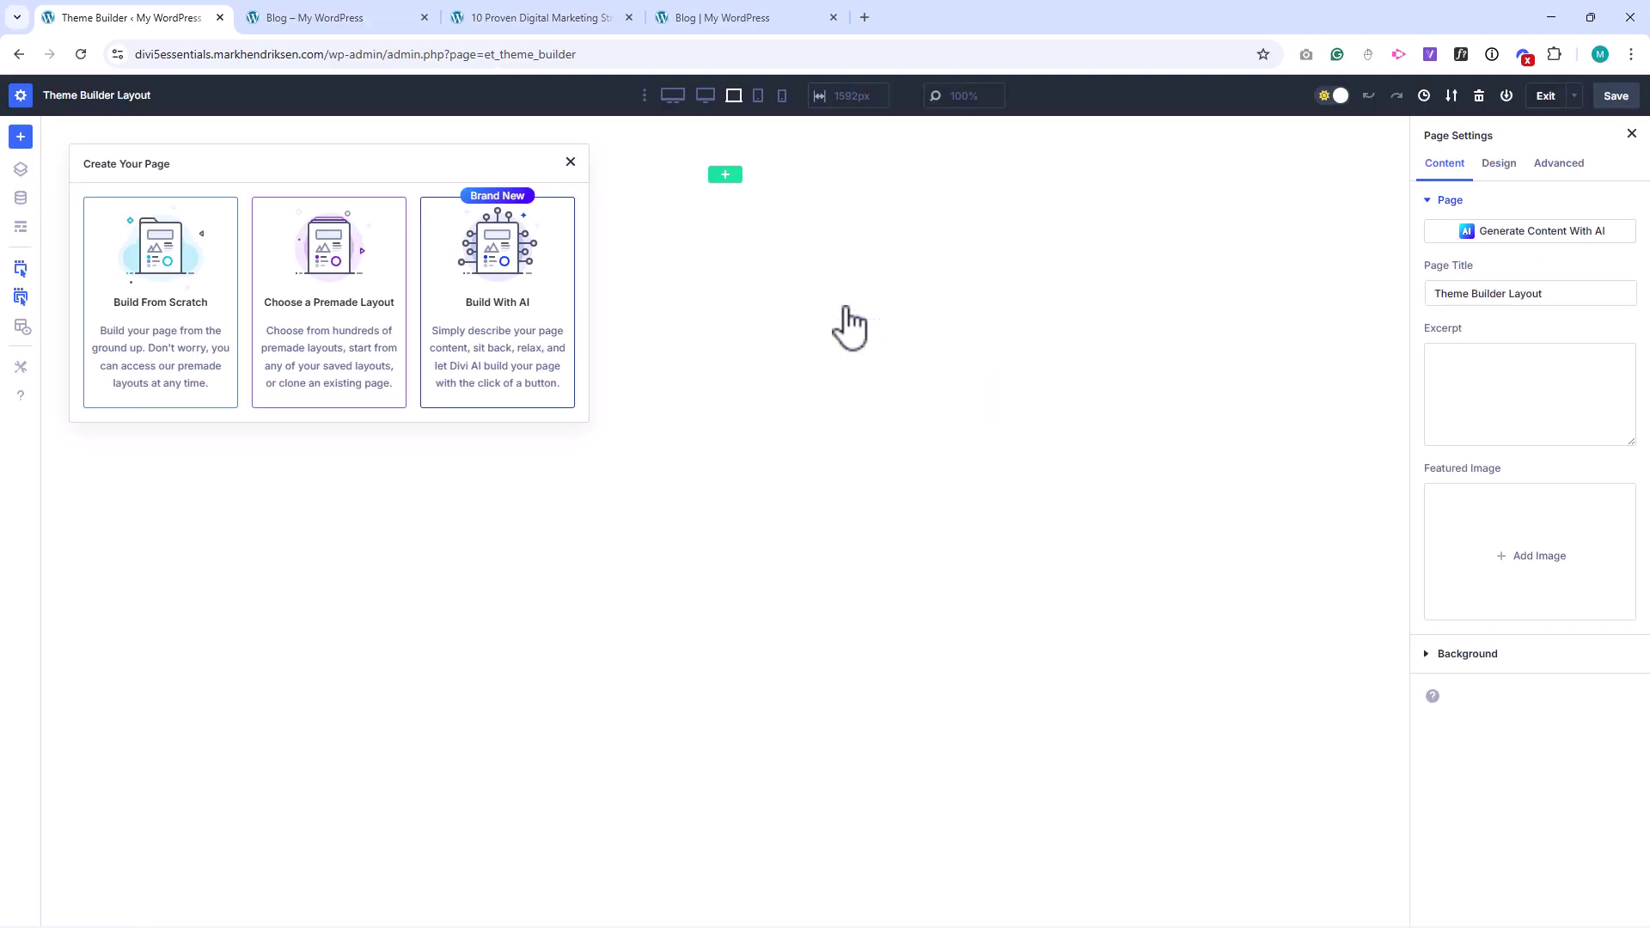
click(327, 266)
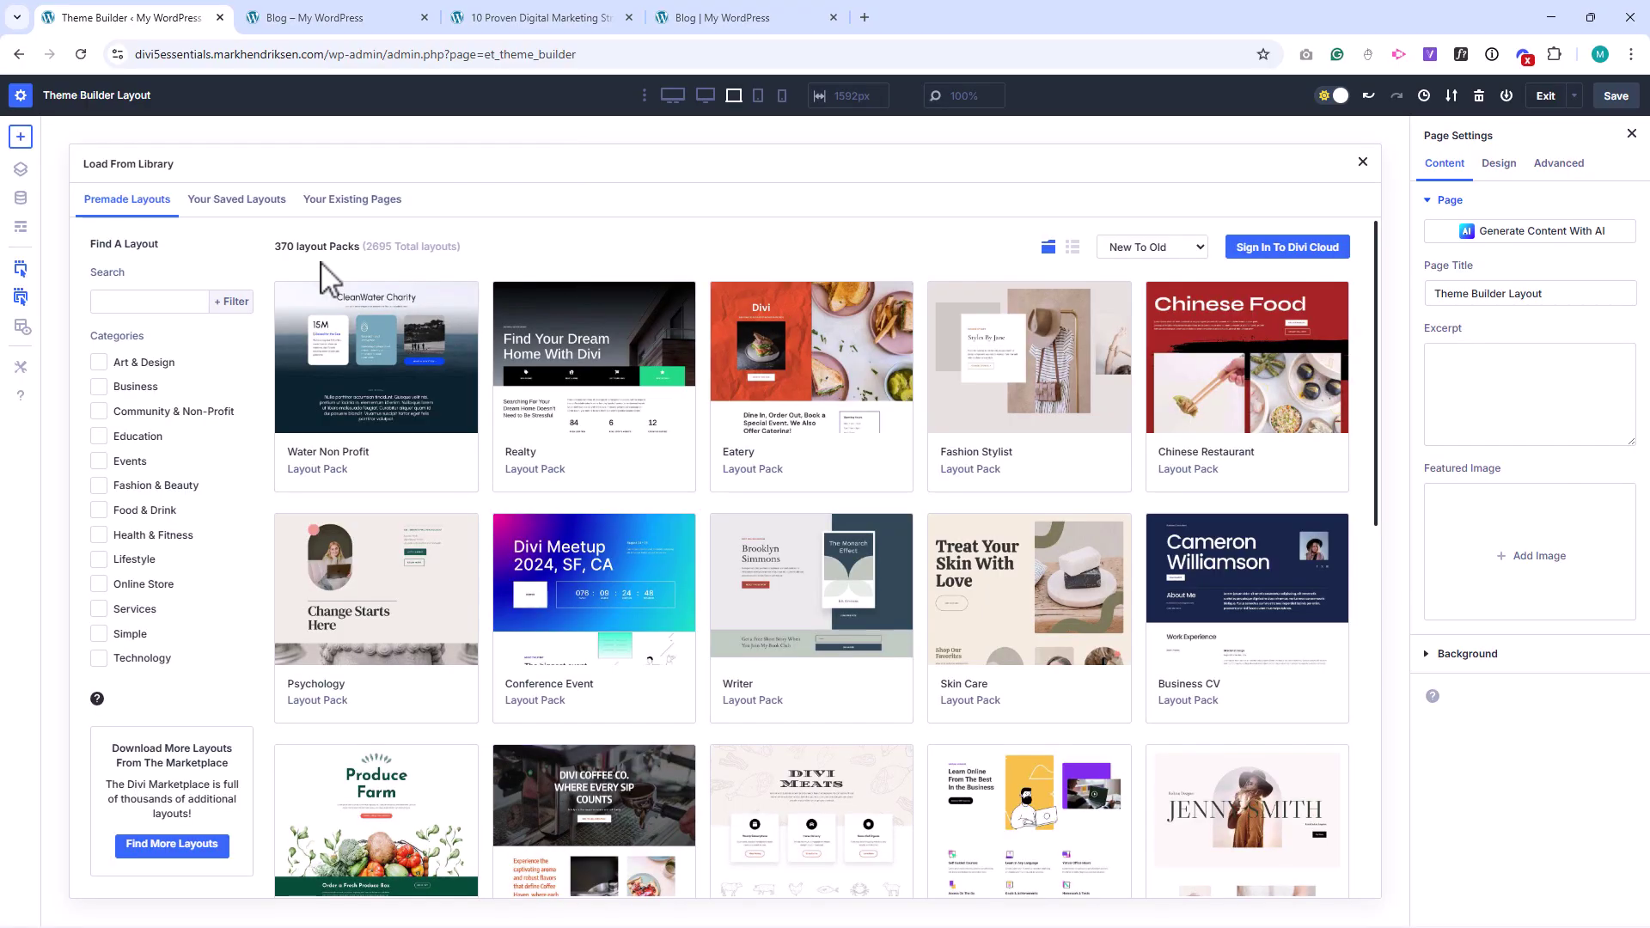
click(247, 206)
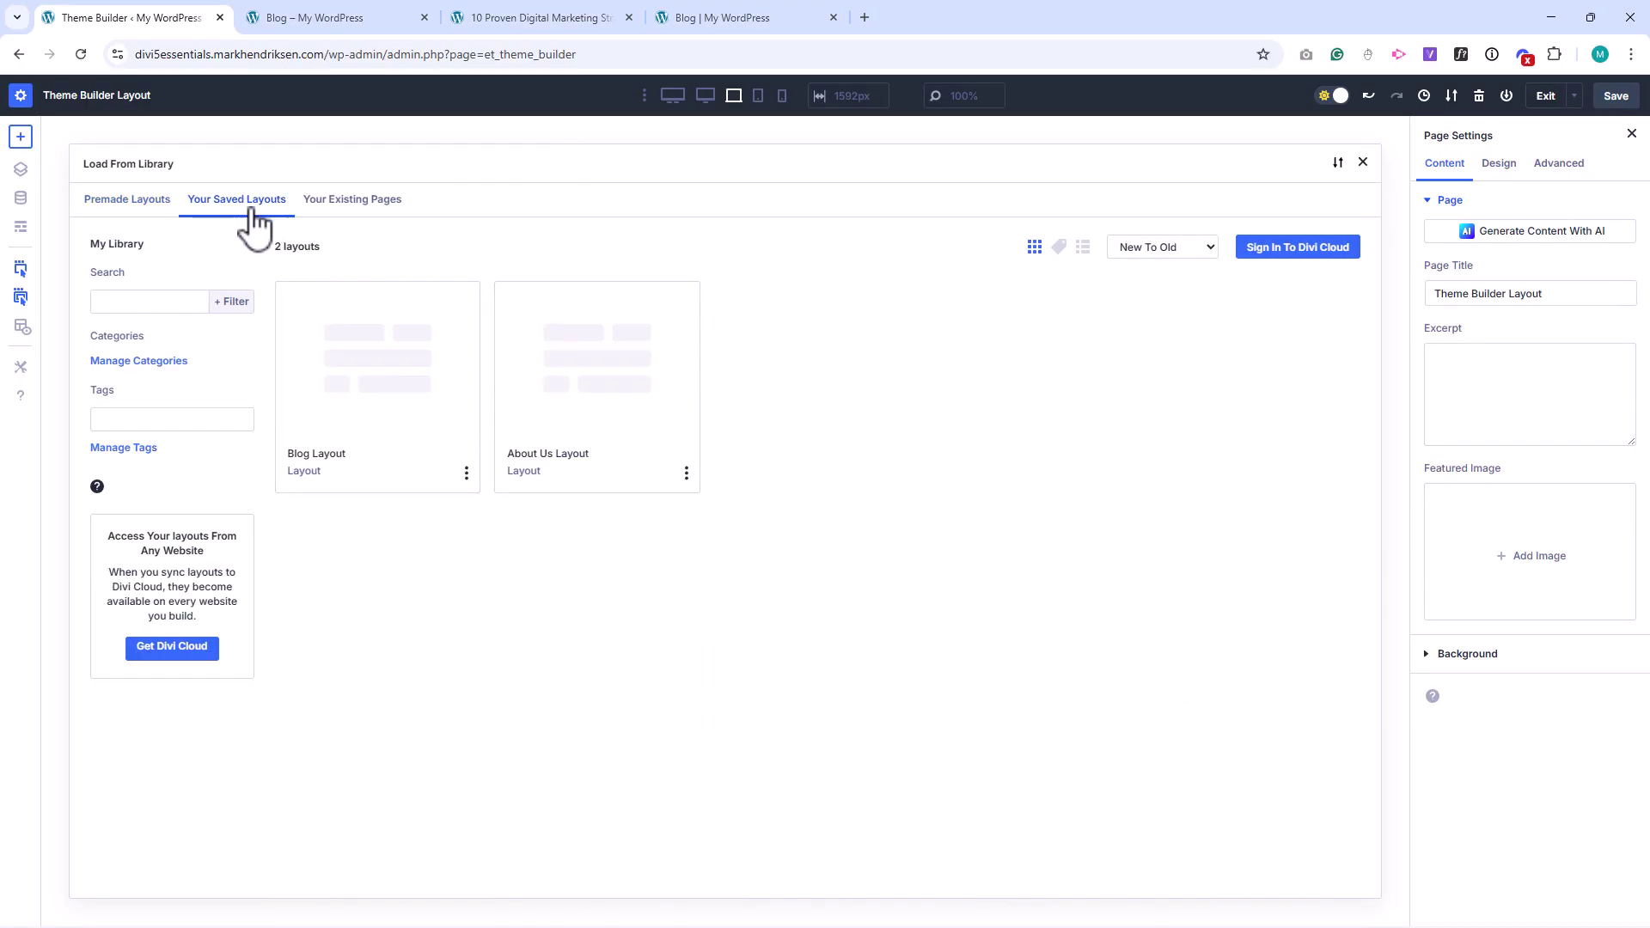
click(332, 348)
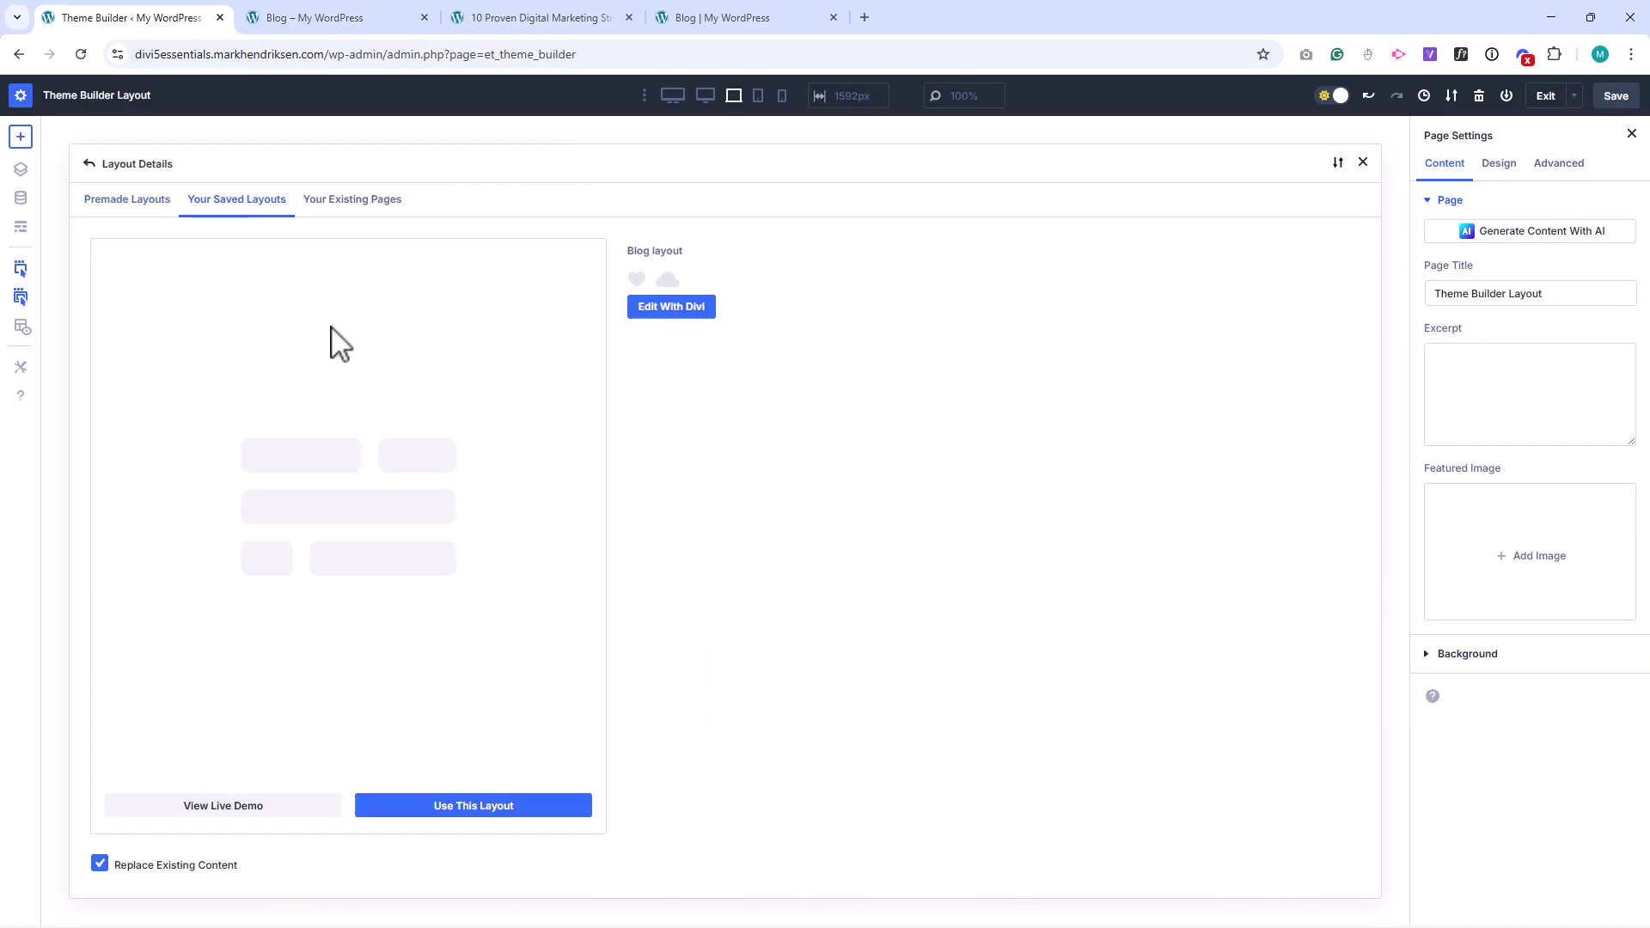
click(530, 805)
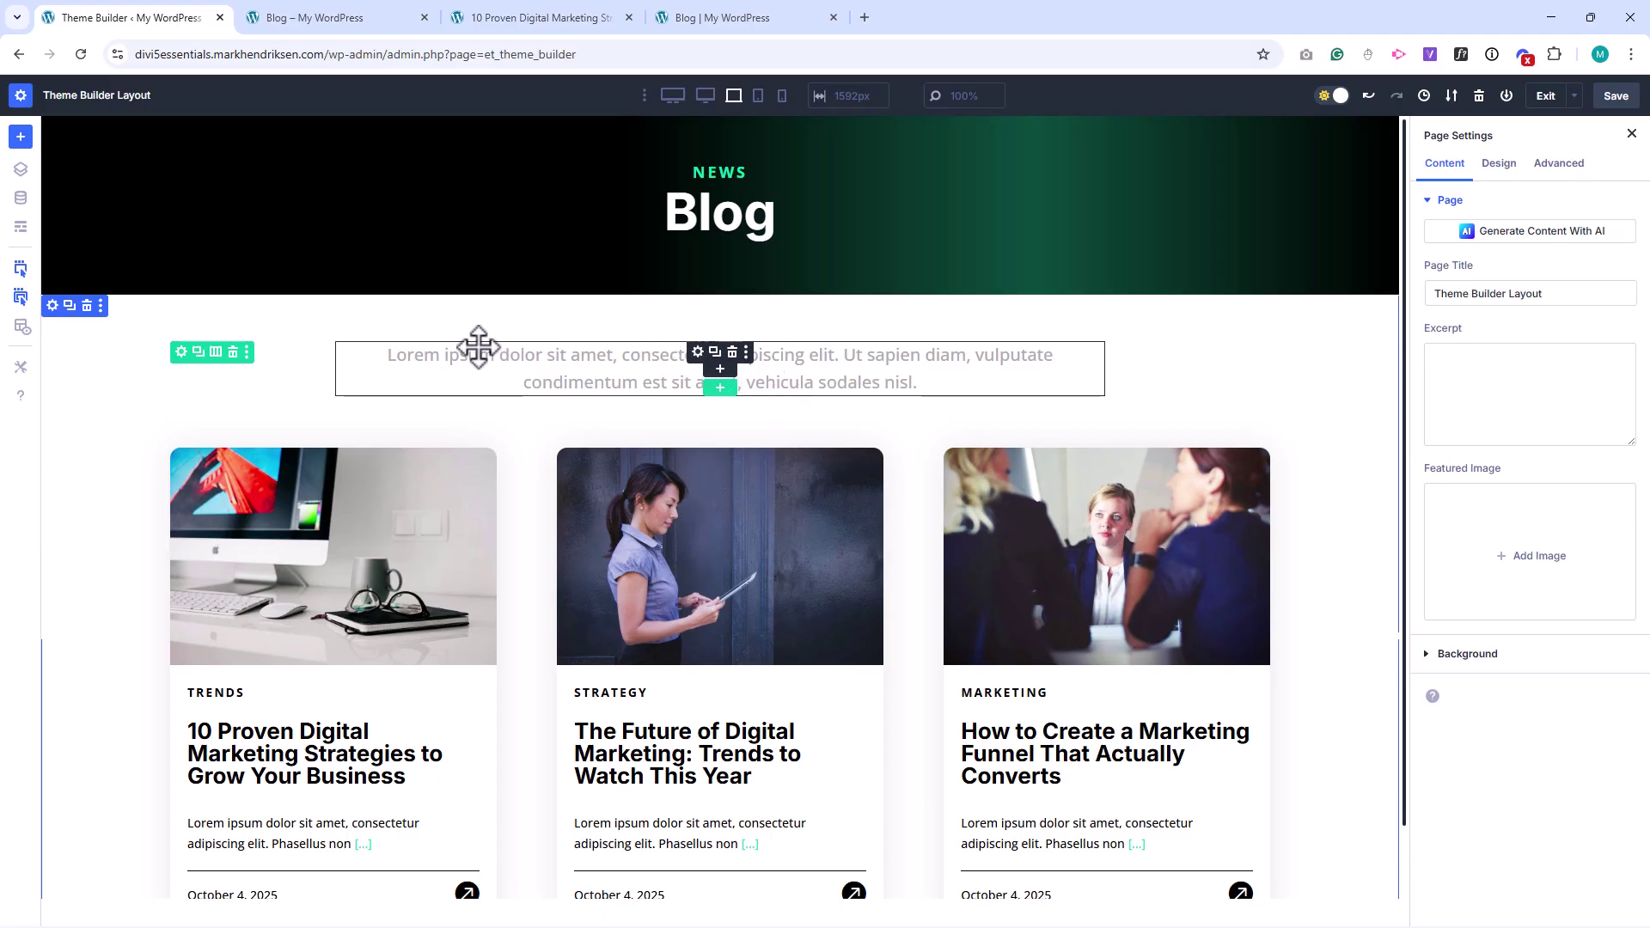
Step: Delete the intro text row and set the hero heading to dynamic Post/Archive Title
click(233, 352)
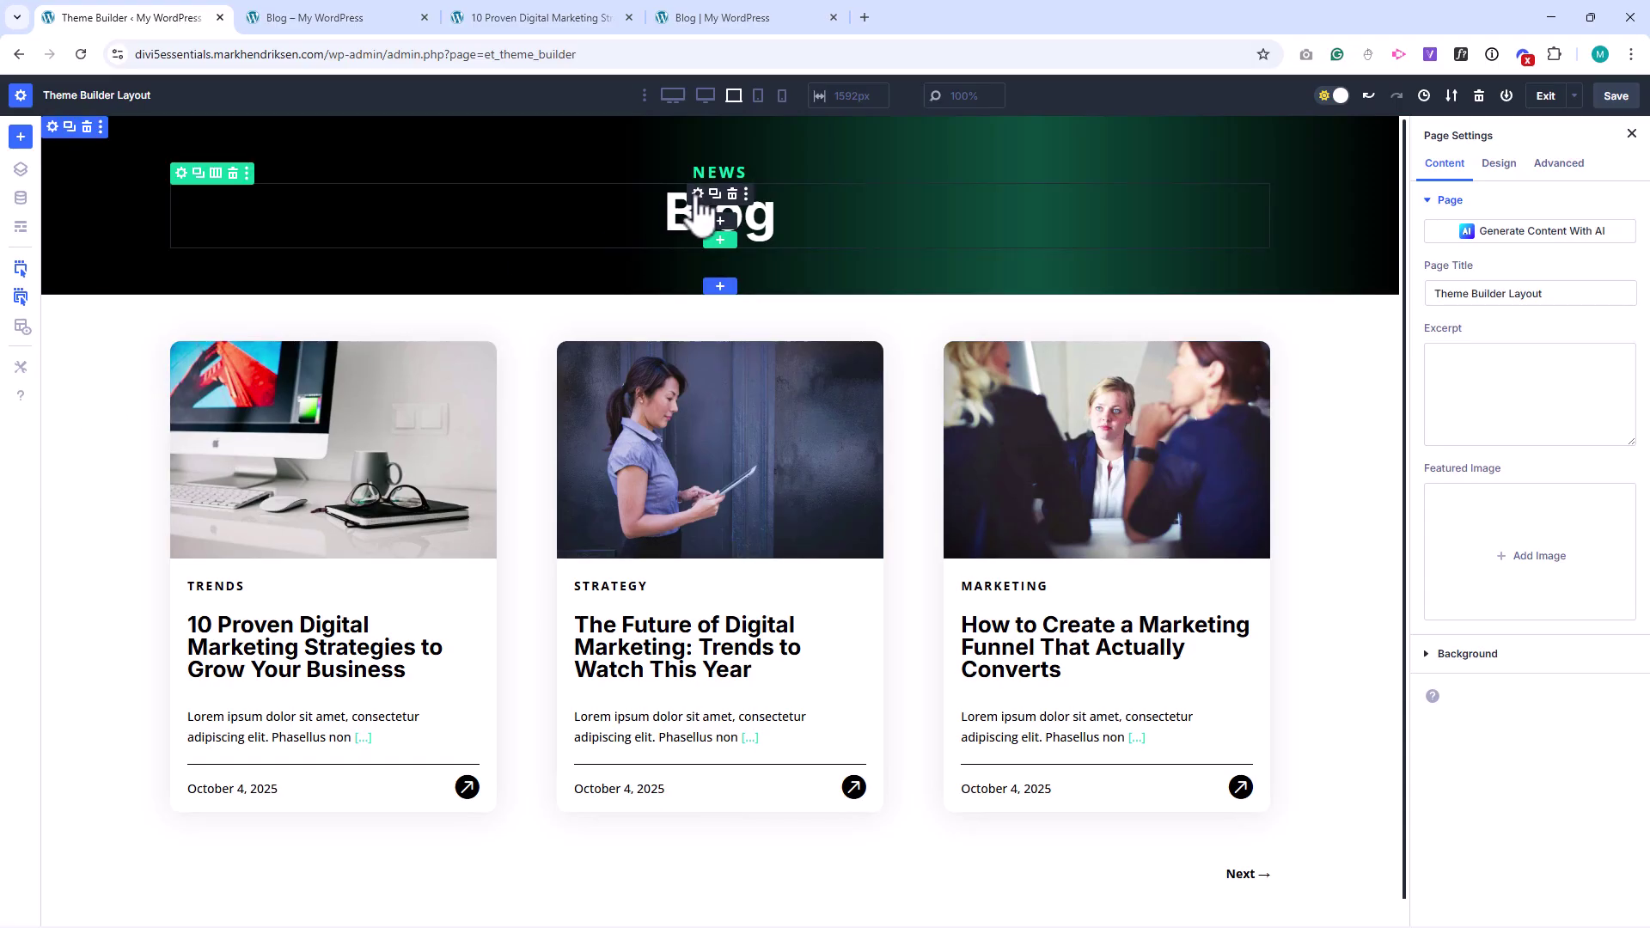
click(698, 196)
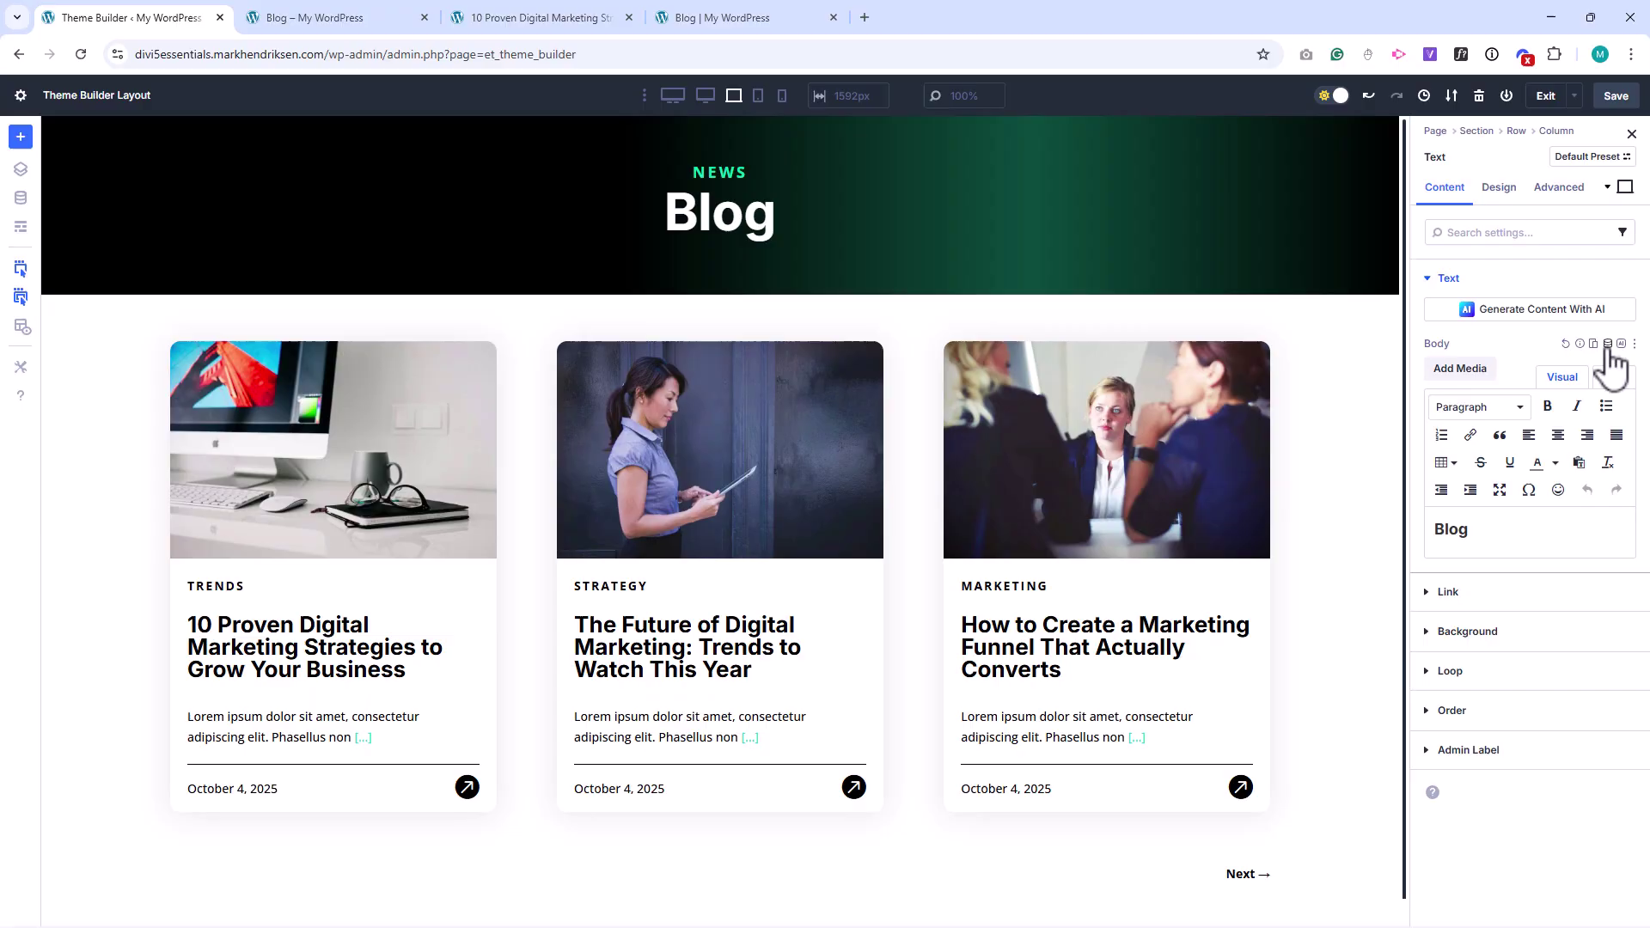
click(1608, 345)
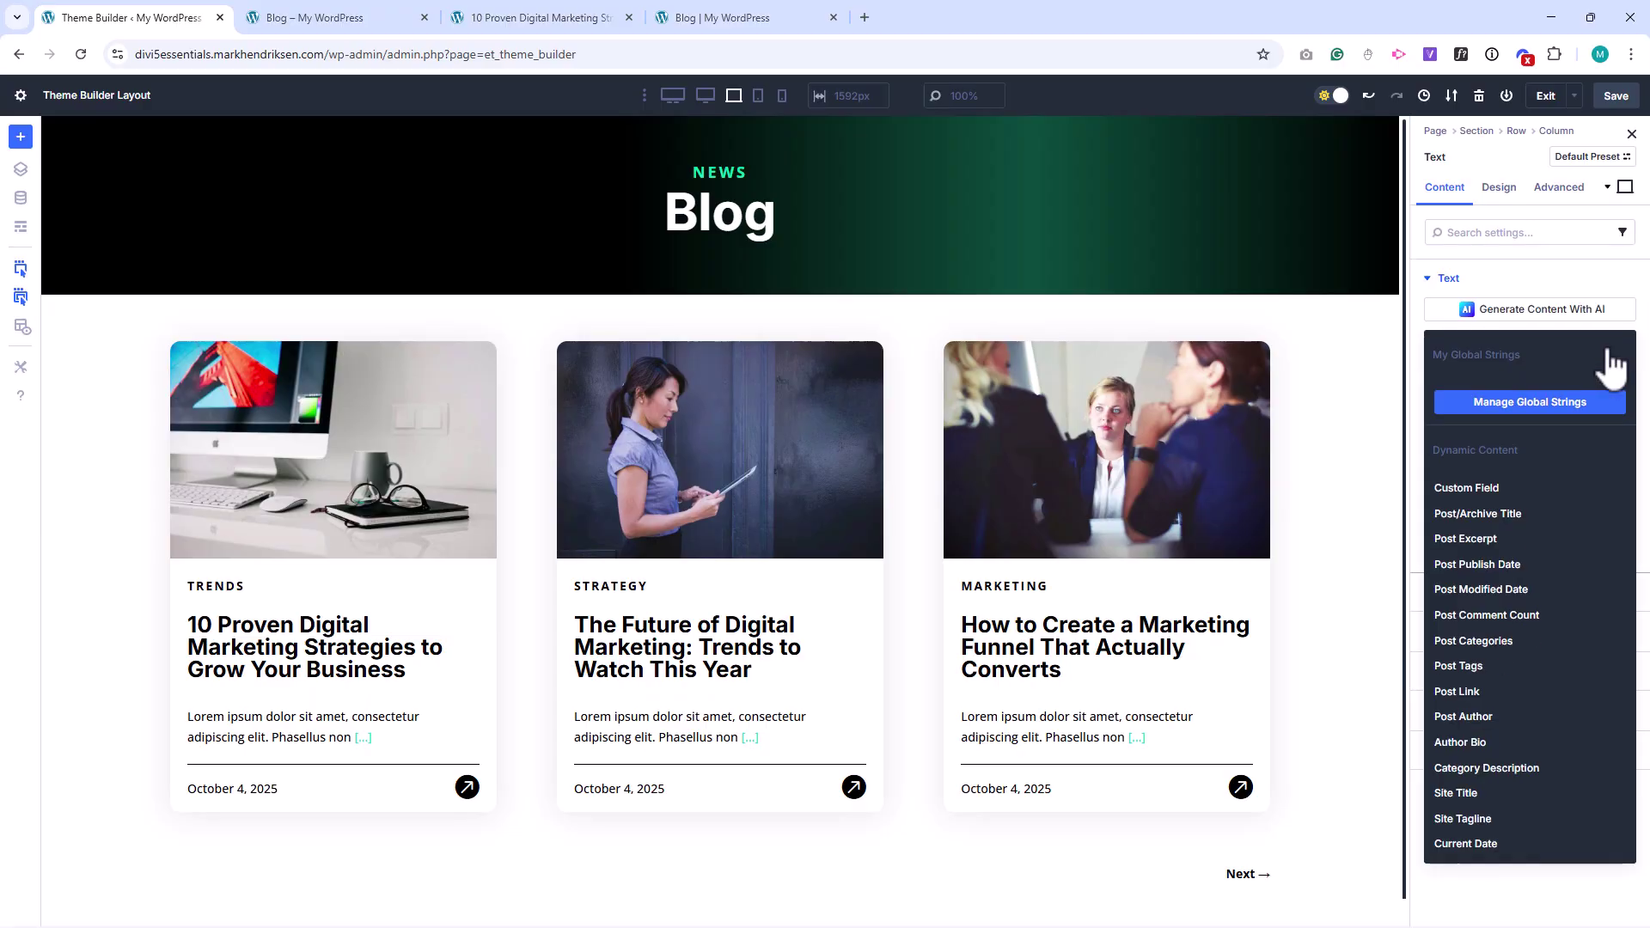
click(1478, 514)
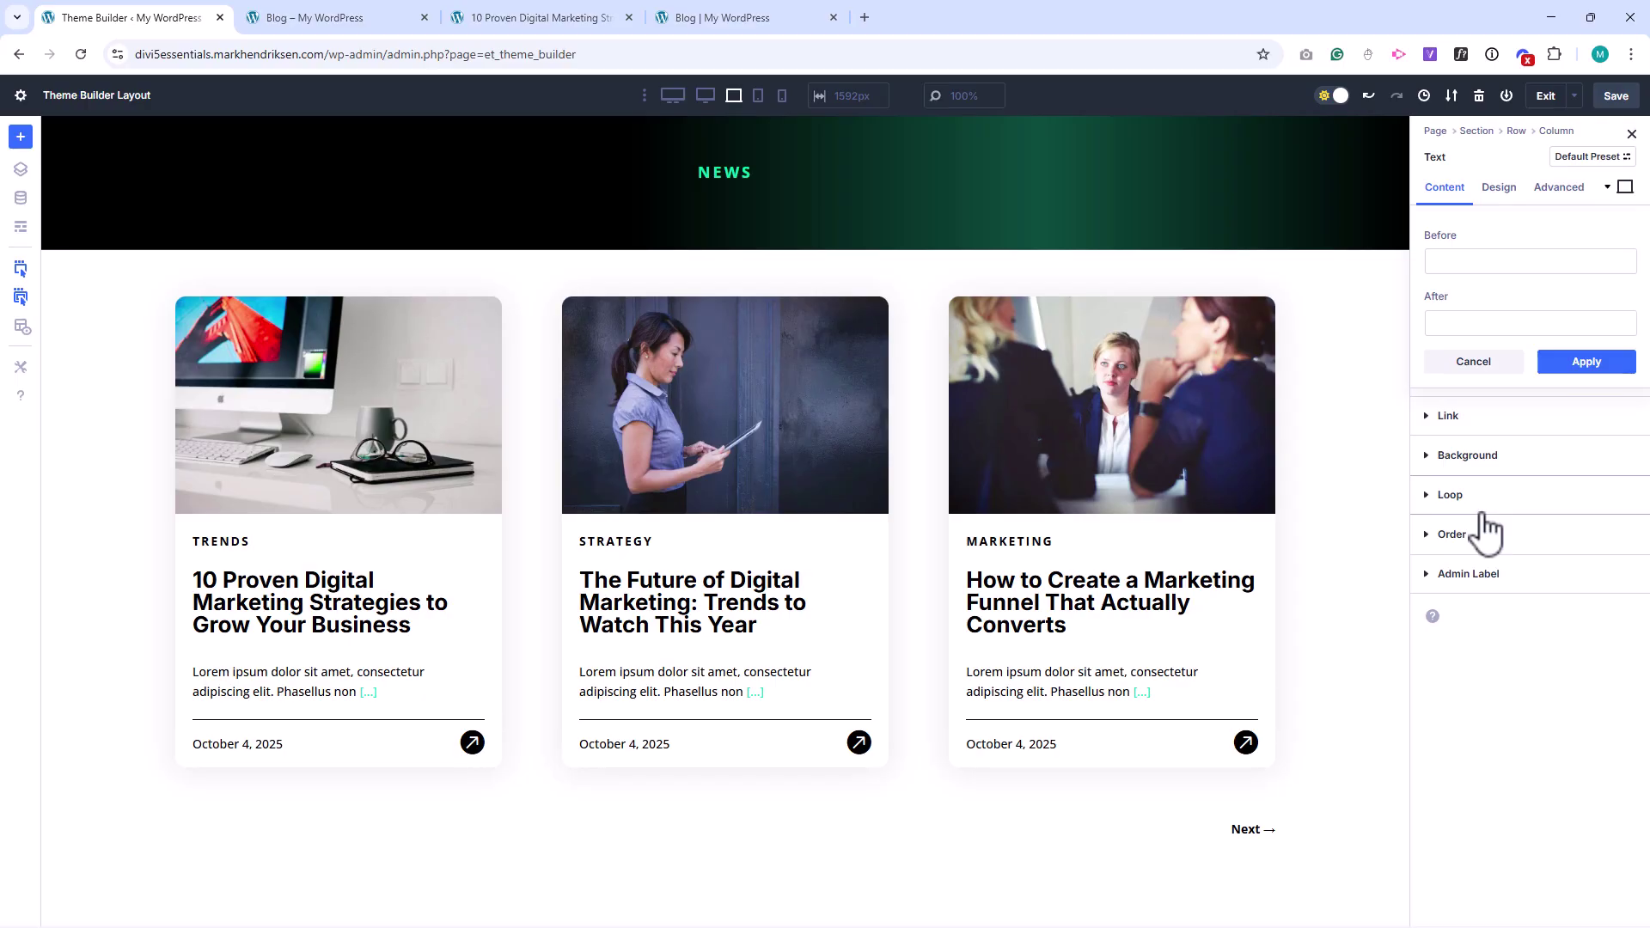
Step: Insert the dynamic post title into the hero and make its text colour white (FFFFFF)
click(1590, 363)
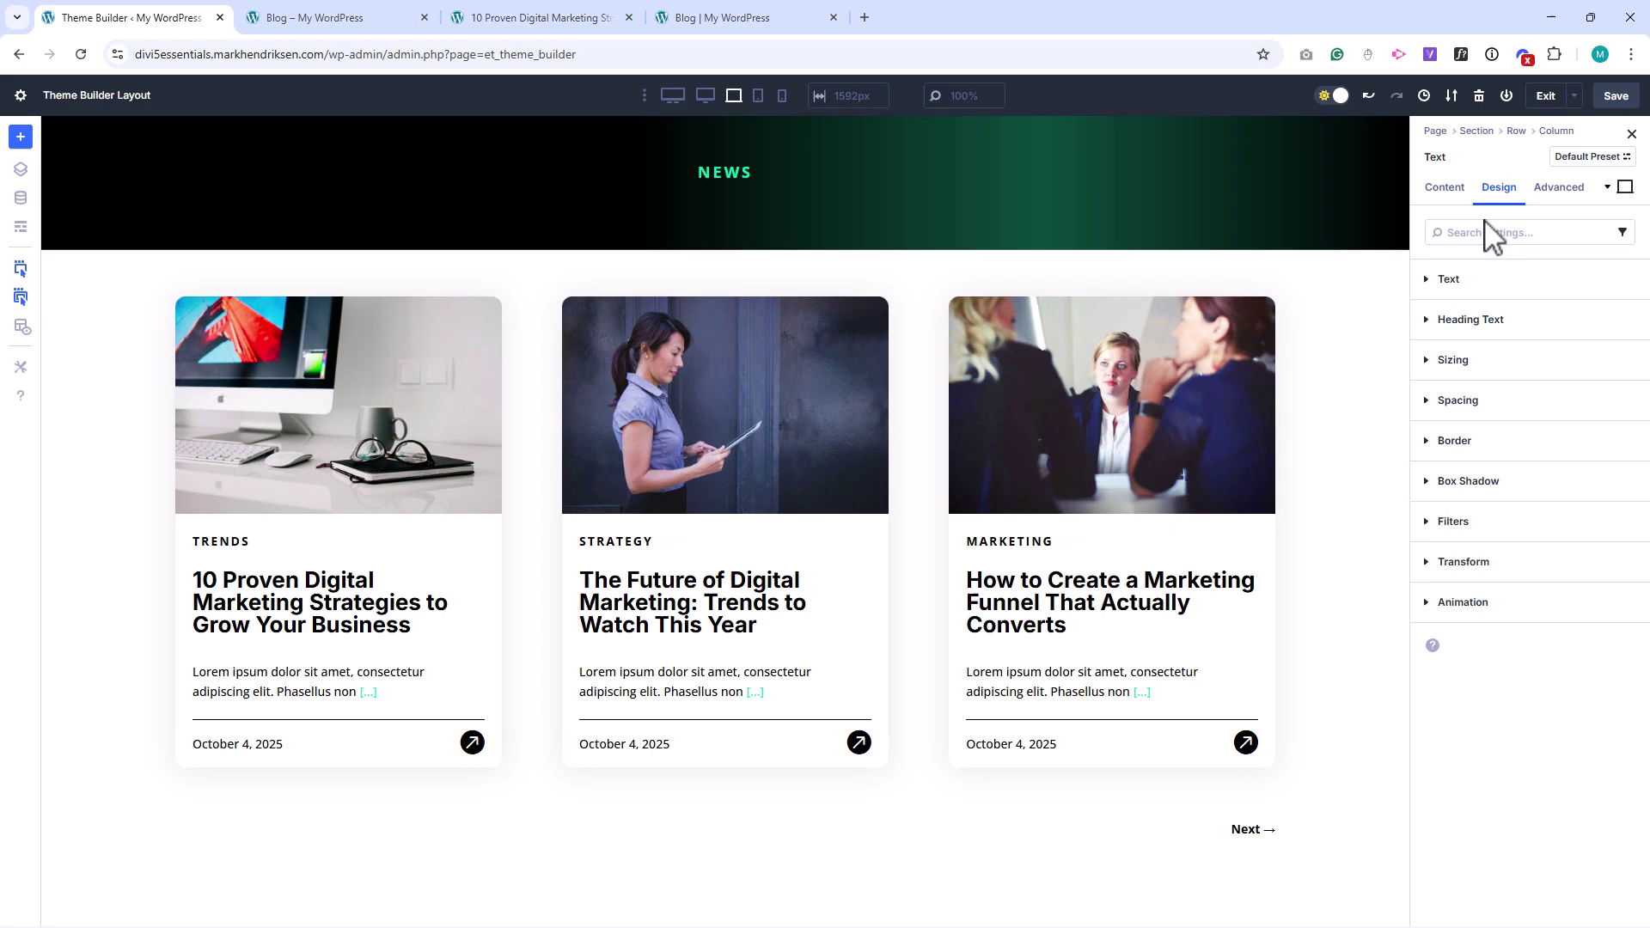
click(1459, 282)
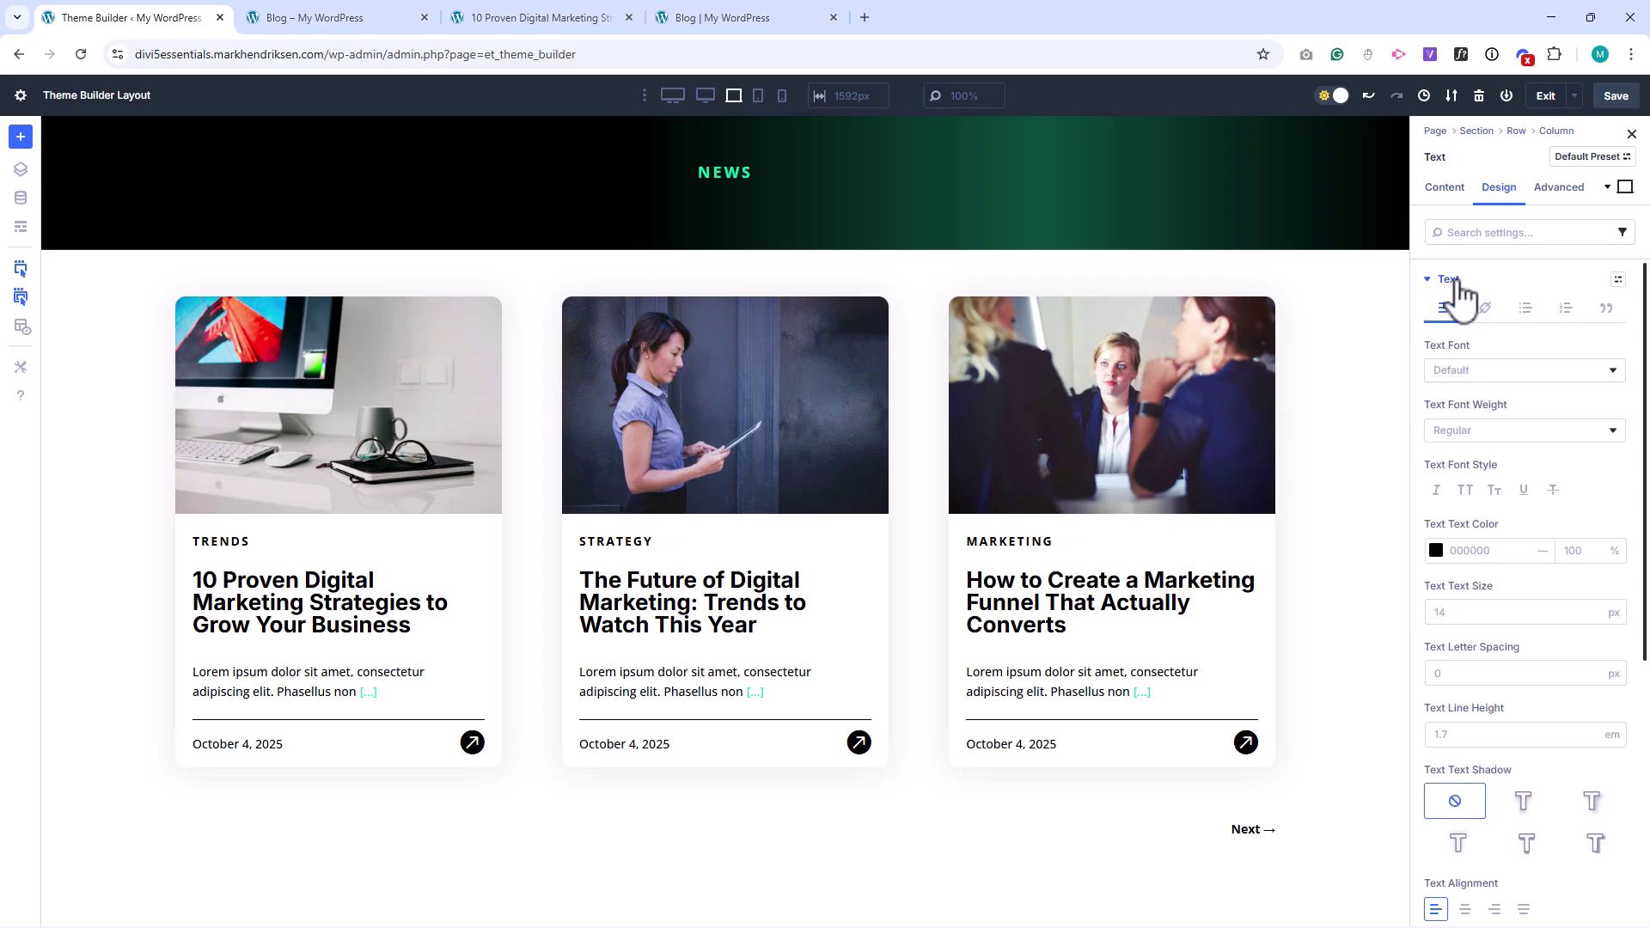
click(1436, 550)
click(1265, 525)
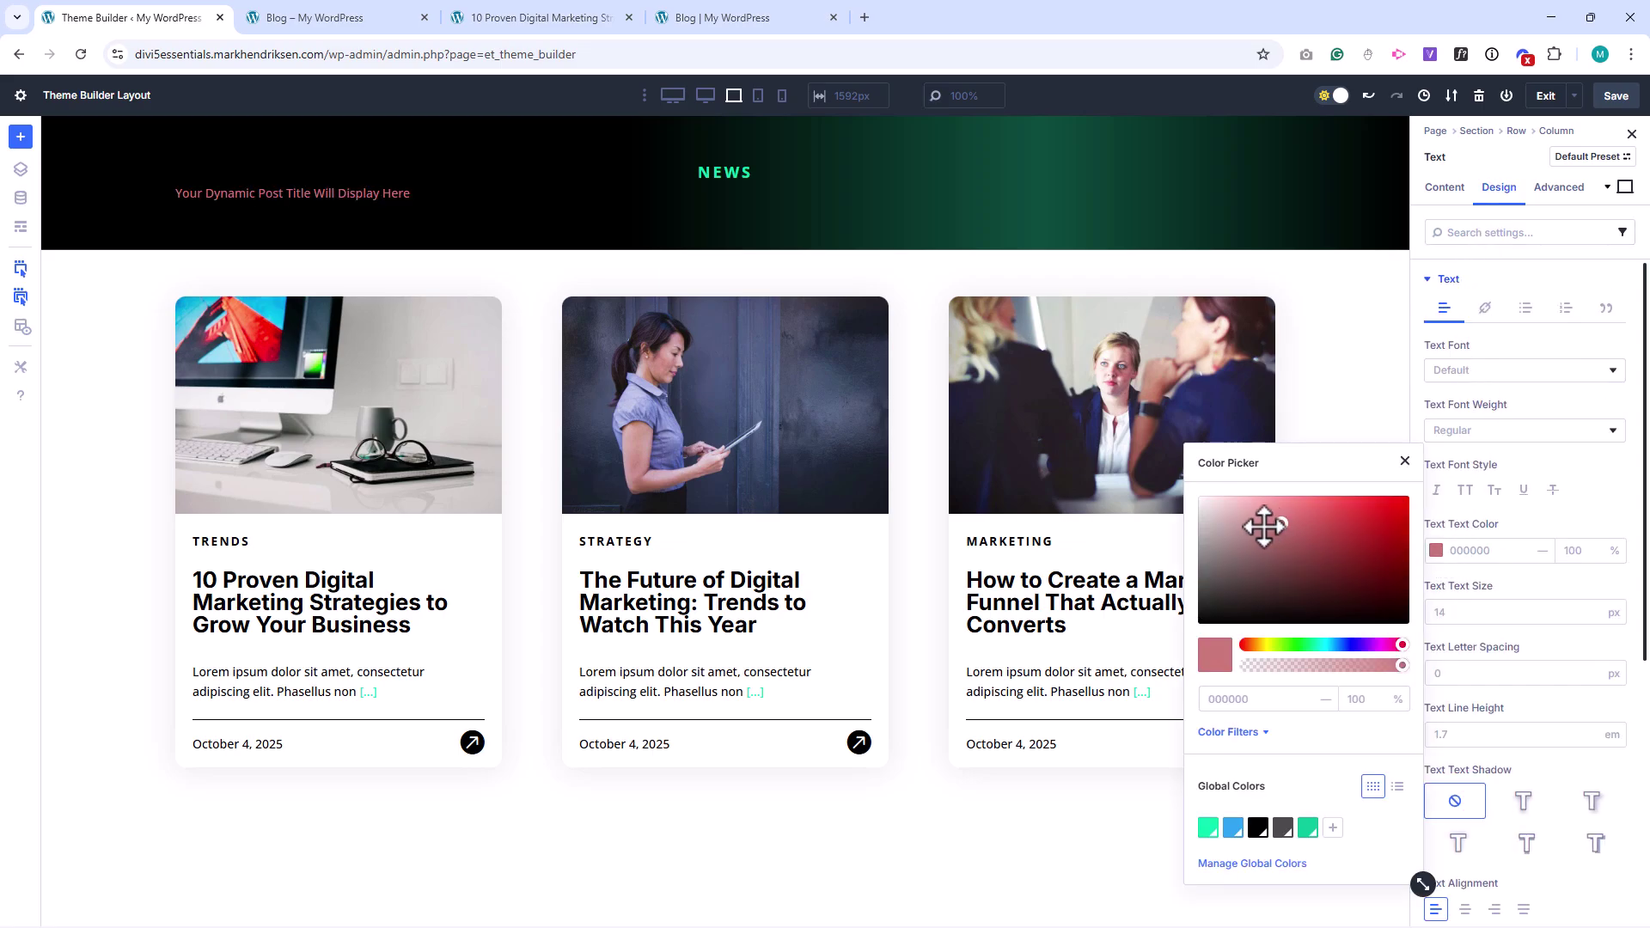
drag(1265, 525, 1182, 483)
click(1405, 461)
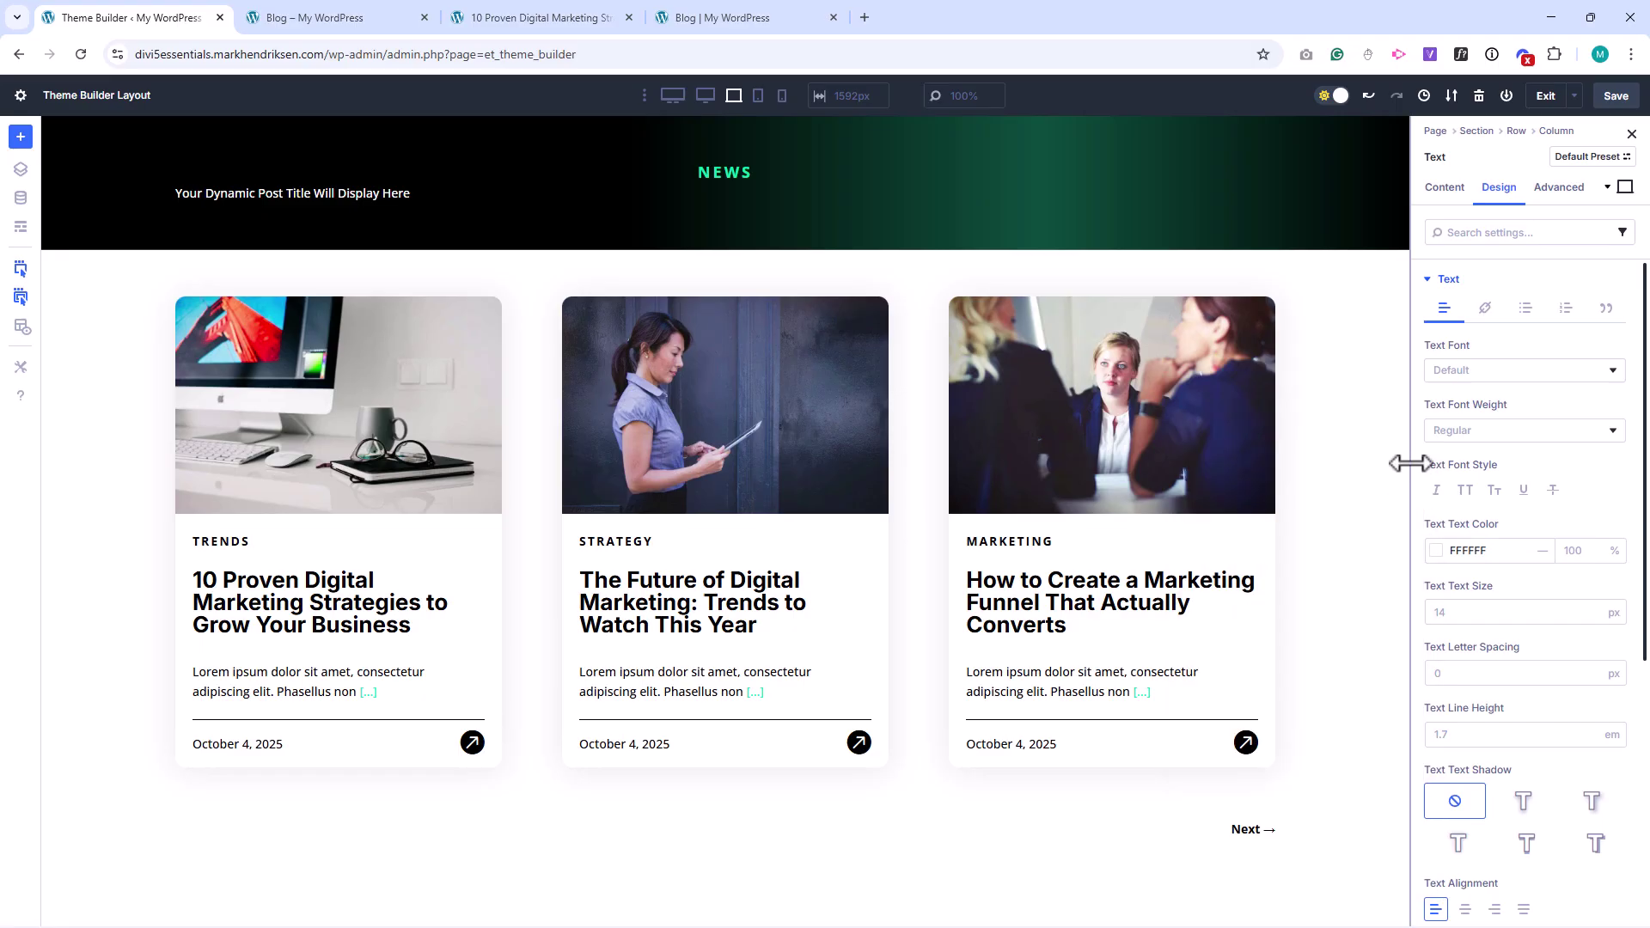
Step: Centre the dynamic title, size it to global H1, set line height 1.2 and make it bold
click(1465, 909)
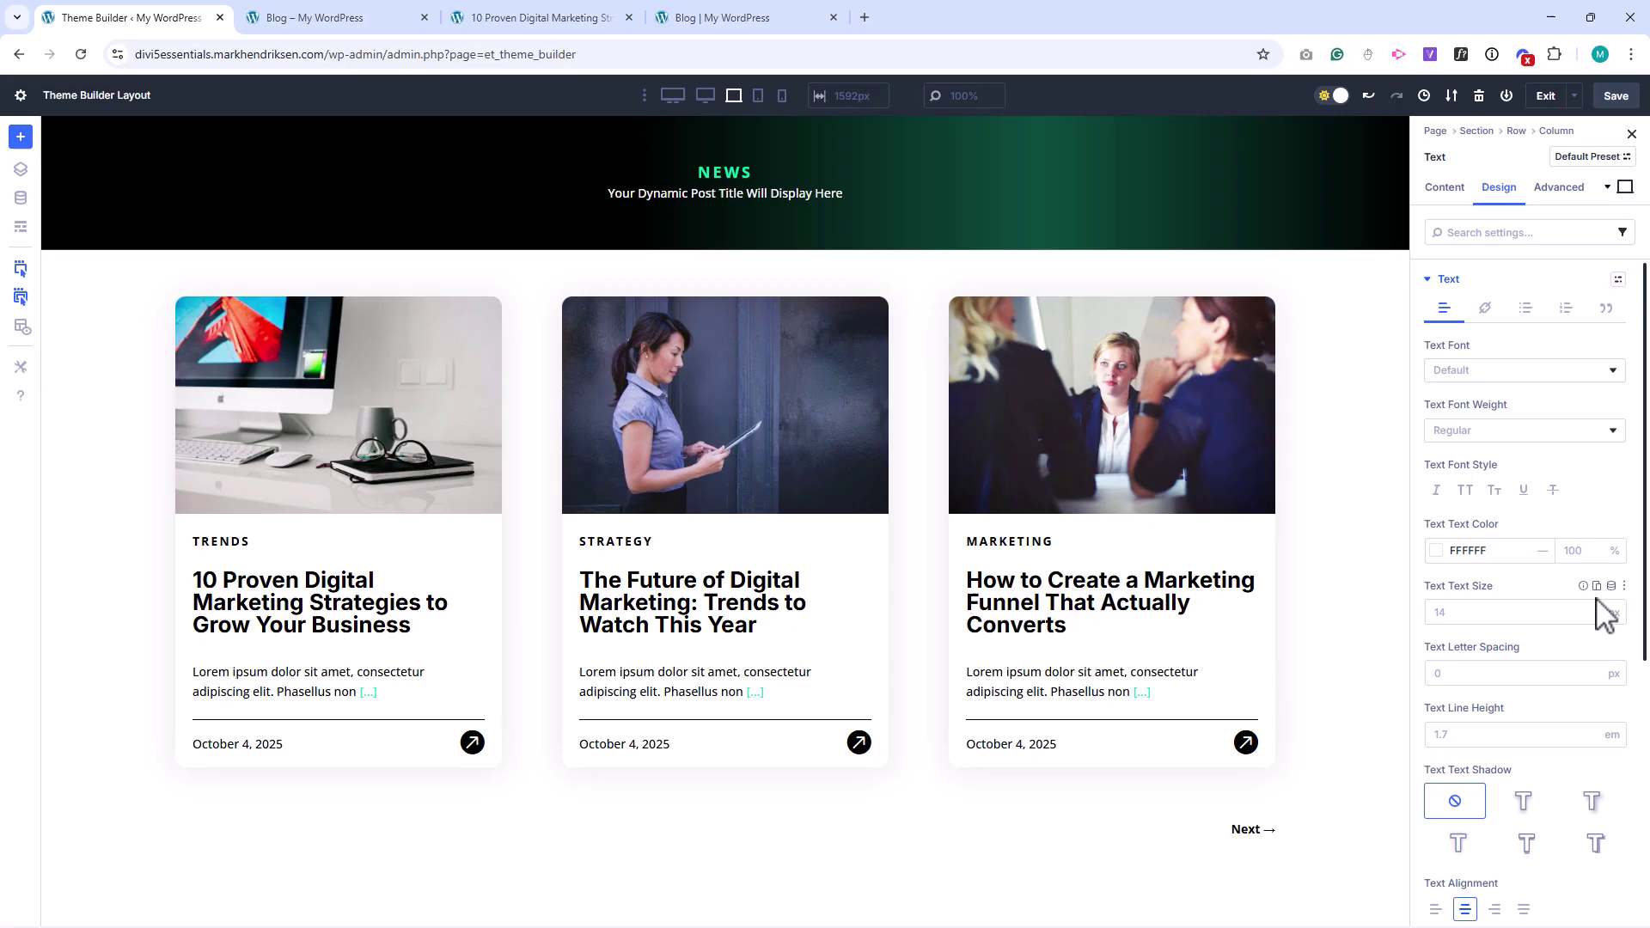
click(1611, 586)
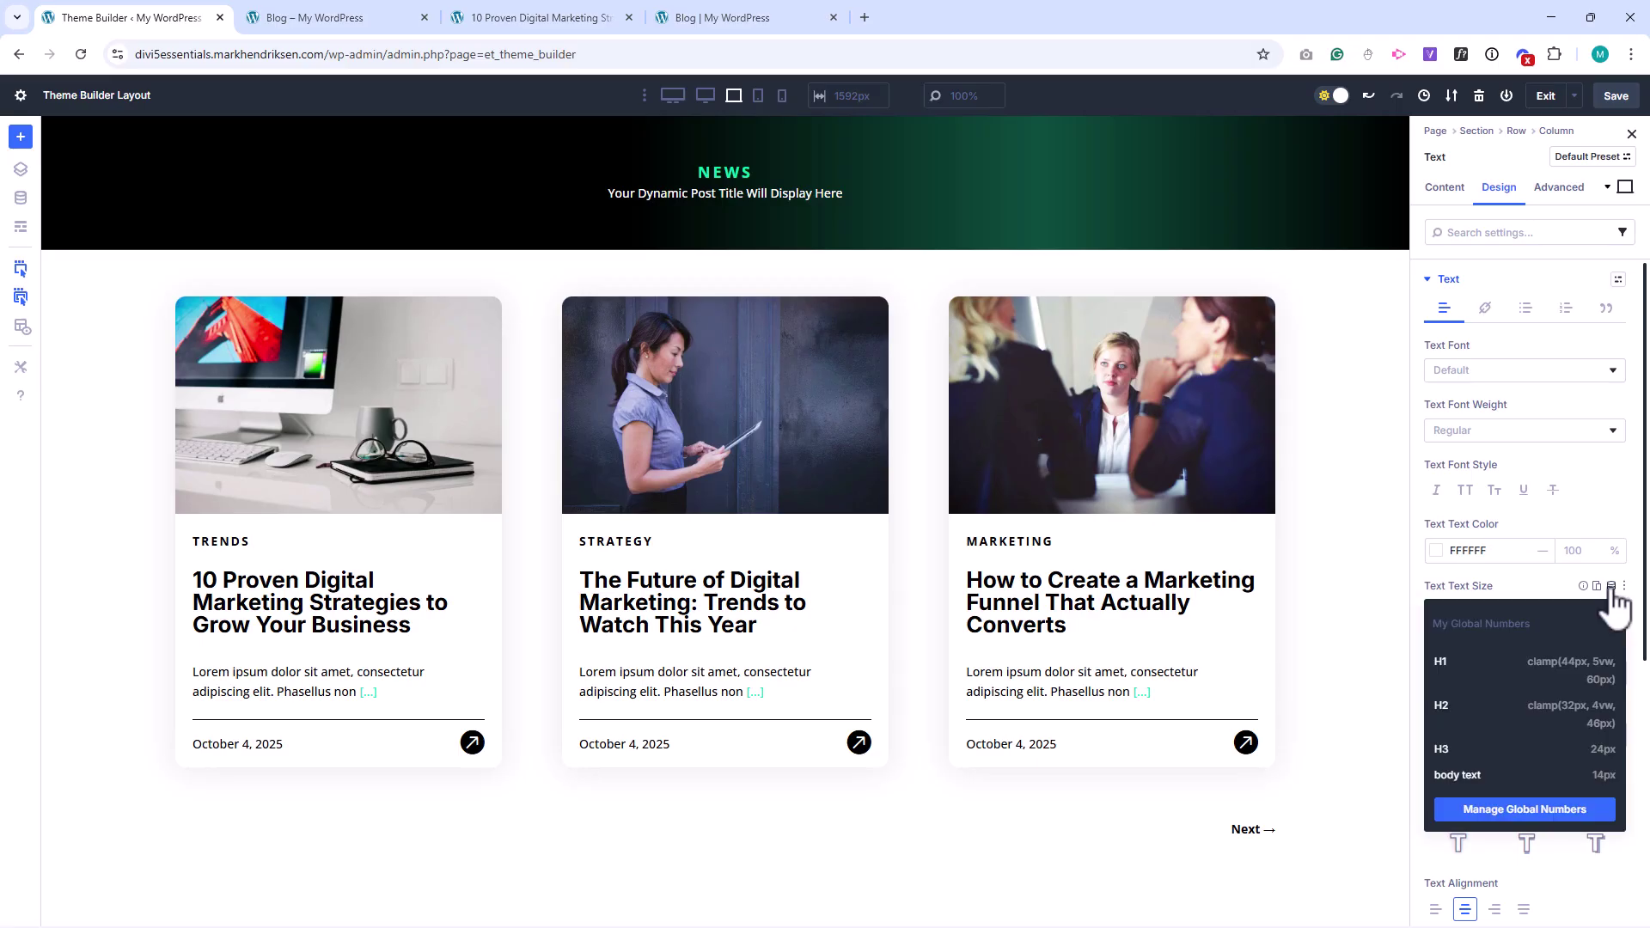
click(1526, 661)
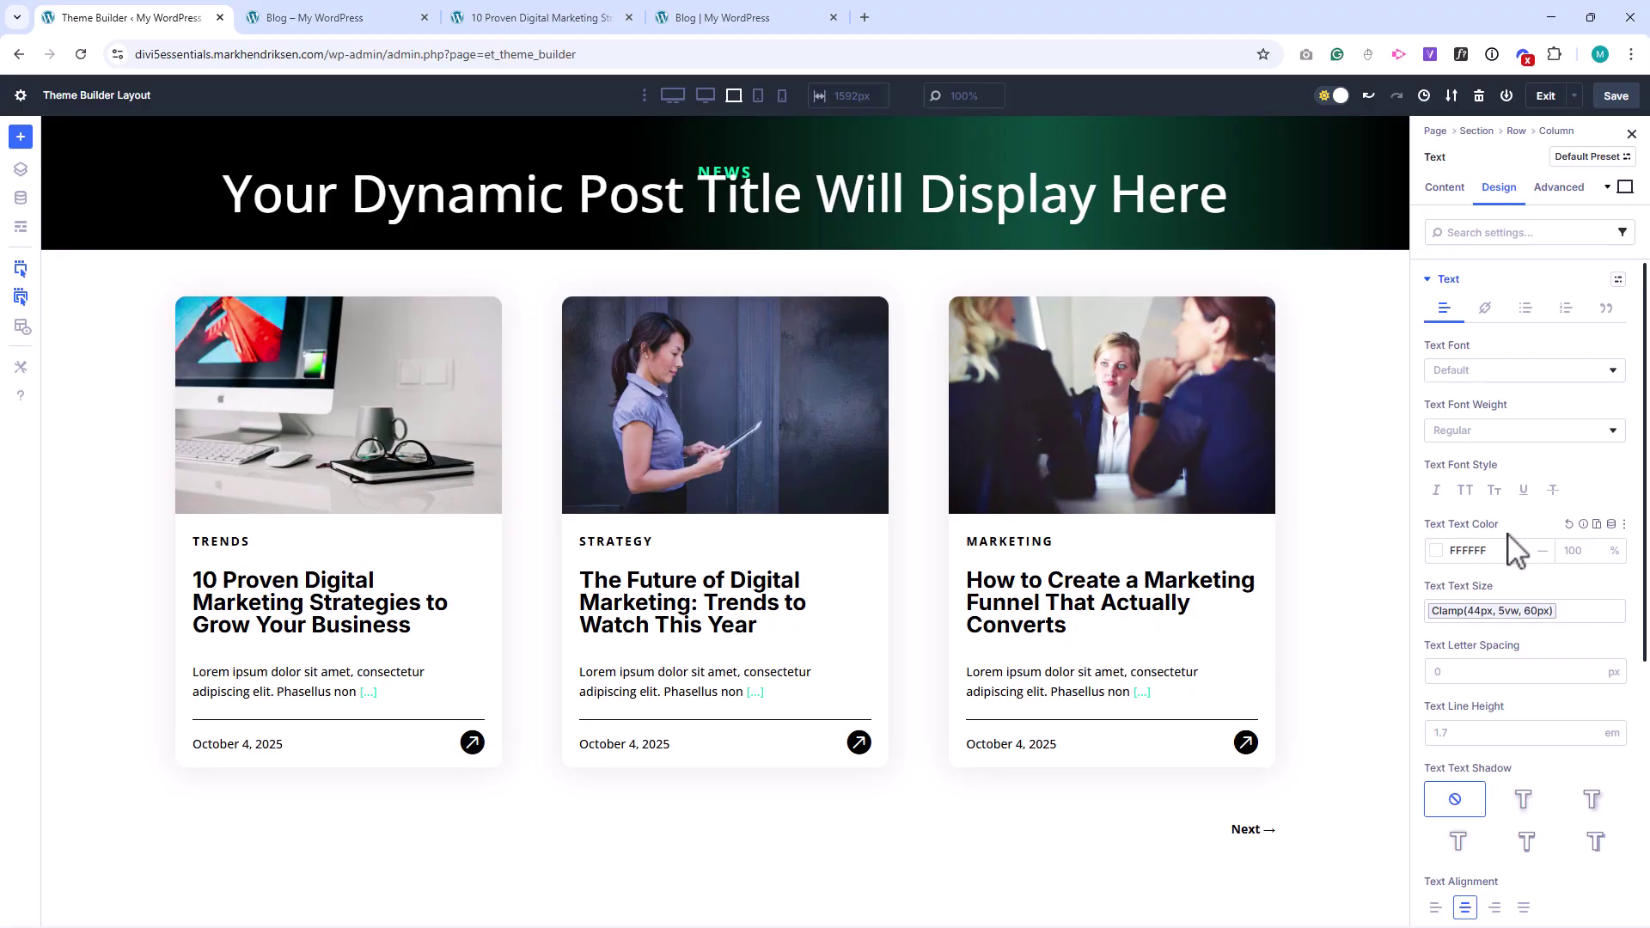
click(1589, 739)
click(1589, 739)
click(1589, 738)
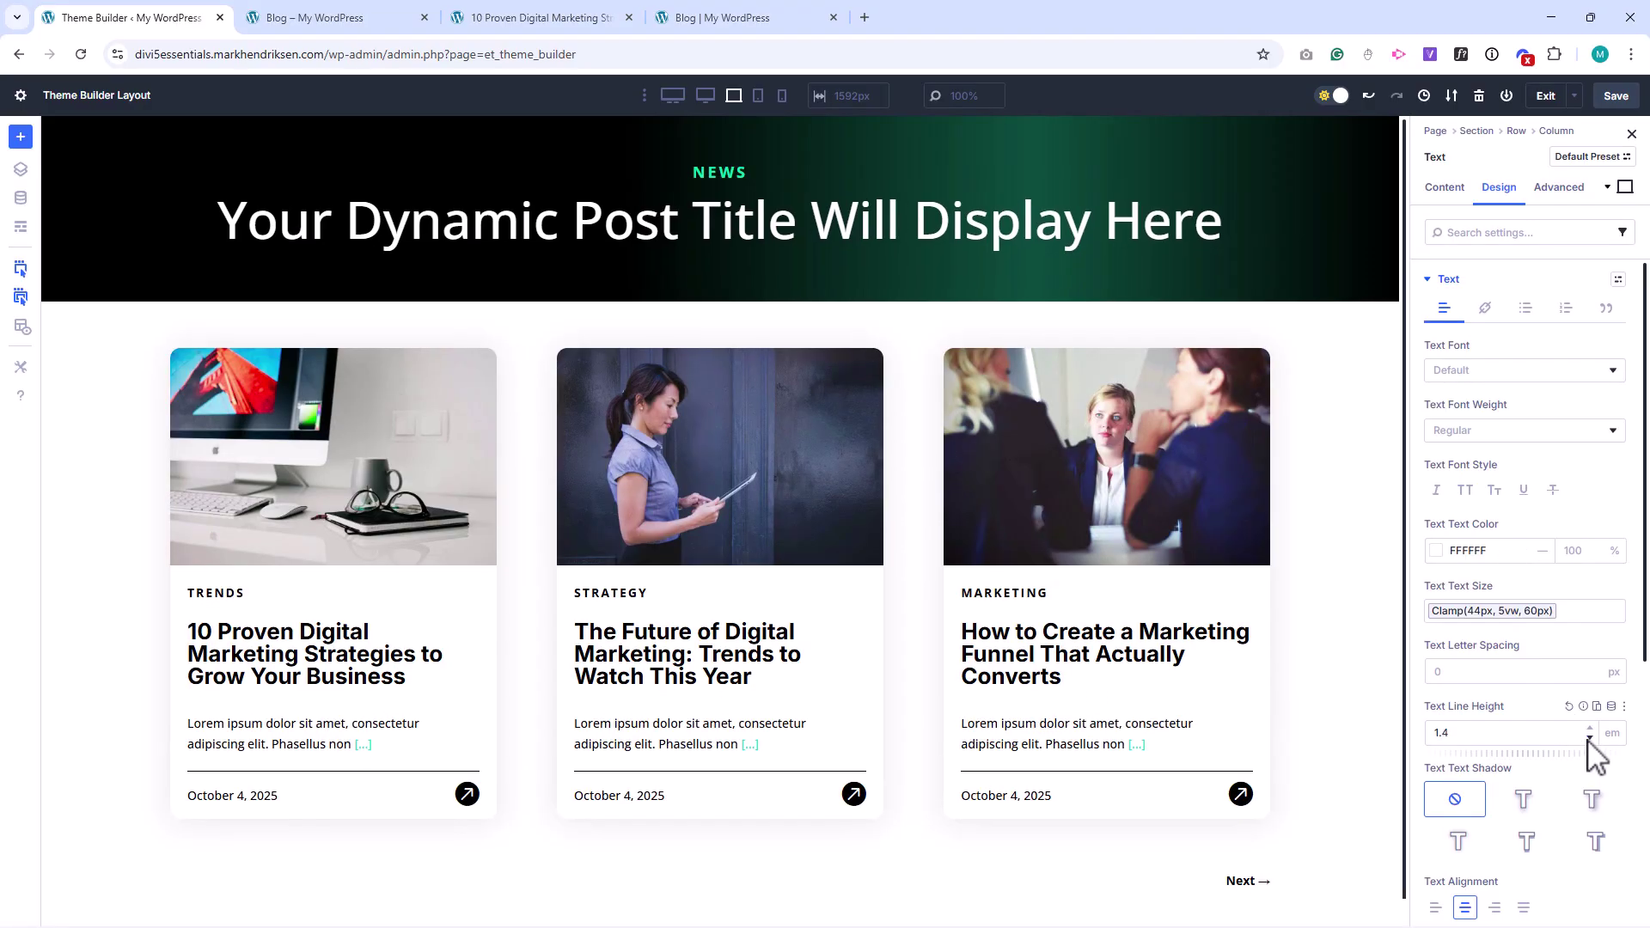
click(1588, 739)
click(1589, 738)
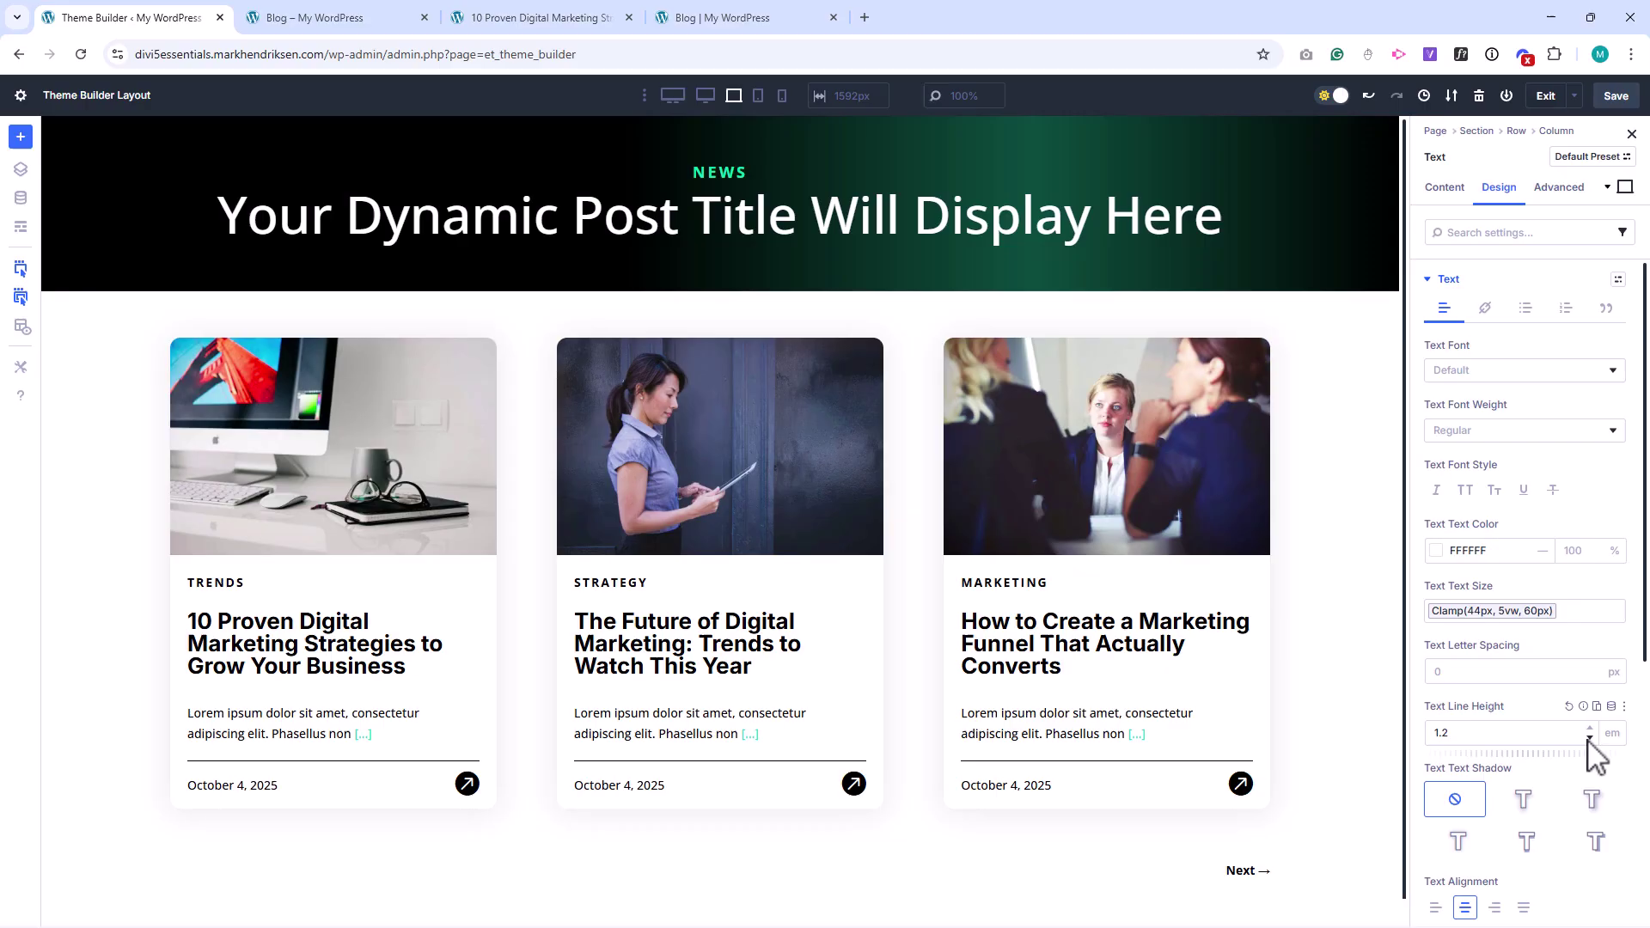
click(1473, 431)
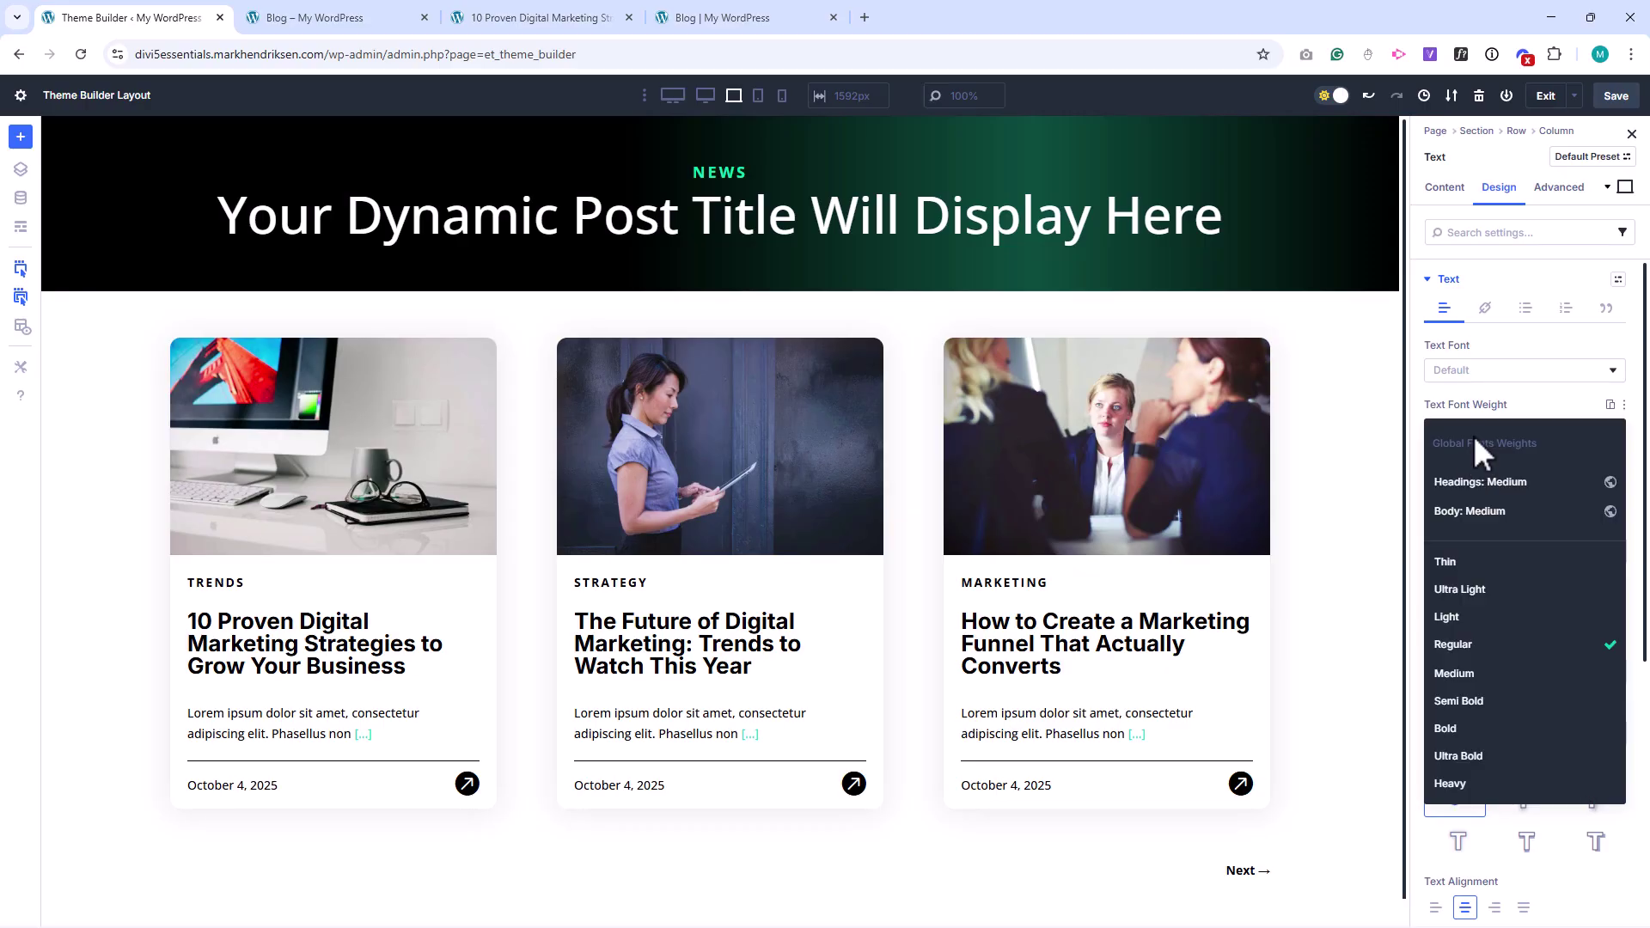
click(1458, 730)
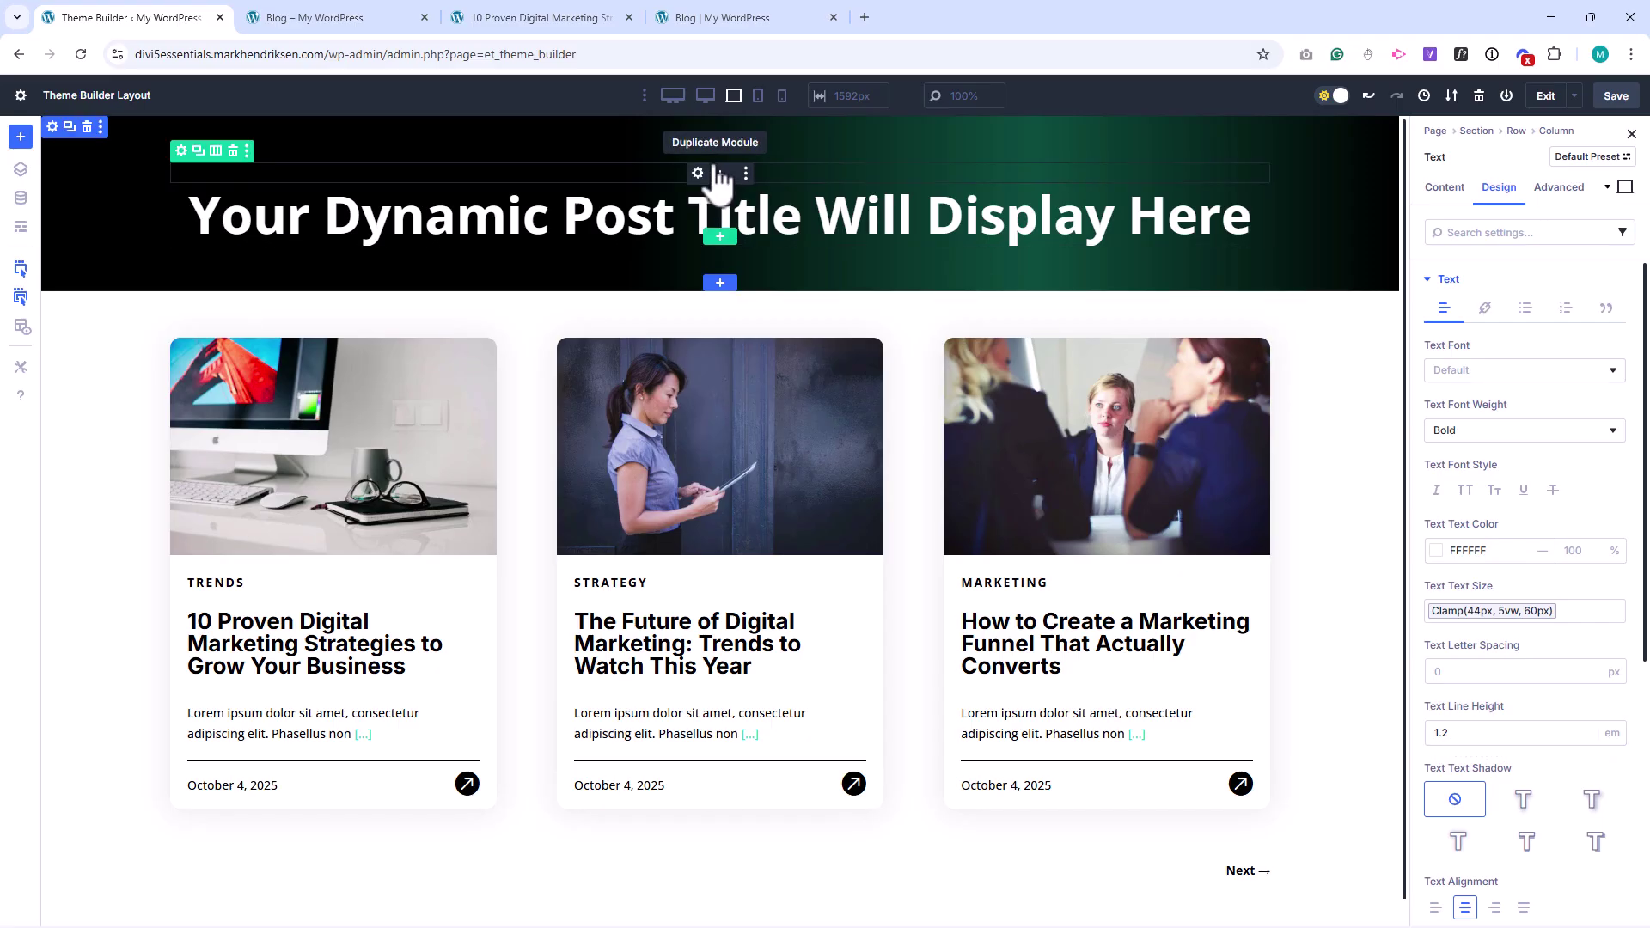
Step: Change the NEWS label text to 'Category'
click(698, 174)
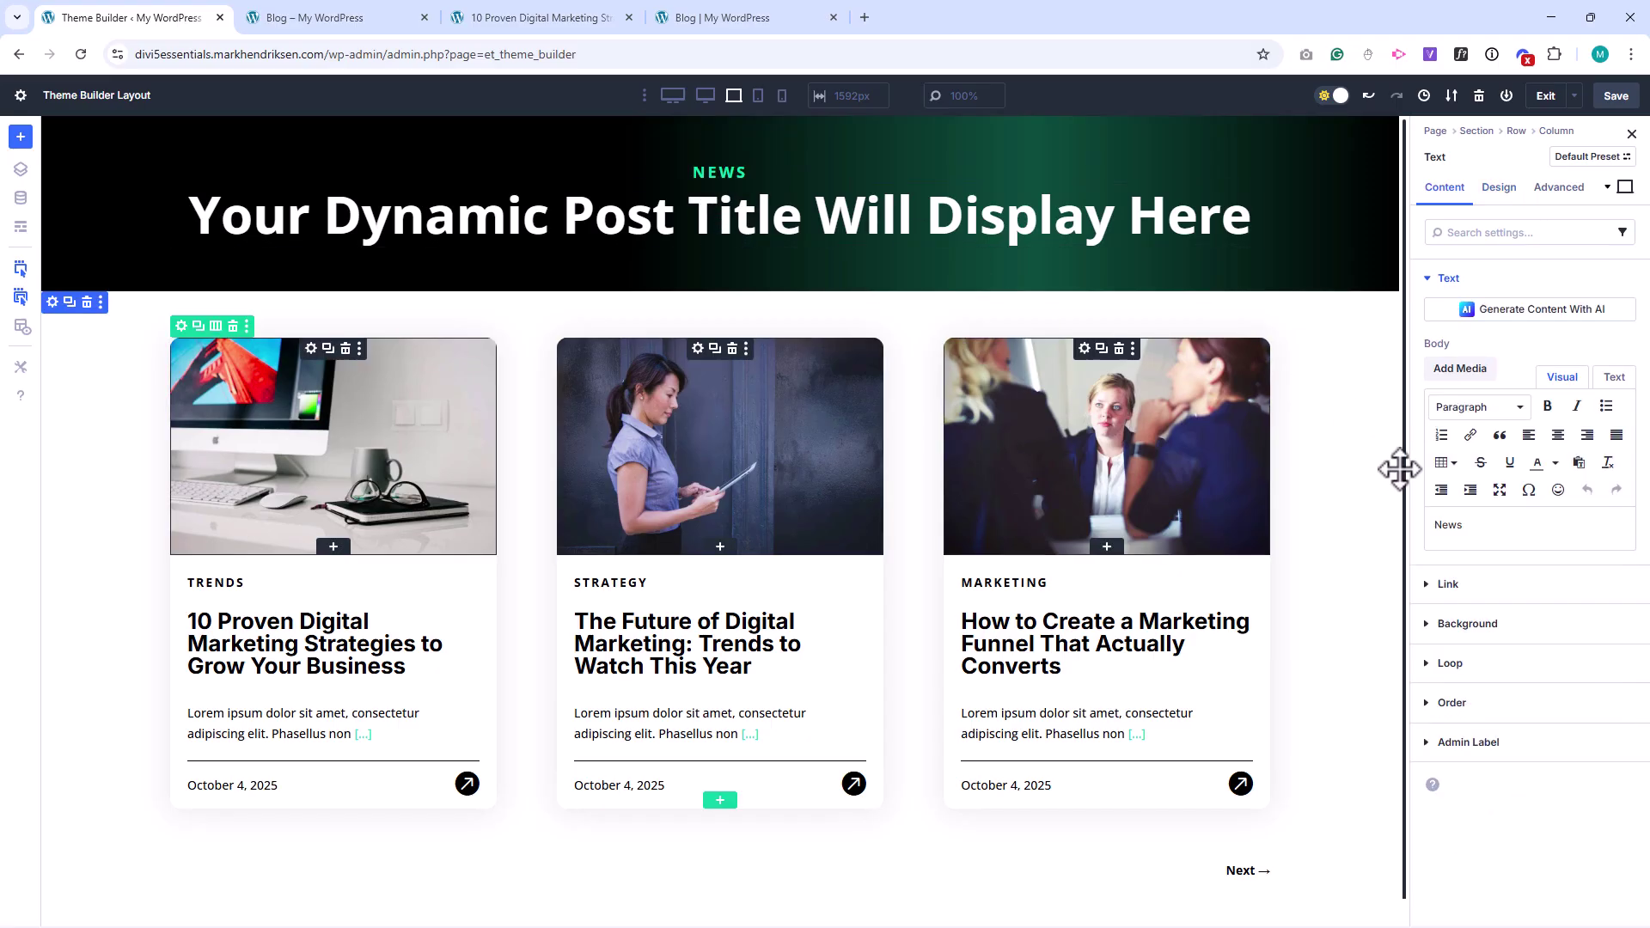
double_click(1447, 525)
text(Category)
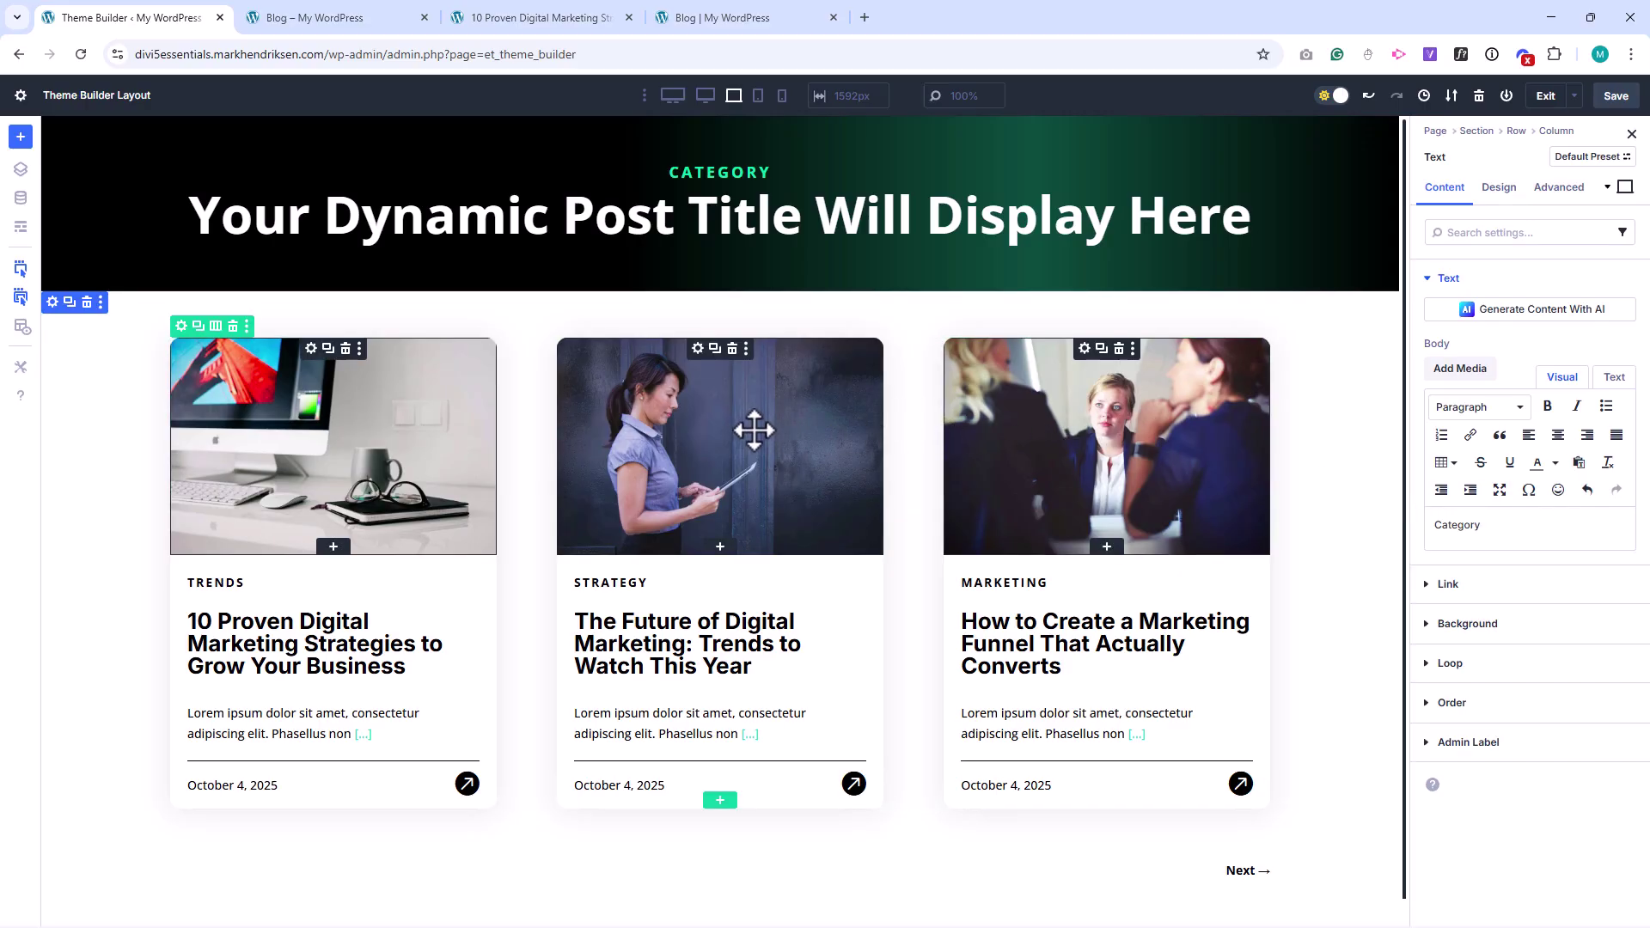
Step: Set the post grid column's loop to Posts for Current Page, 12 per page, then save and exit the builder
click(180, 326)
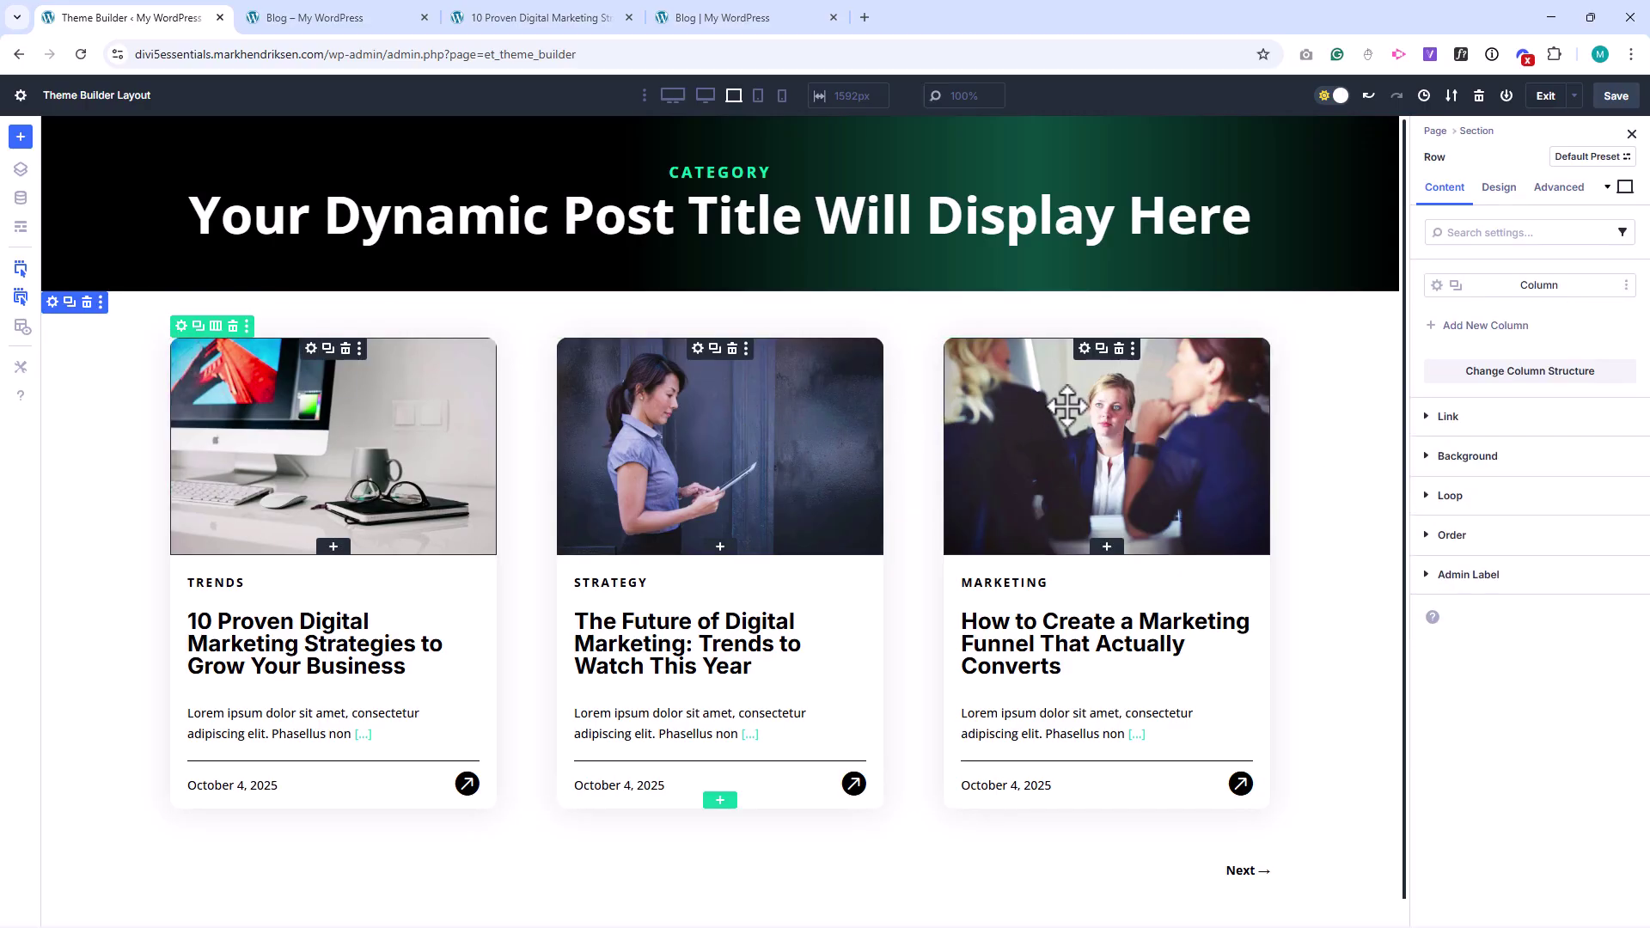
click(1437, 286)
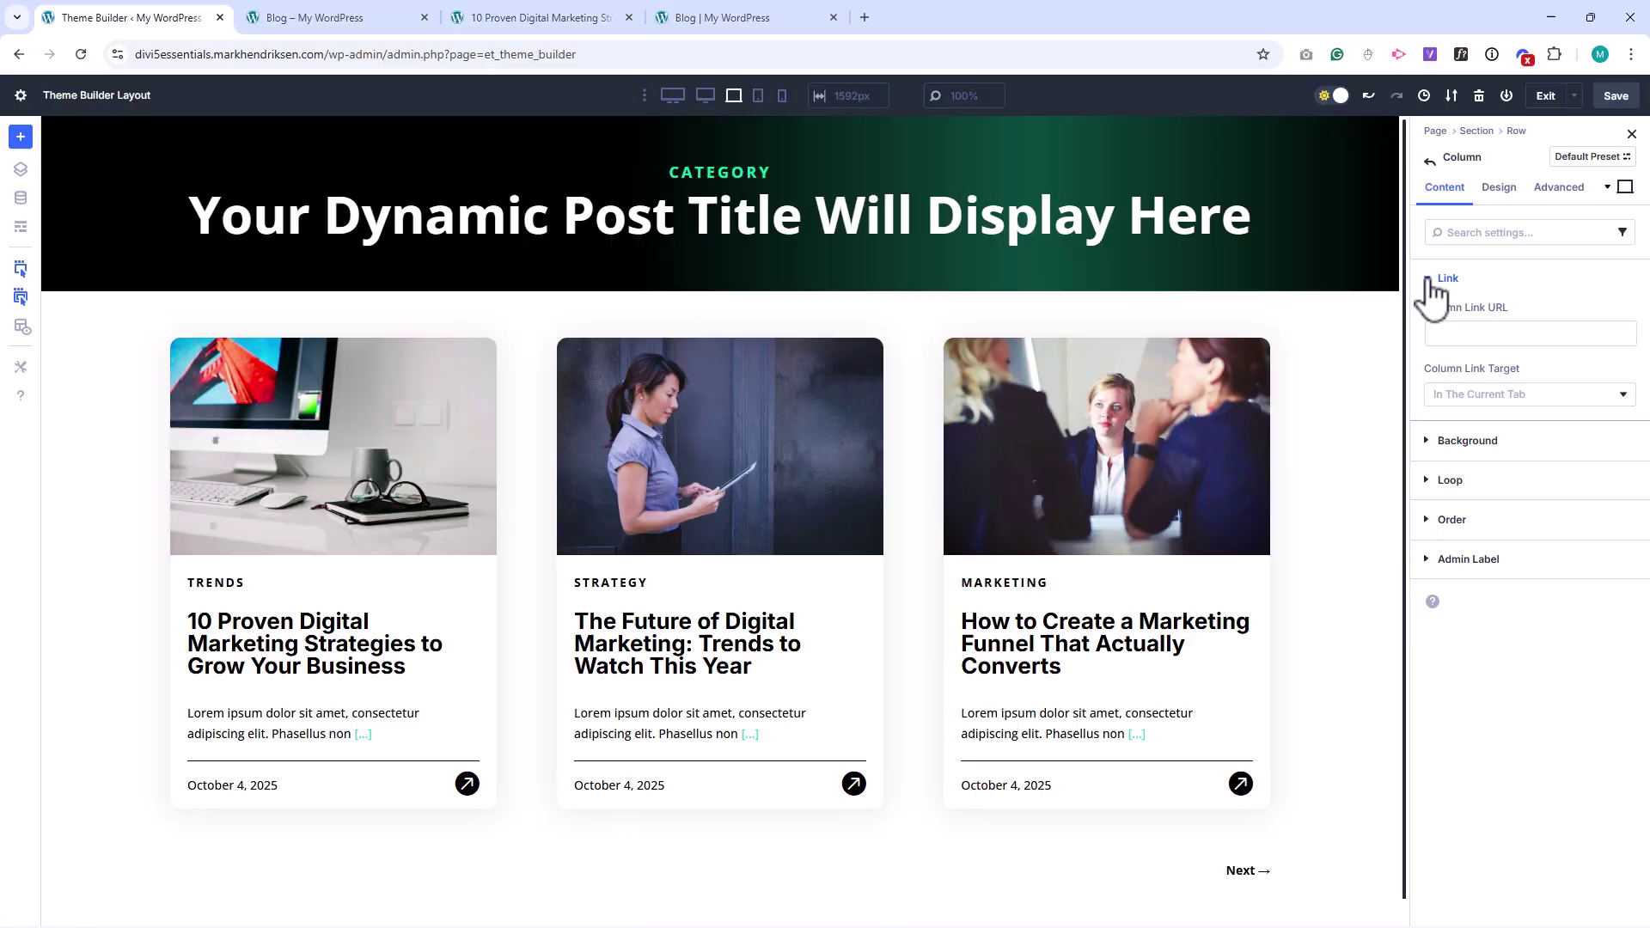
click(1438, 358)
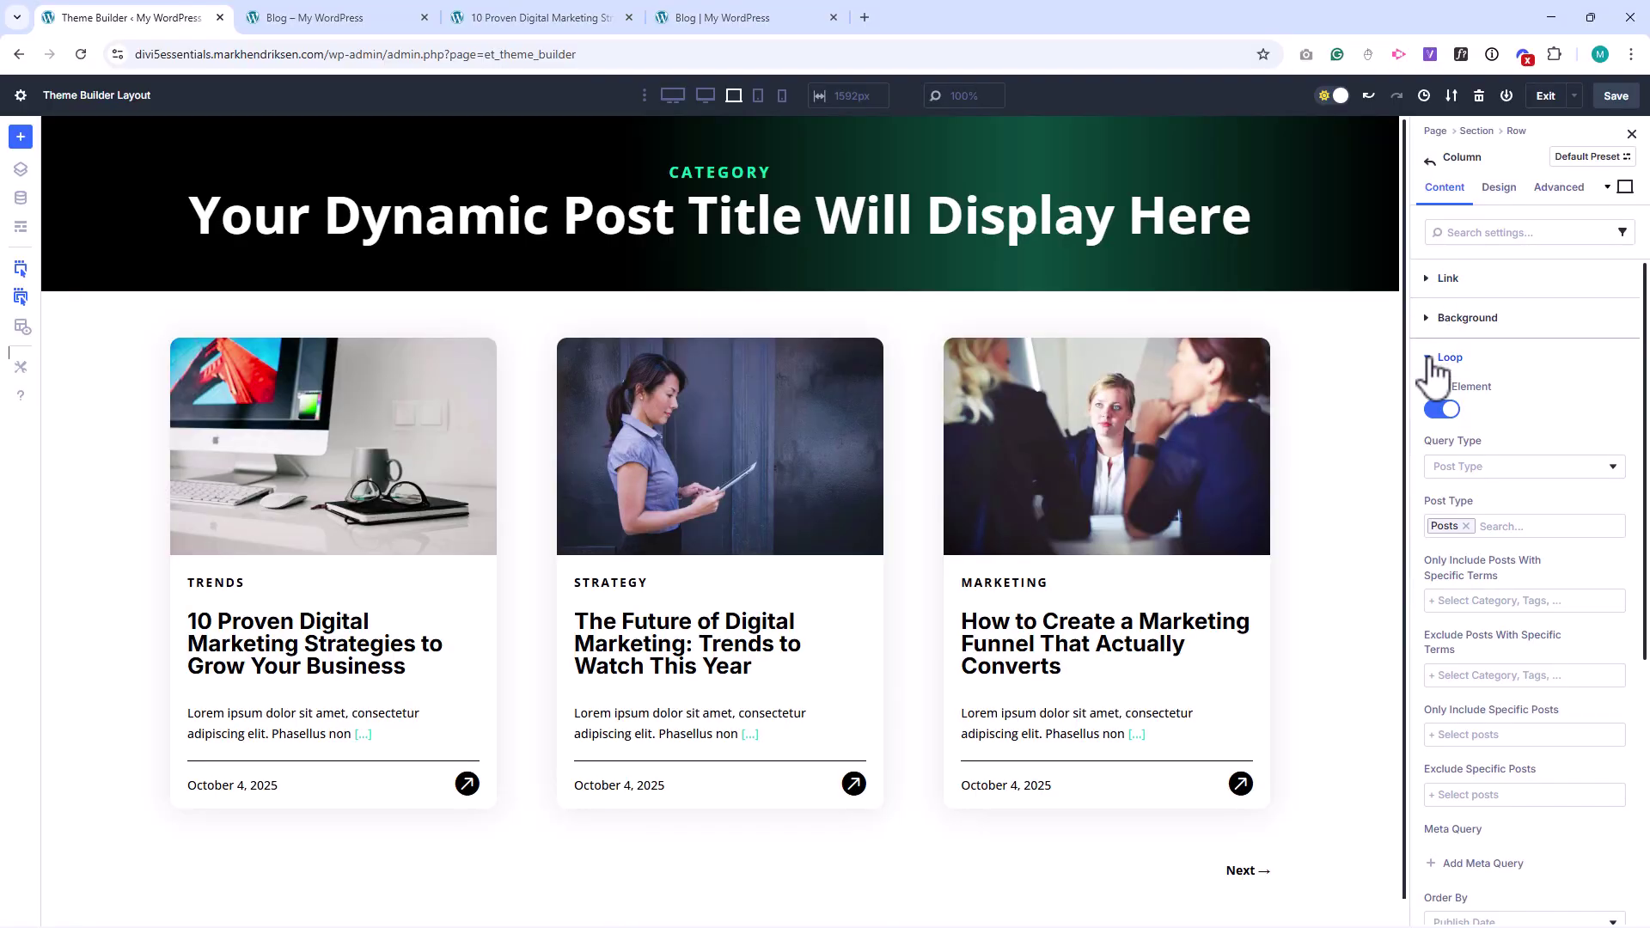
click(1512, 469)
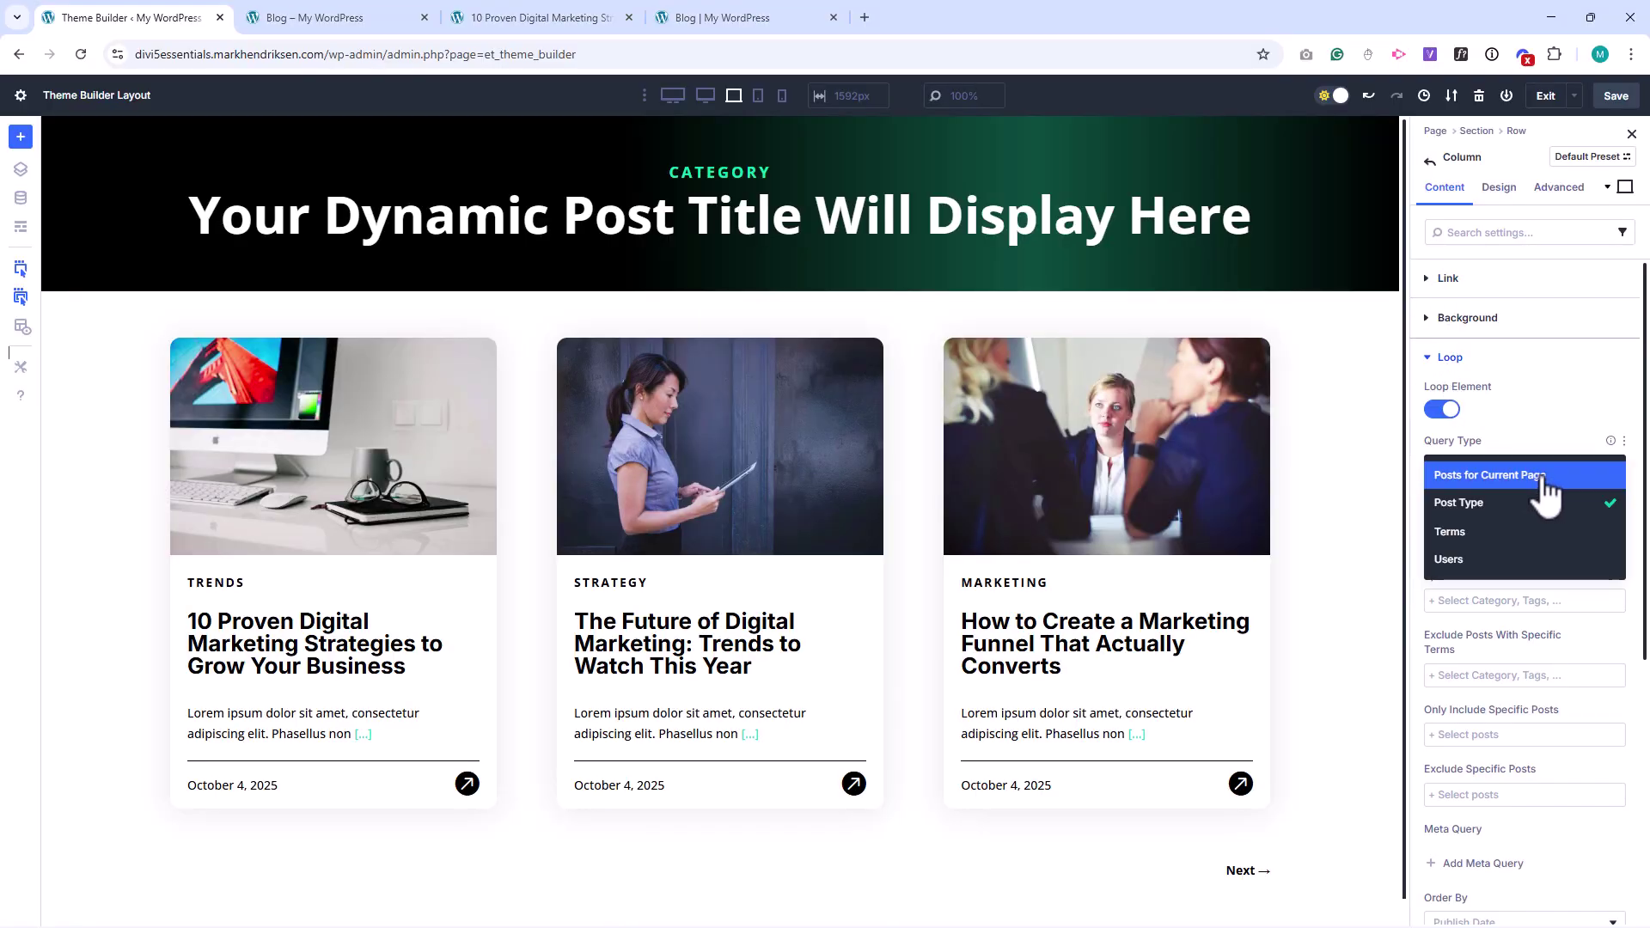
click(1542, 479)
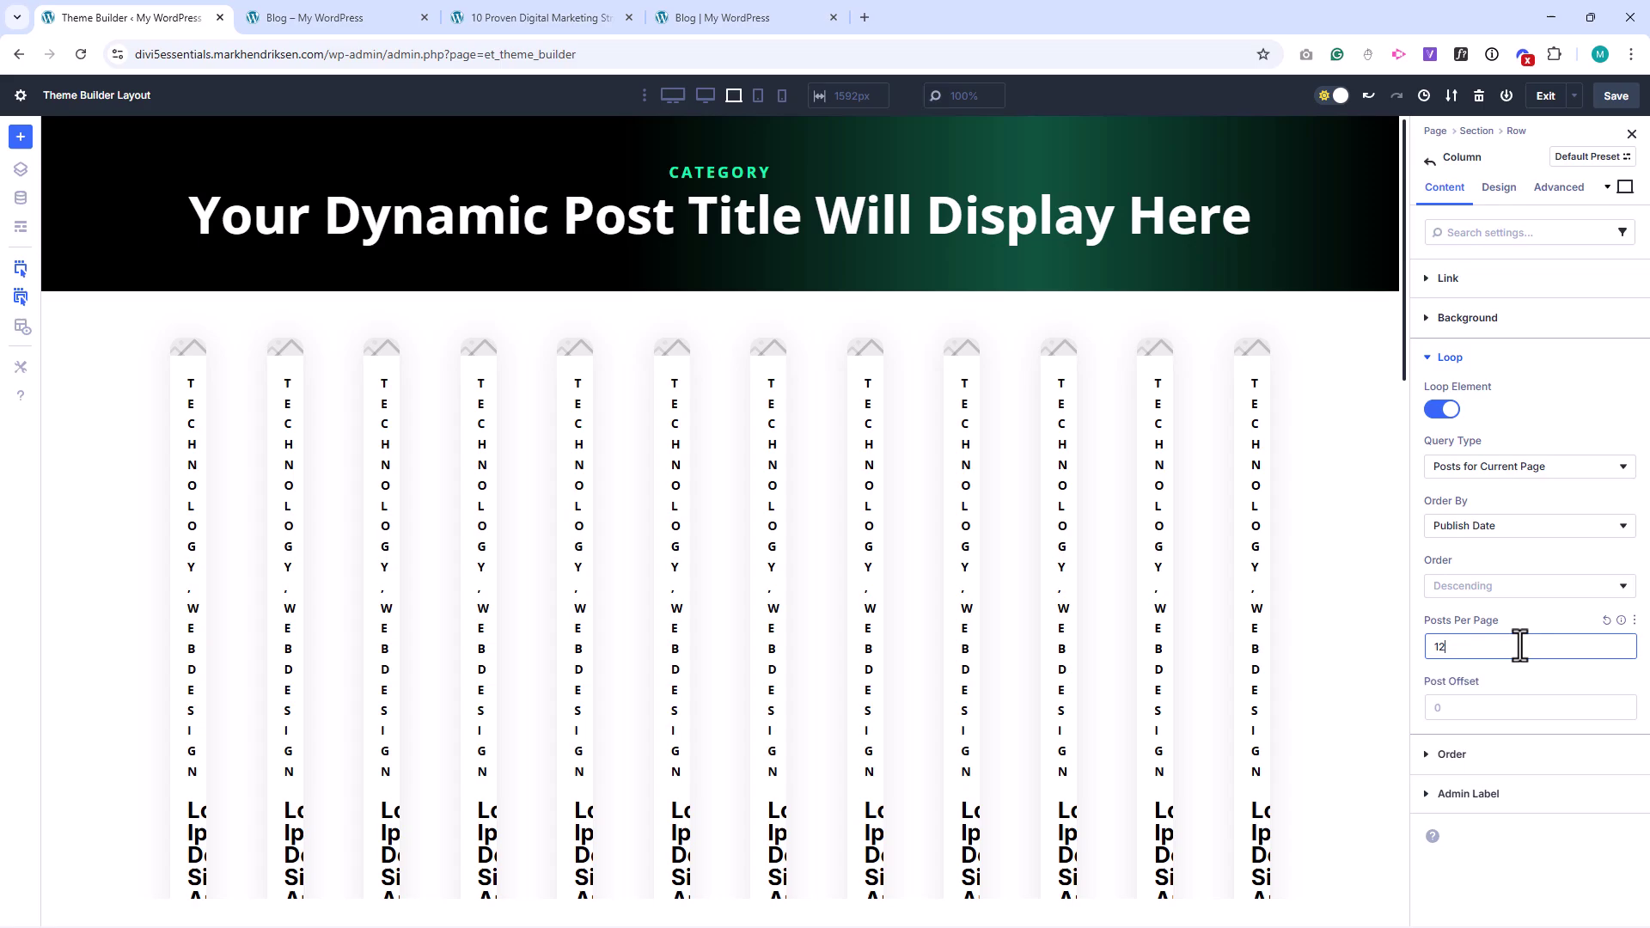
click(1615, 97)
click(1546, 99)
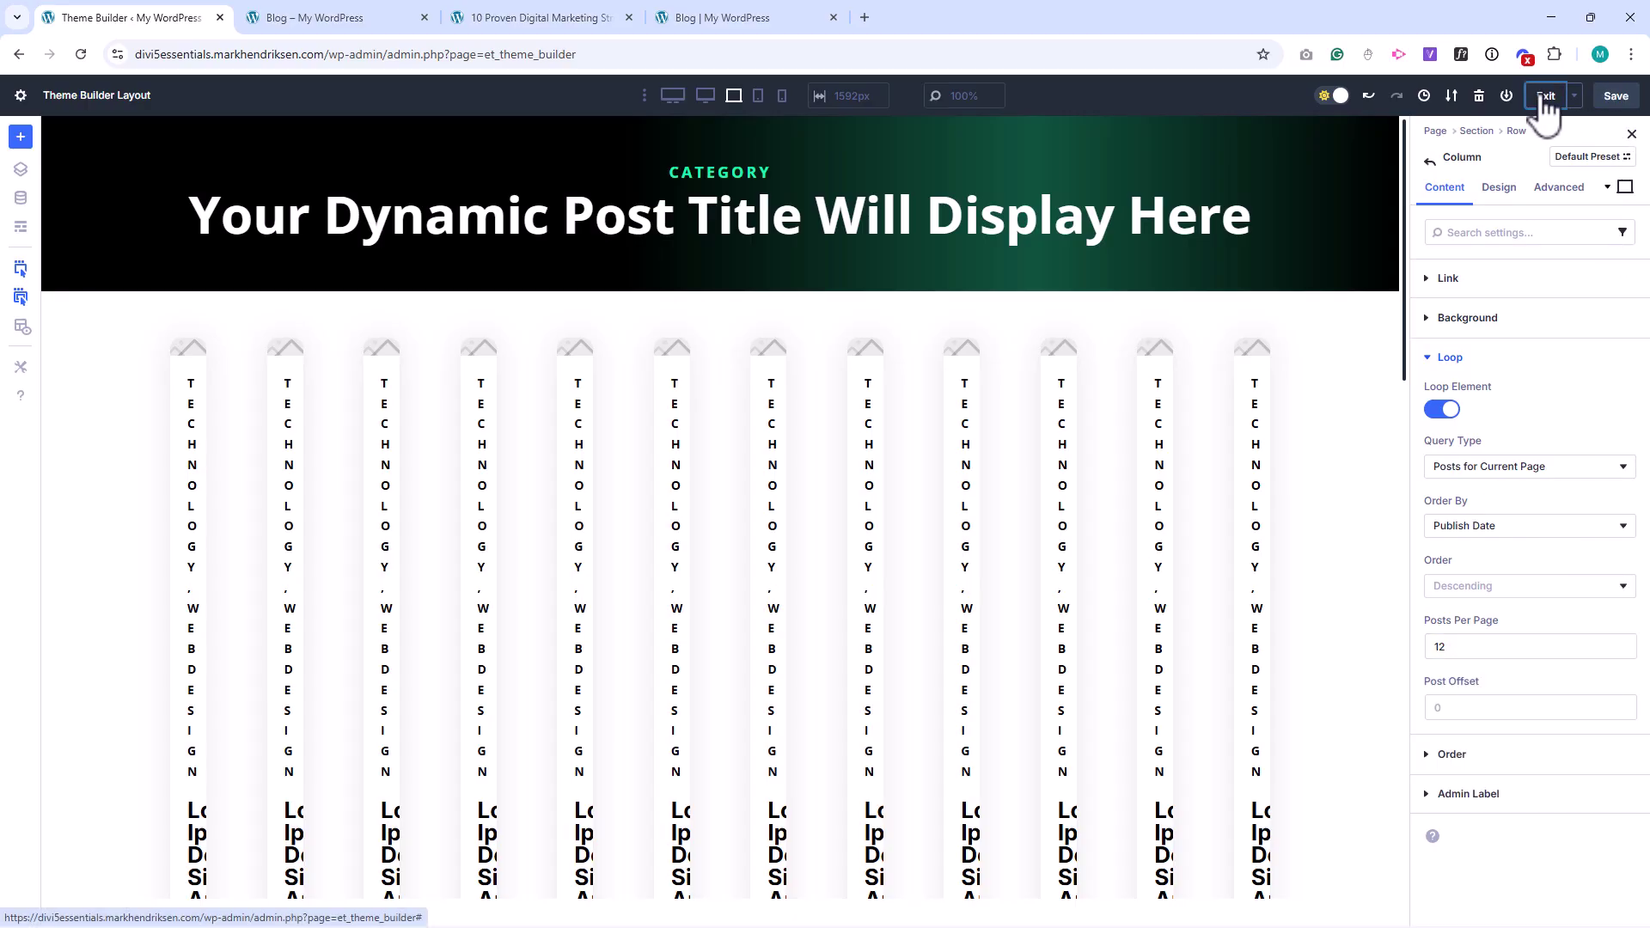
Step: From the blog post tab, open the Trends category archive page
click(253, 143)
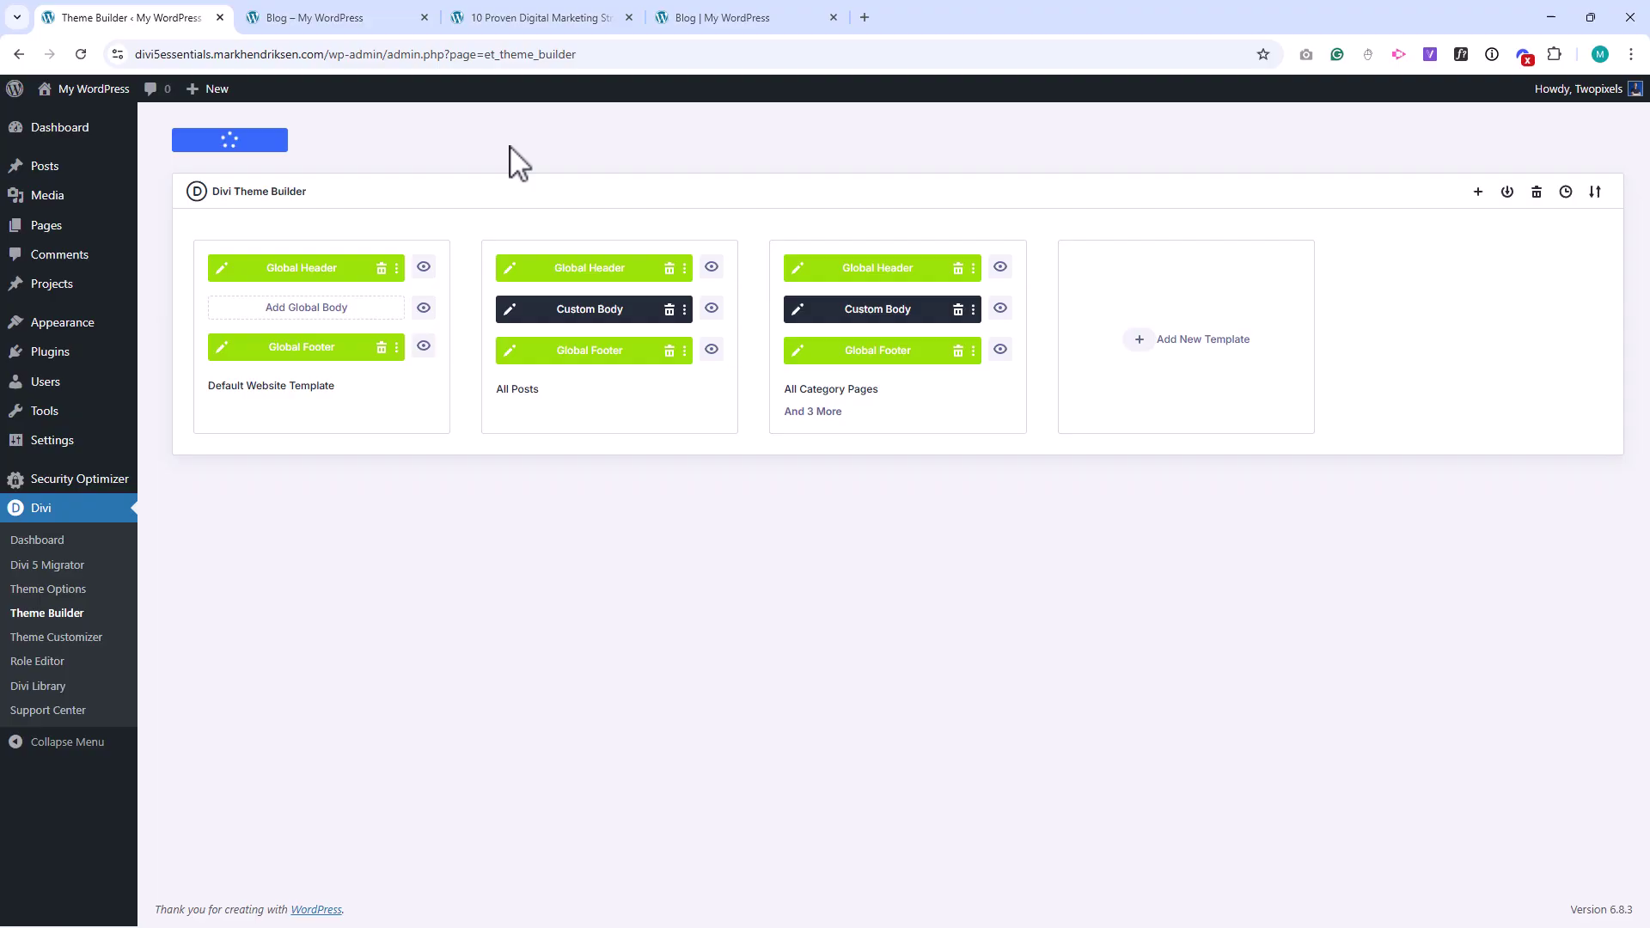
click(532, 17)
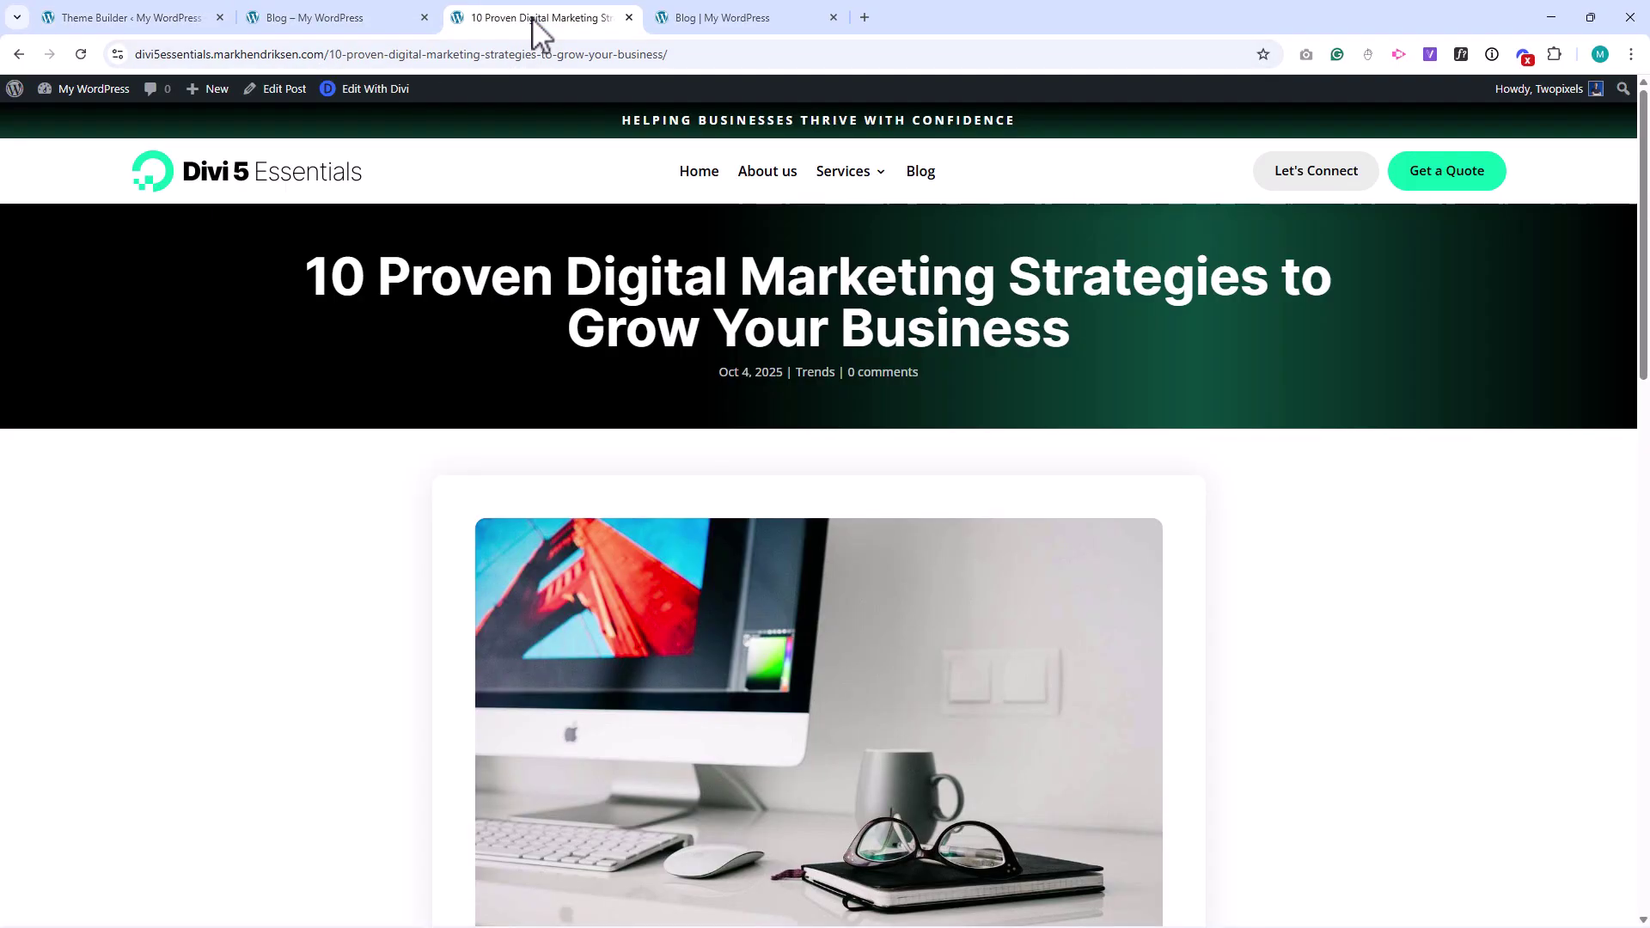
click(817, 375)
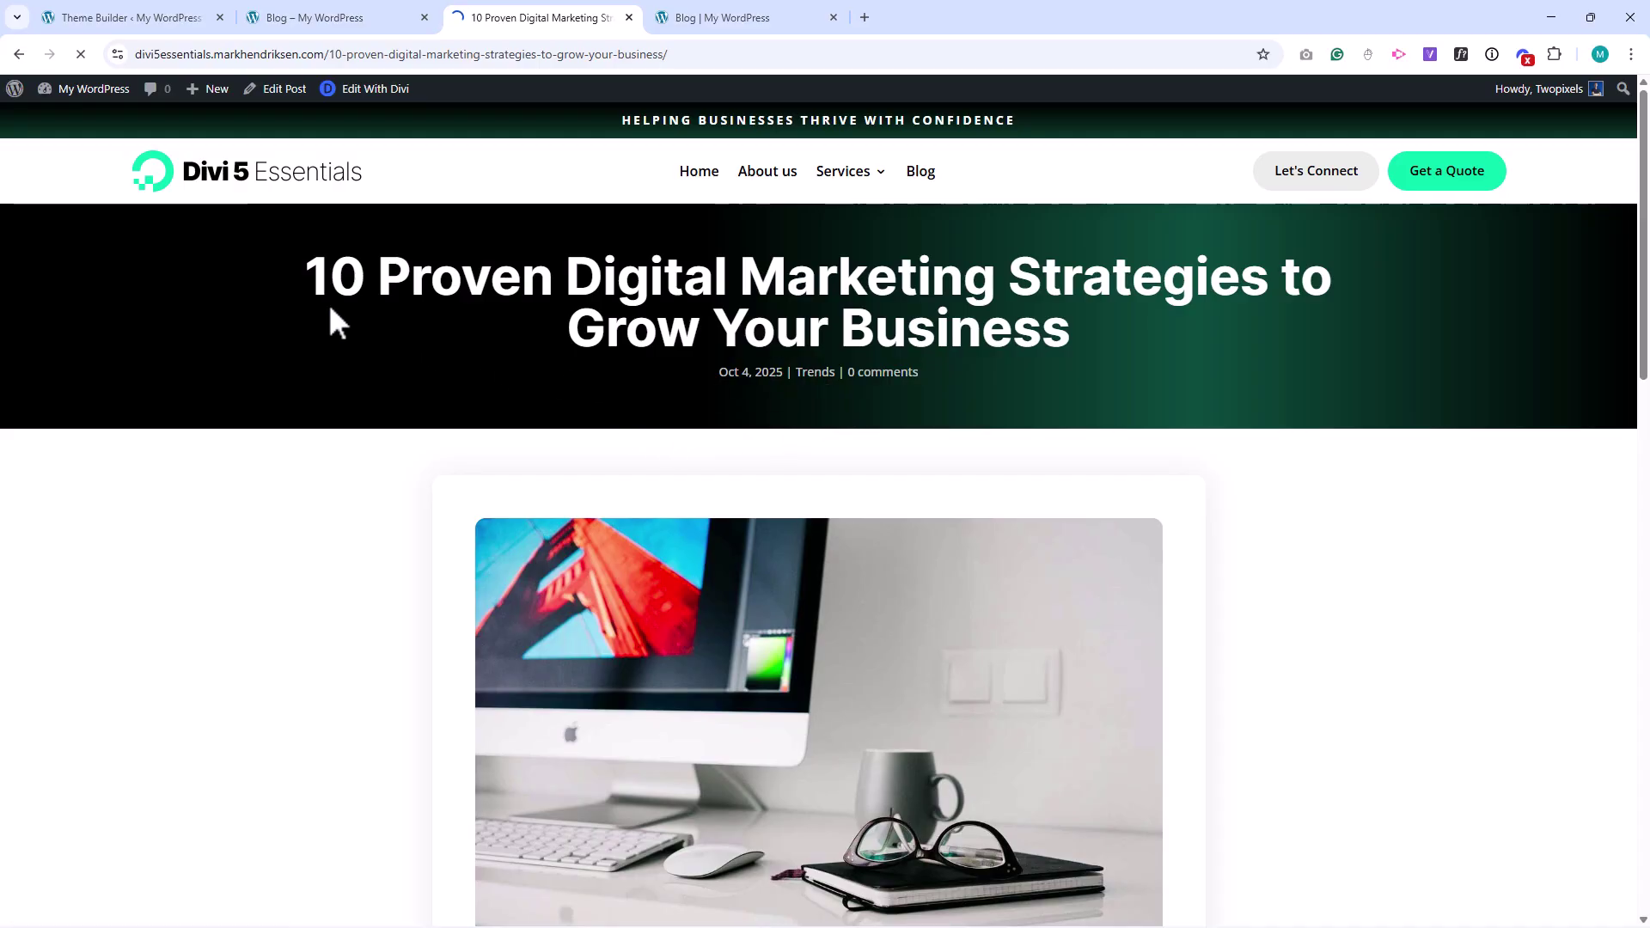